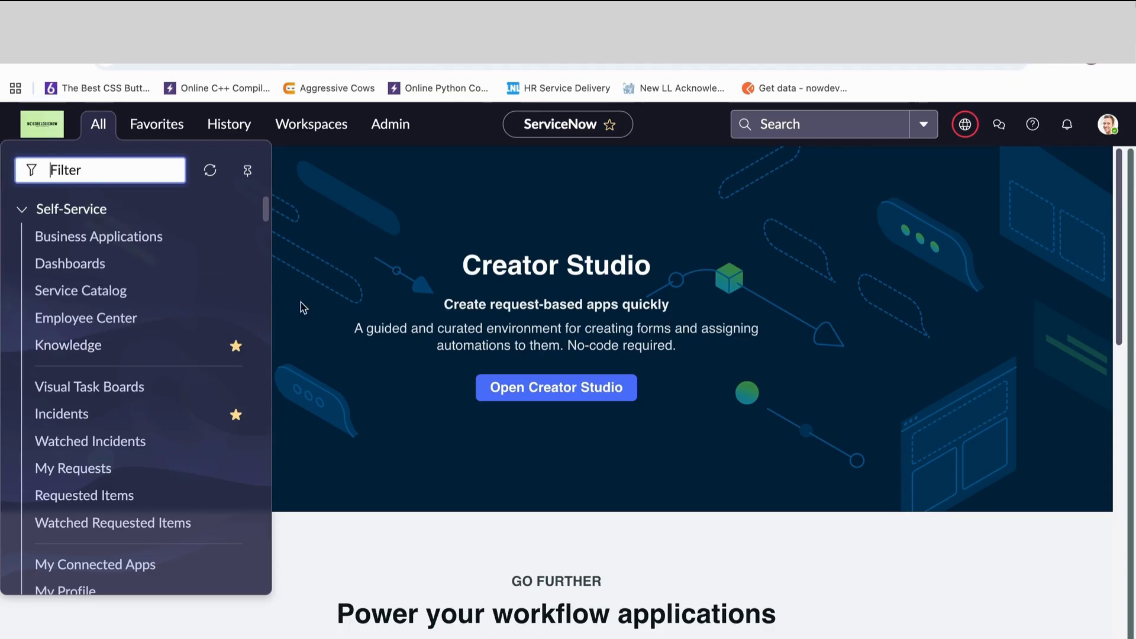
- Open the servlet statistics page by entering stats.do in the application navigator filter
click(410, 574)
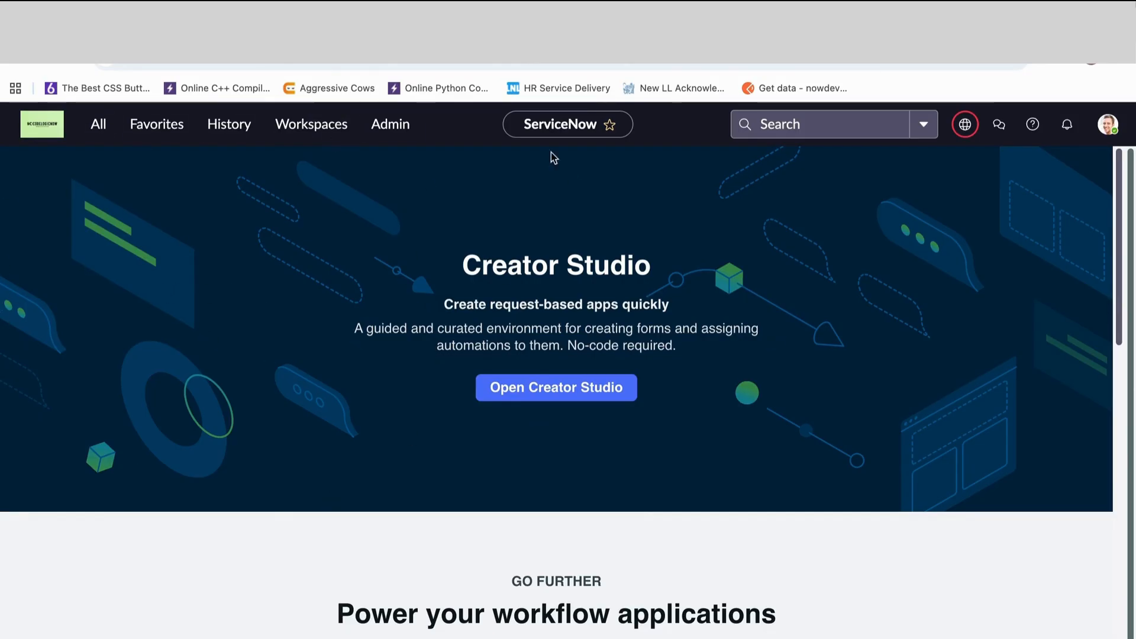
click(105, 127)
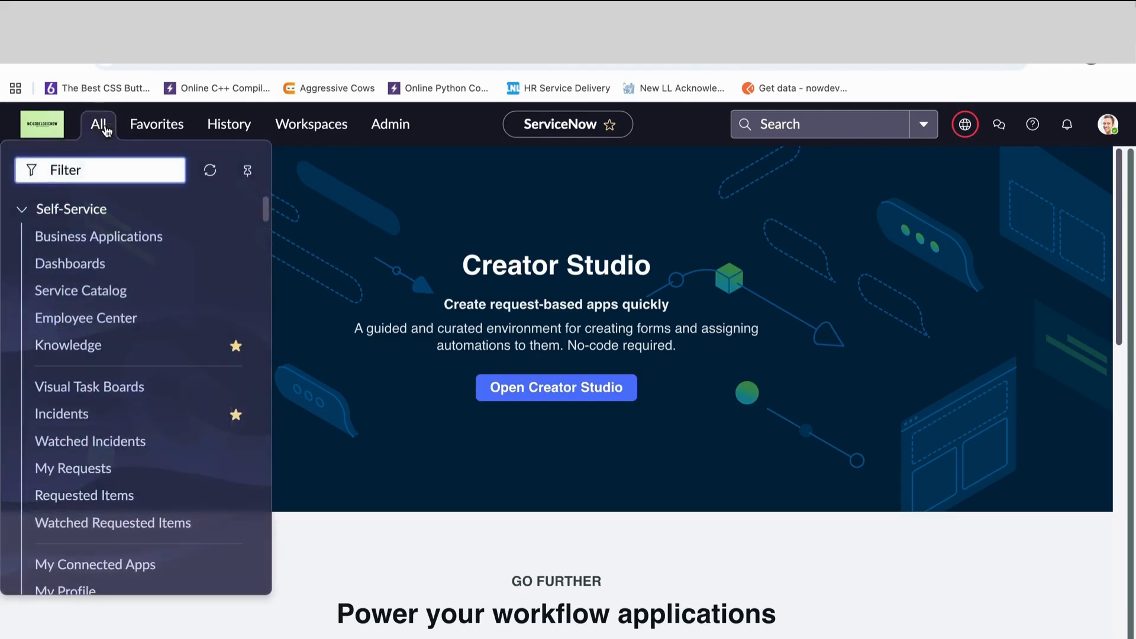
text(stats.do)
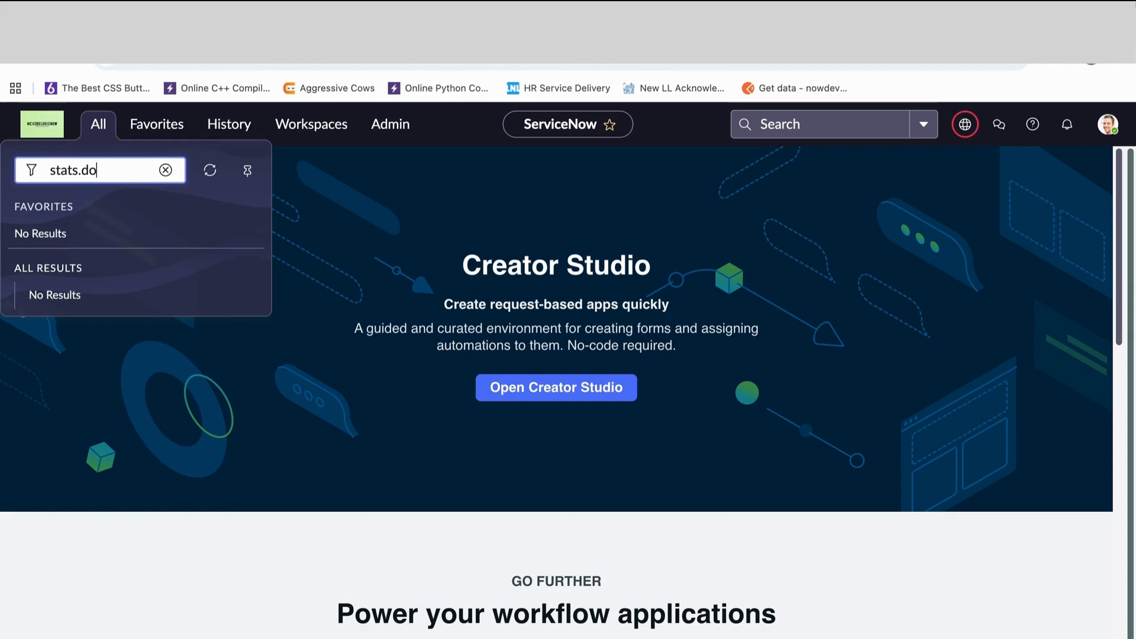
key(Return)
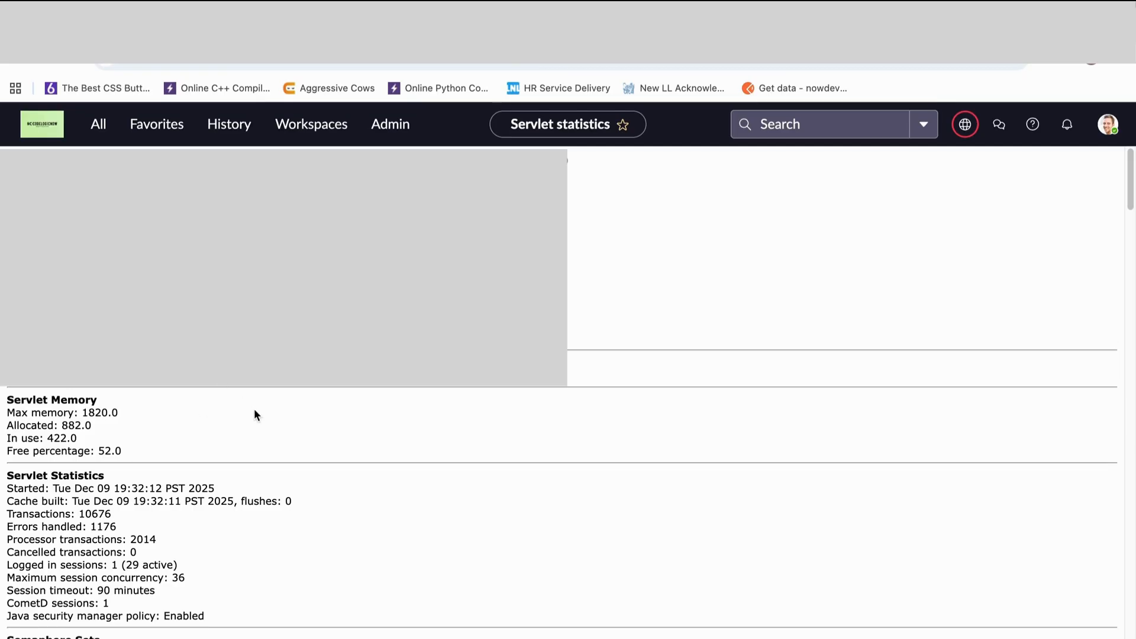
- Examine the Servlet Memory section for maximum, allocated, in-use and free memory
scroll(253, 410, down, 1)
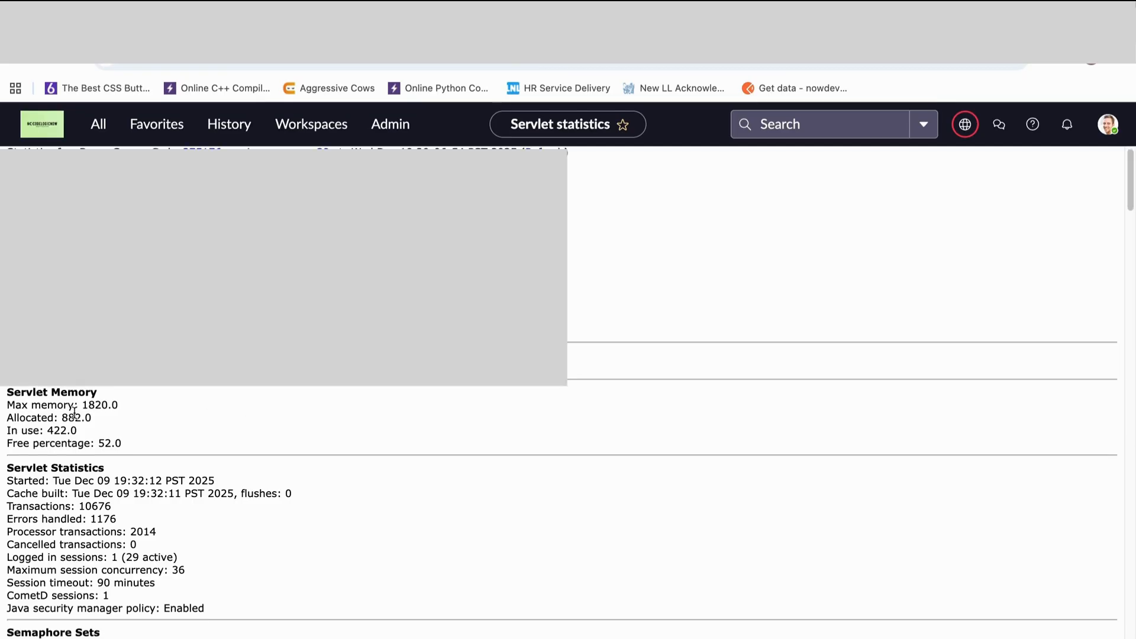
drag(7, 392, 135, 446)
click(137, 444)
drag(81, 404, 133, 406)
drag(59, 418, 136, 448)
click(46, 433)
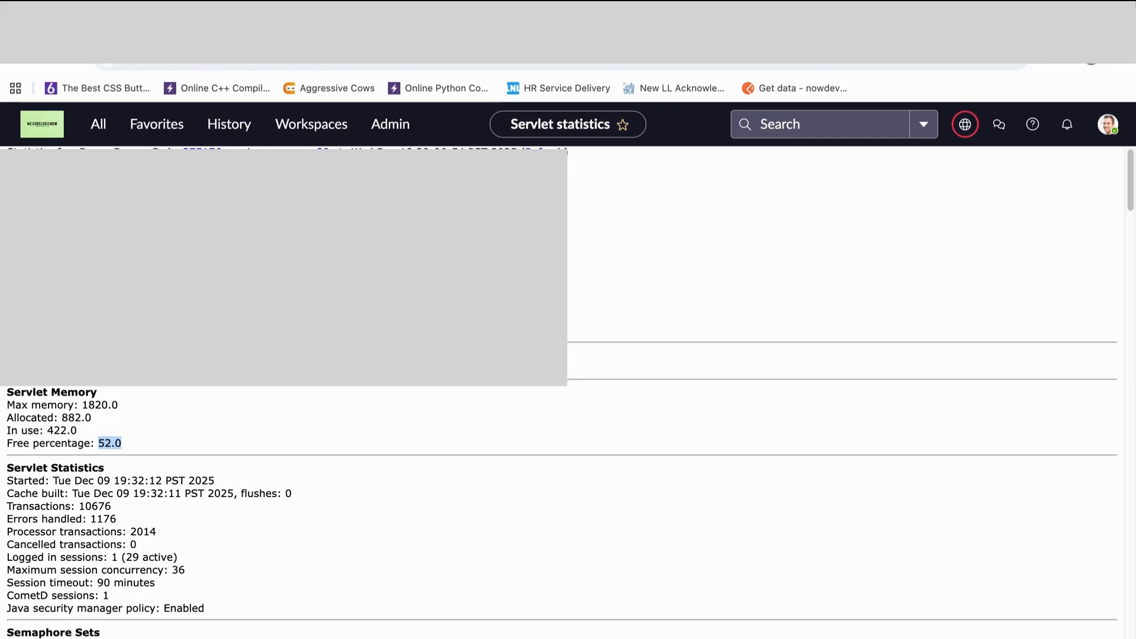
scroll(562, 393, up, 1)
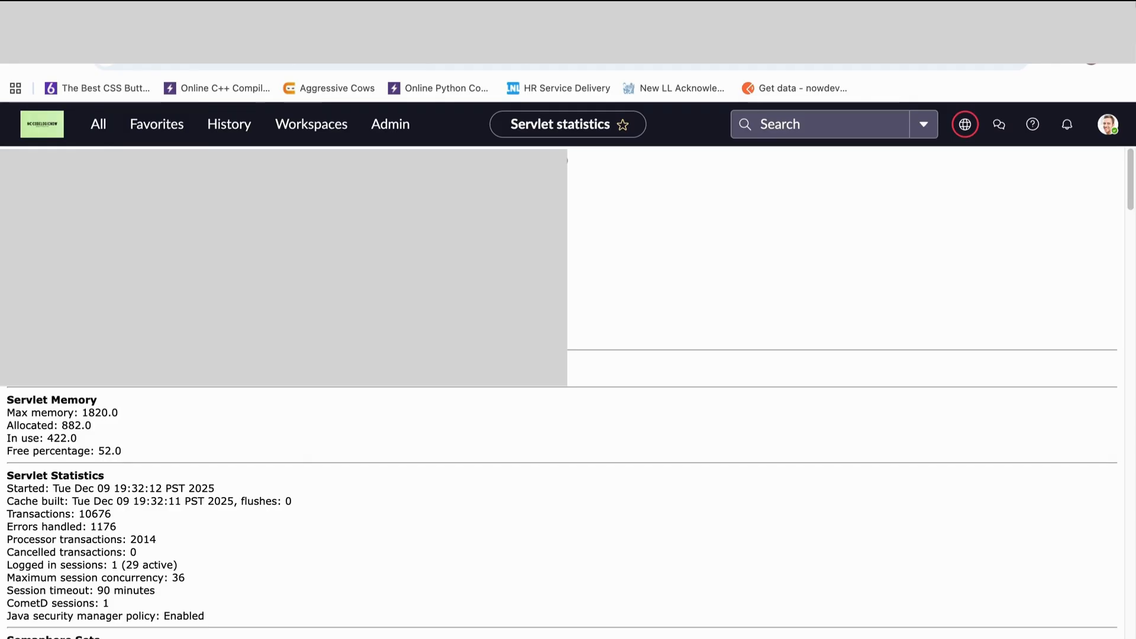
- Filter the application navigator for "incident" and open the All module of the Incident application
click(99, 125)
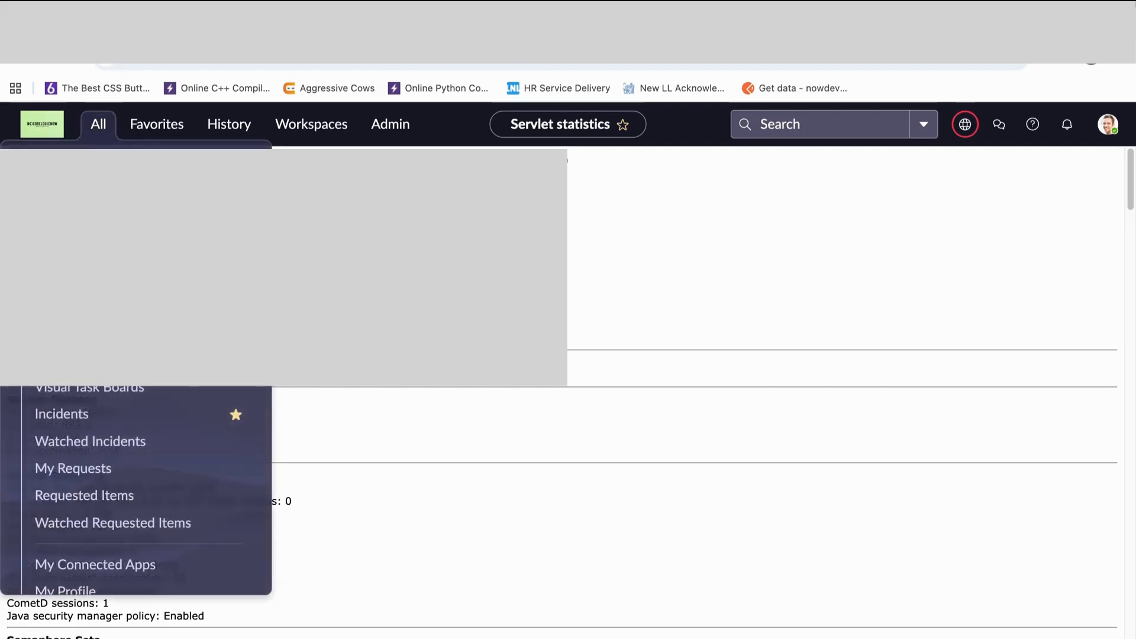
key(Escape)
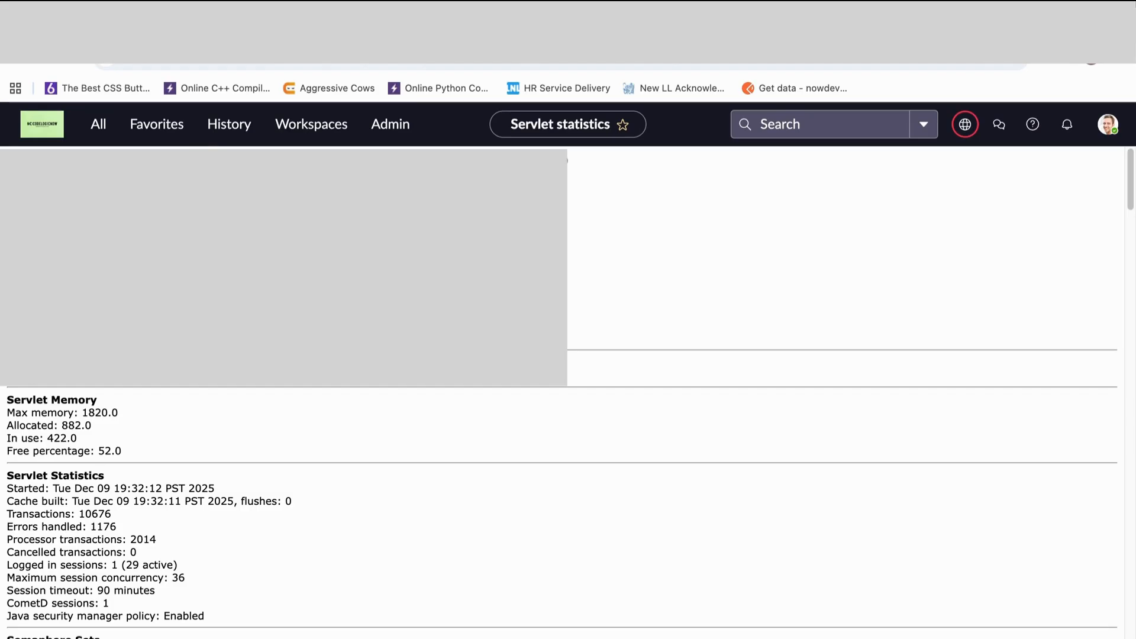
click(97, 134)
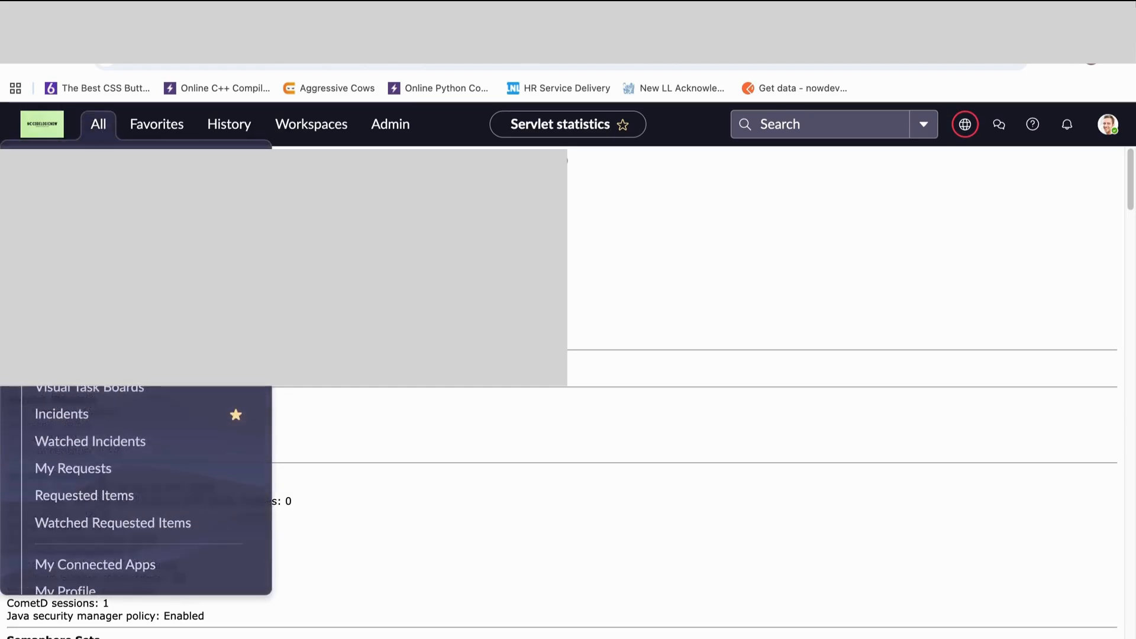
text(incident)
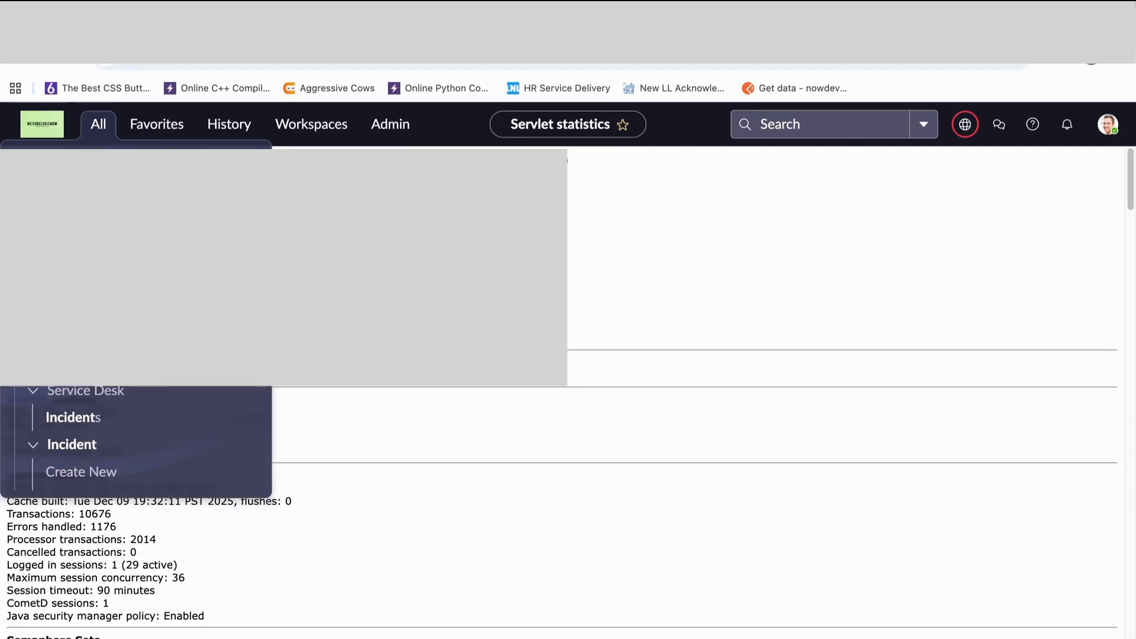
scroll(104, 413, down, 3)
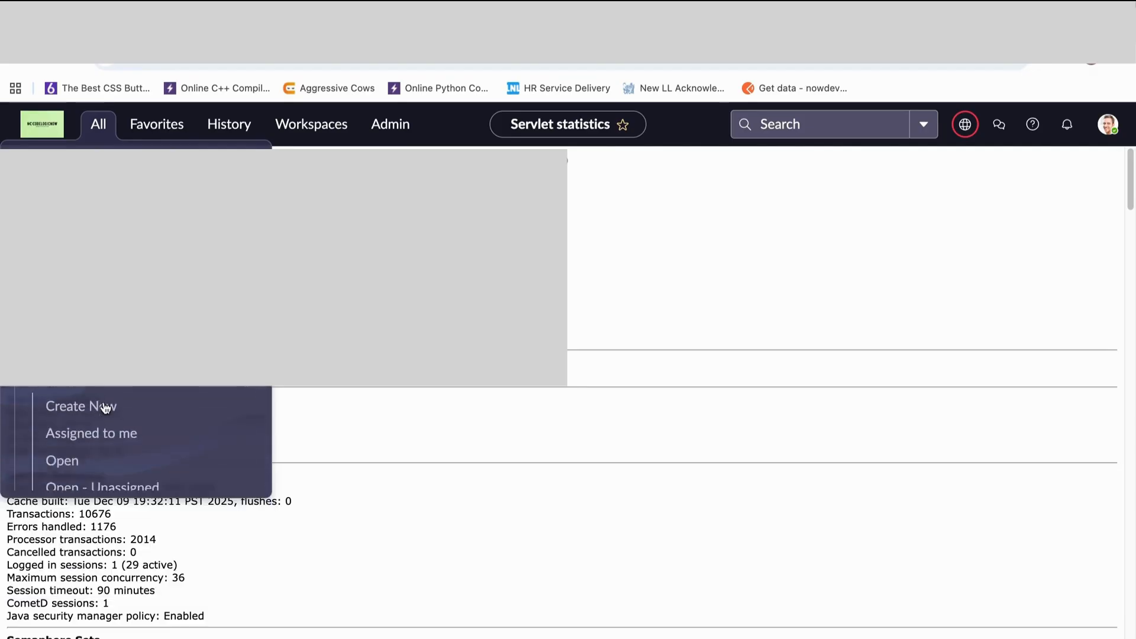
scroll(86, 448, down, 1)
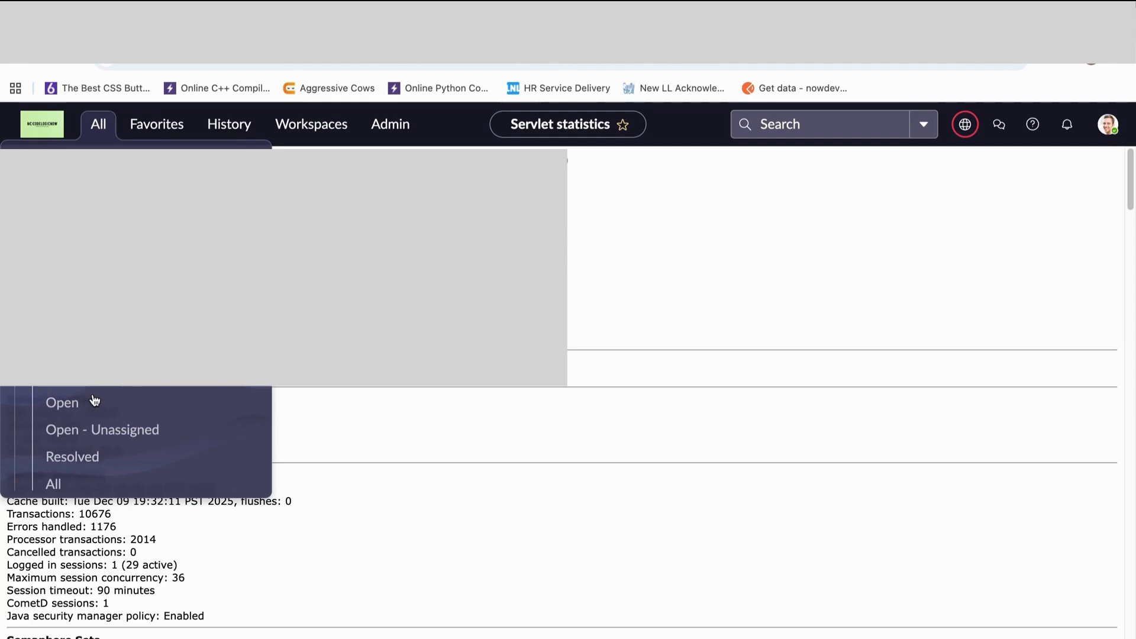
click(53, 481)
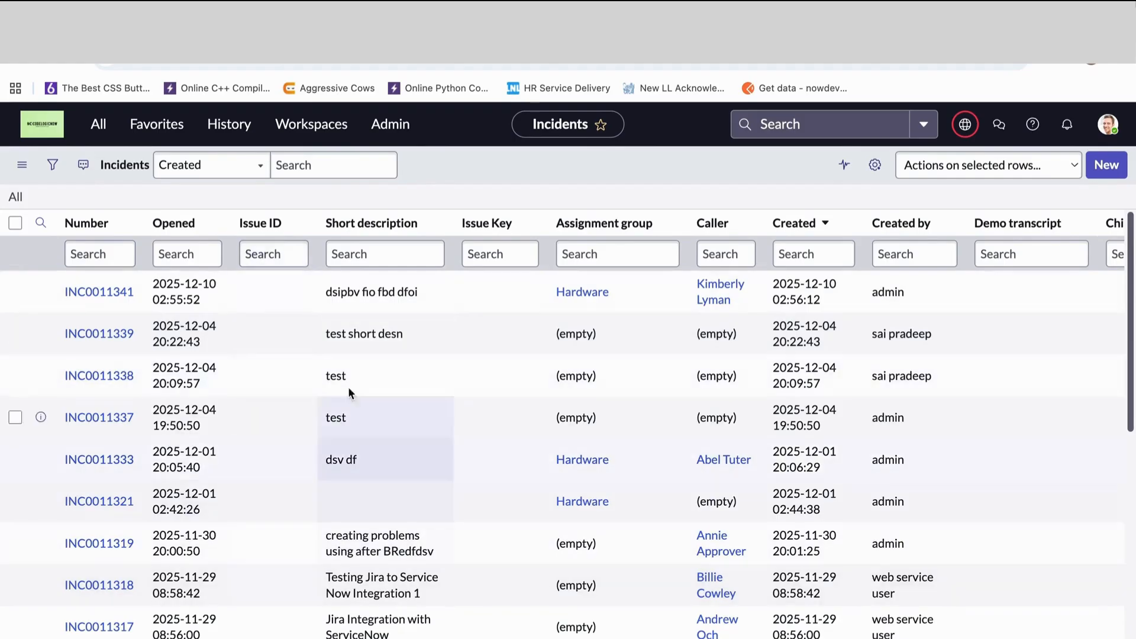
- Look through the incident list and inspect the most recently created incident's form, returning to the list
scroll(181, 296, down, 6)
scroll(184, 507, down, 2)
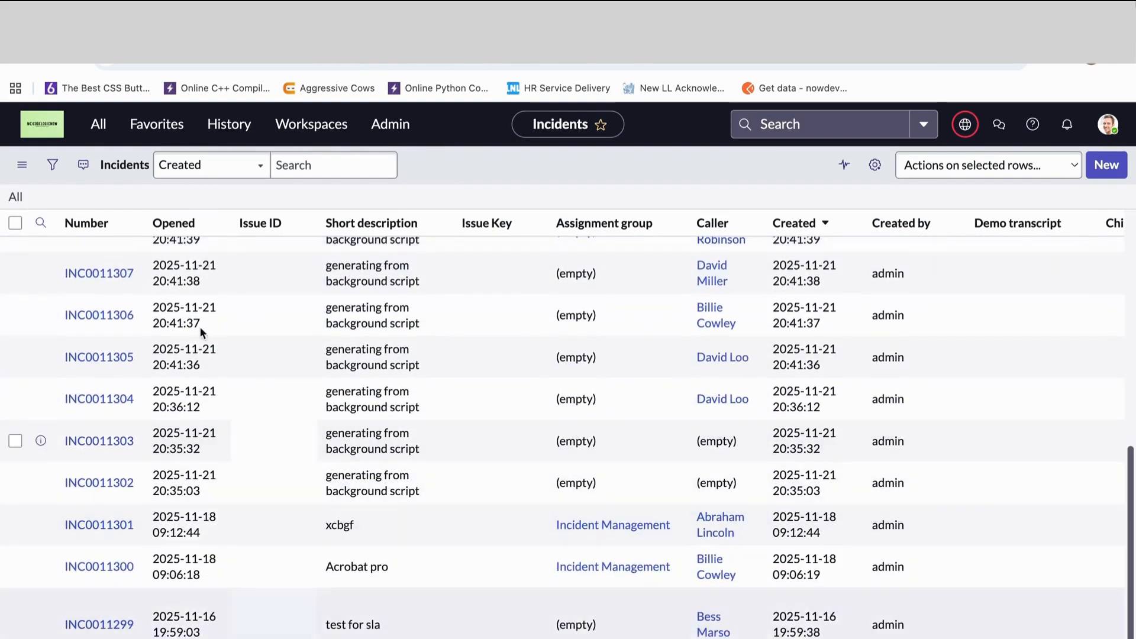
scroll(180, 414, up, 8)
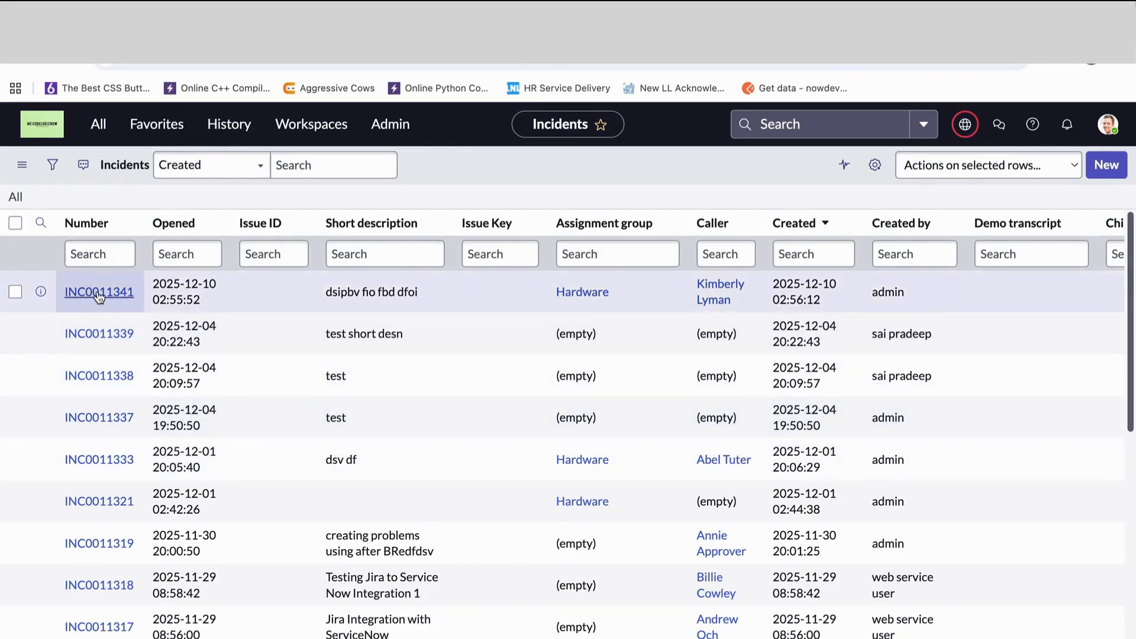
click(99, 296)
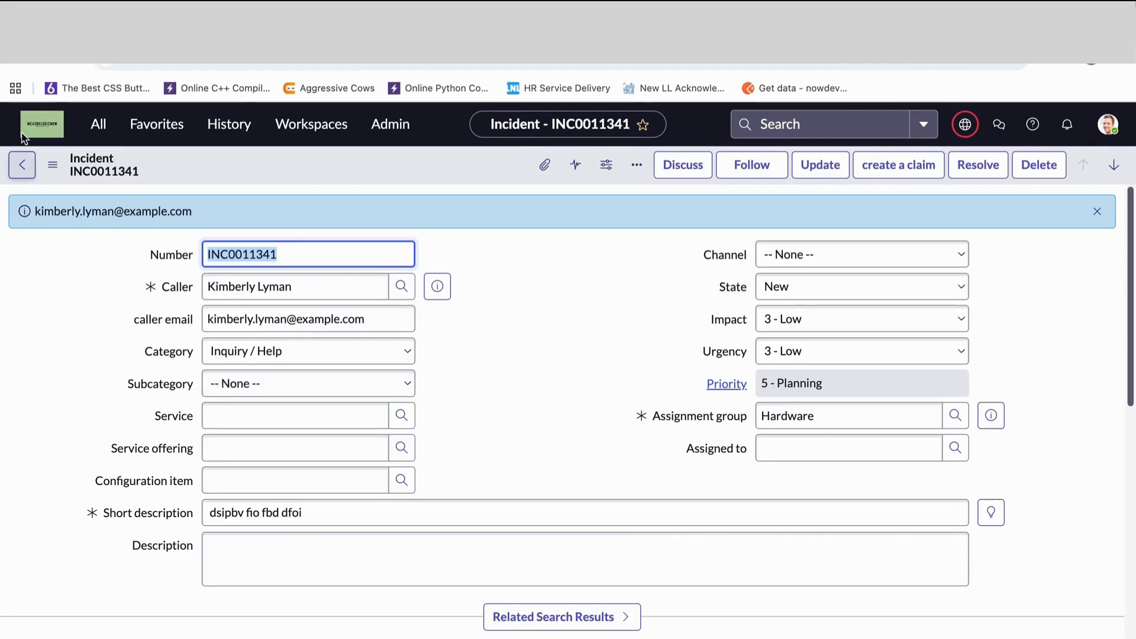
click(21, 165)
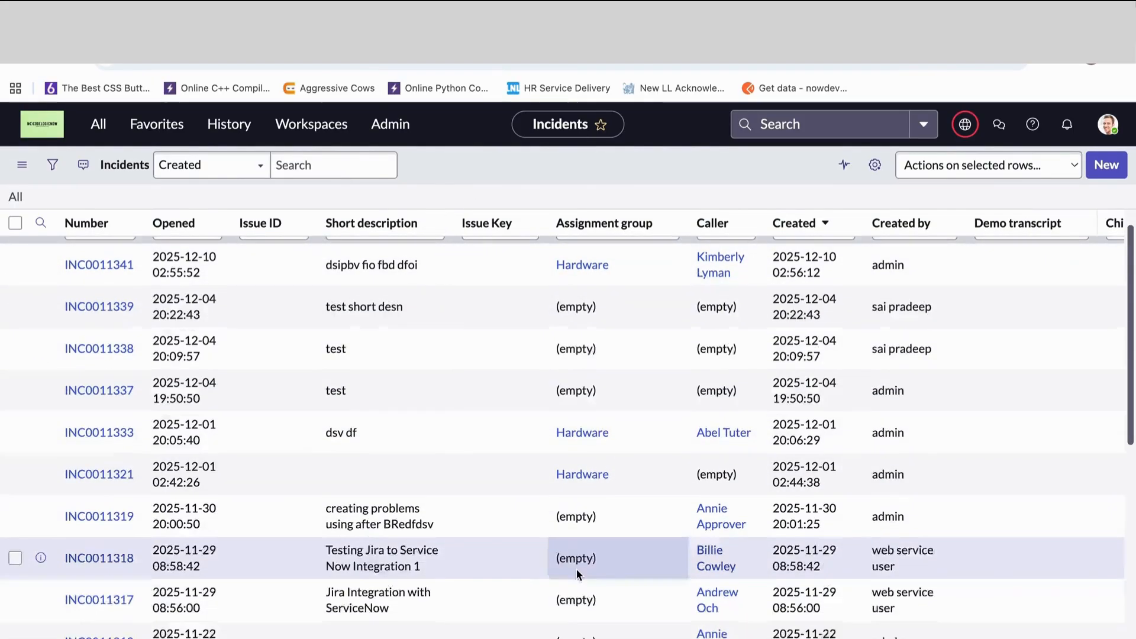
scroll(577, 569, down, 3)
scroll(577, 569, up, 3)
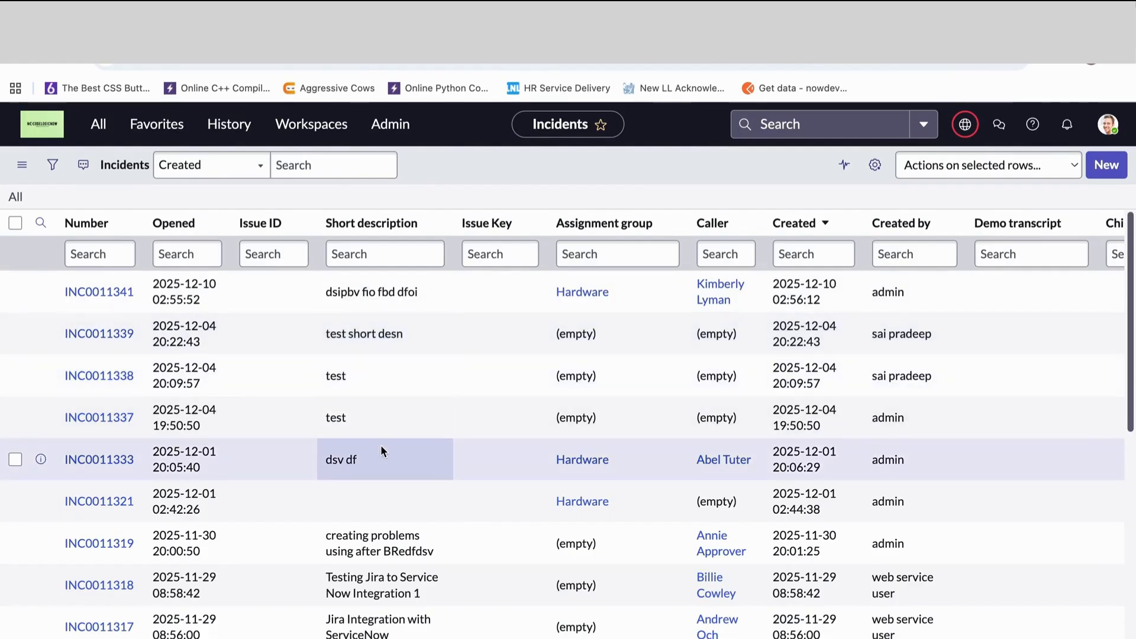
click(88, 294)
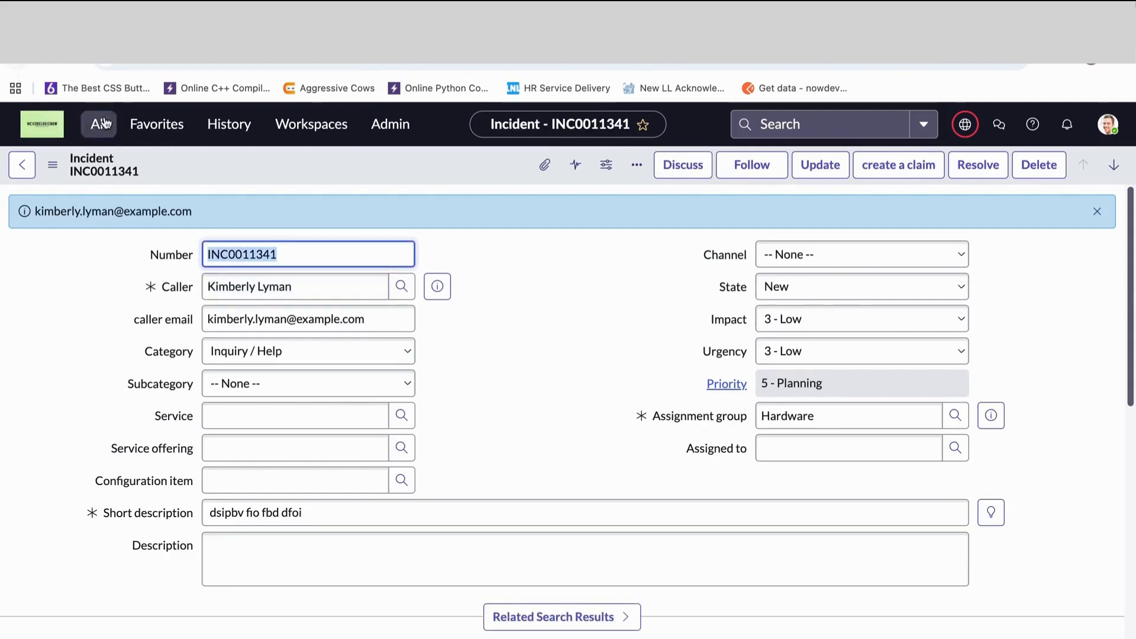
click(21, 65)
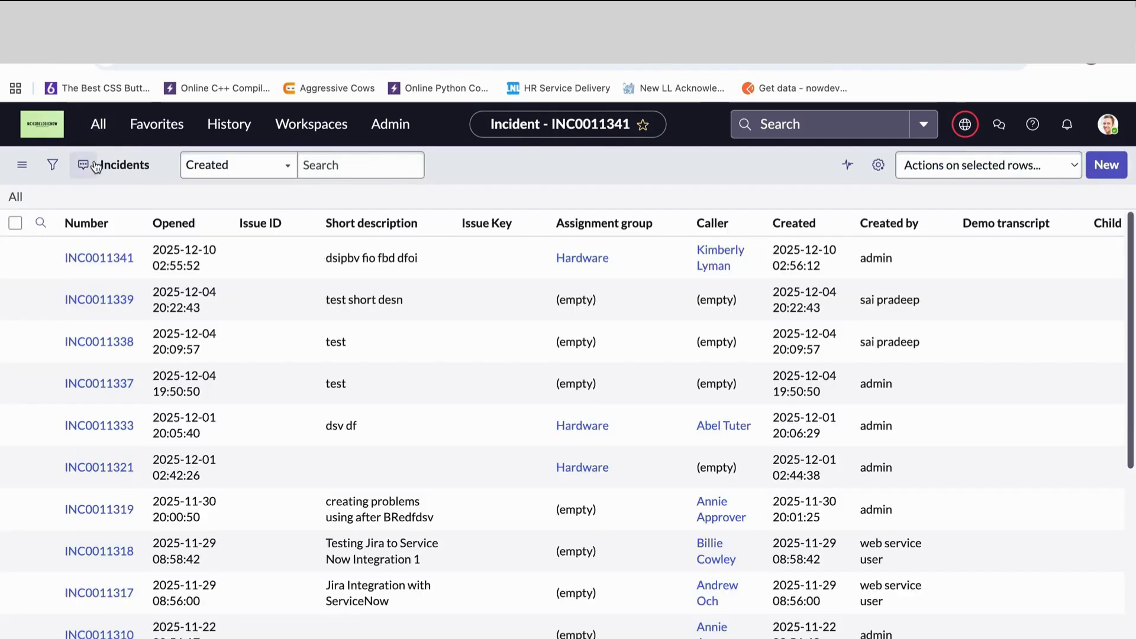
- Replace the navigator filter with incident.list to open the incident list in the current tab
click(92, 126)
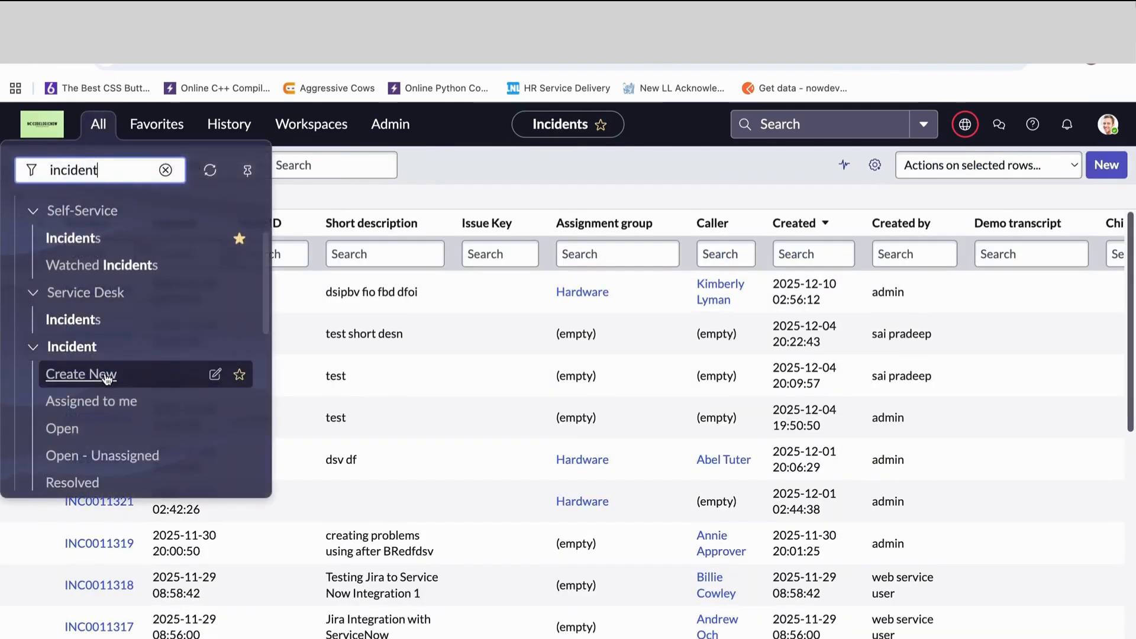
scroll(98, 378, down, 1)
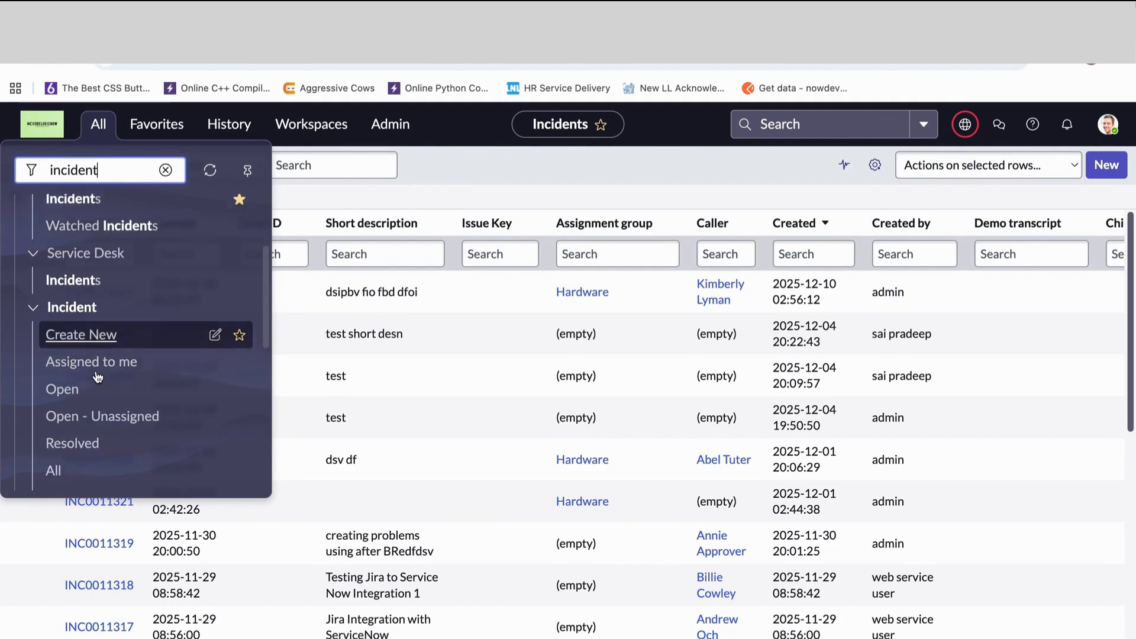
scroll(98, 378, down, 1)
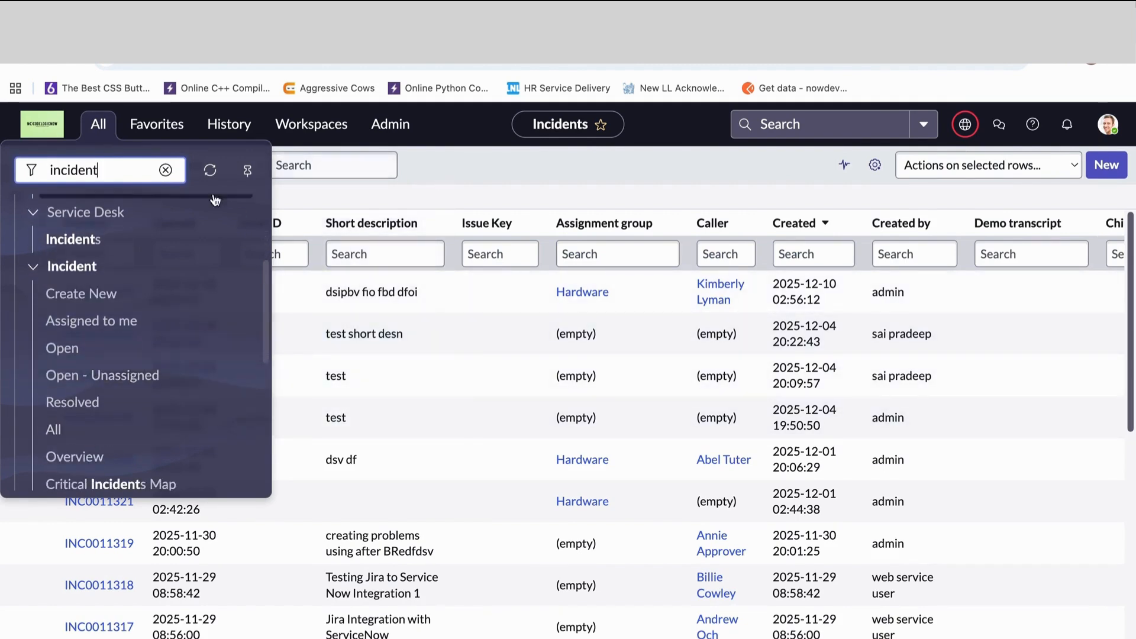
click(165, 170)
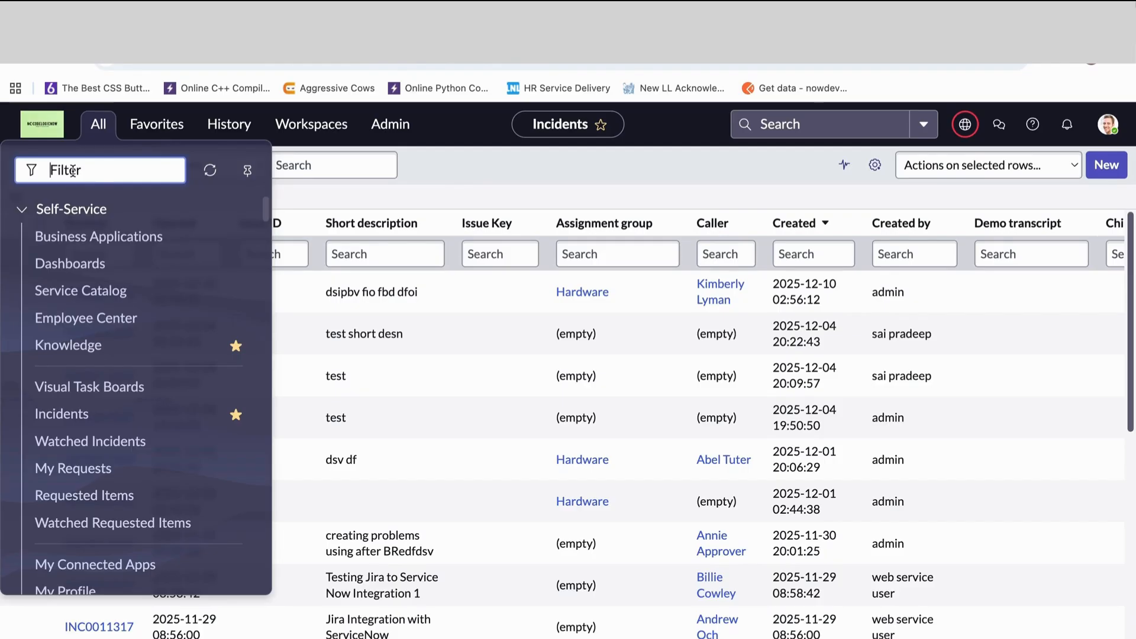
text(incident)
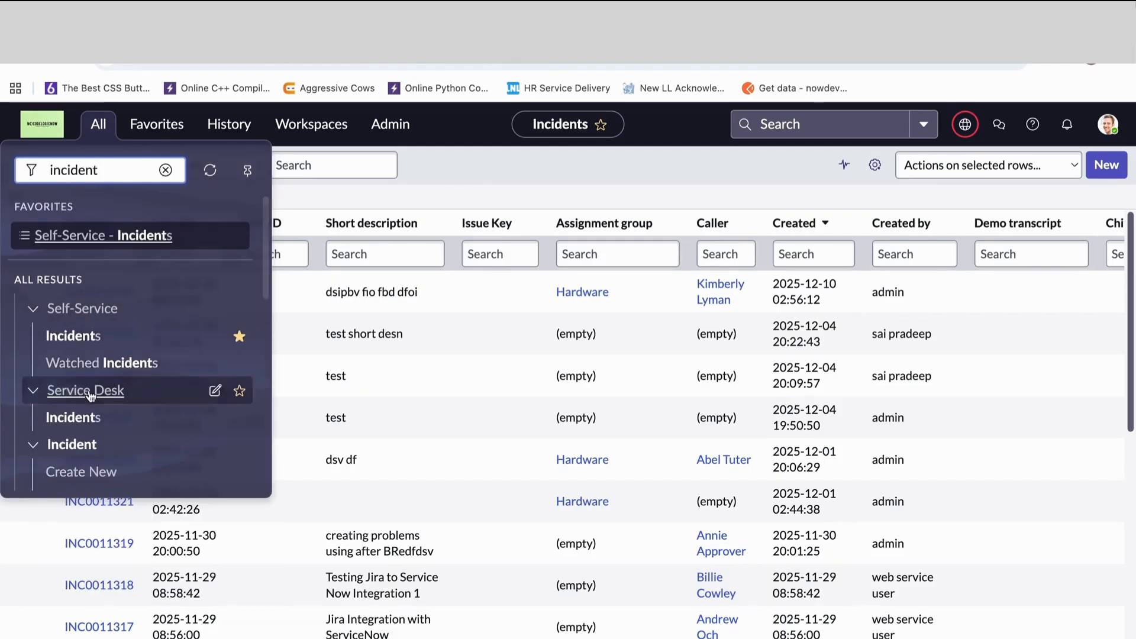
scroll(68, 415, down, 1)
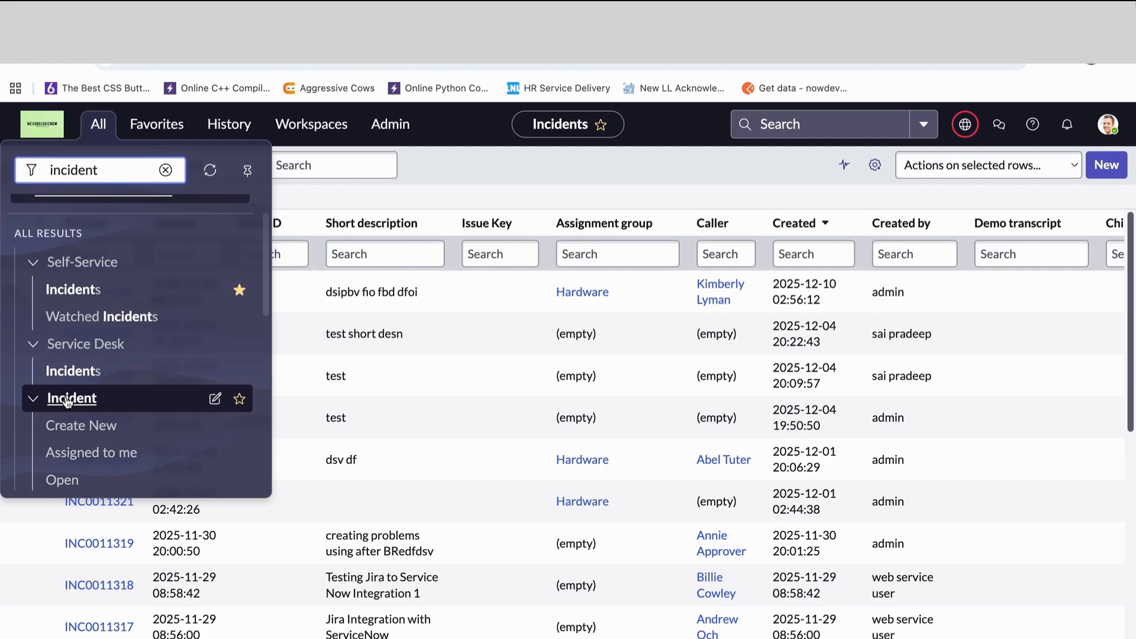
text(.lis)
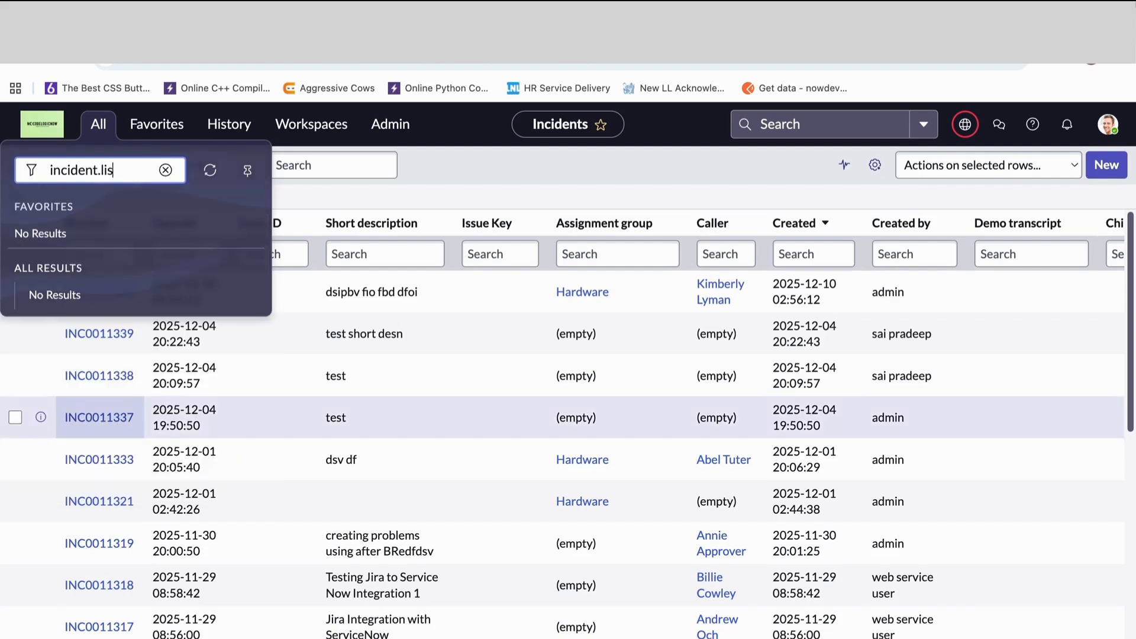
text(t)
key(Return)
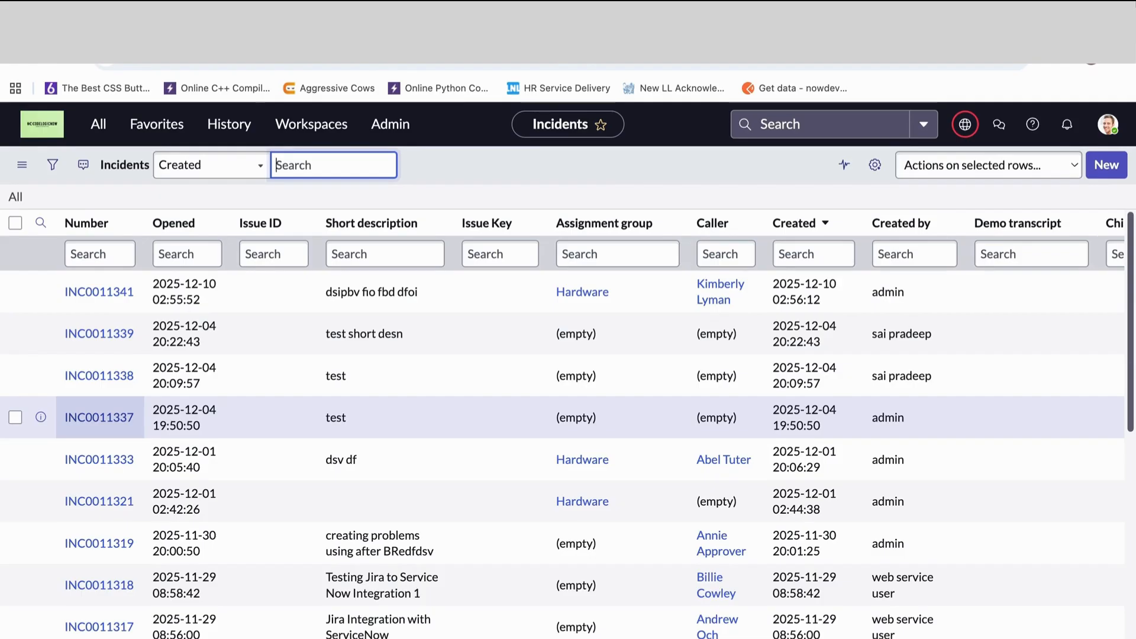
- Open the incident list in a separate browser tab with incident.LIST, and return to the original tab
click(98, 124)
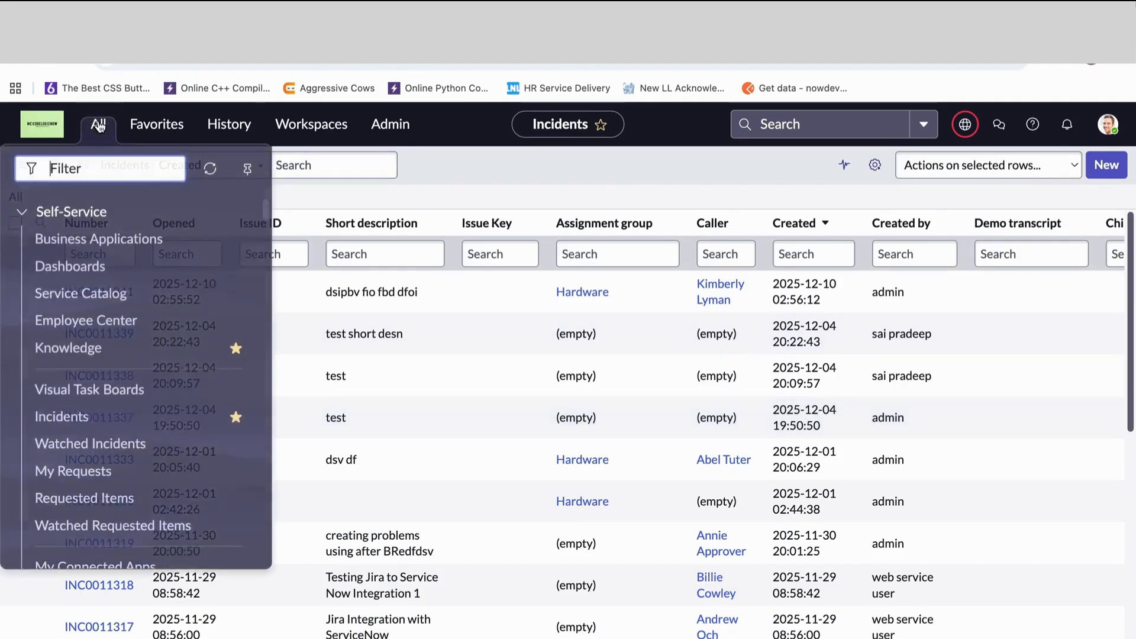
text(incident)
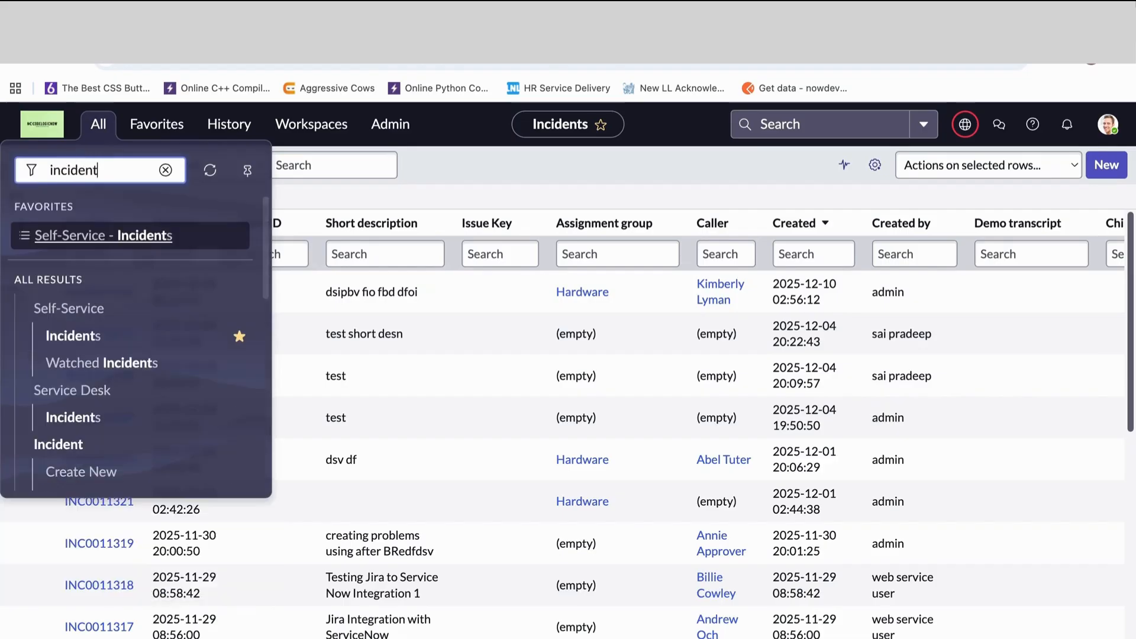
text(.L)
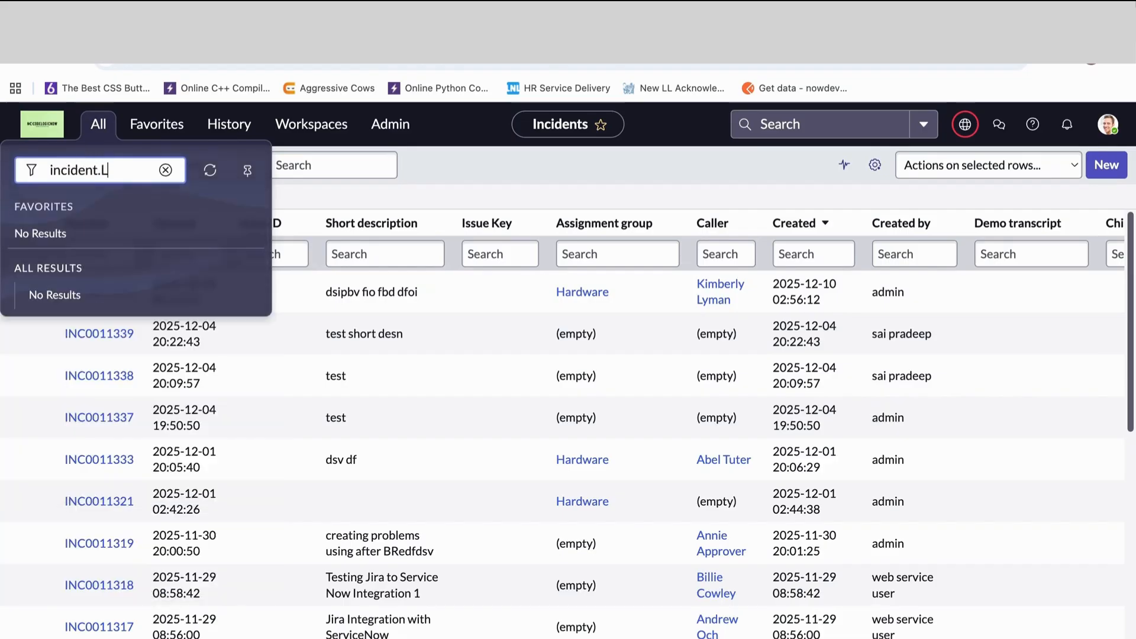
text(IST)
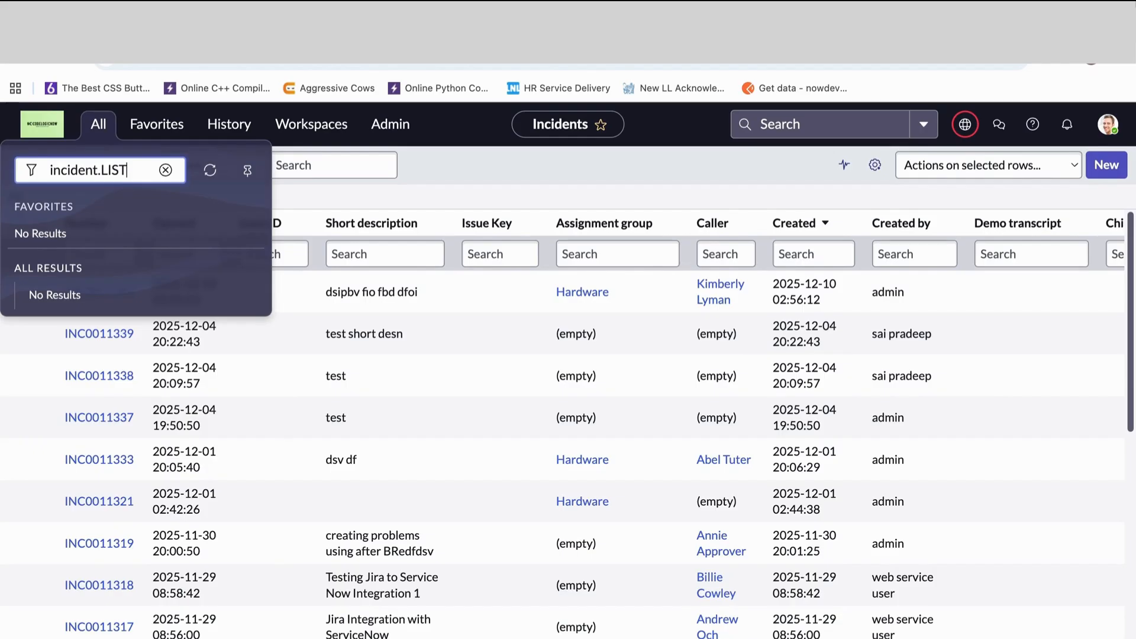
key(Return)
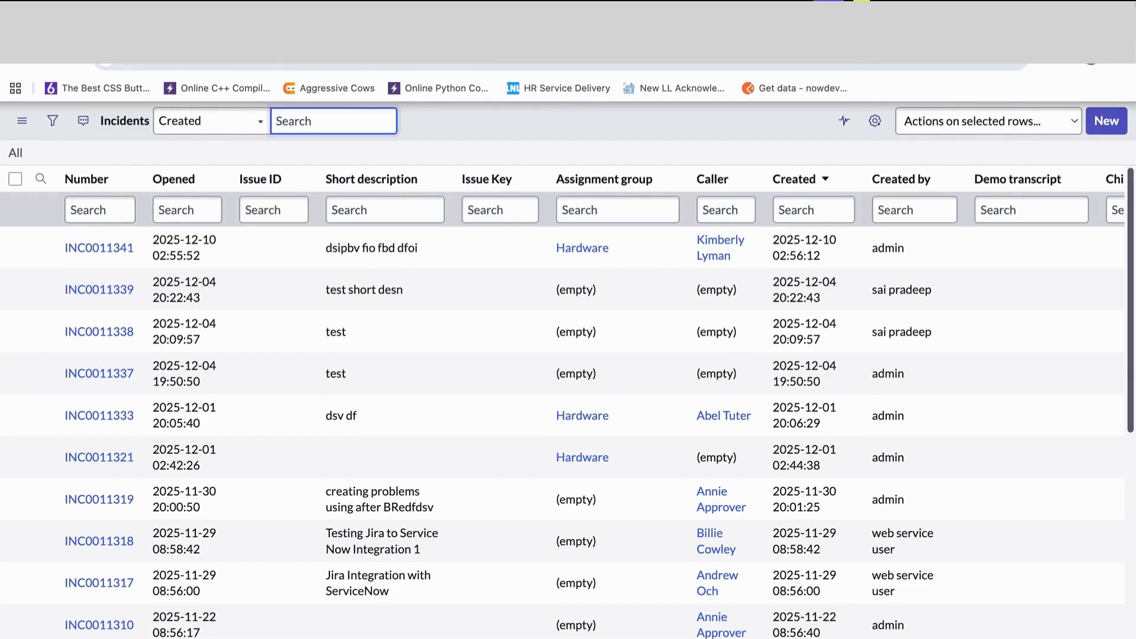
key(ctrl+shift+Tab)
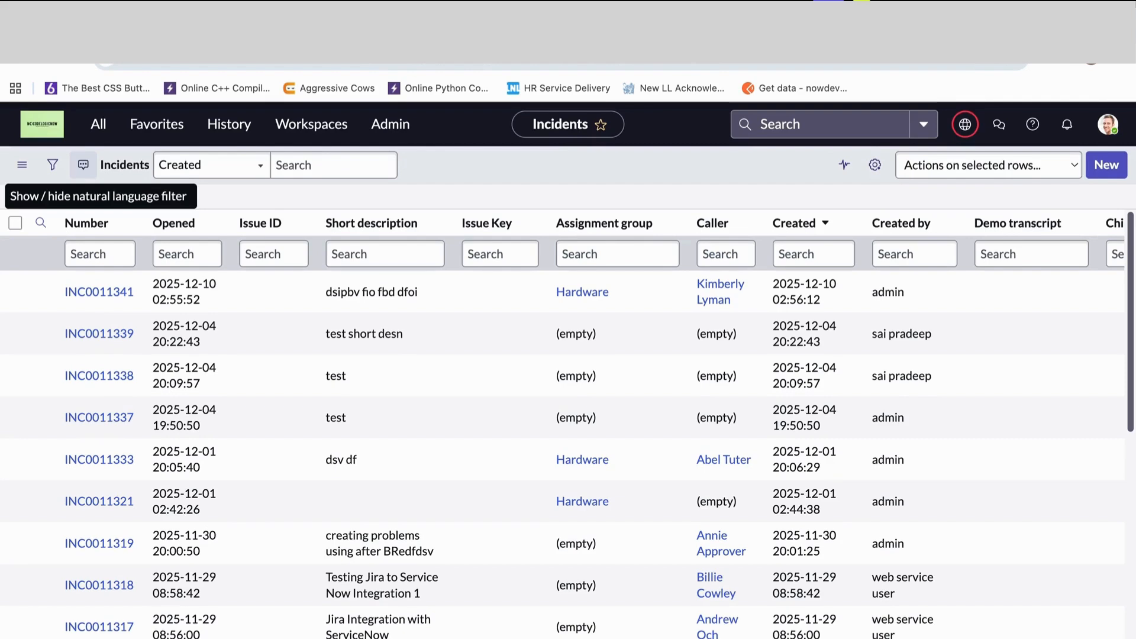
- Try to open the change list by entering change.list in the application navigator filter
click(100, 137)
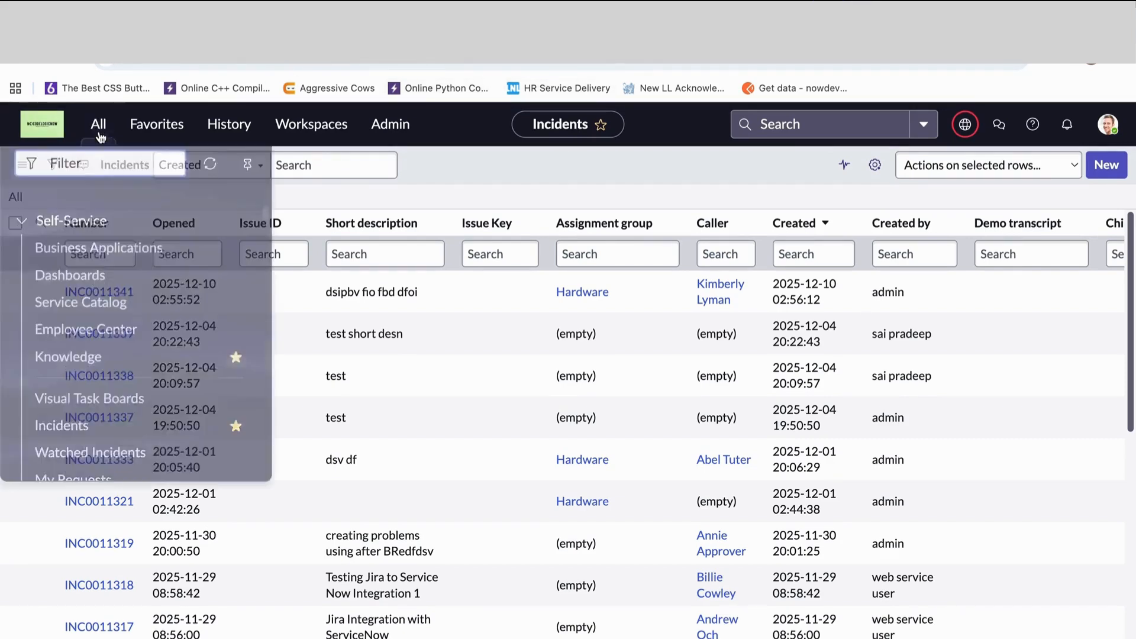
text(.list)
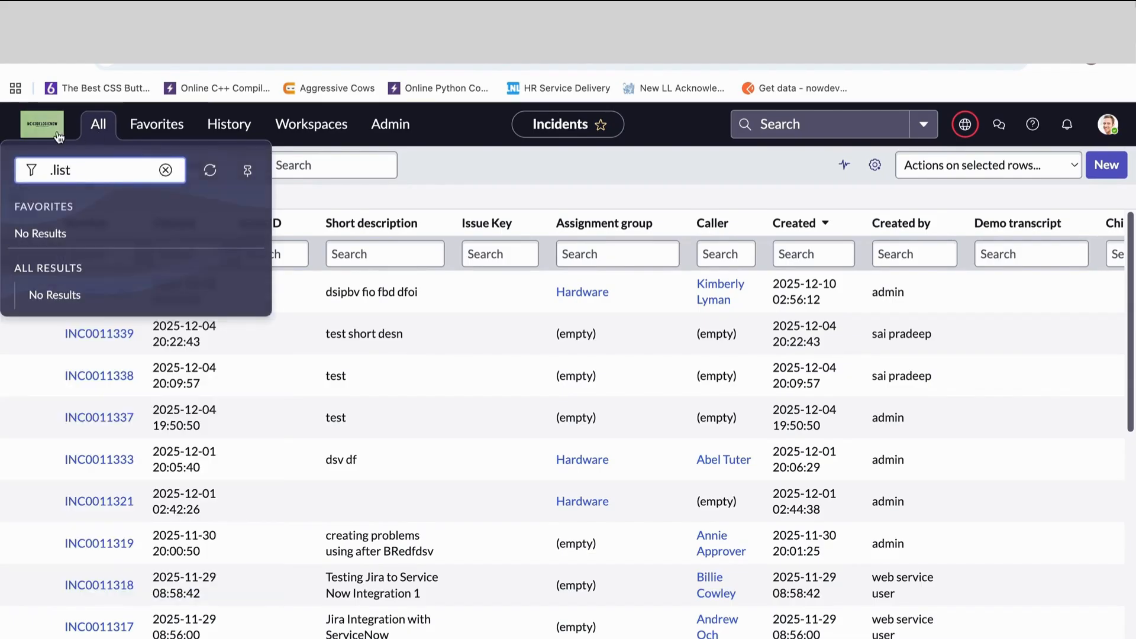
click(48, 178)
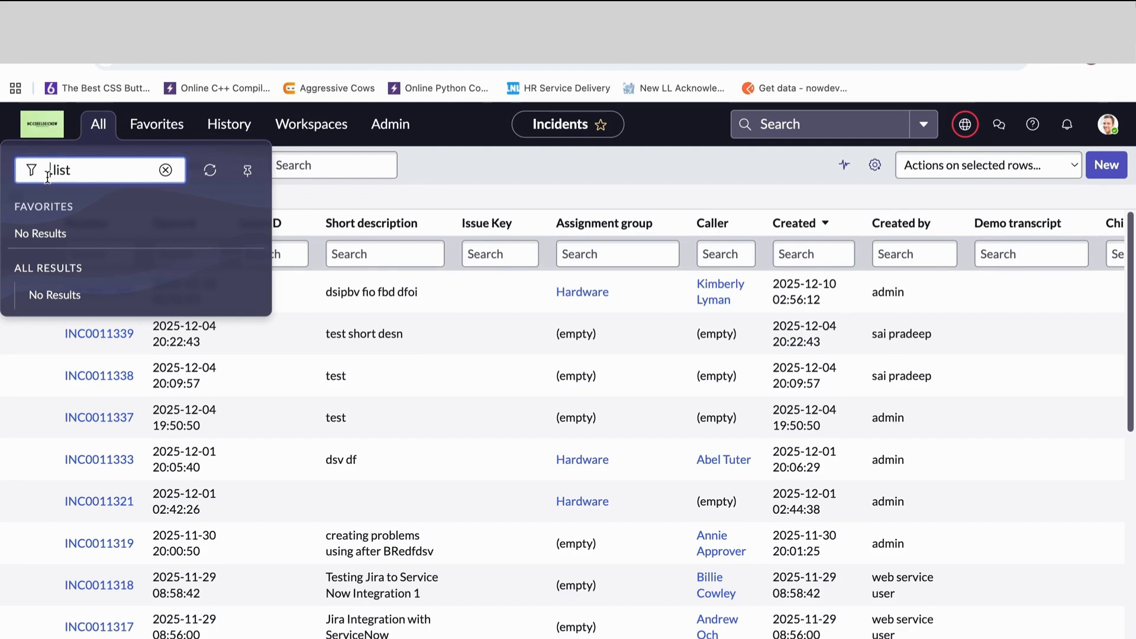
text(change)
key(Return)
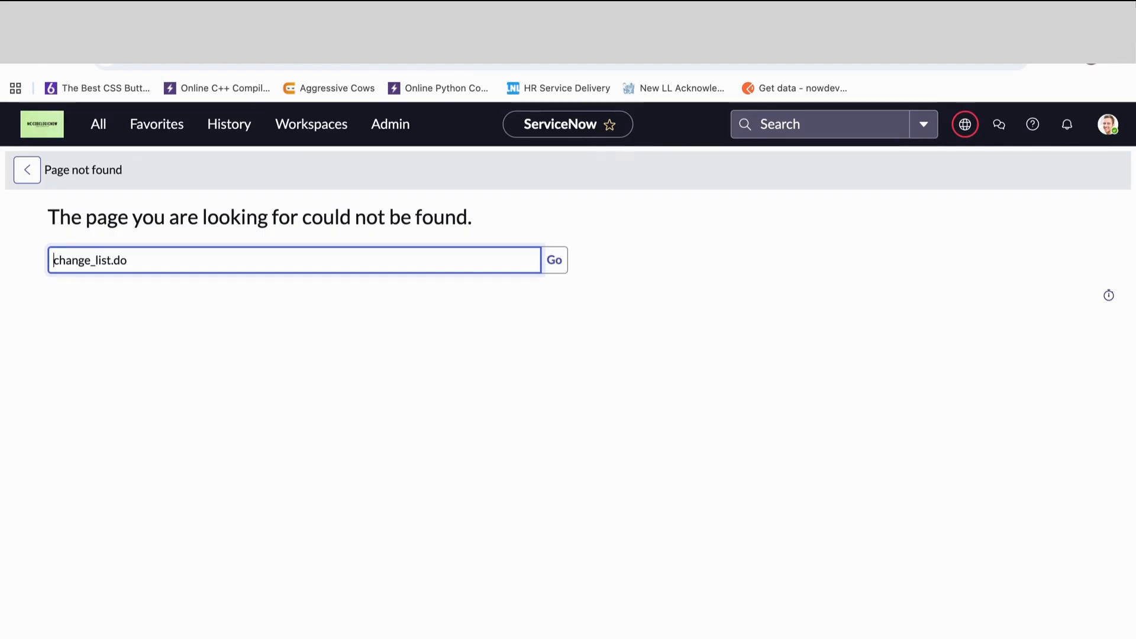
- Open the change request list in the current tab by entering change_request.list in the application navigator filter
click(97, 125)
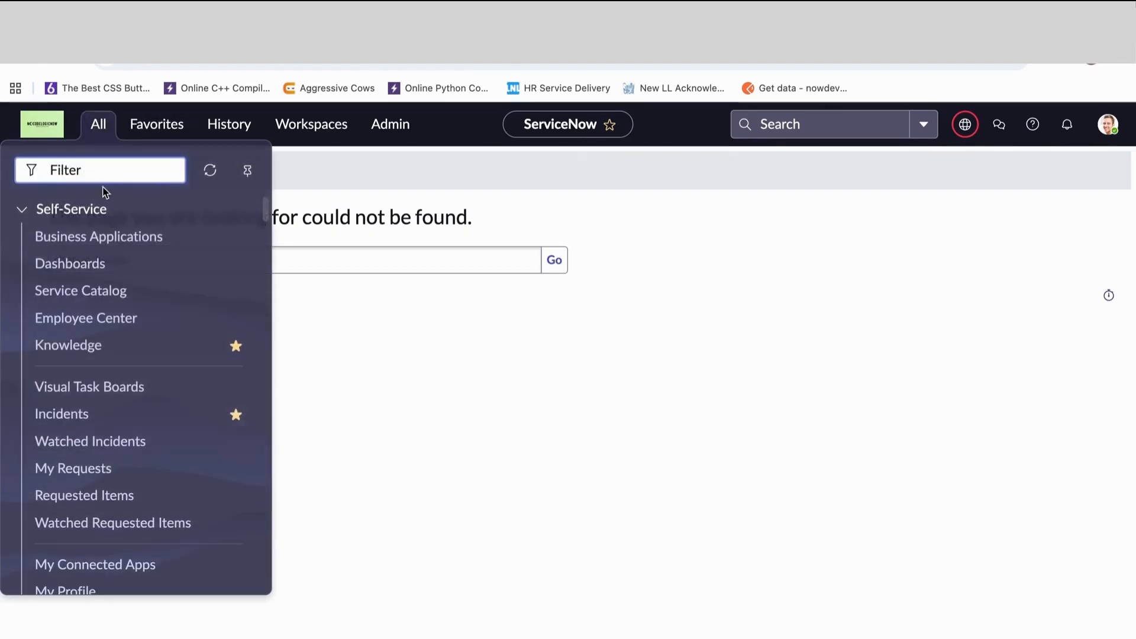
text(change_)
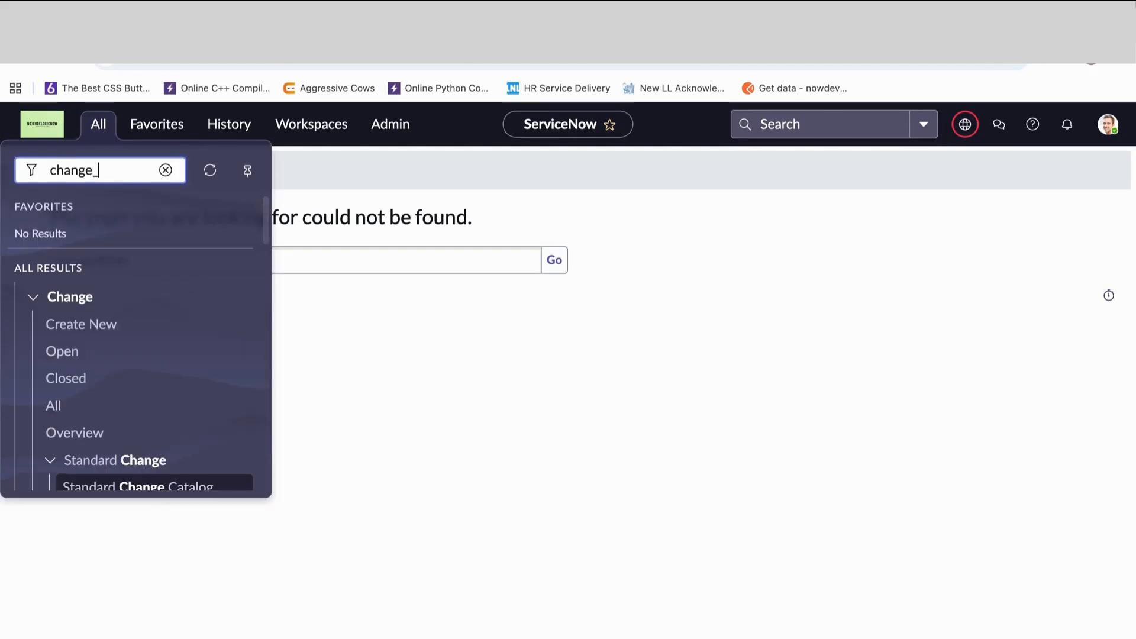
text(request.list)
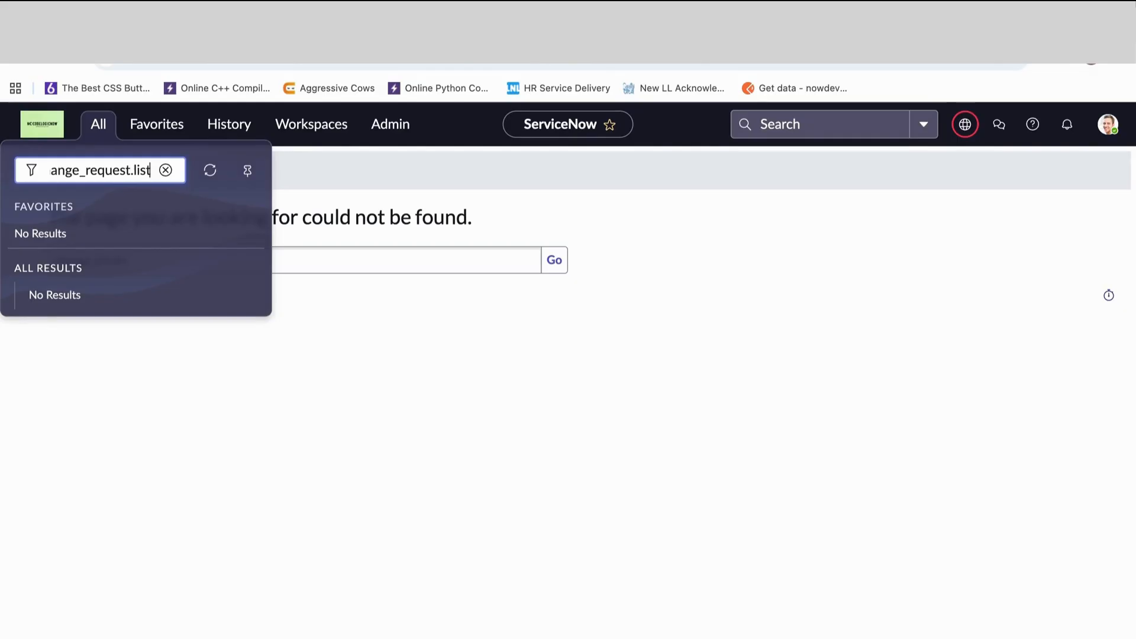
key(Return)
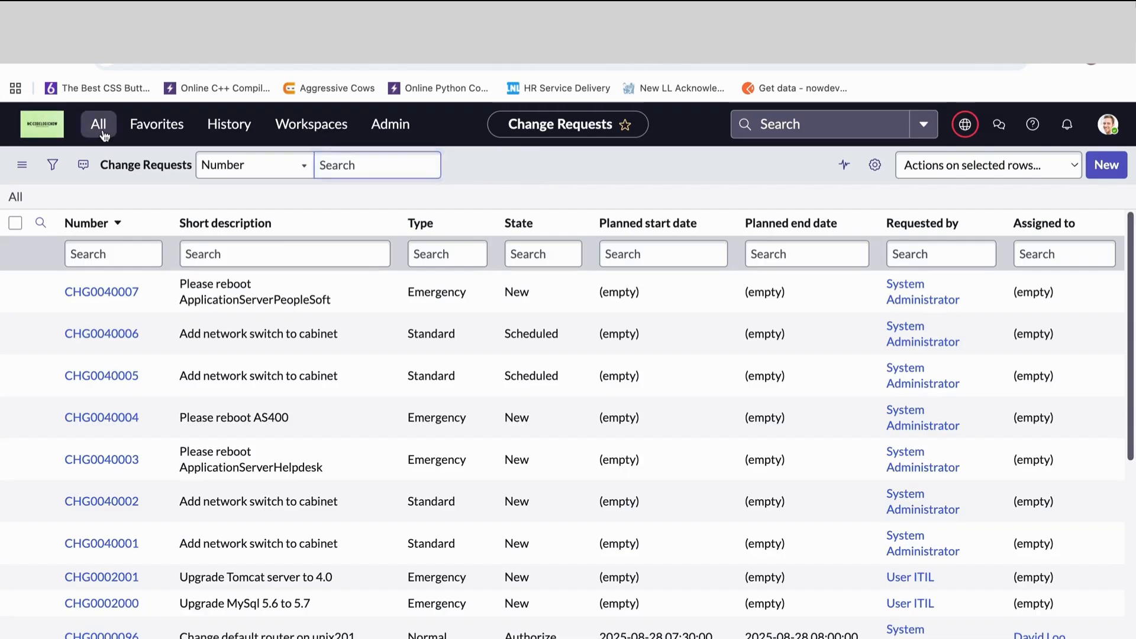
- Filter the application navigator for "incident", open the Incident application's All module, and bring up the page address for inspection
click(83, 133)
text(incident)
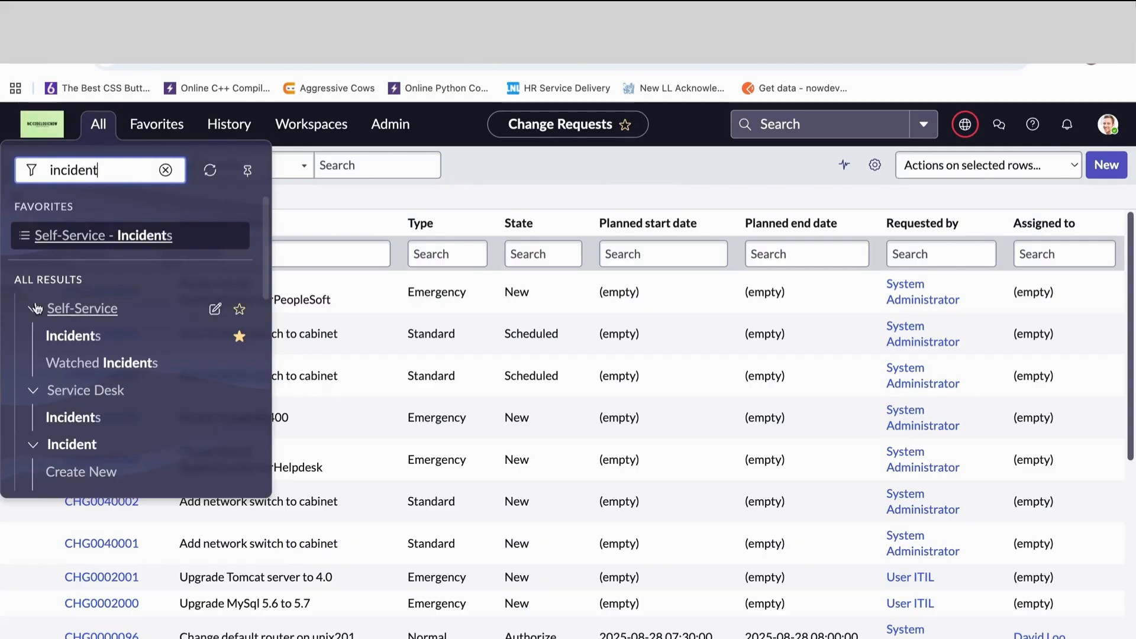
scroll(68, 379, down, 2)
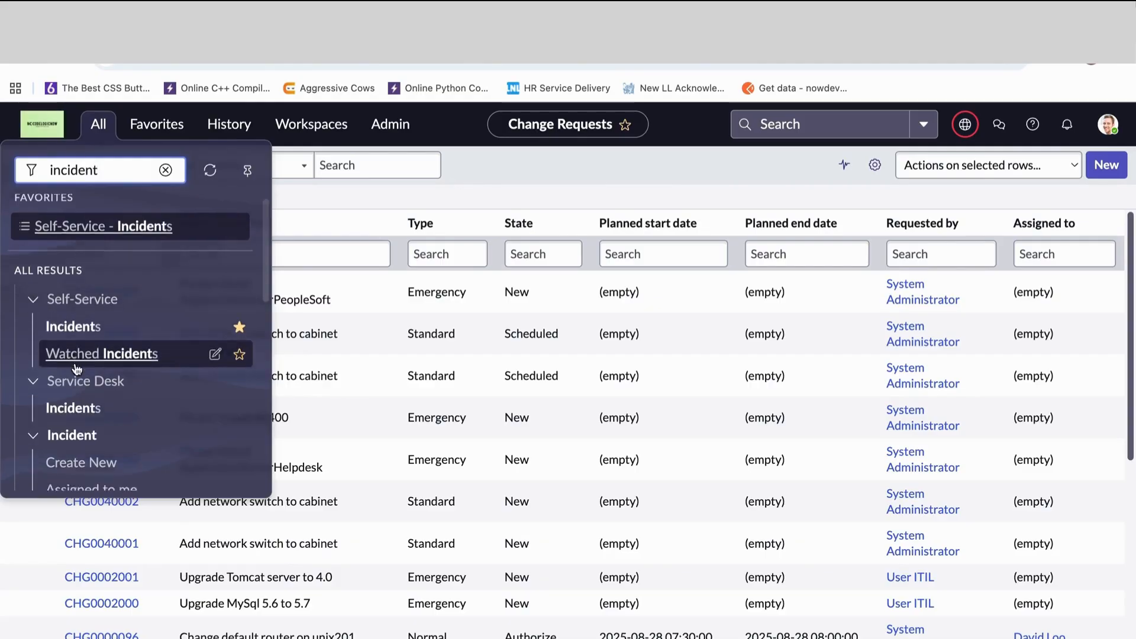
scroll(65, 388, down, 3)
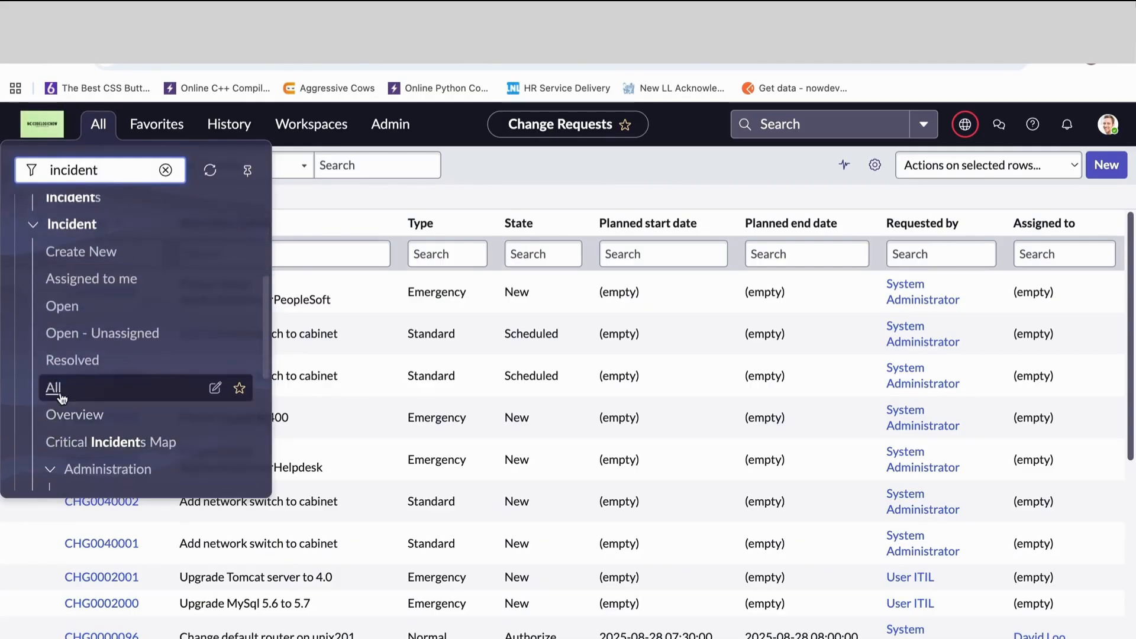
click(54, 387)
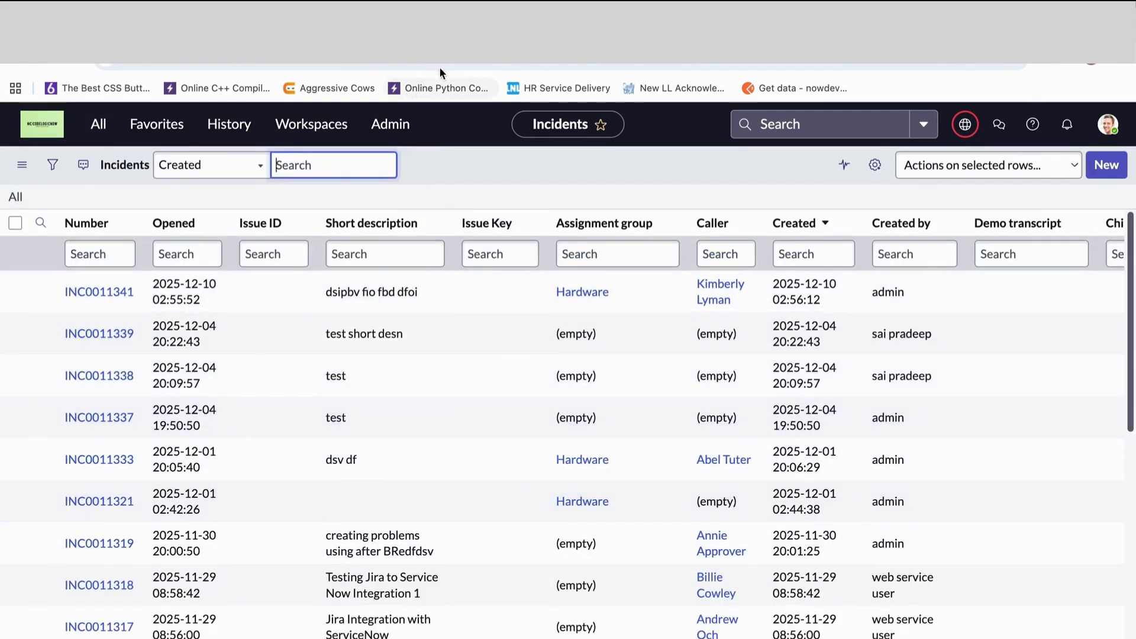
click(444, 63)
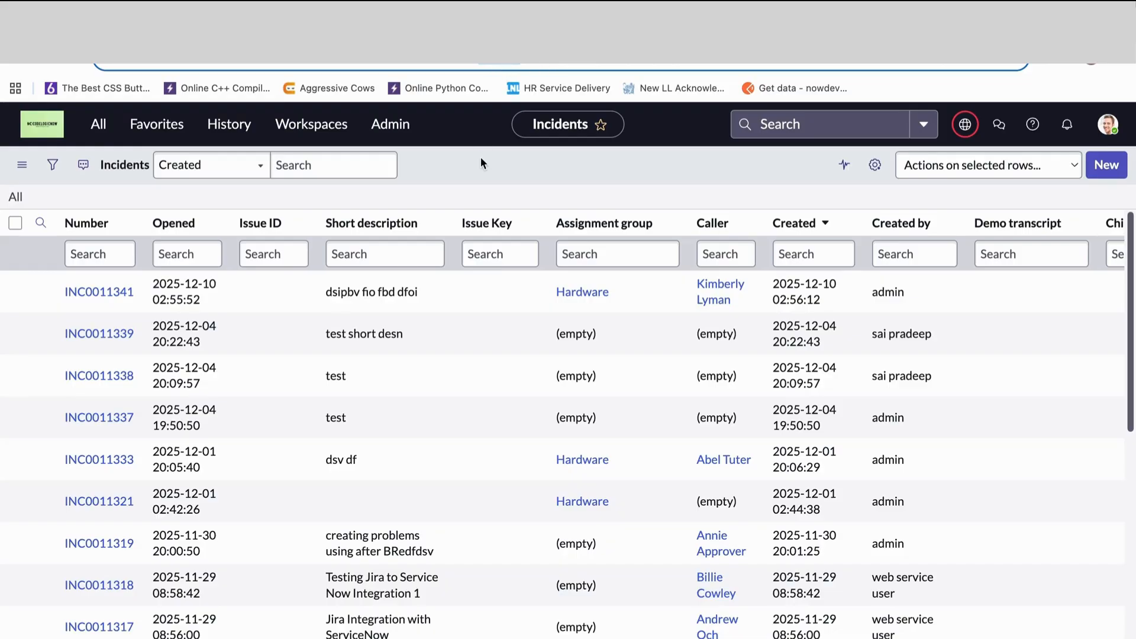
- Open the change request list again with change_request.list and bring up its page address for inspection
click(98, 124)
click(166, 170)
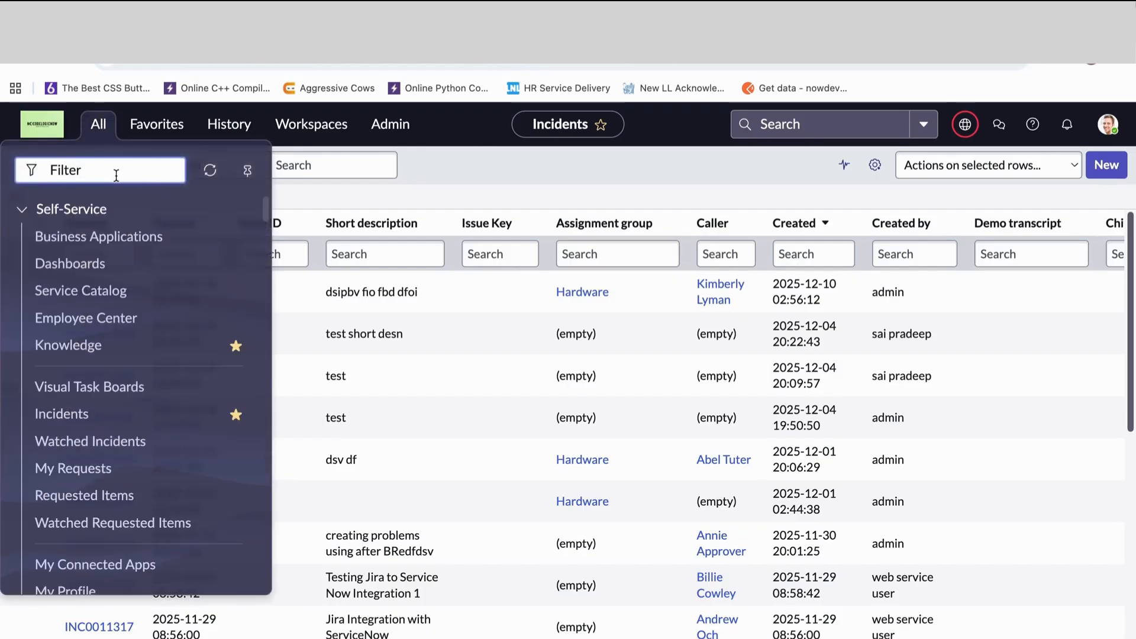
text(change_req)
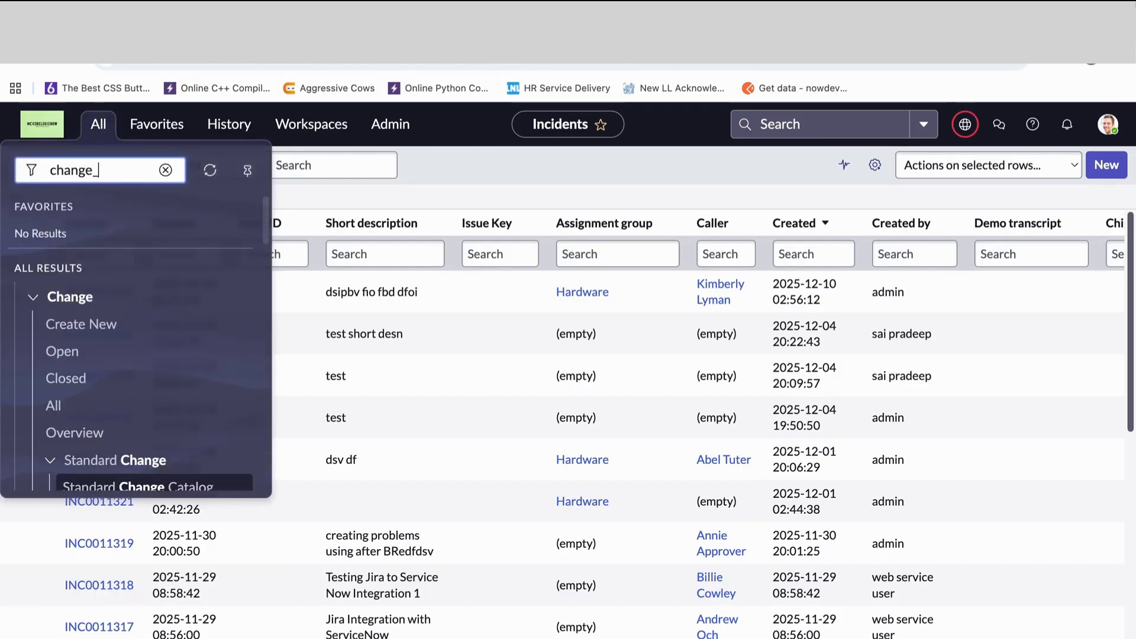
text(t.liust)
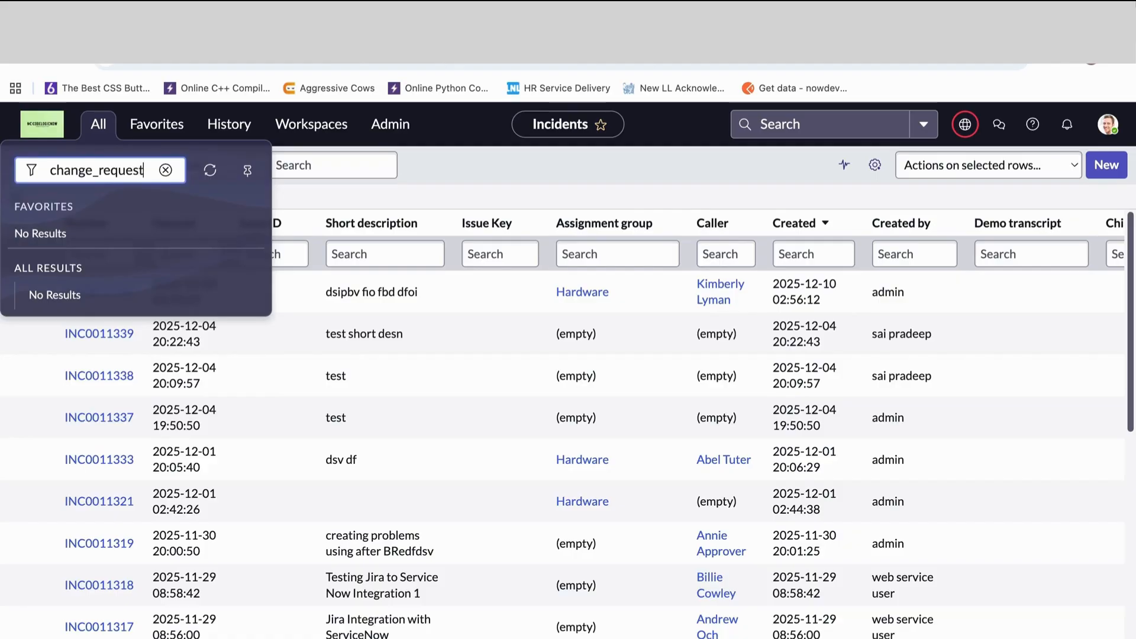
key(BackSpace)
key(BackSpace)
key(BackSpace)
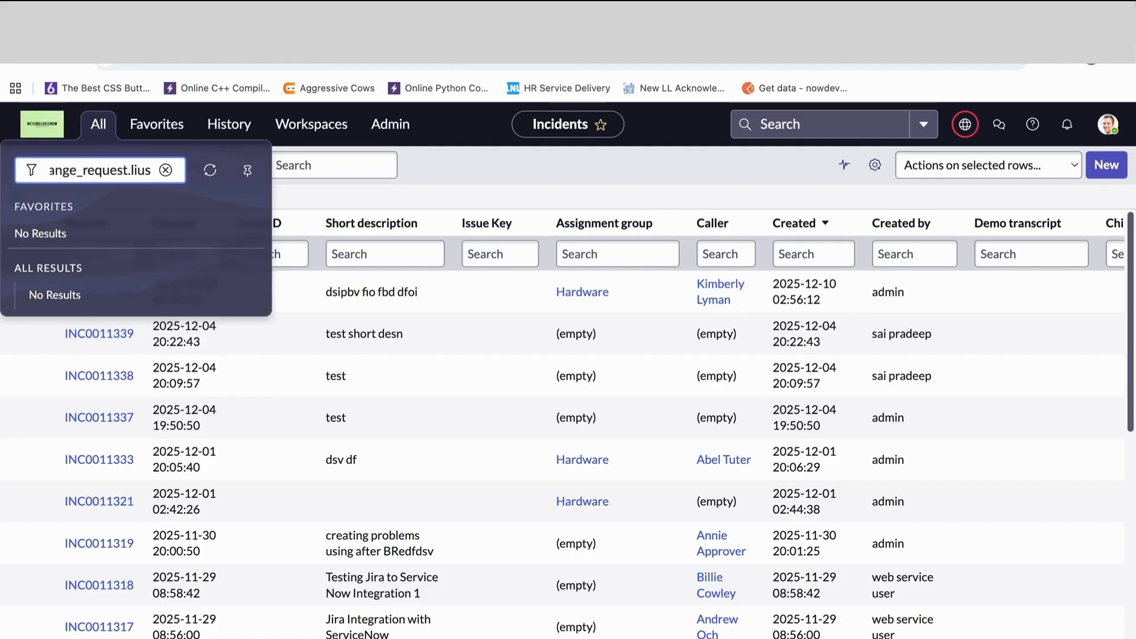
text(st)
key(Return)
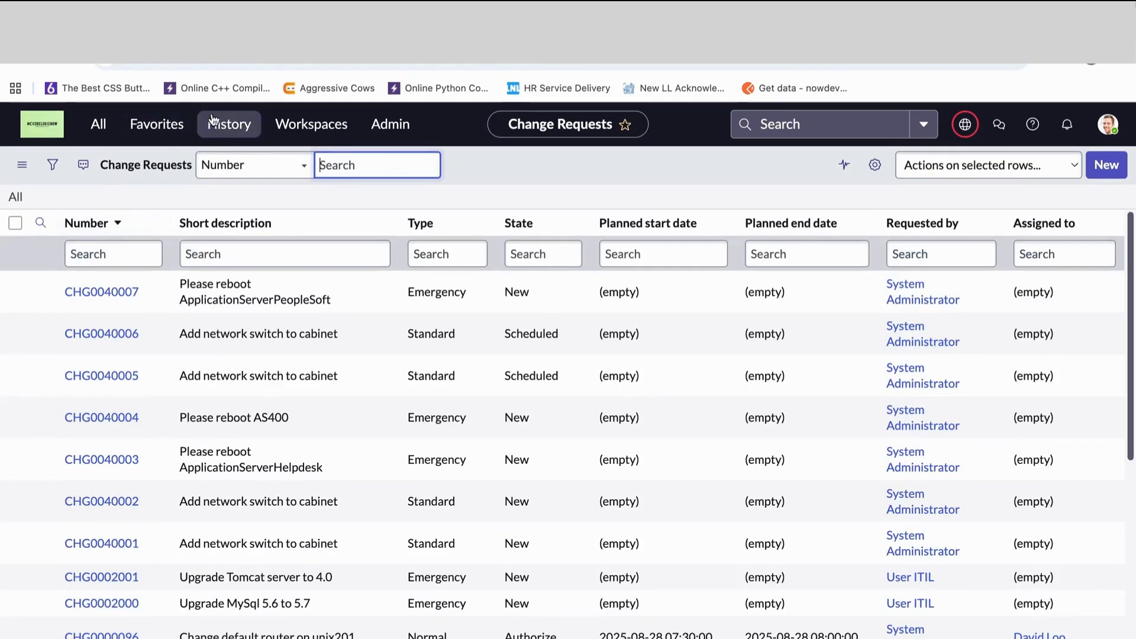
click(443, 63)
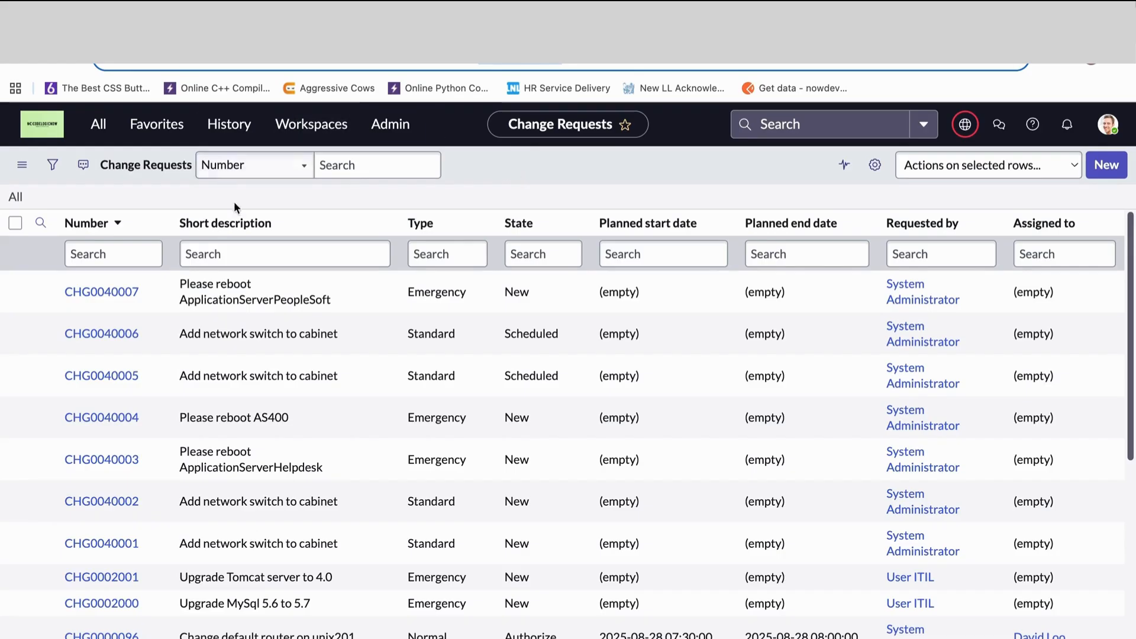
- Filter the application navigator for "user" and open the Users module under System Security, Users and Groups
click(98, 124)
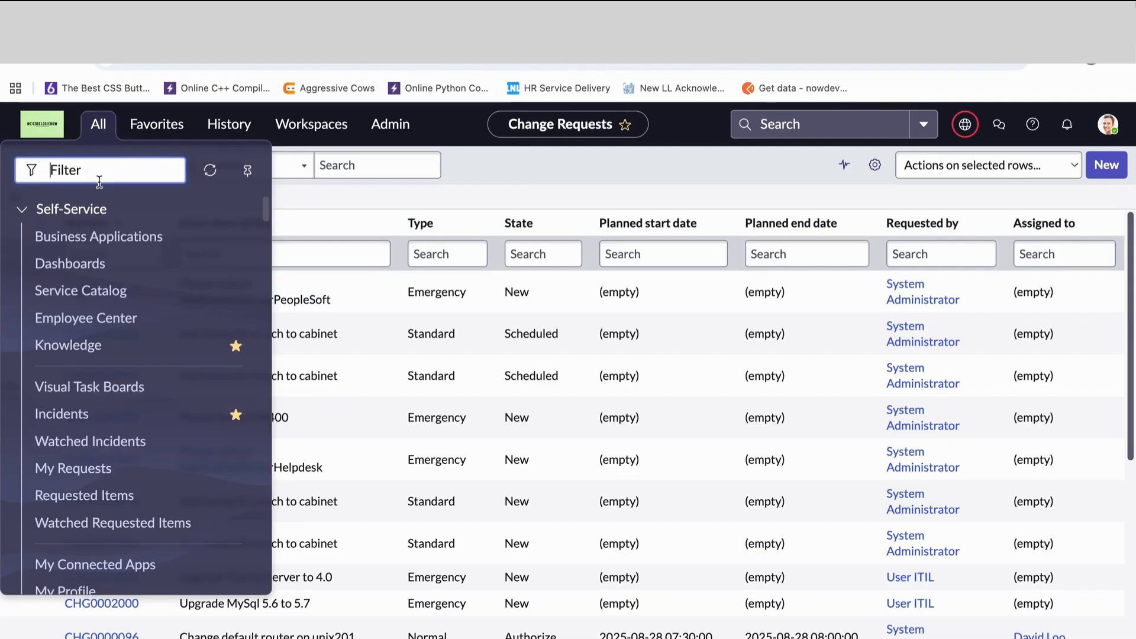
text(user)
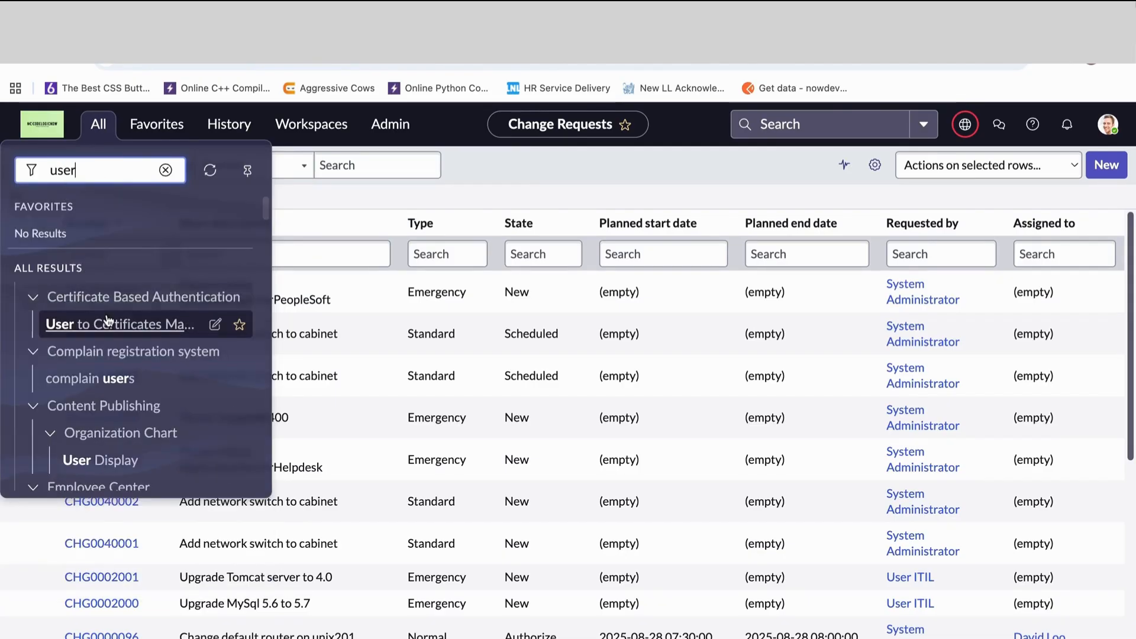
scroll(107, 321, down, 10)
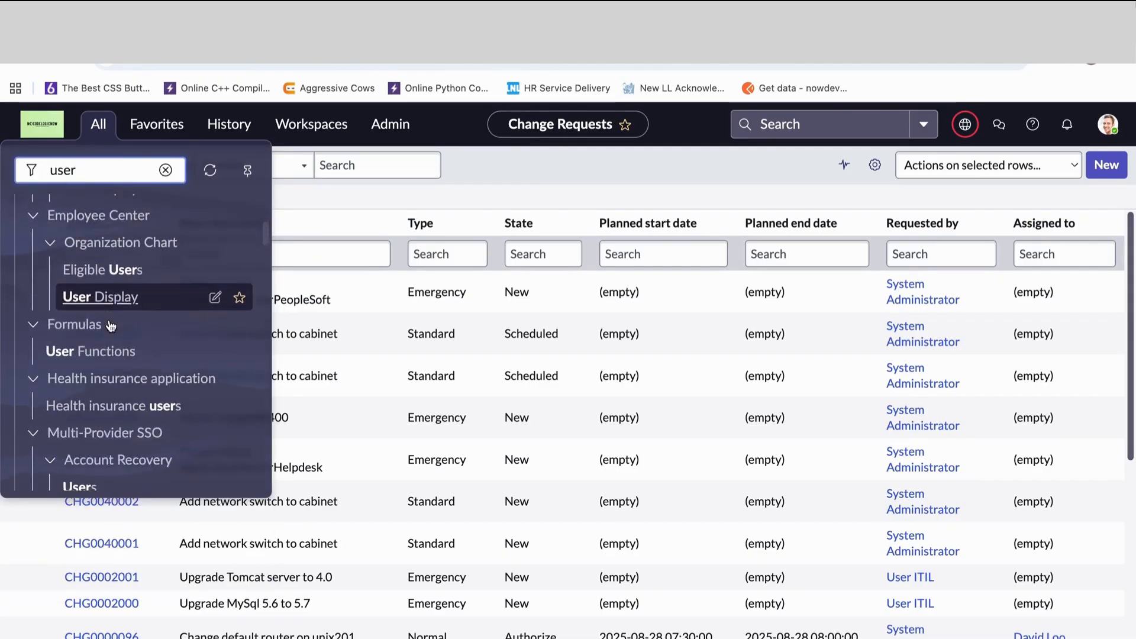
scroll(110, 326, down, 10)
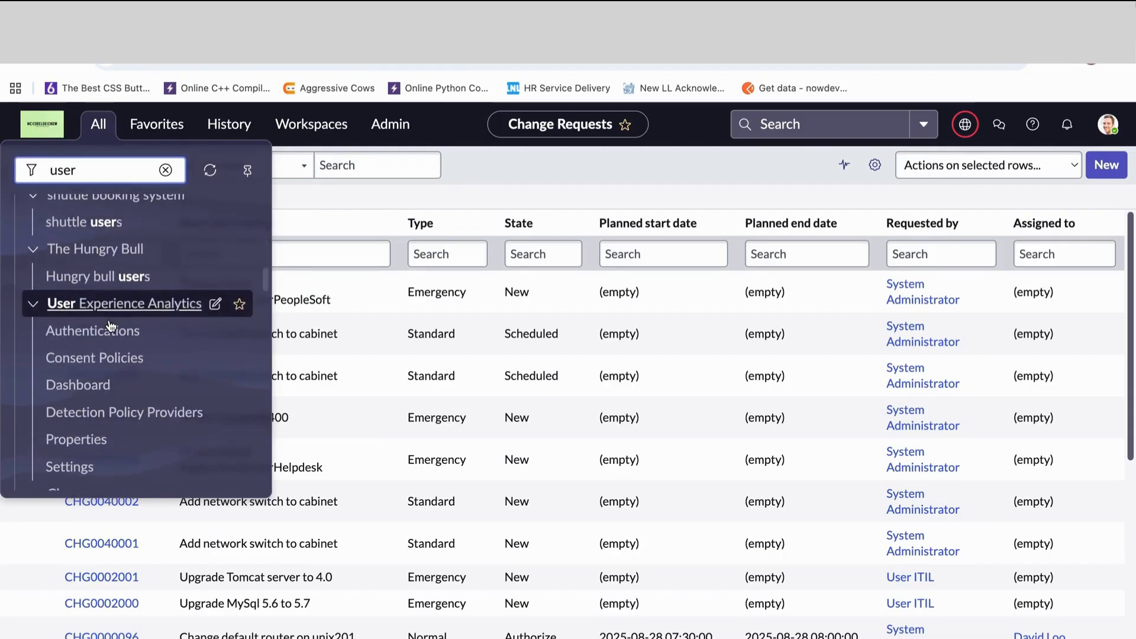
scroll(110, 326, down, 5)
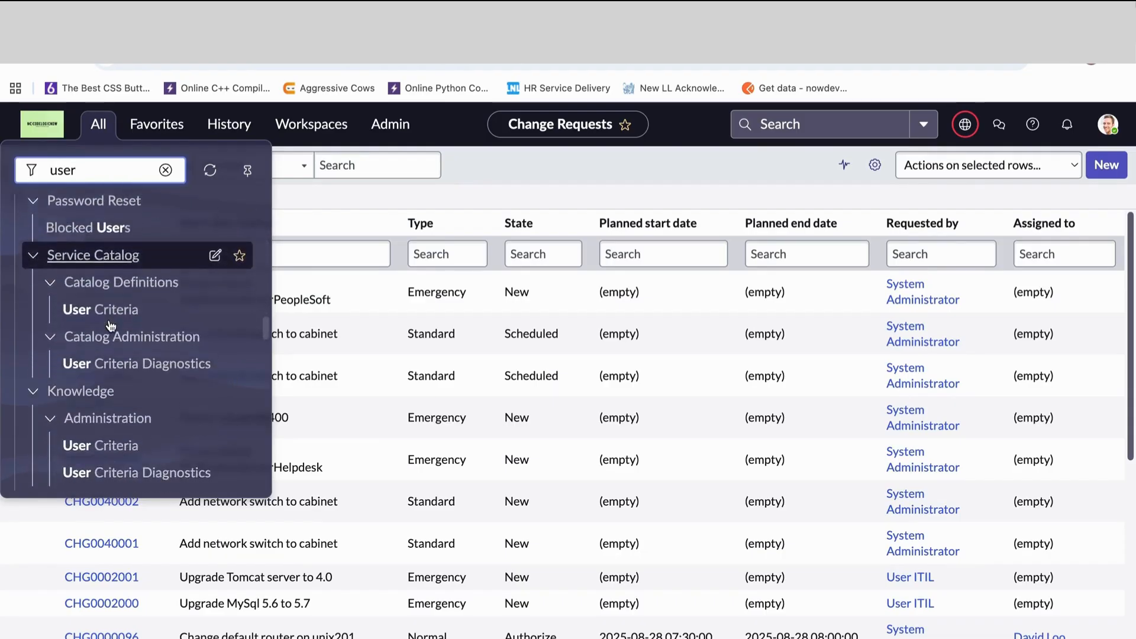
scroll(49, 388, down, 4)
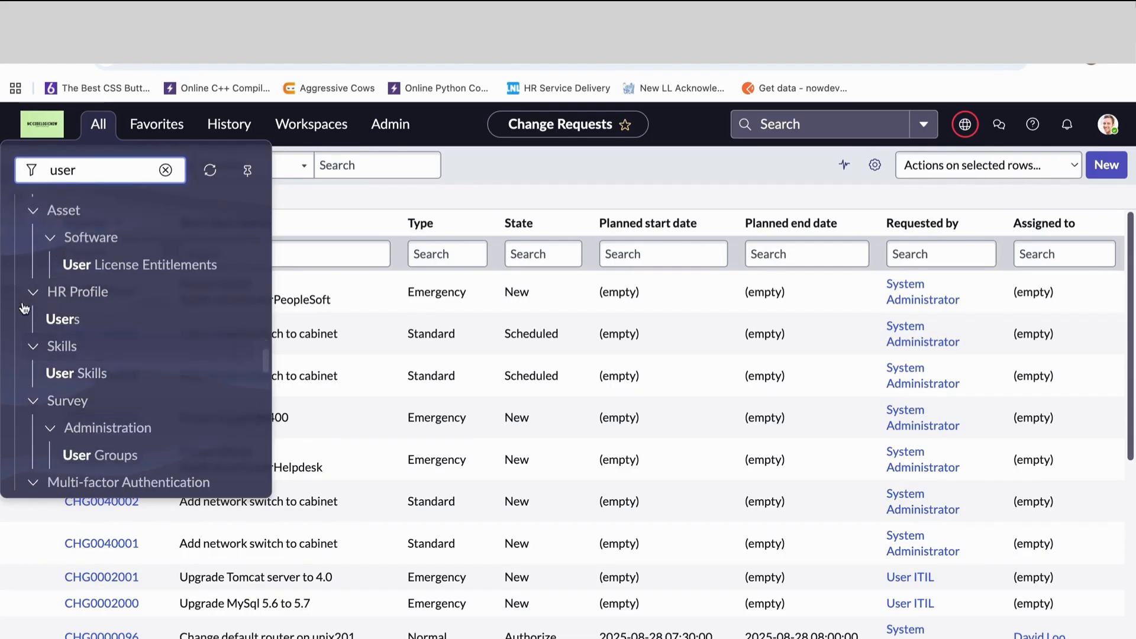
scroll(59, 379, down, 5)
scroll(64, 380, down, 1)
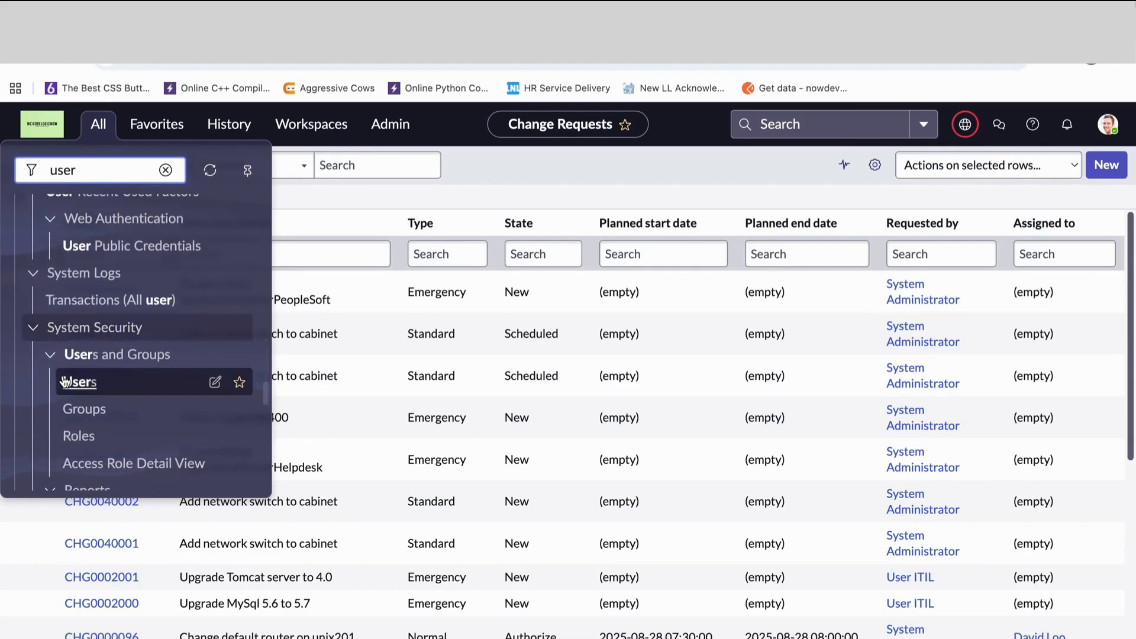
click(85, 390)
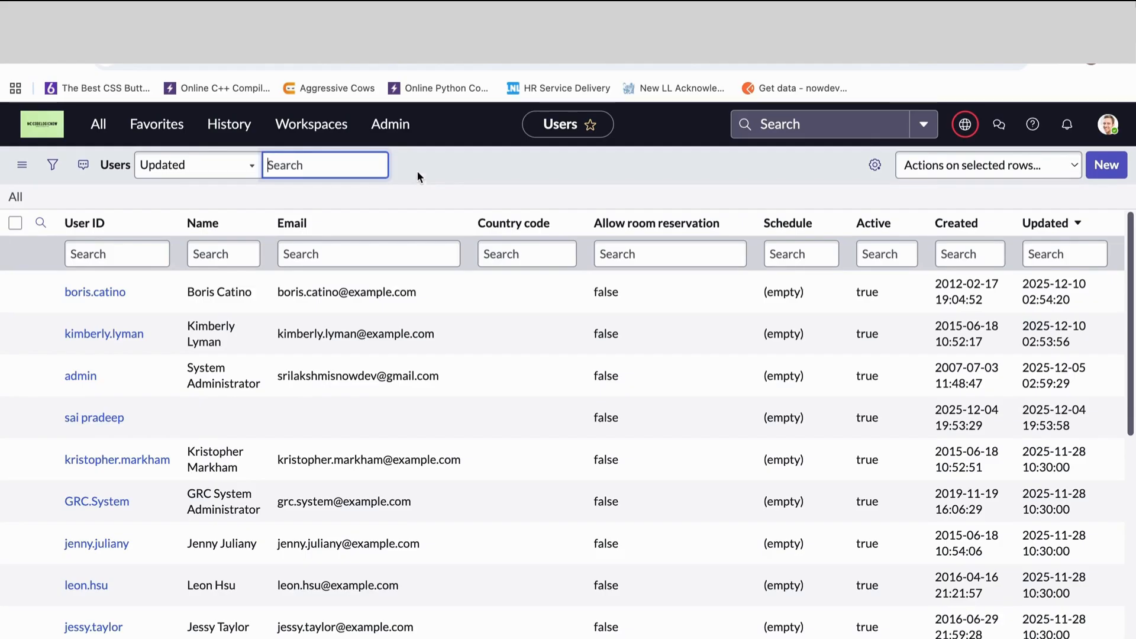
- Replace the "user" navigator filter with incident.FORM to open the incident form in a separate browser tab
click(98, 124)
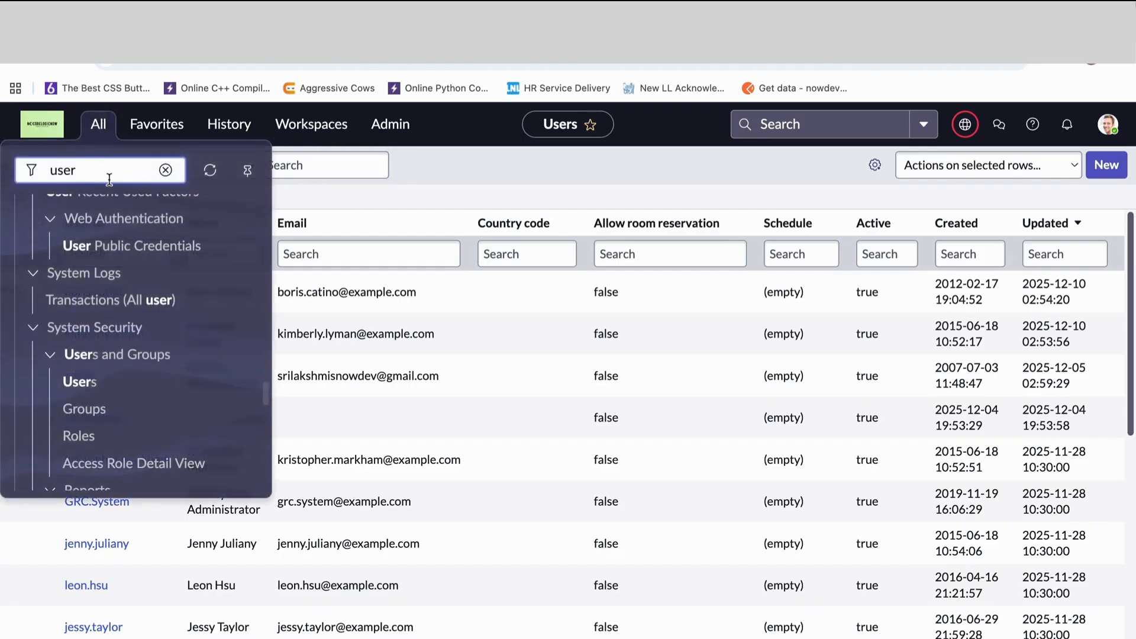
key(BackSpace)
key(BackSpace)
key(BackSpace)
key(BackSpace)
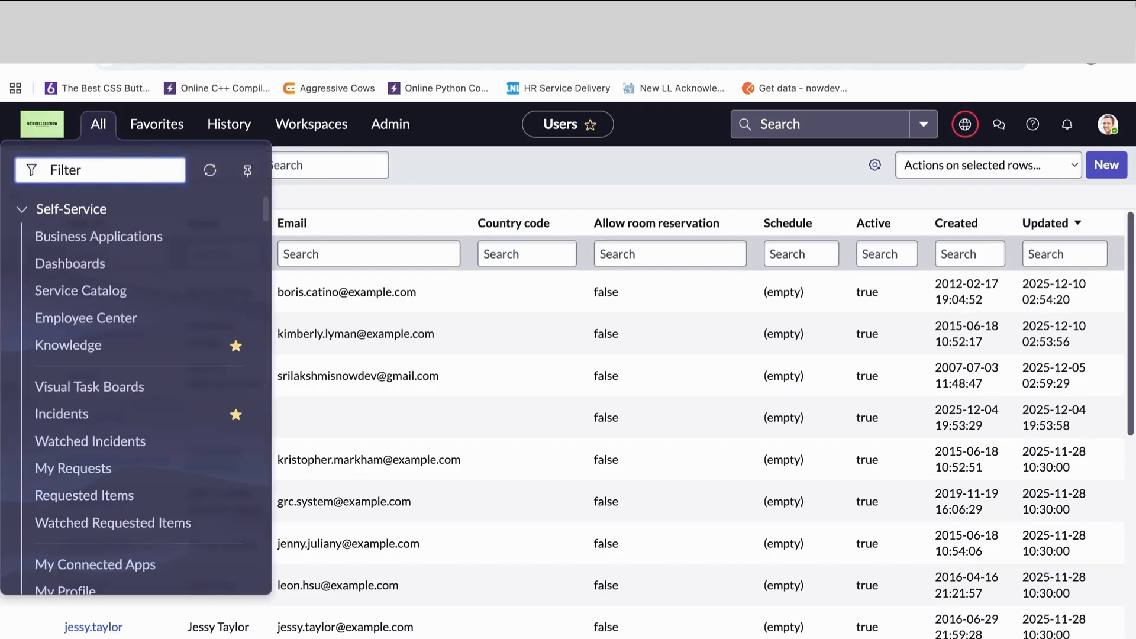
text(i nci)
key(BackSpace)
key(BackSpace)
key(BackSpace)
key(BackSpace)
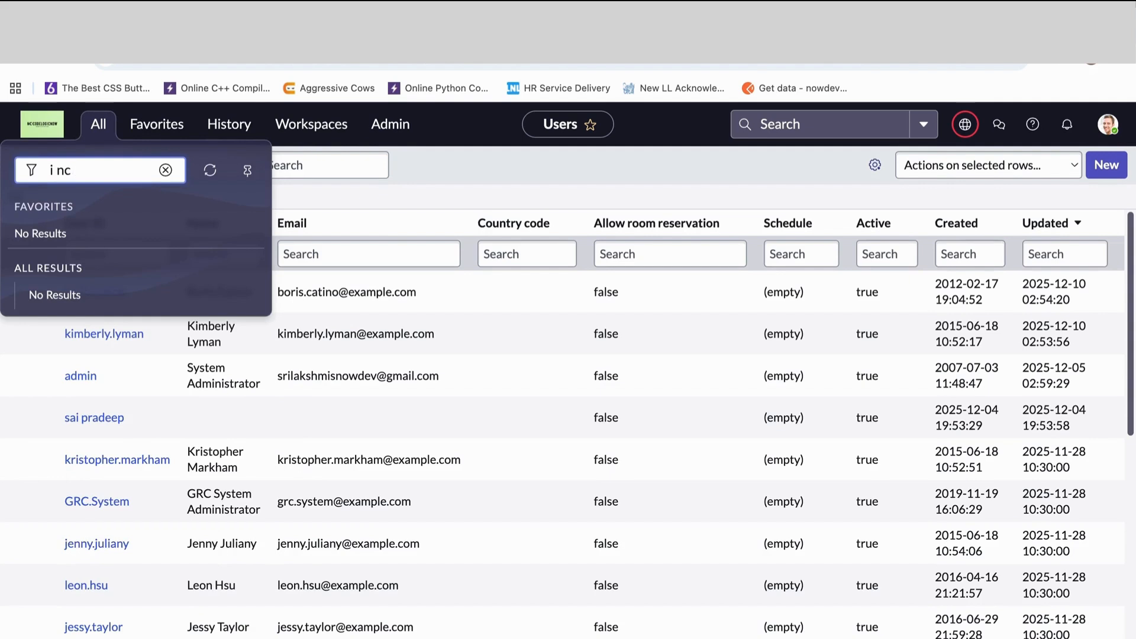
text(inc)
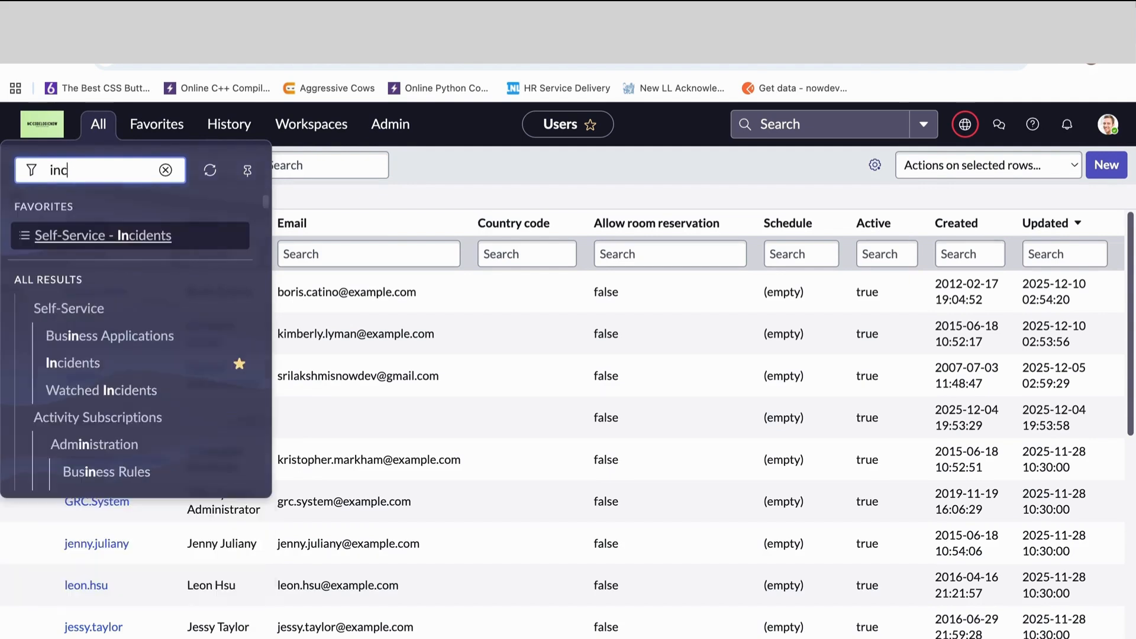
text(ident.for)
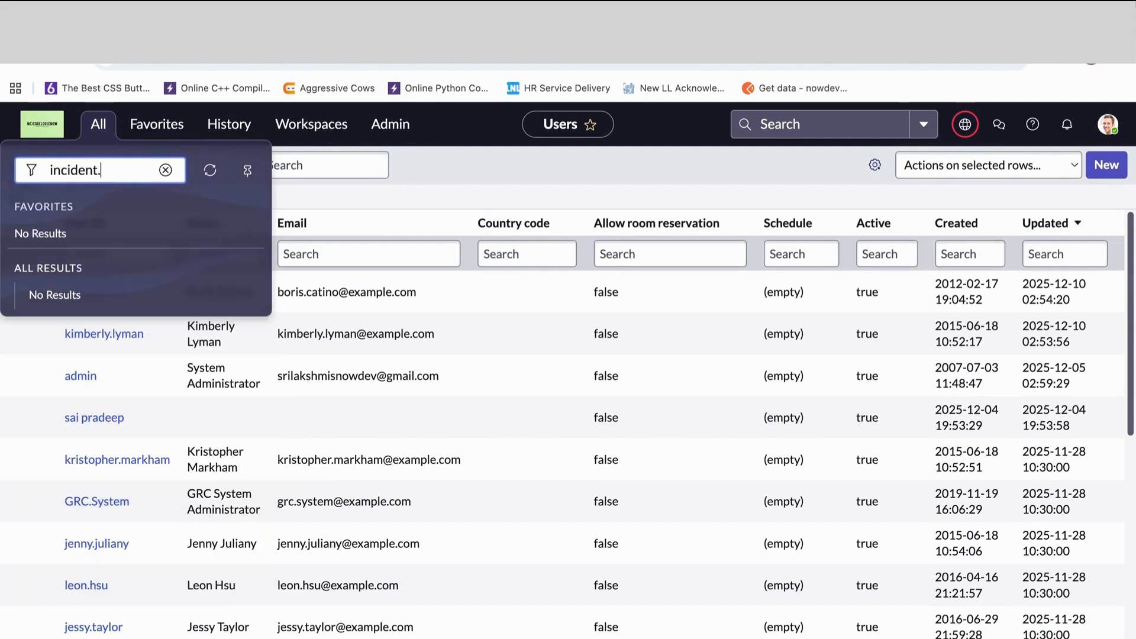
text(m)
key(BackSpace)
key(BackSpace)
key(BackSpace)
key(BackSpace)
text(FORM)
key(Return)
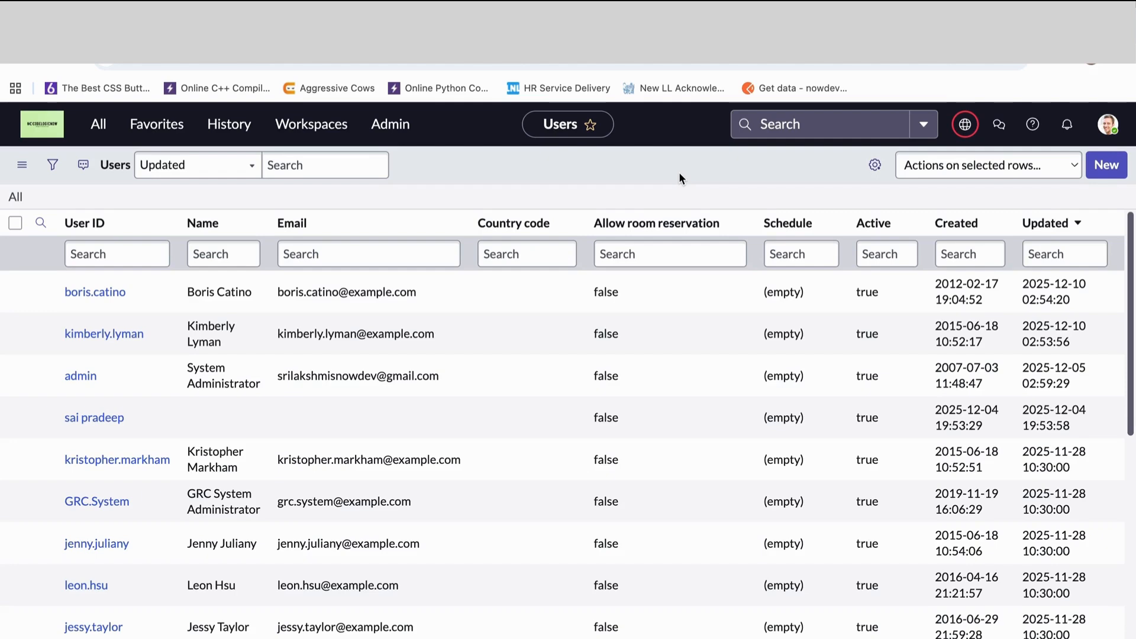
- Open a new incident form in the current tab with incident.form in the application navigator and dismiss the information banner
click(102, 131)
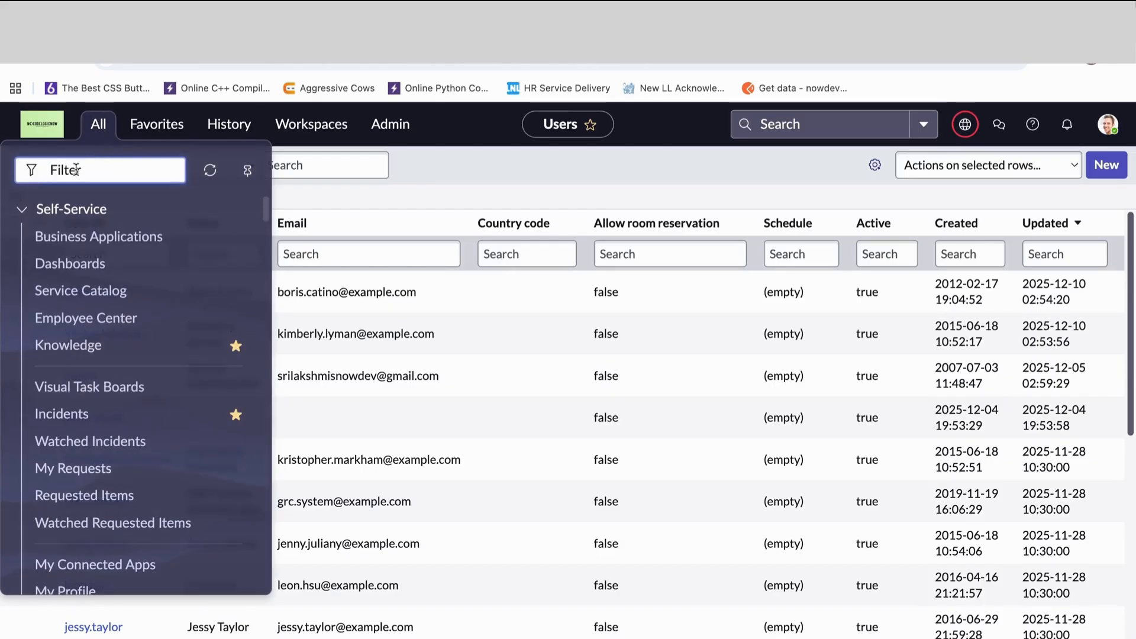
text(incident)
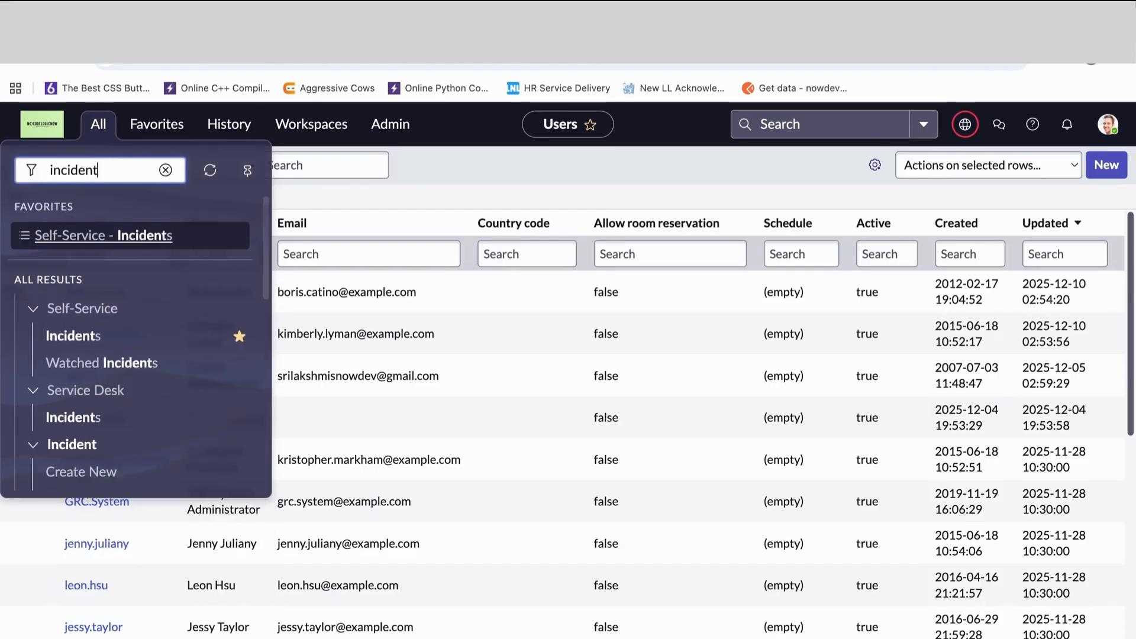
text(.form)
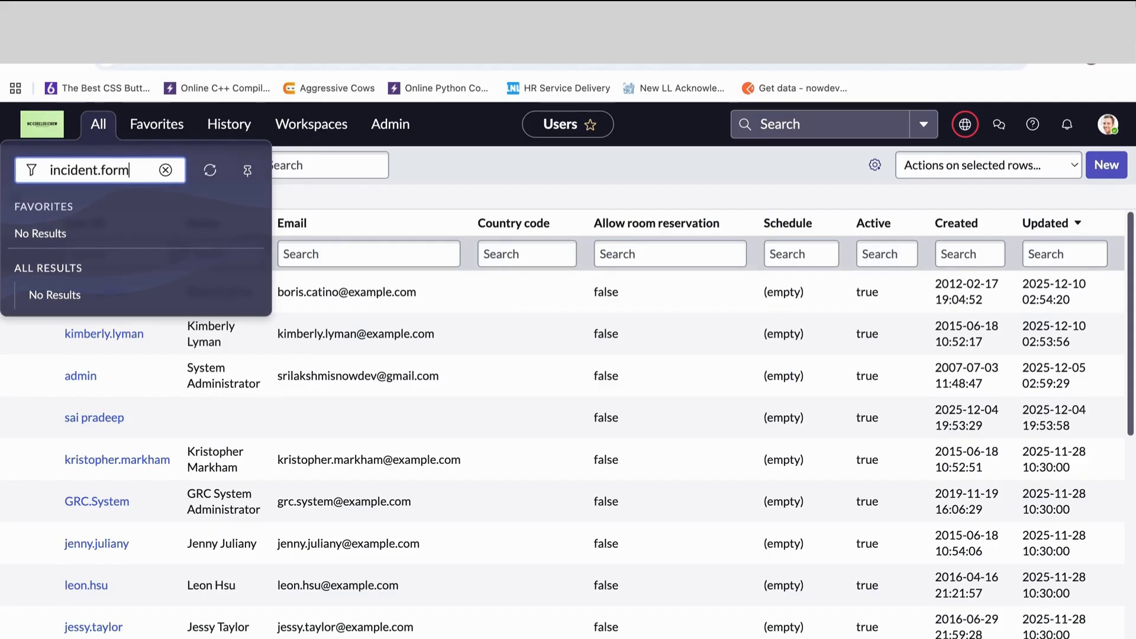
key(Return)
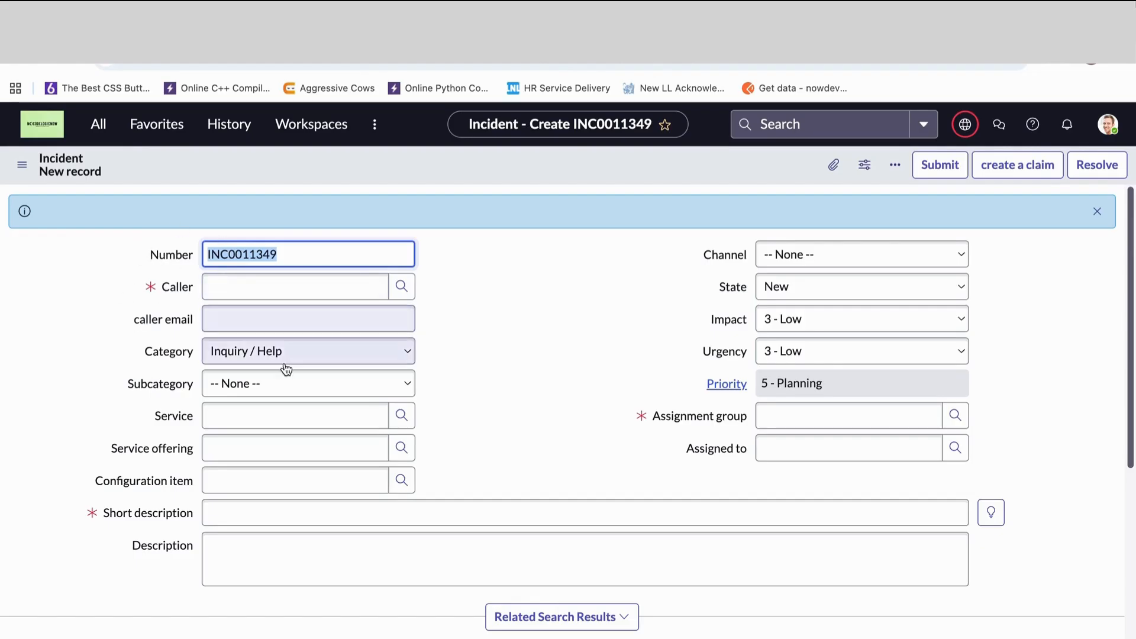
click(1098, 212)
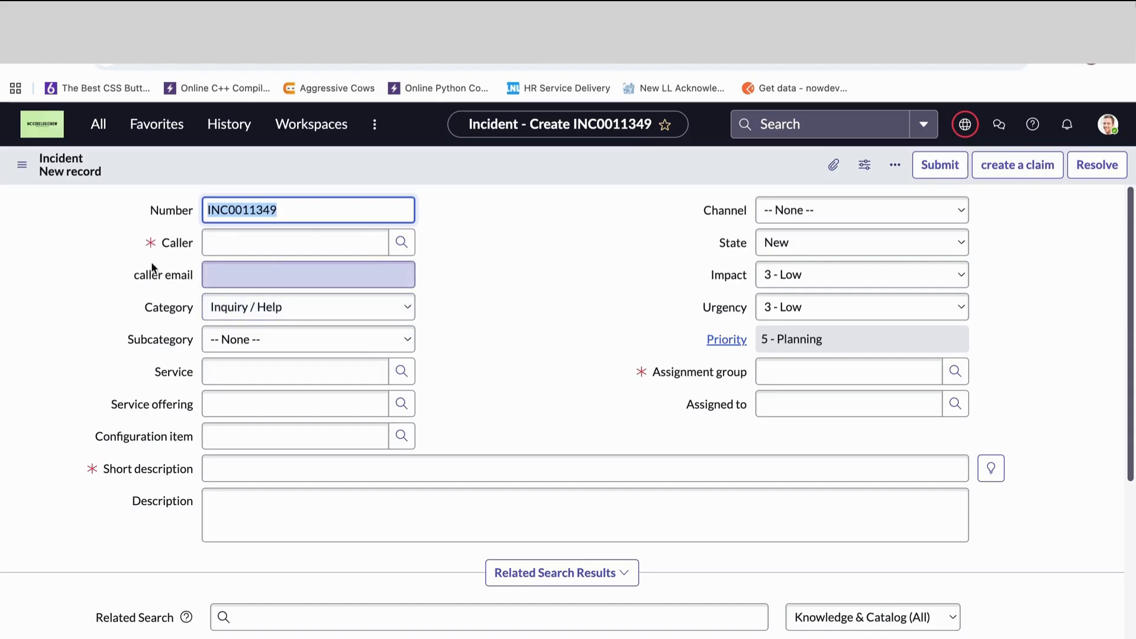
- Examine the caller email field and the available choices for Caller, Category and Subcategory on the incident form
drag(129, 275, 197, 275)
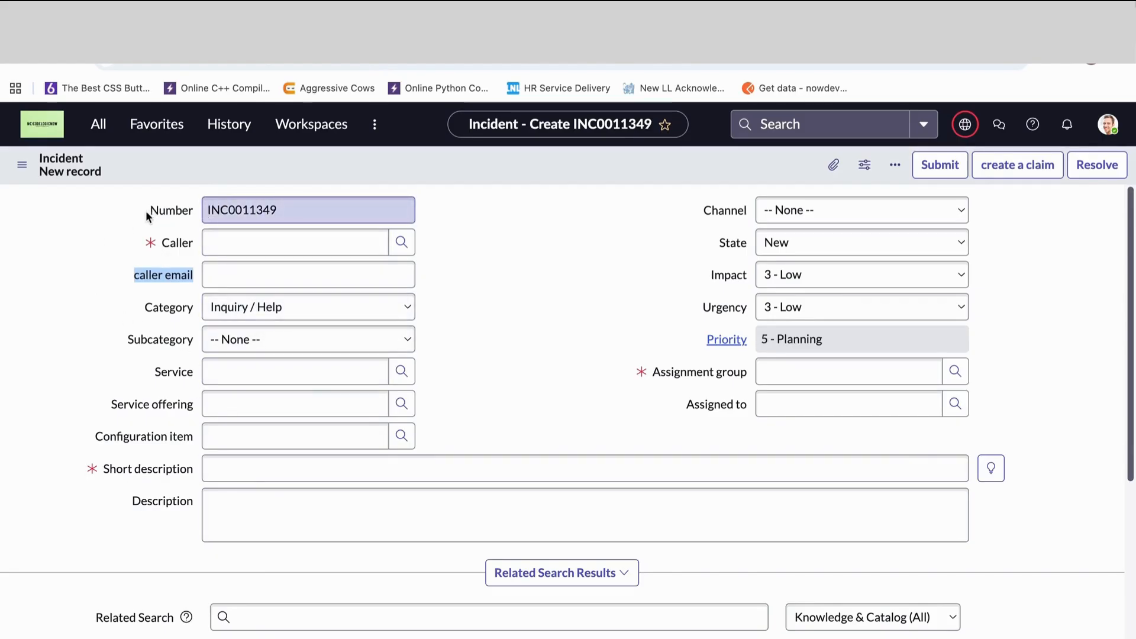
key(Tab)
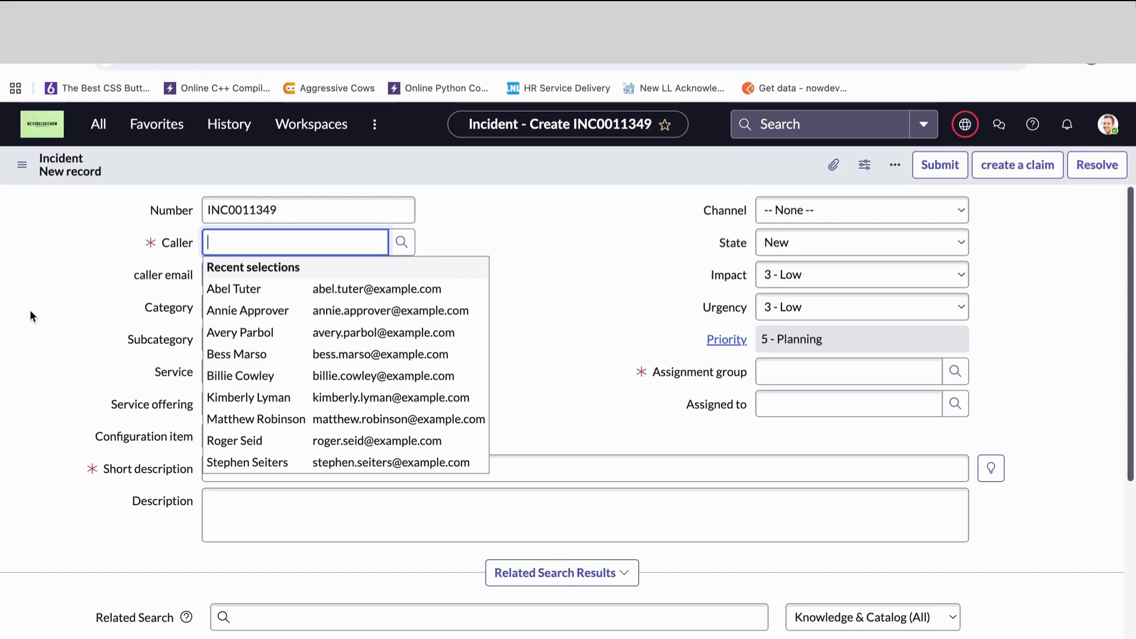
click(148, 307)
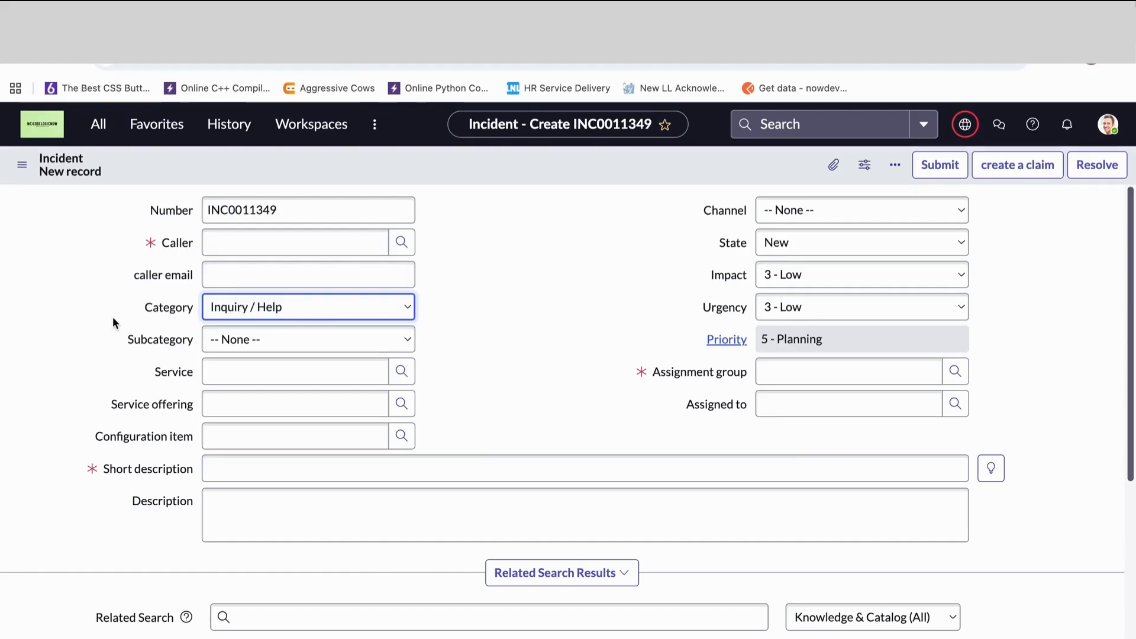
click(224, 307)
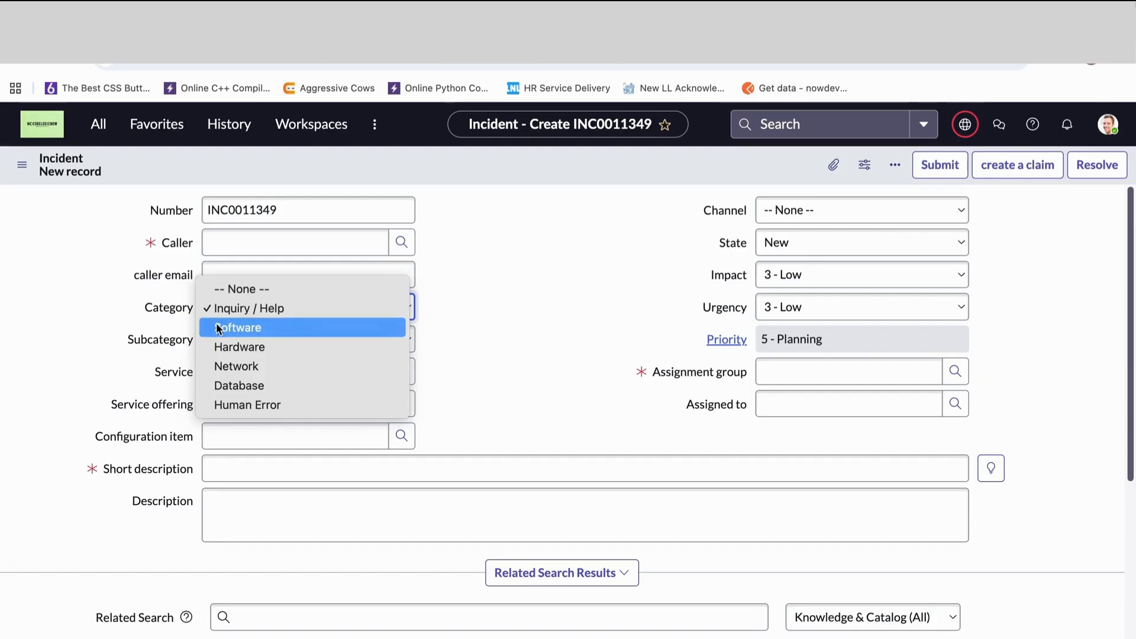
click(72, 283)
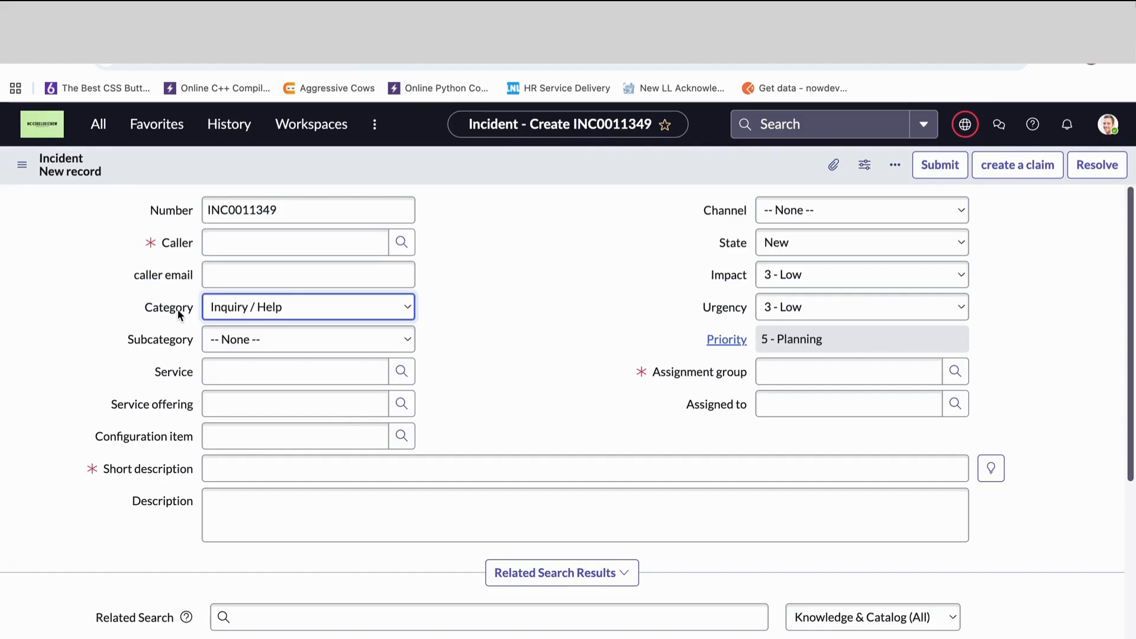
click(231, 341)
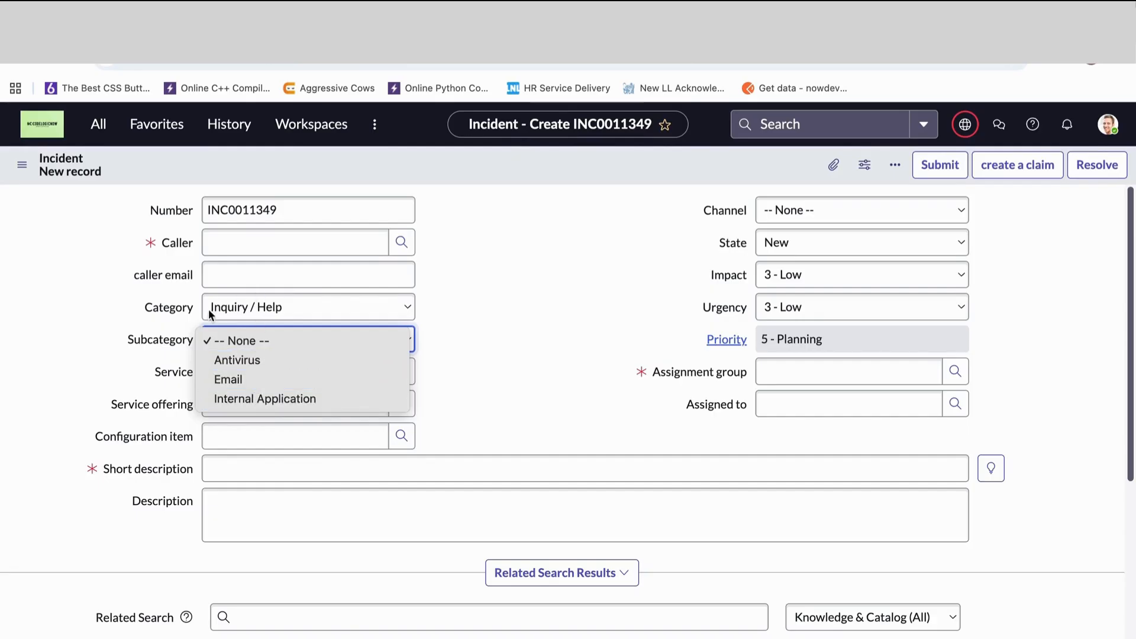
- Set the incident's Category to Hardware and check the Subcategory choices offered for it
click(256, 308)
click(256, 307)
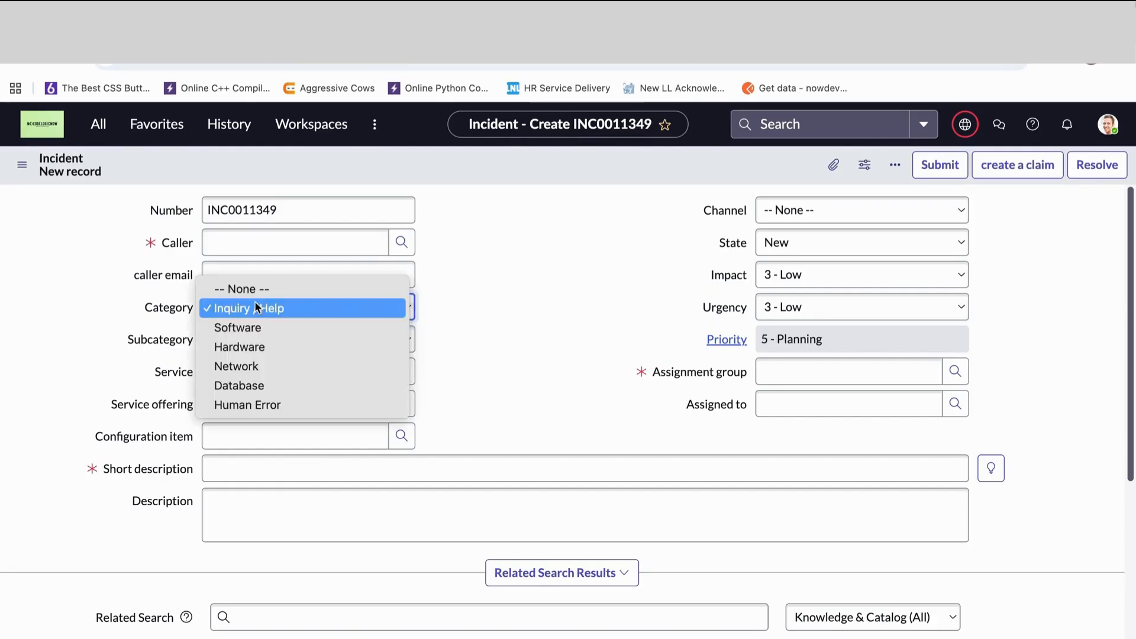
click(246, 346)
click(231, 340)
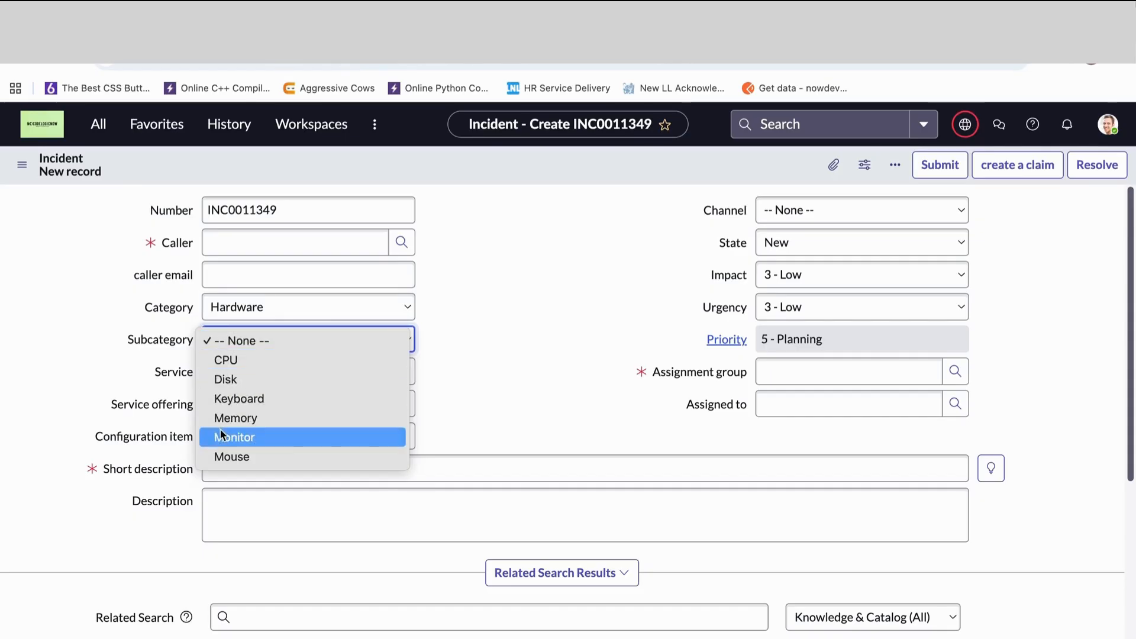
click(107, 357)
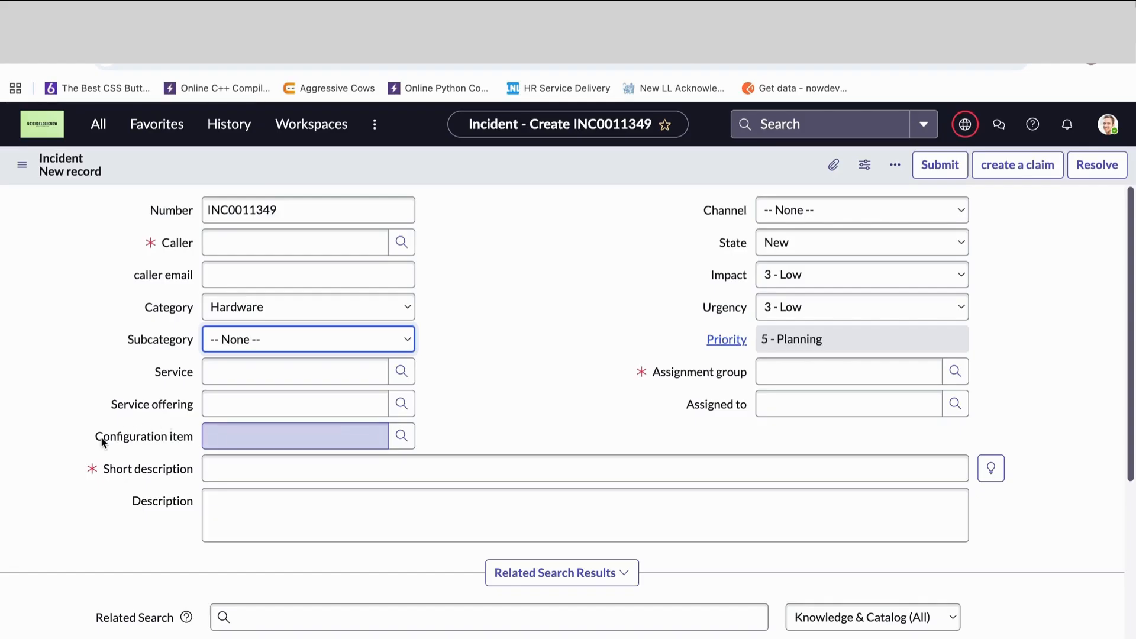
- Review the available Channel choices on the incident form without selecting one
mouse_move(100, 436)
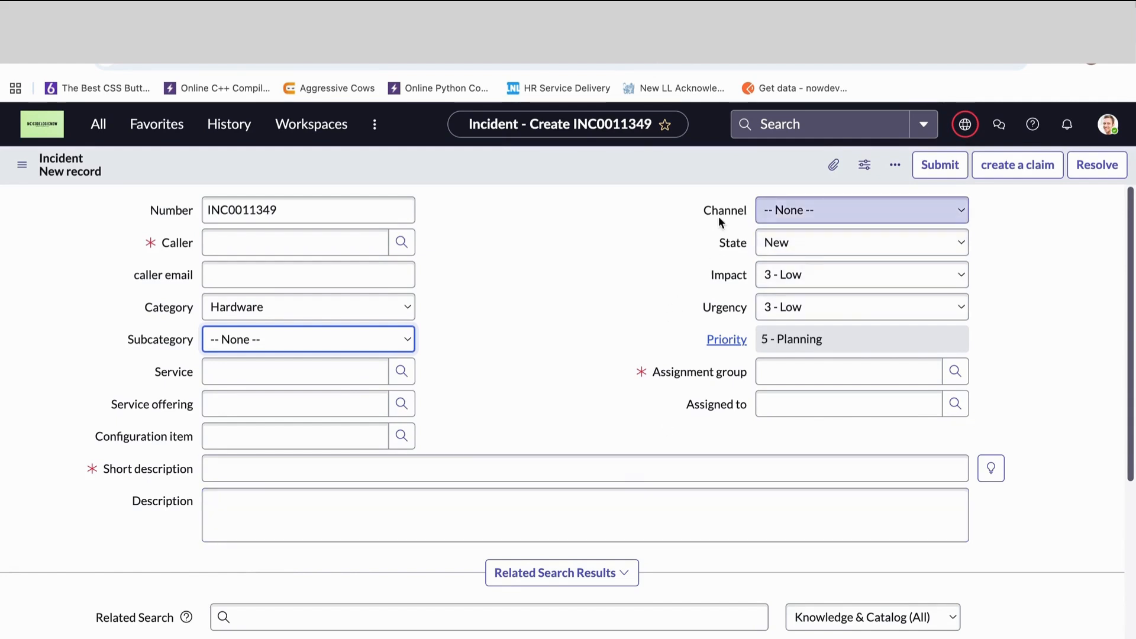
click(780, 211)
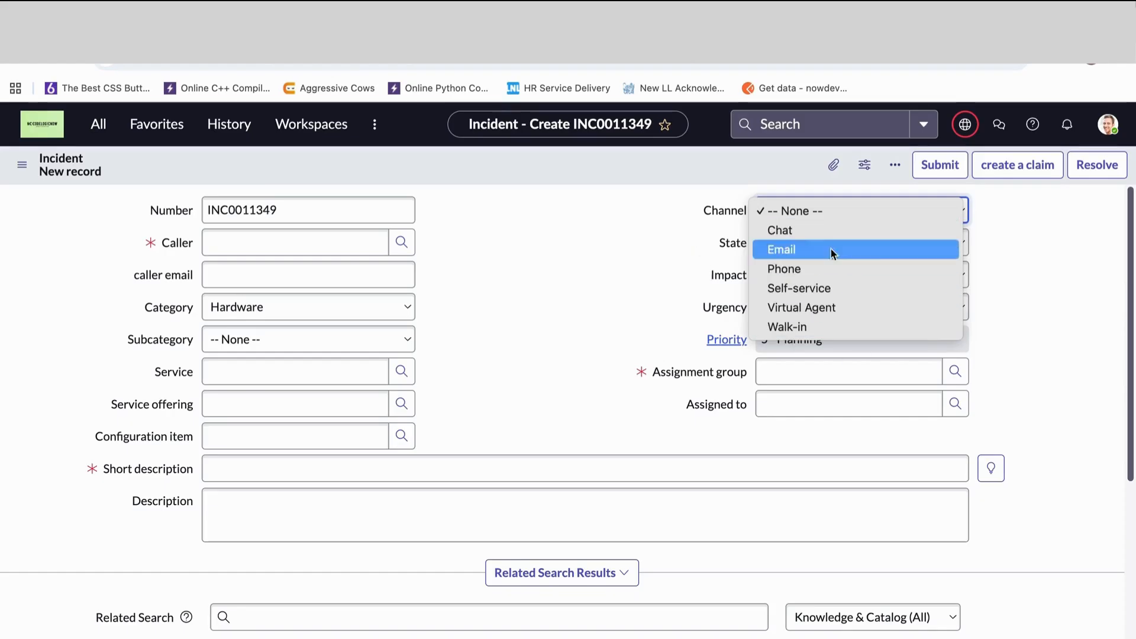
click(680, 245)
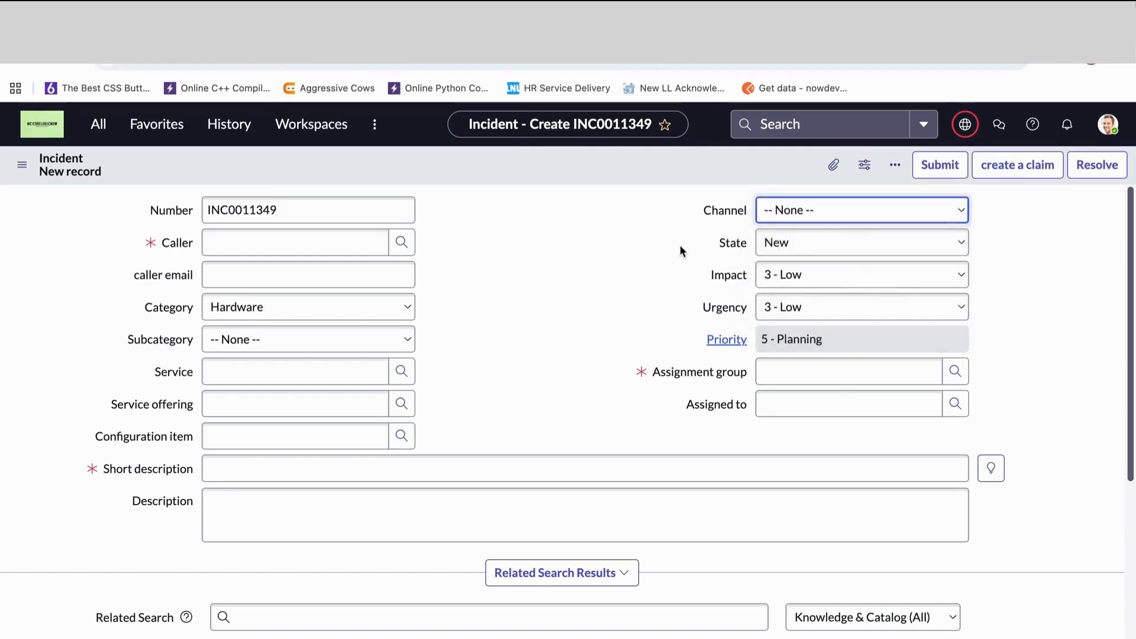
- Set the incident's State to In Progress, change it to On Hold, and choose Awaiting Caller as the on hold reason
click(791, 248)
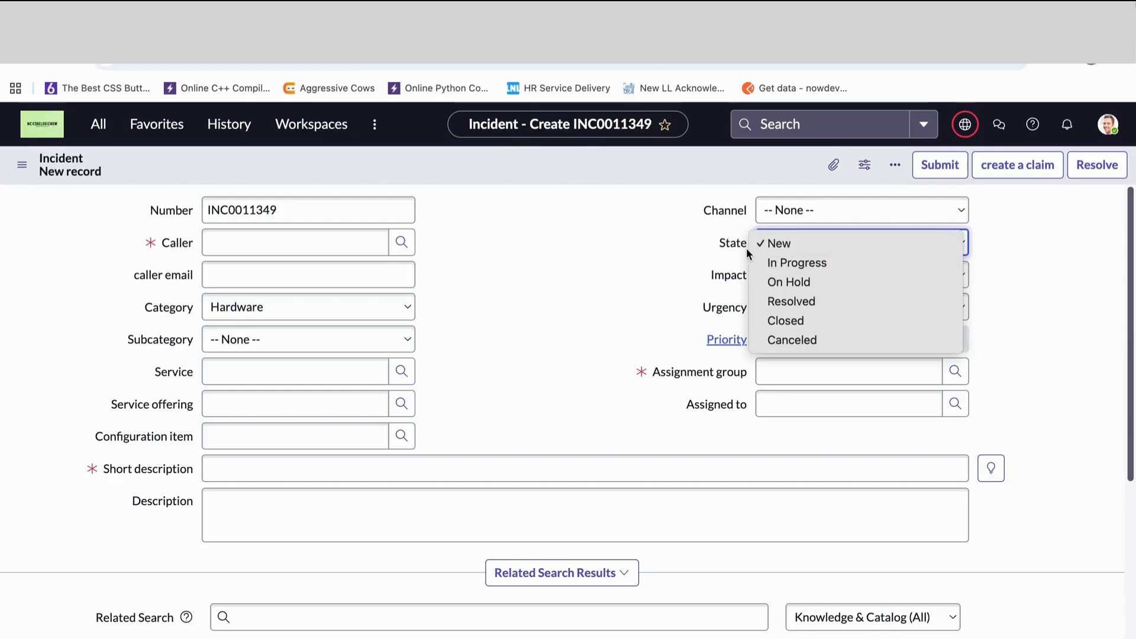
click(776, 263)
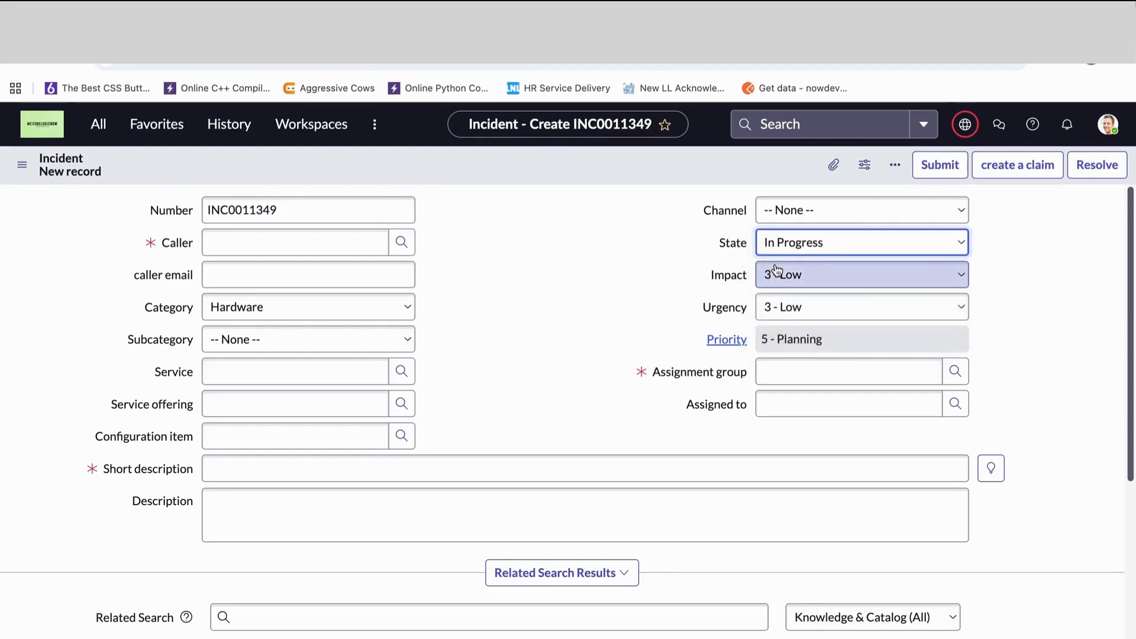
click(789, 243)
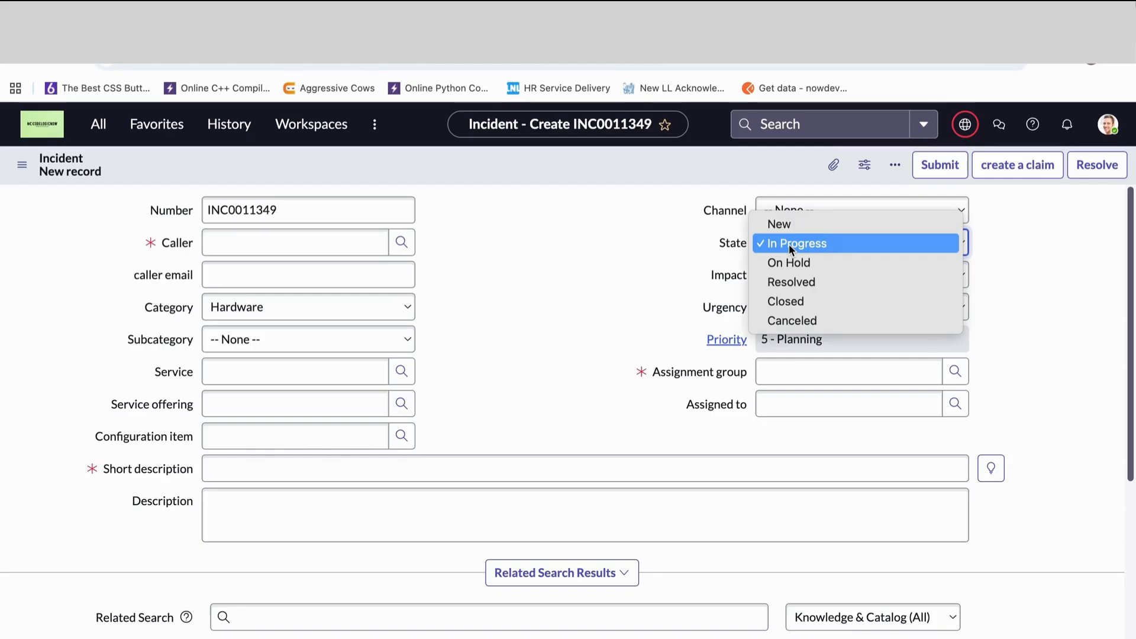
click(784, 265)
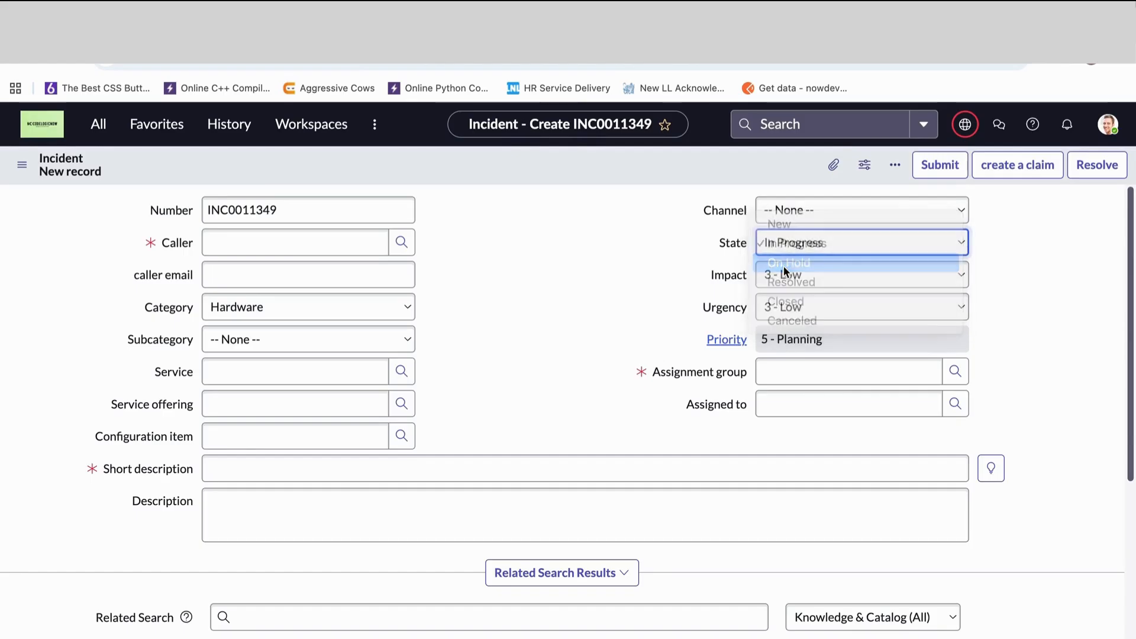
click(775, 285)
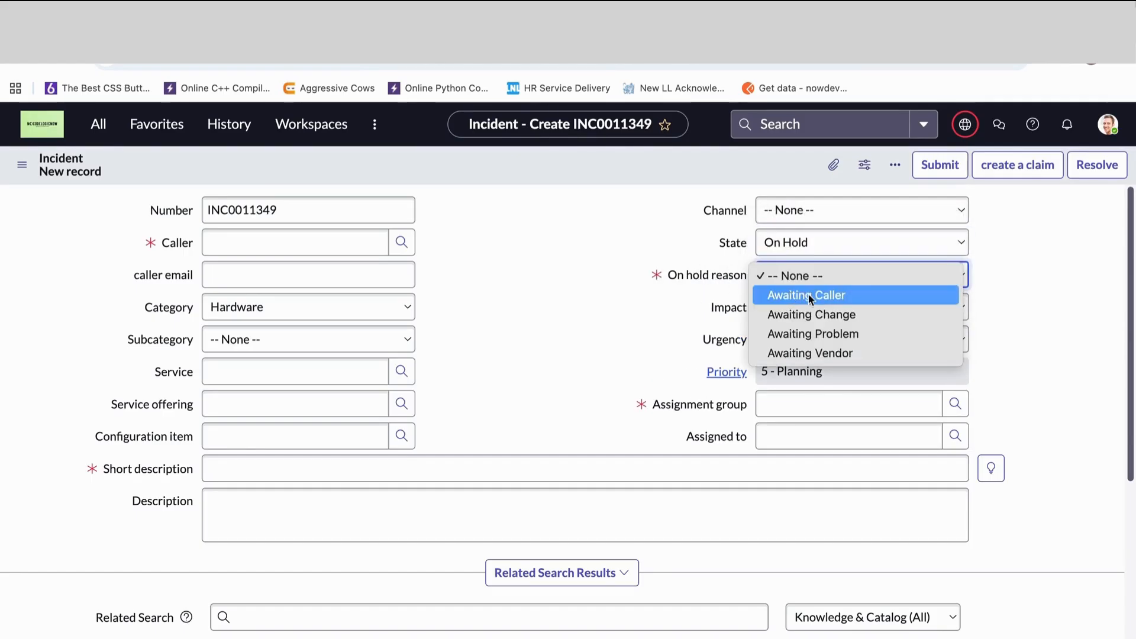
click(798, 293)
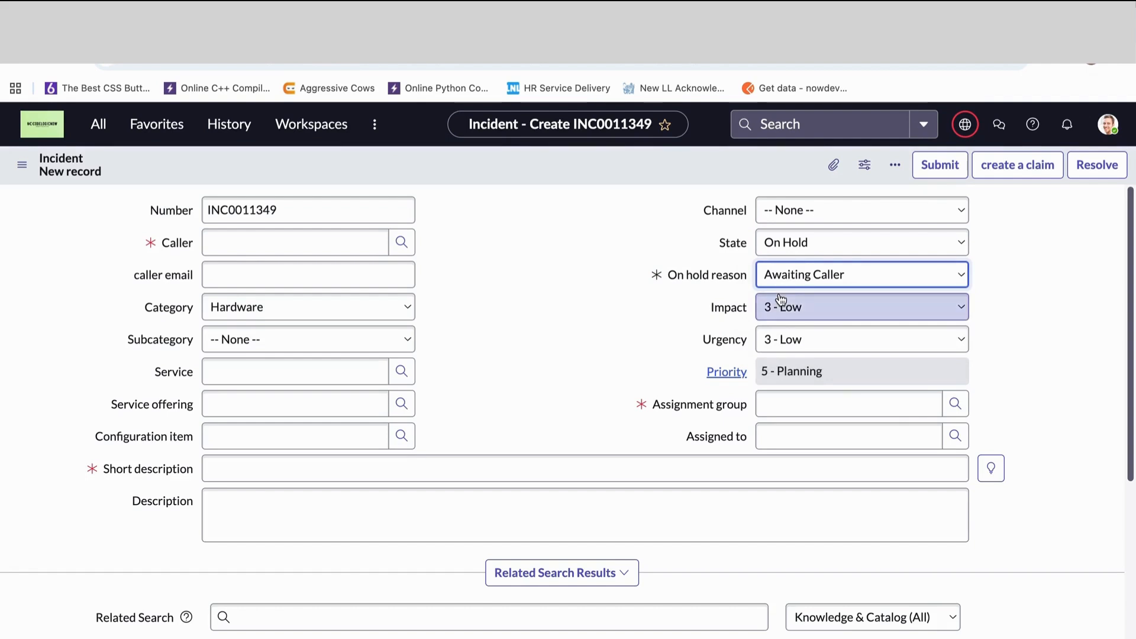
- Switch the on hold reason through Awaiting Change and Awaiting Problem, ending with Awaiting Vendor
click(781, 243)
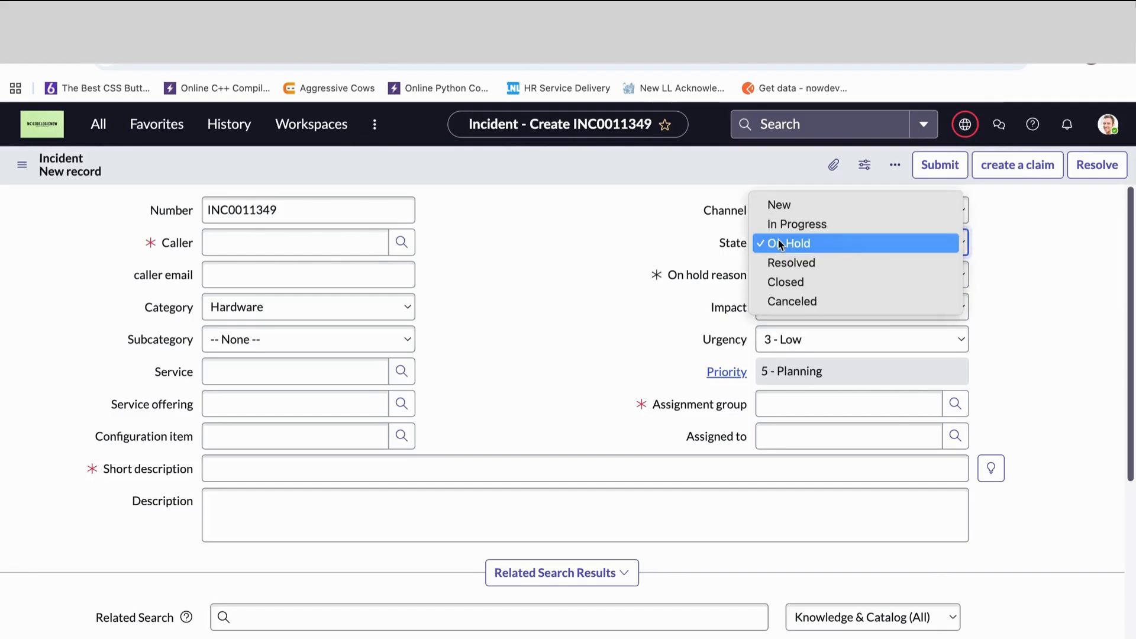
click(734, 248)
click(793, 274)
click(799, 296)
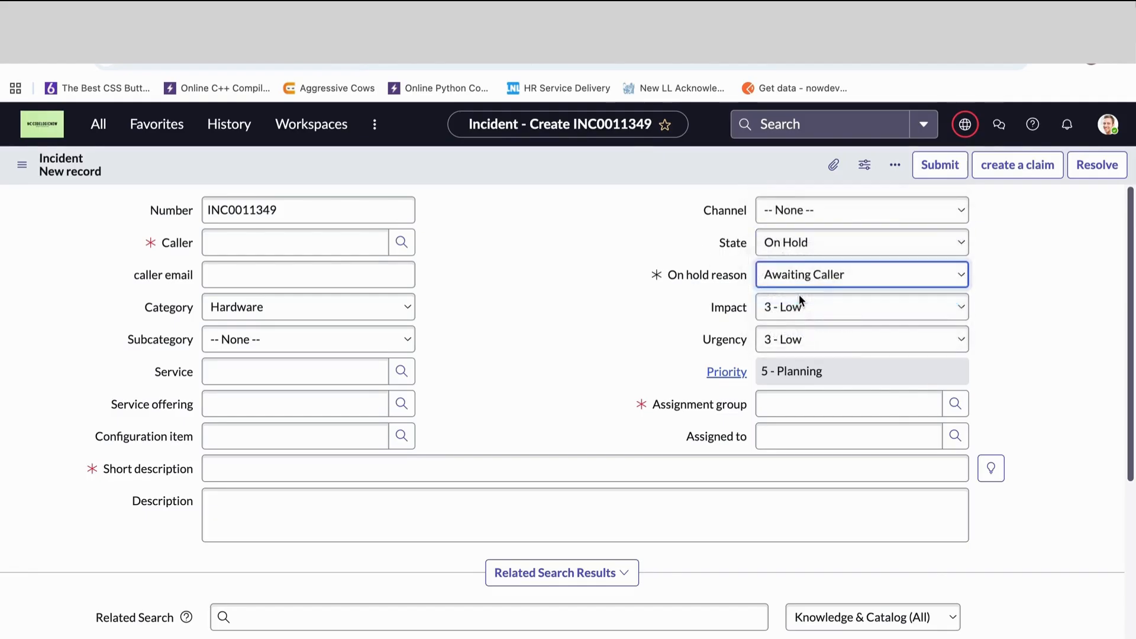
click(801, 280)
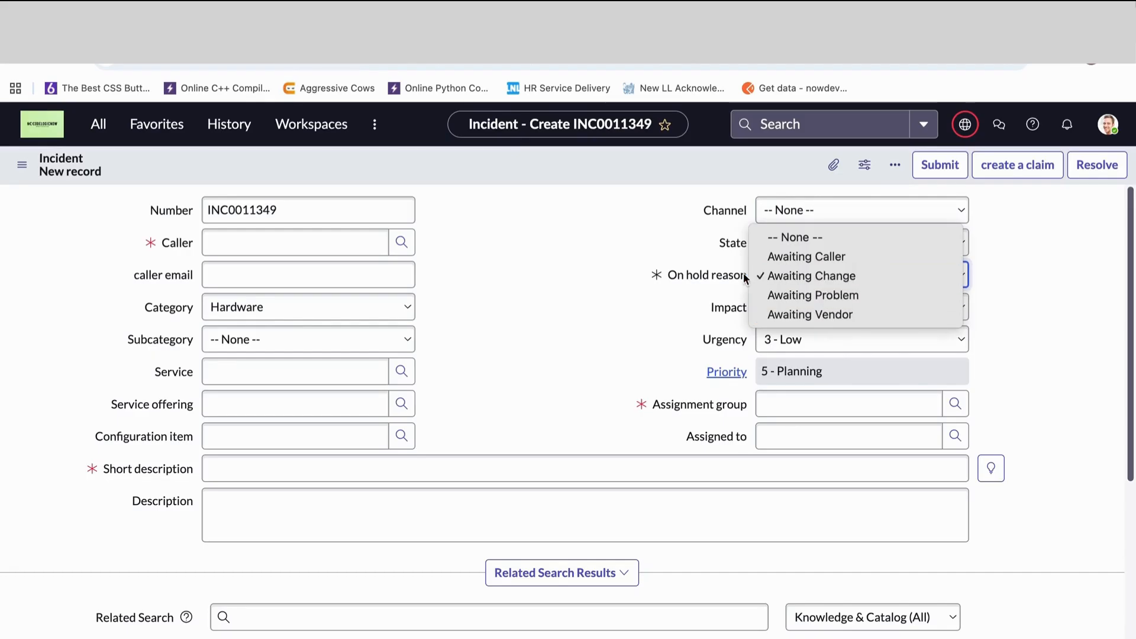
click(820, 295)
click(807, 276)
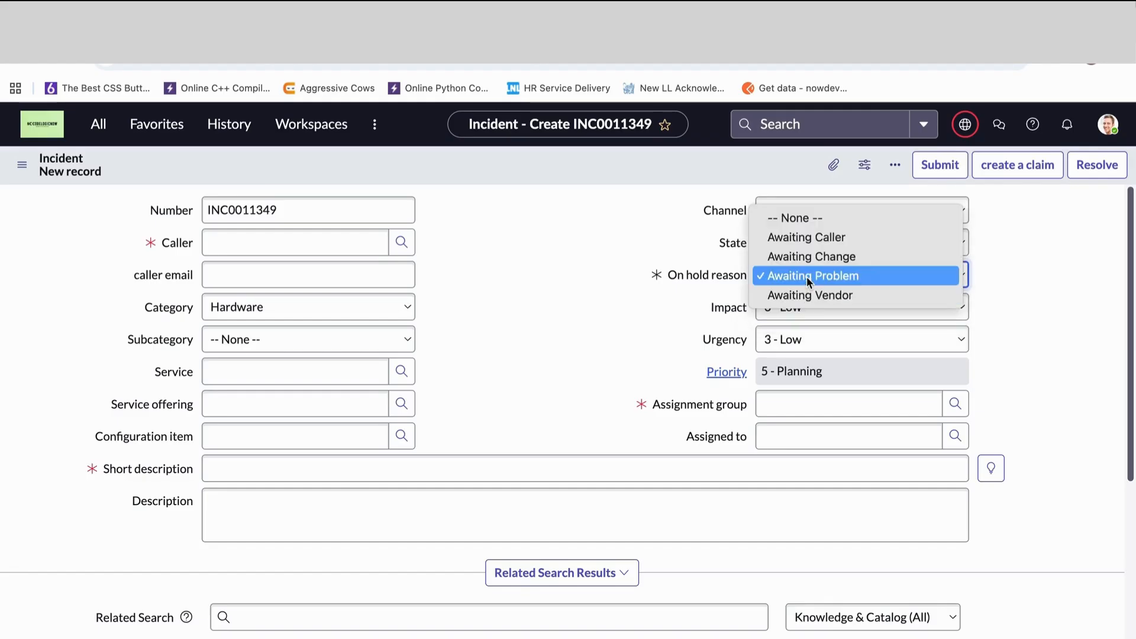
click(775, 297)
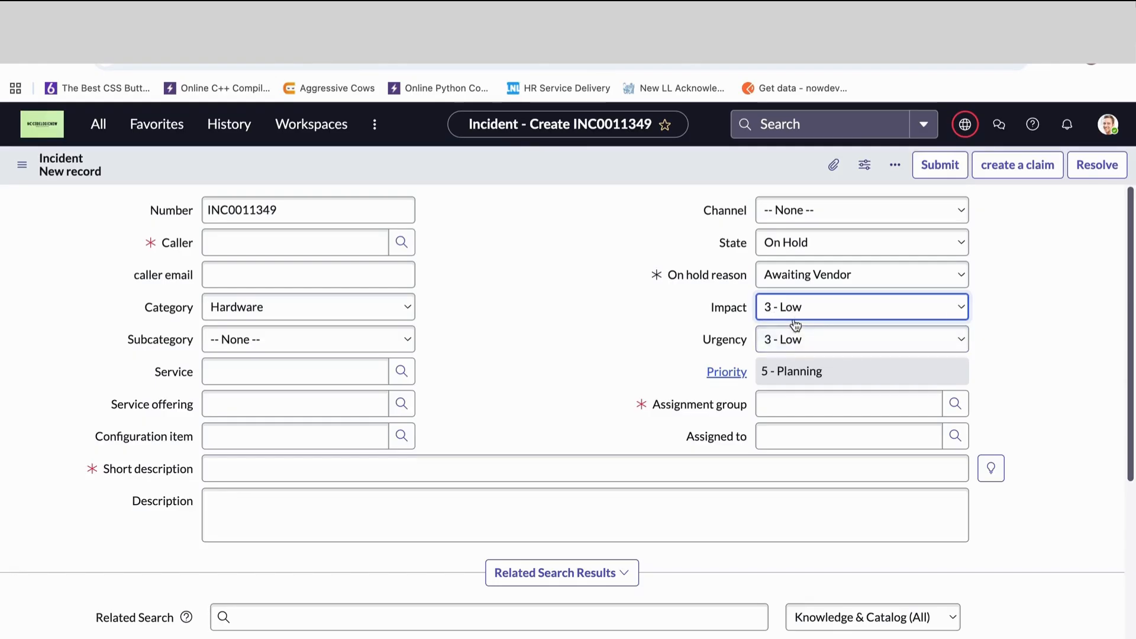
- Set the incident's Urgency and Impact both to 1 - High and check the calculated Priority field
click(784, 342)
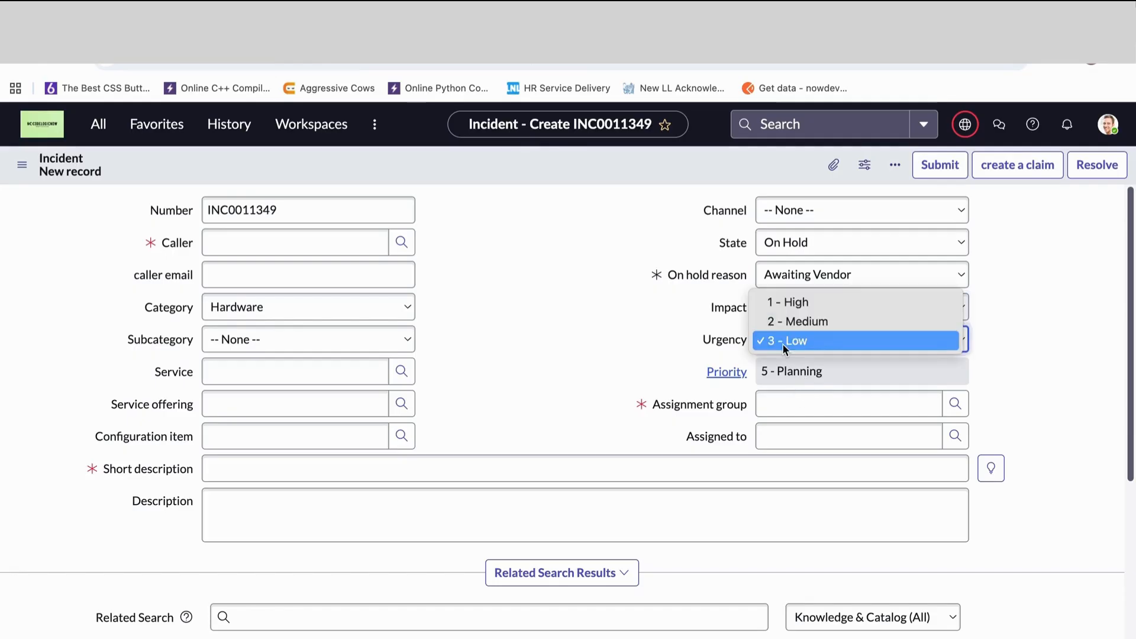
click(778, 302)
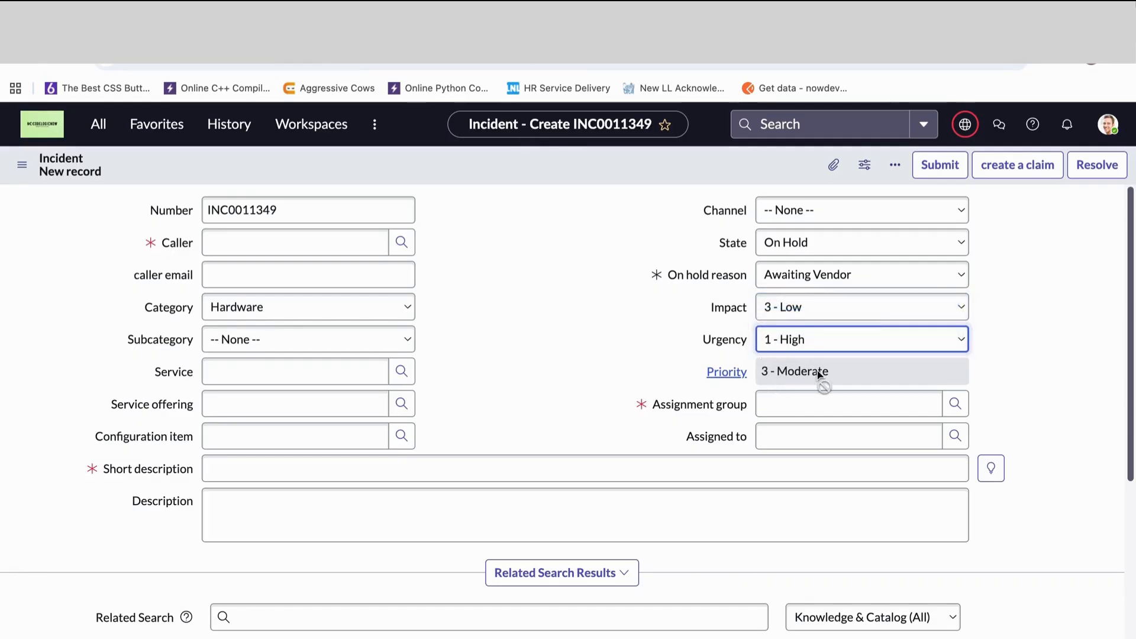
click(770, 307)
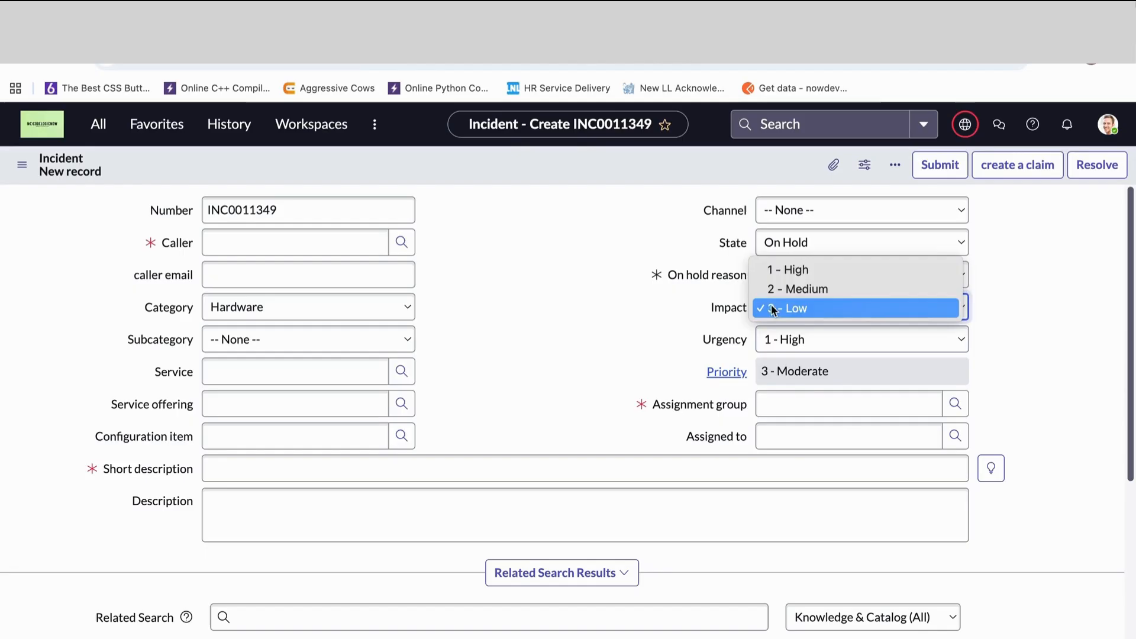
click(765, 272)
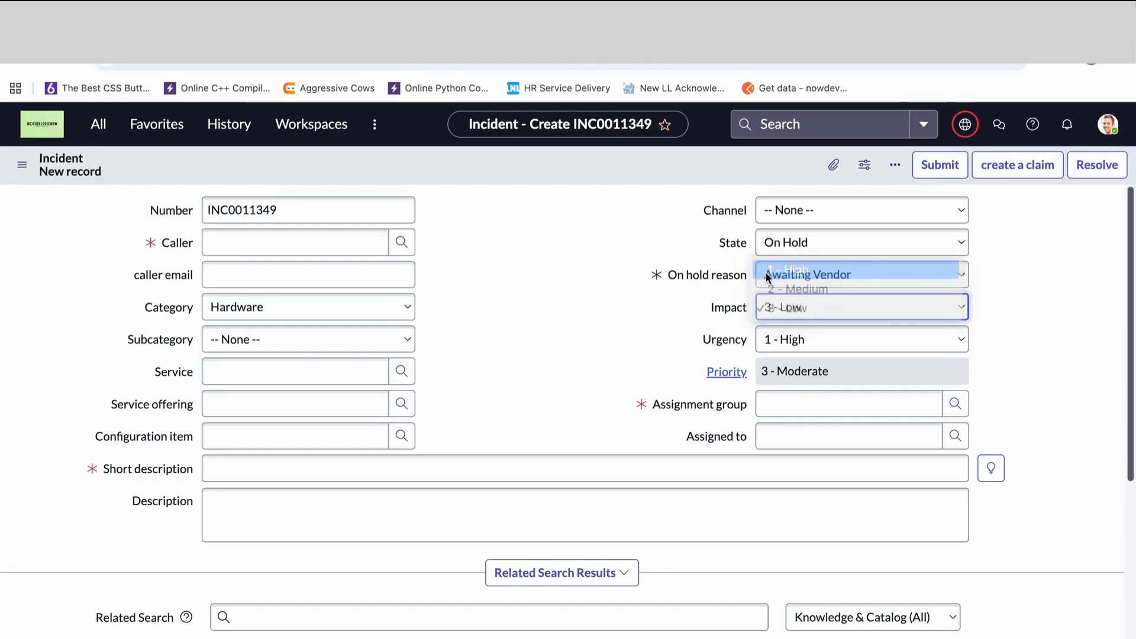
click(769, 371)
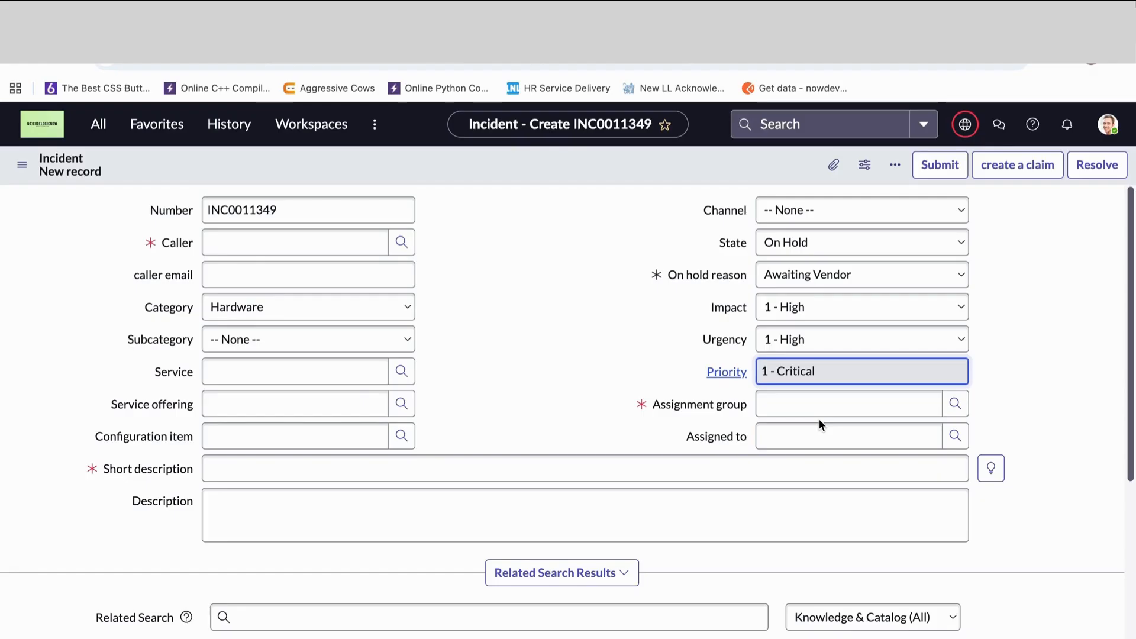
- Examine the incident form's Notes section, including the watch list, work notes list, additional comments and work notes, alongside the main fields
scroll(571, 485, down, 3)
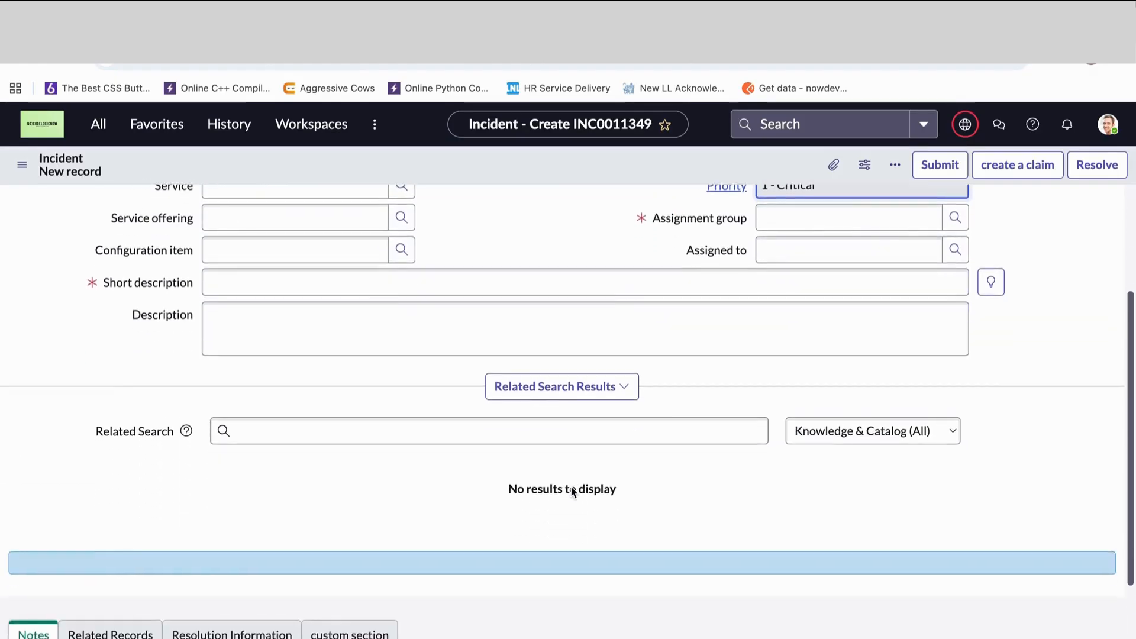
scroll(572, 489, down, 4)
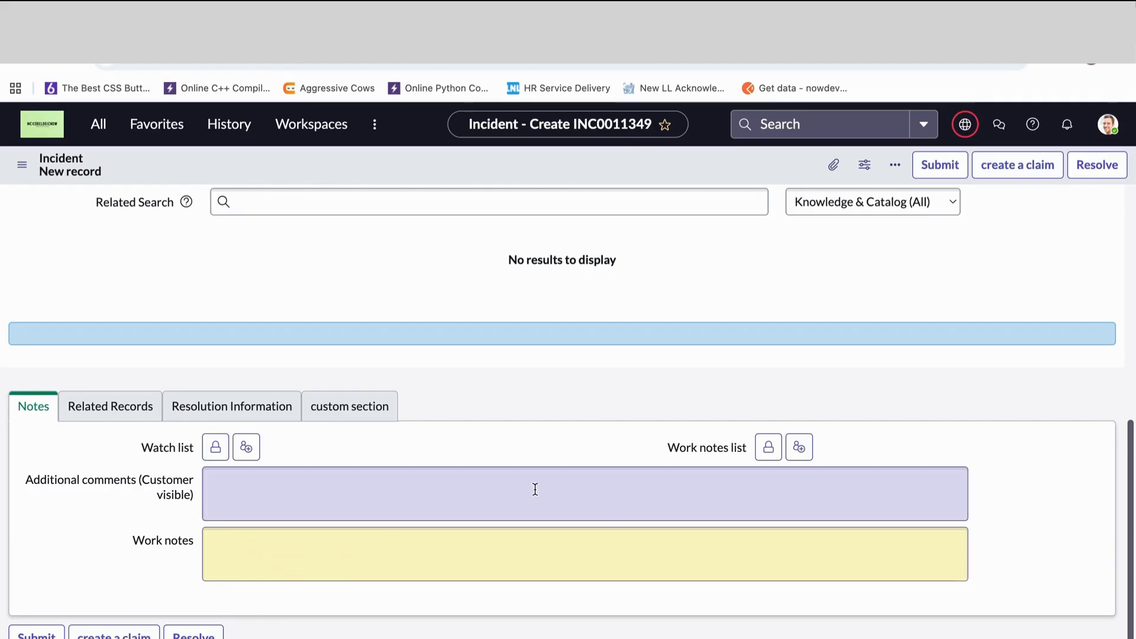
scroll(503, 574, up, 7)
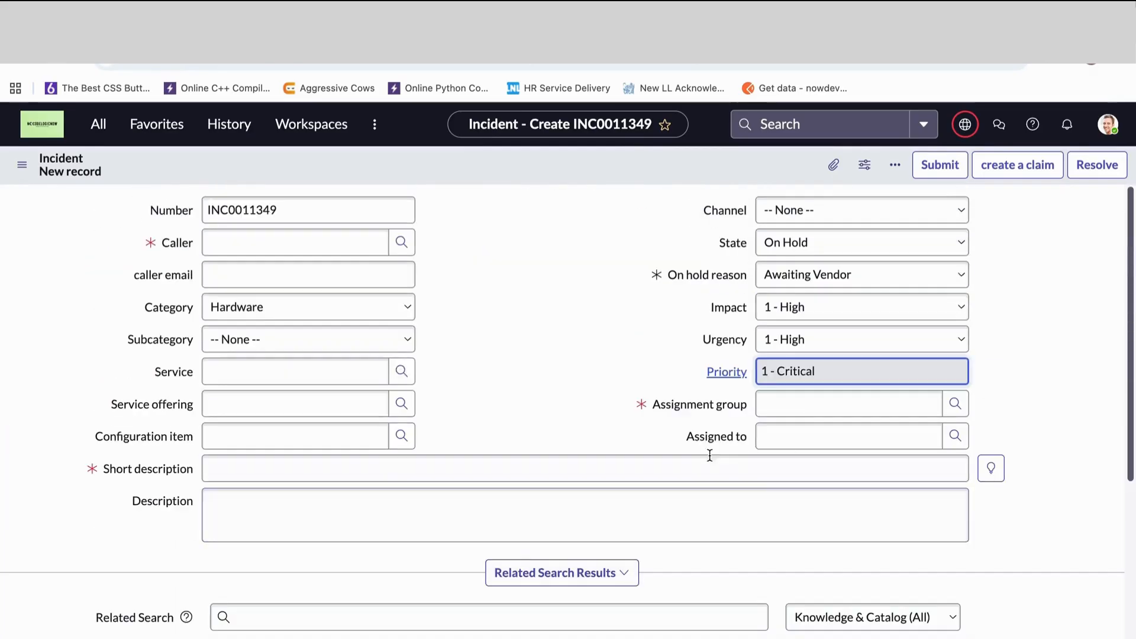
scroll(637, 456, down, 7)
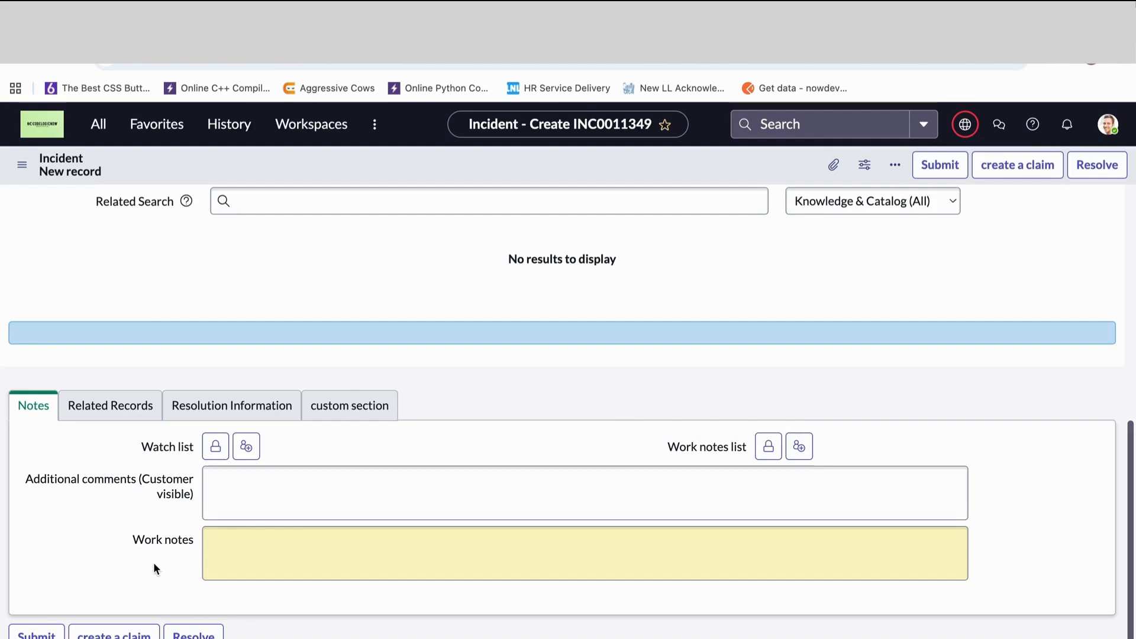
scroll(153, 562, up, 7)
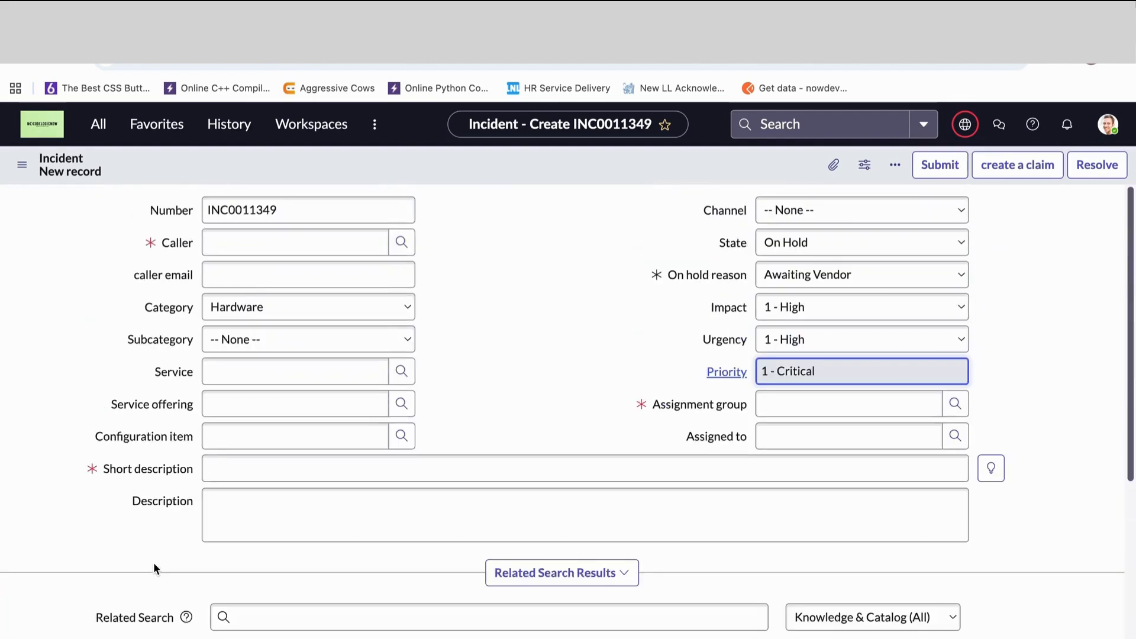
scroll(165, 379, down, 7)
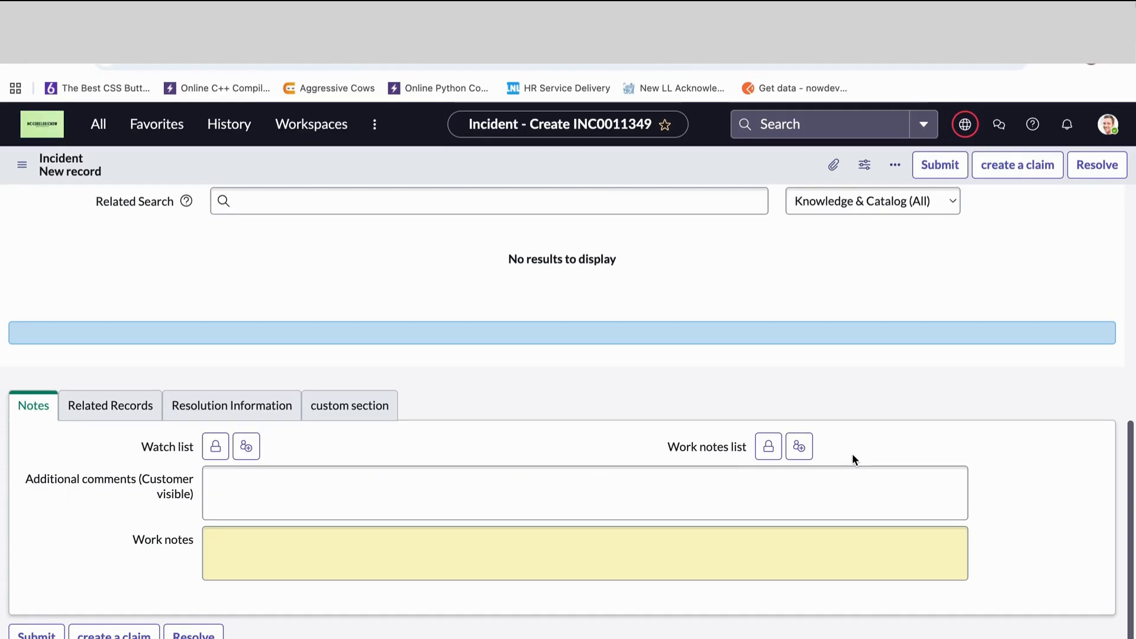
scroll(853, 453, up, 7)
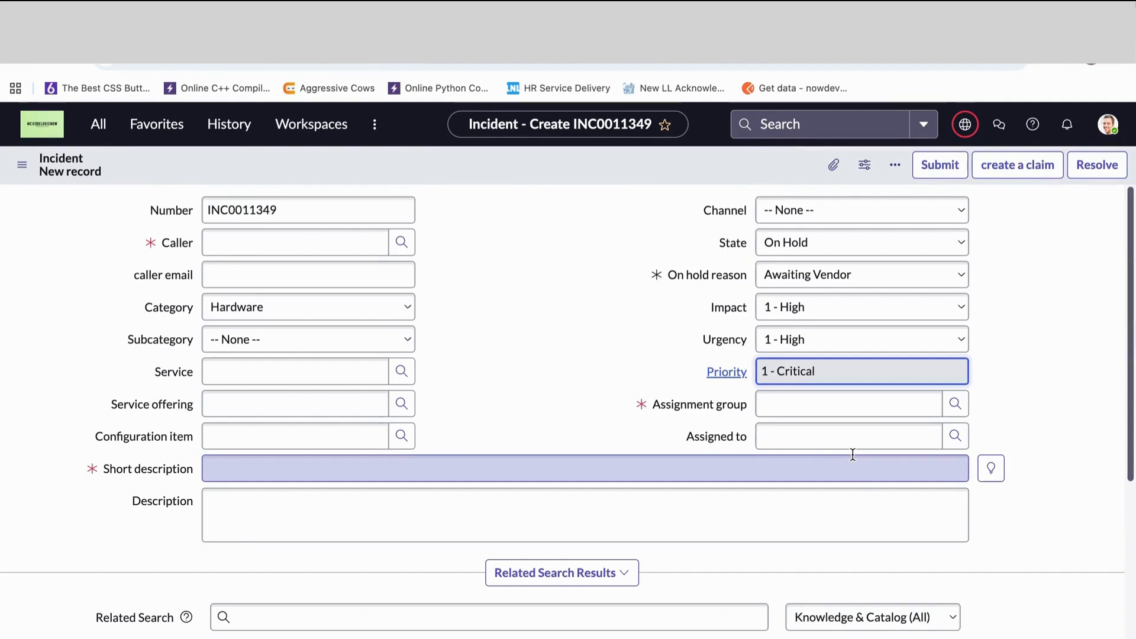
scroll(852, 453, down, 7)
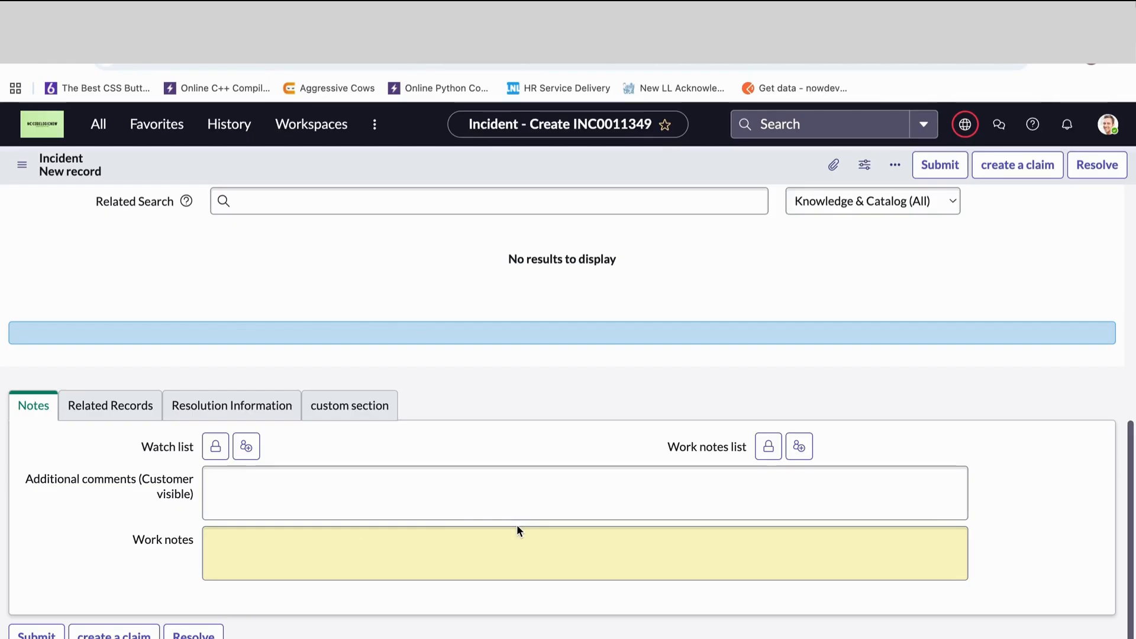
scroll(496, 221, up, 7)
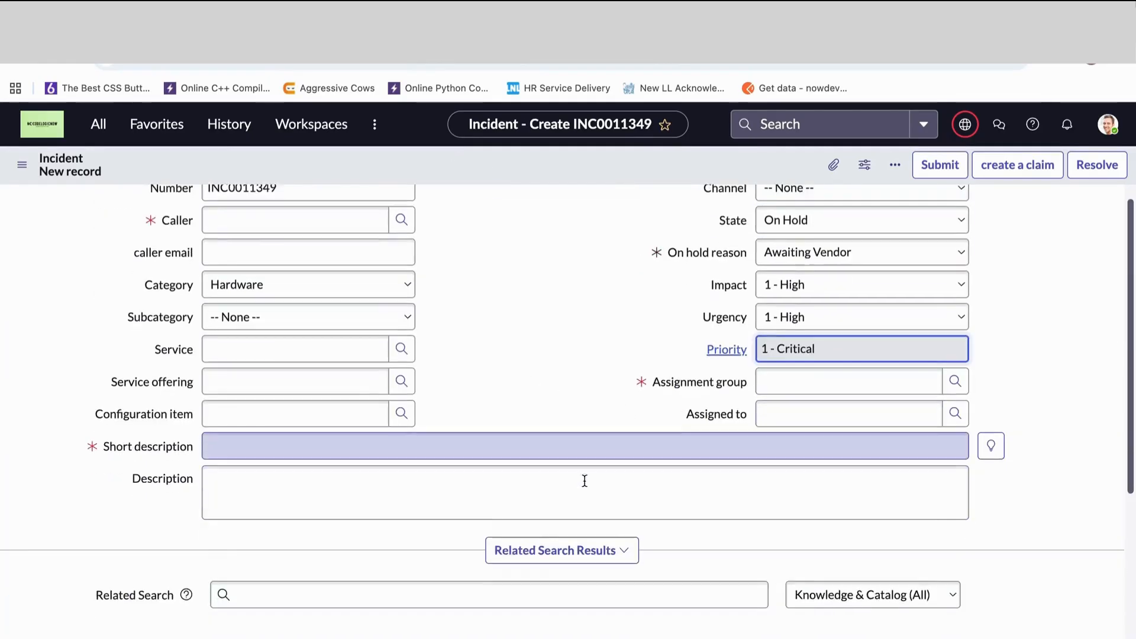
- Show the incident's Related Records section and review the Caused by Change, Change Request and Parent Incident fields
scroll(585, 481, down, 6)
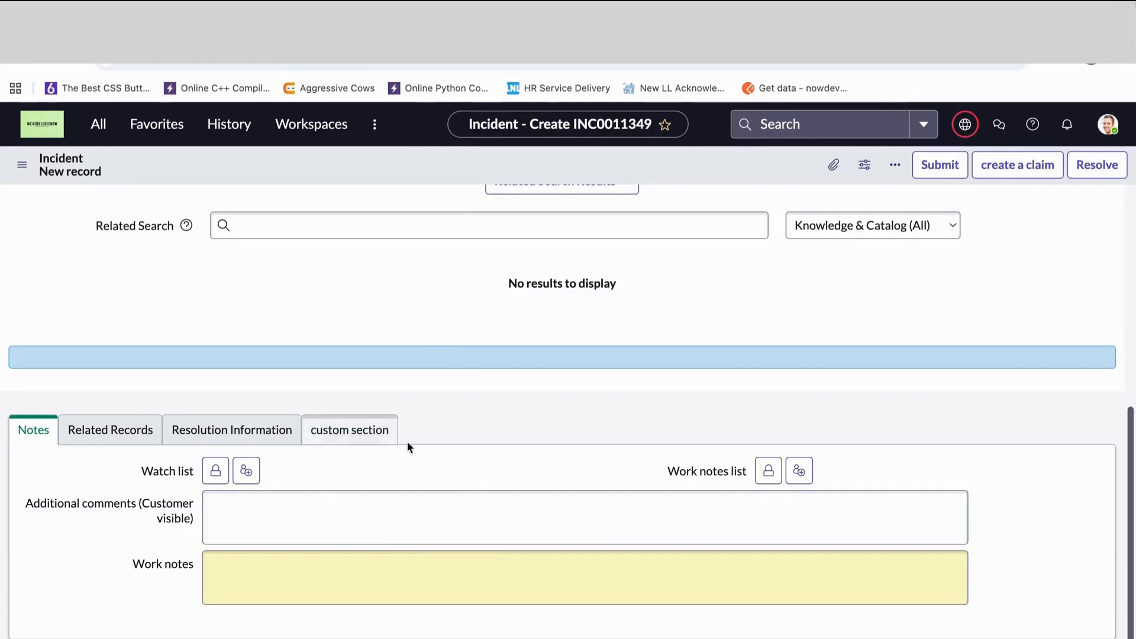
click(90, 435)
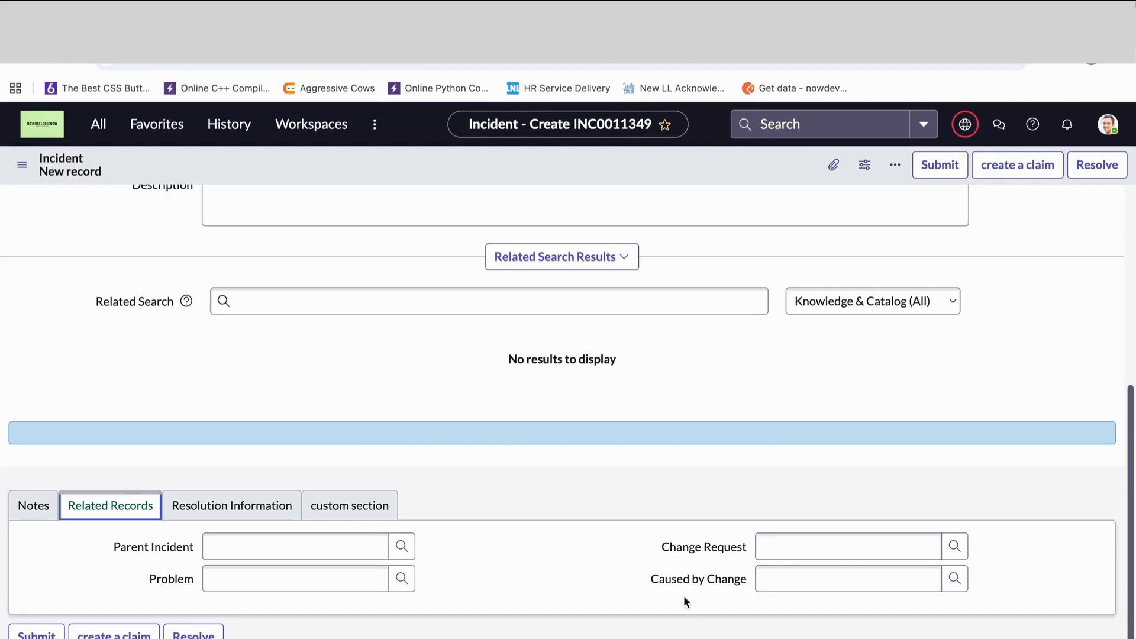
click(733, 581)
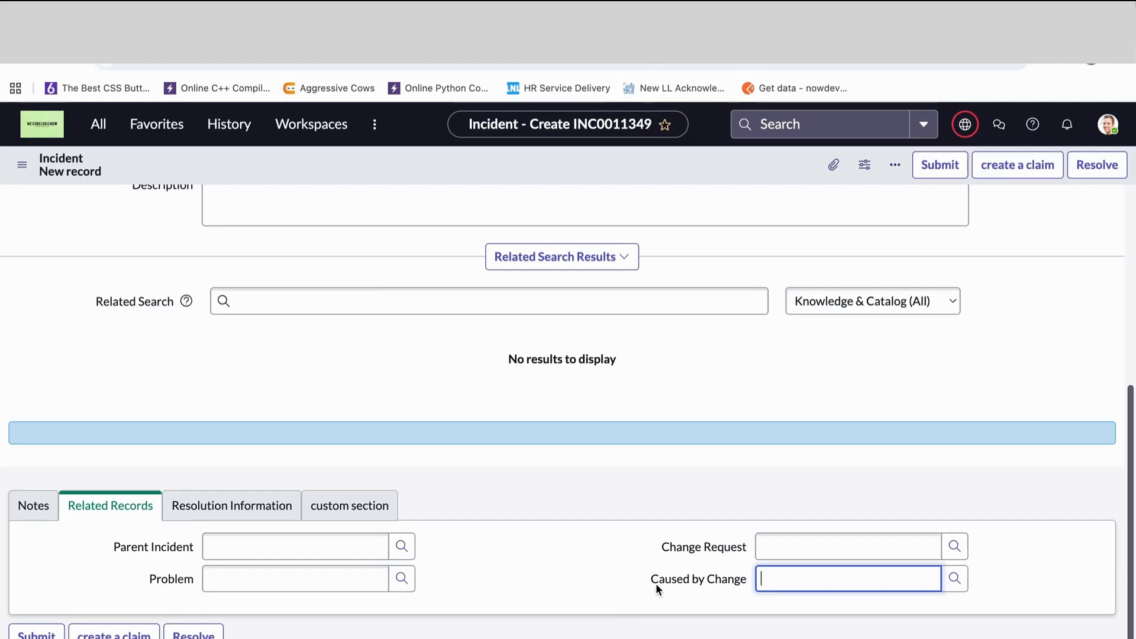
drag(652, 582, 720, 582)
drag(658, 545, 739, 545)
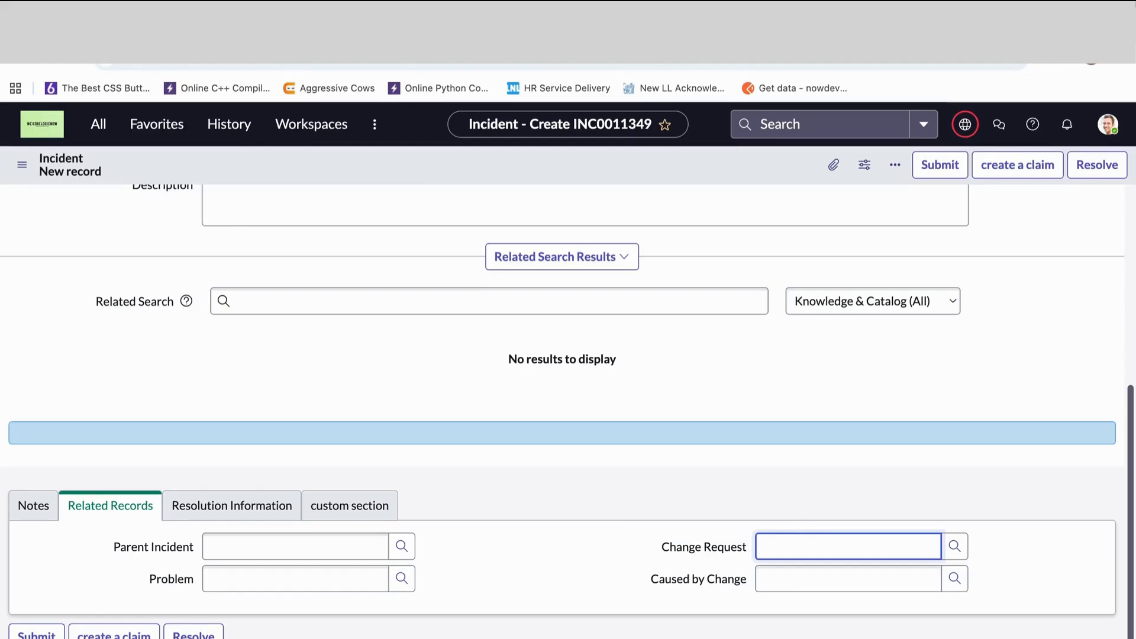
click(641, 590)
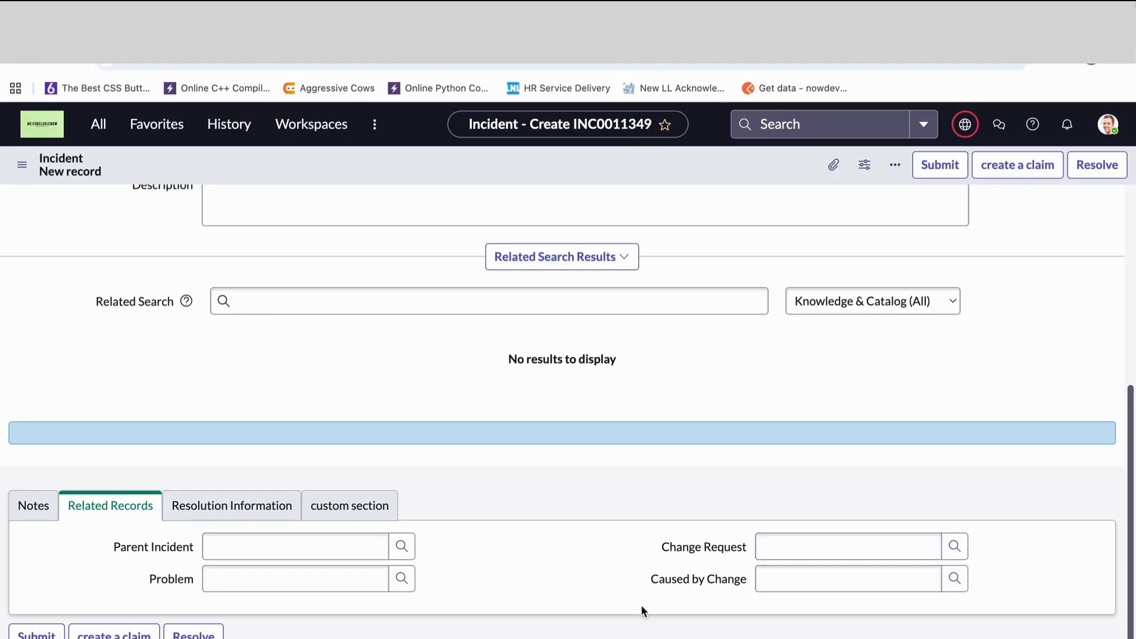
click(127, 548)
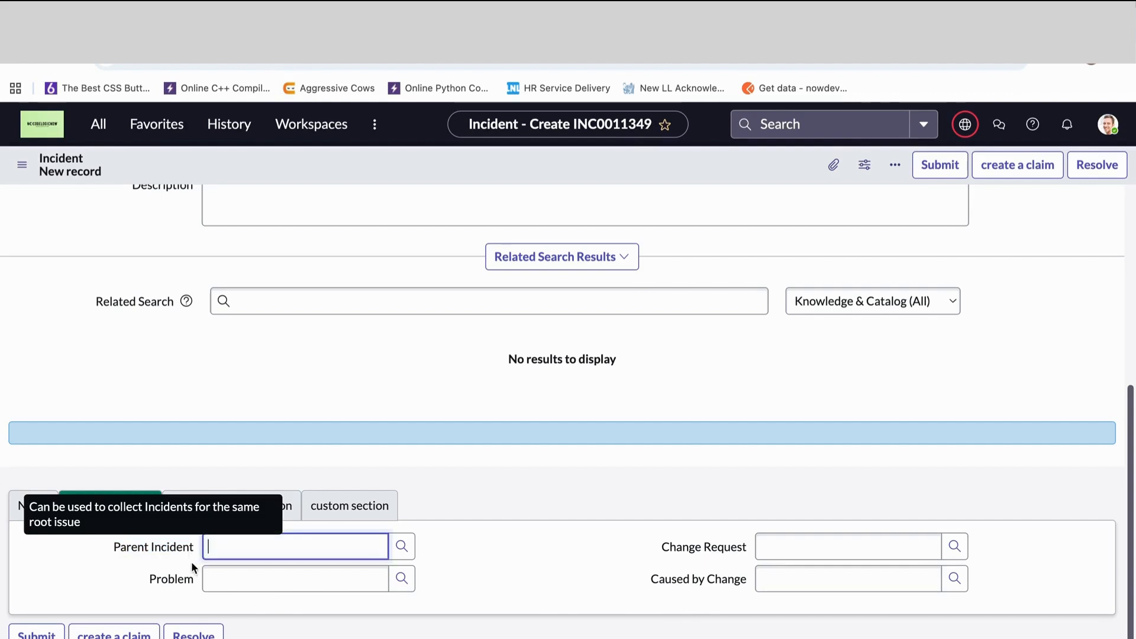
click(114, 556)
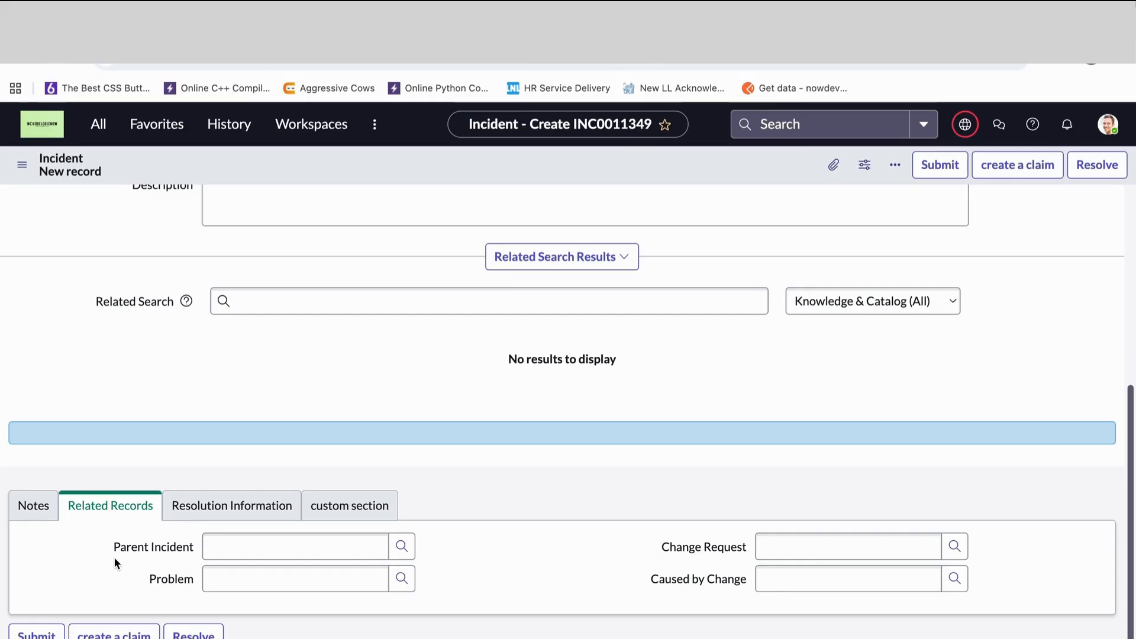
- Show the Resolution Information section and review the available Resolution code choices without selecting one
click(222, 506)
scroll(327, 560, down, 1)
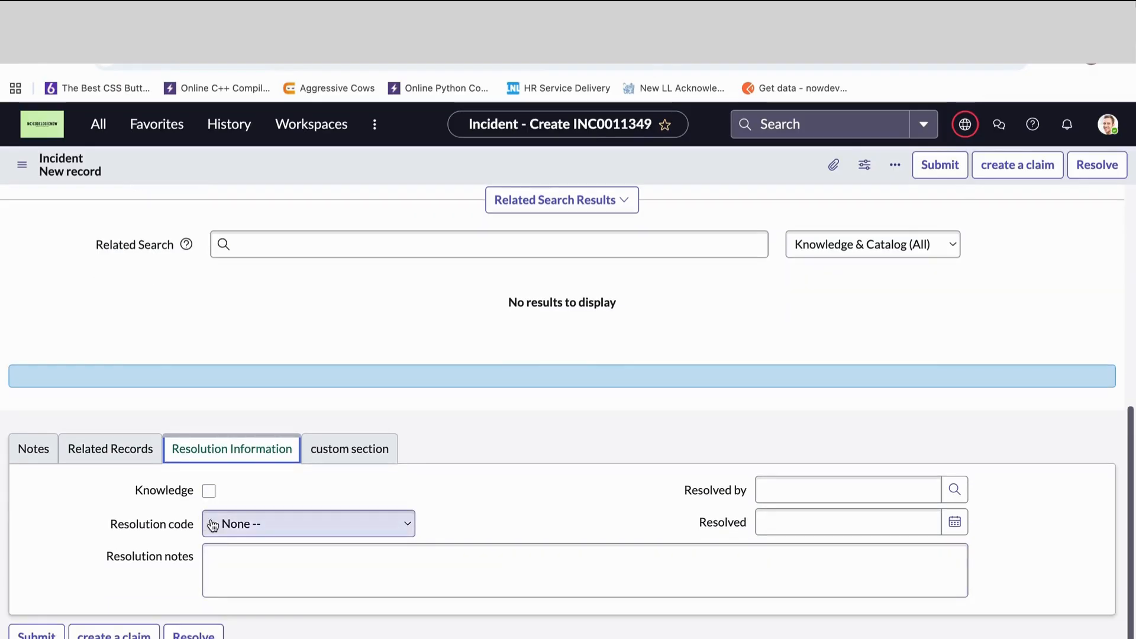
scroll(527, 484, up, 6)
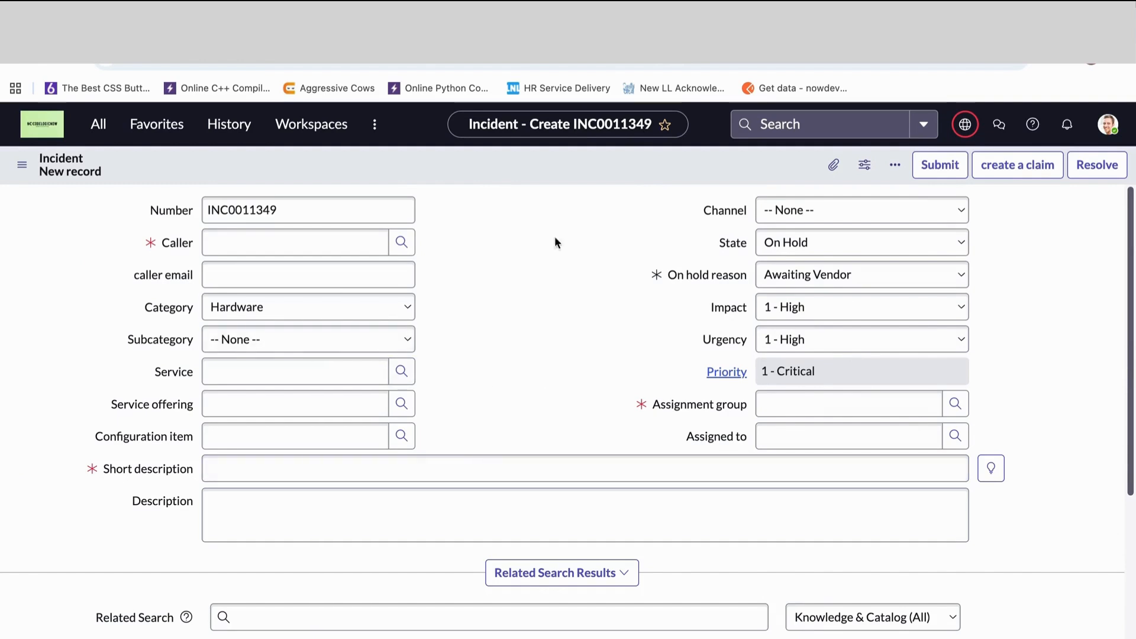
scroll(565, 503, down, 1)
scroll(566, 503, down, 5)
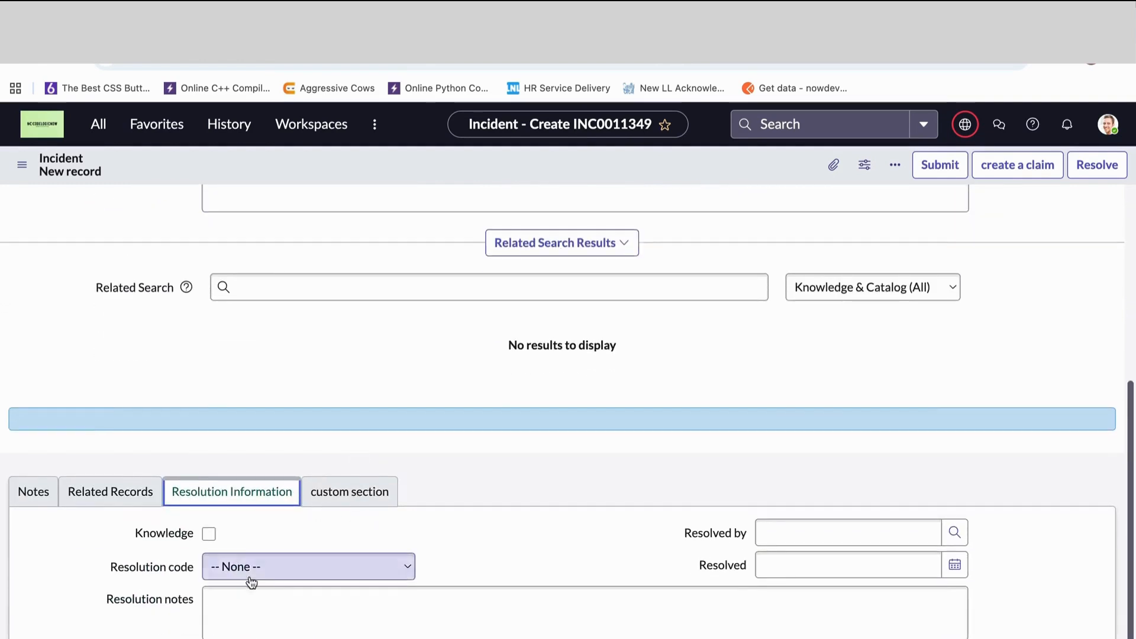
click(264, 569)
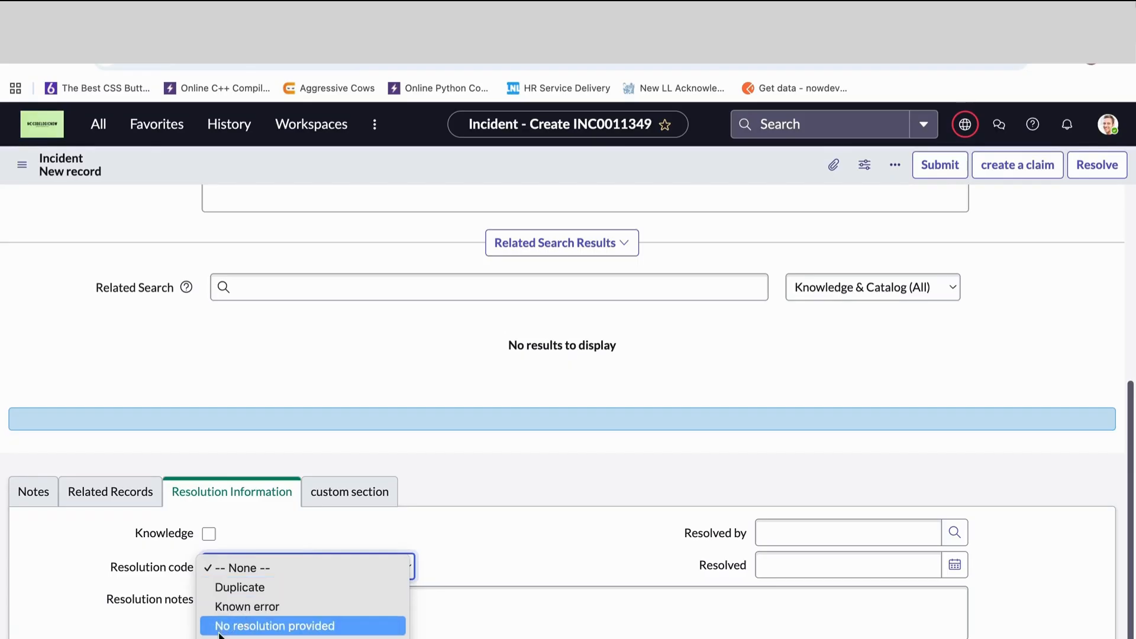
scroll(303, 597, down, 3)
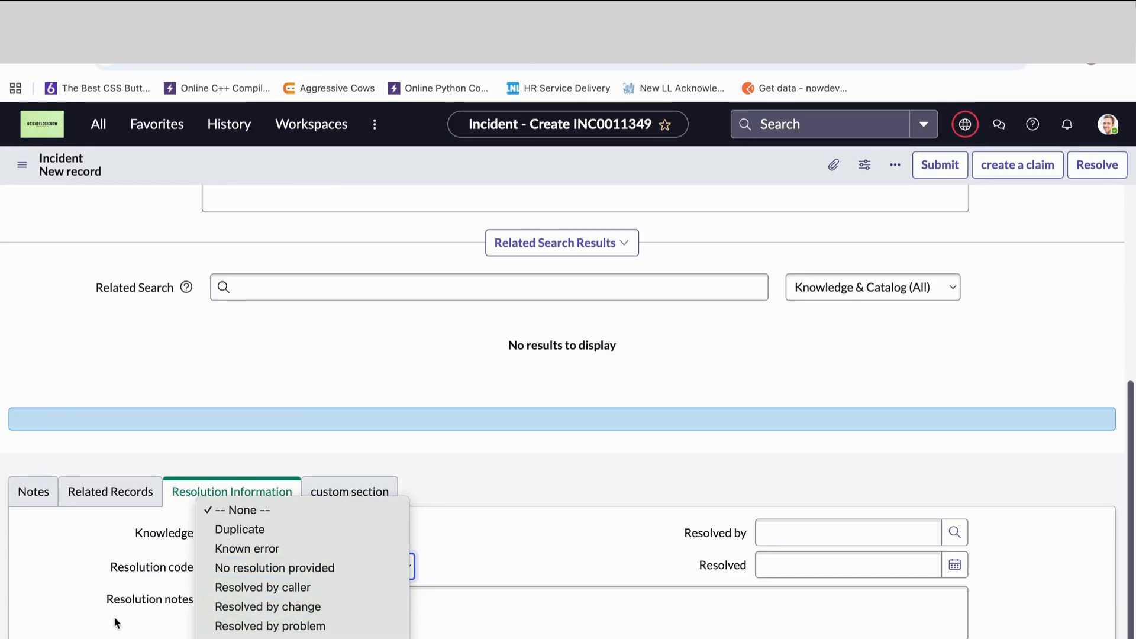
click(115, 566)
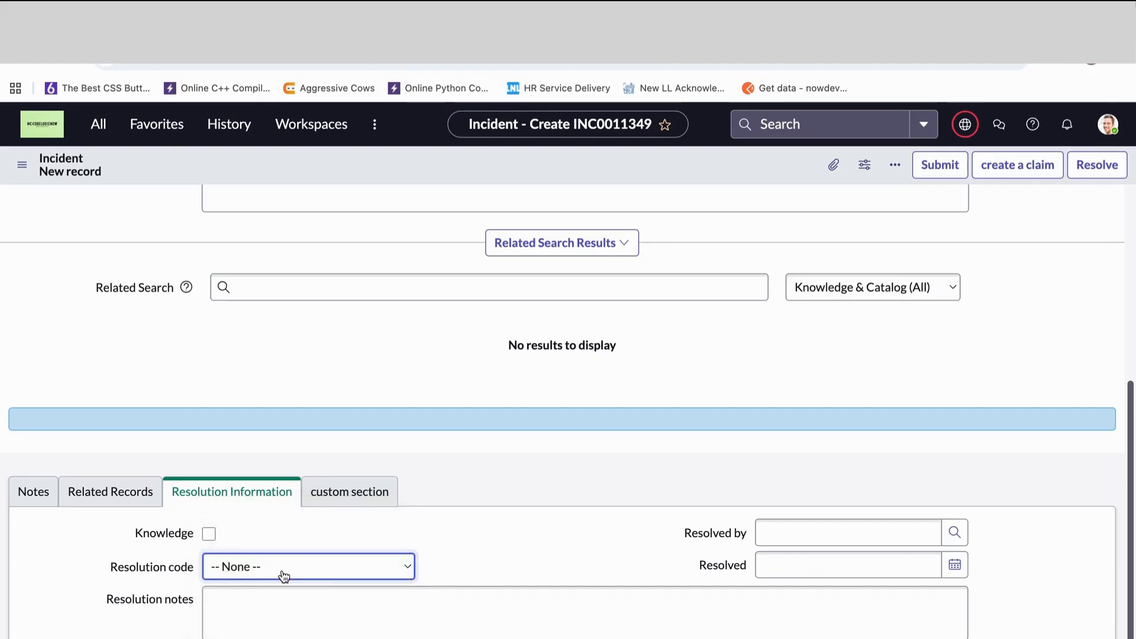
- Review the Resolution notes, Resolved by and Resolved fields of the incident, highlighting each label
click(271, 591)
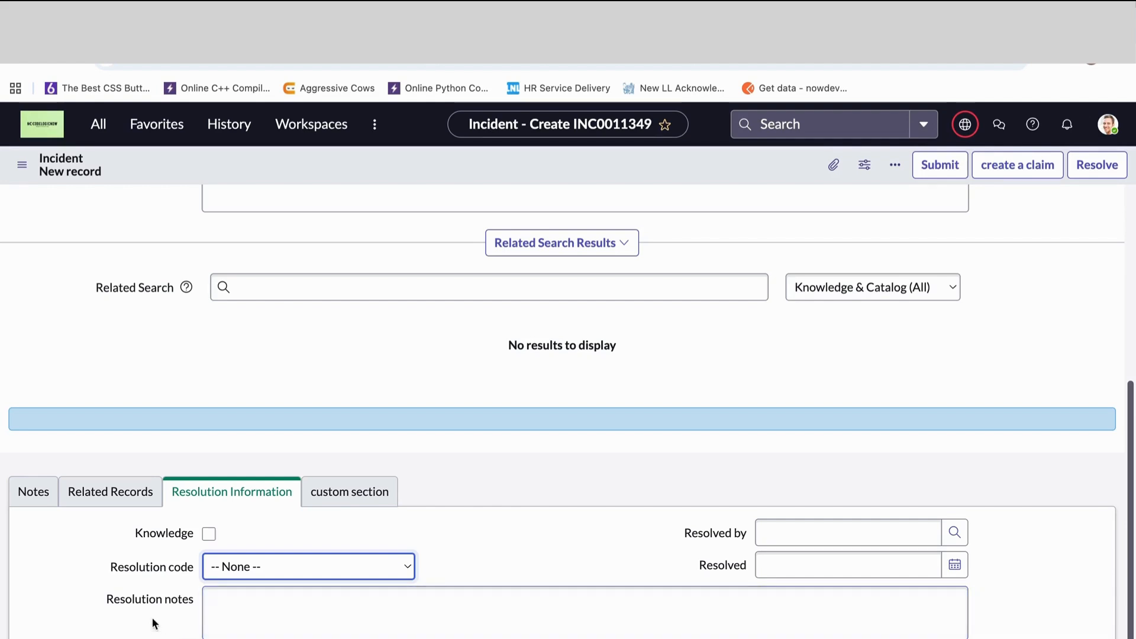
drag(95, 595, 225, 594)
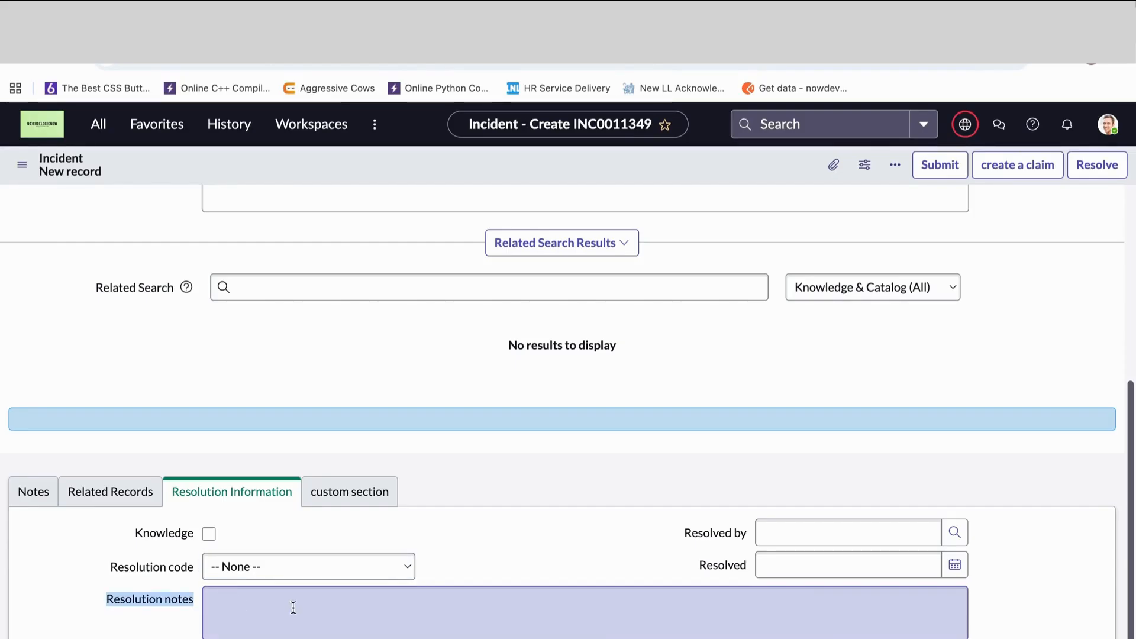
drag(691, 533, 780, 541)
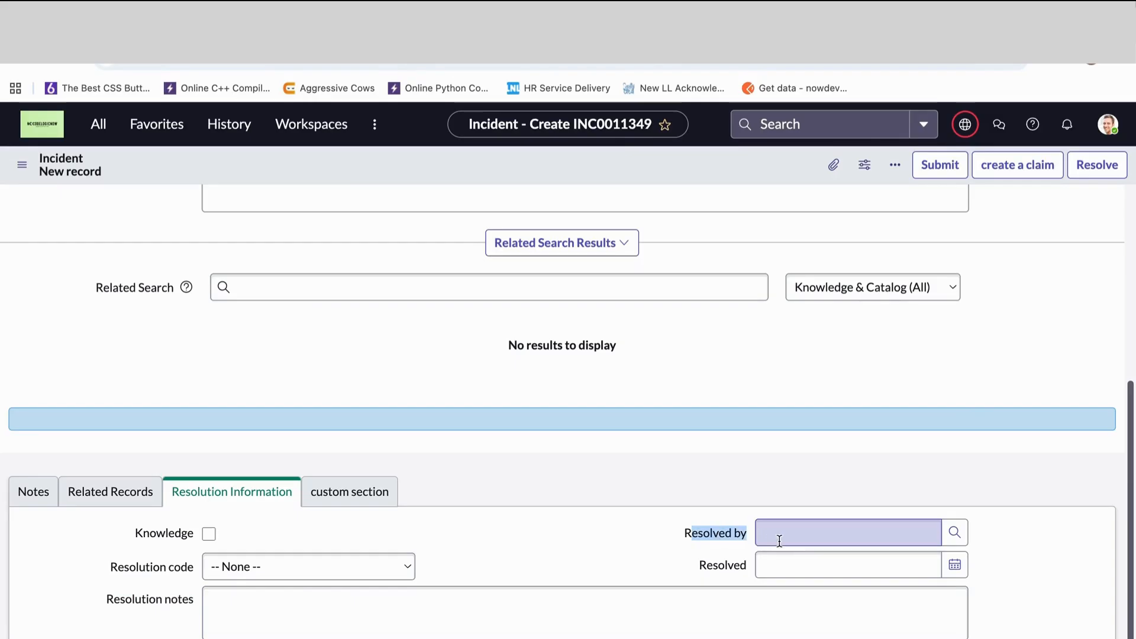
drag(700, 565, 753, 568)
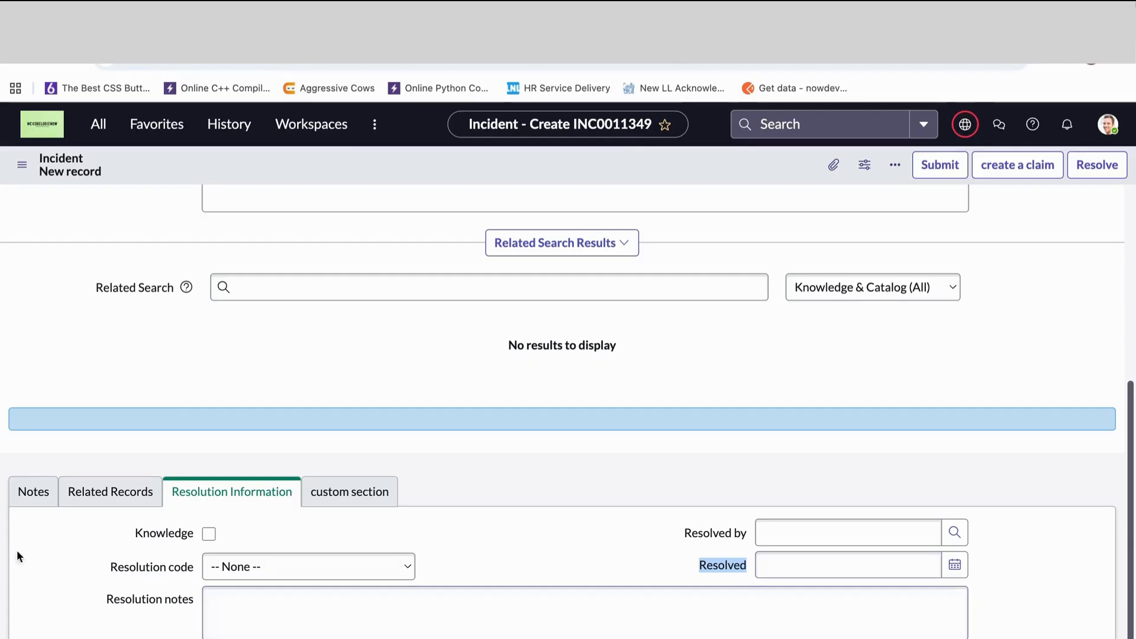
- Highlight the Knowledge label in Resolution Information and toggle its option on, off and on again, leaving it enabled
drag(125, 535, 186, 536)
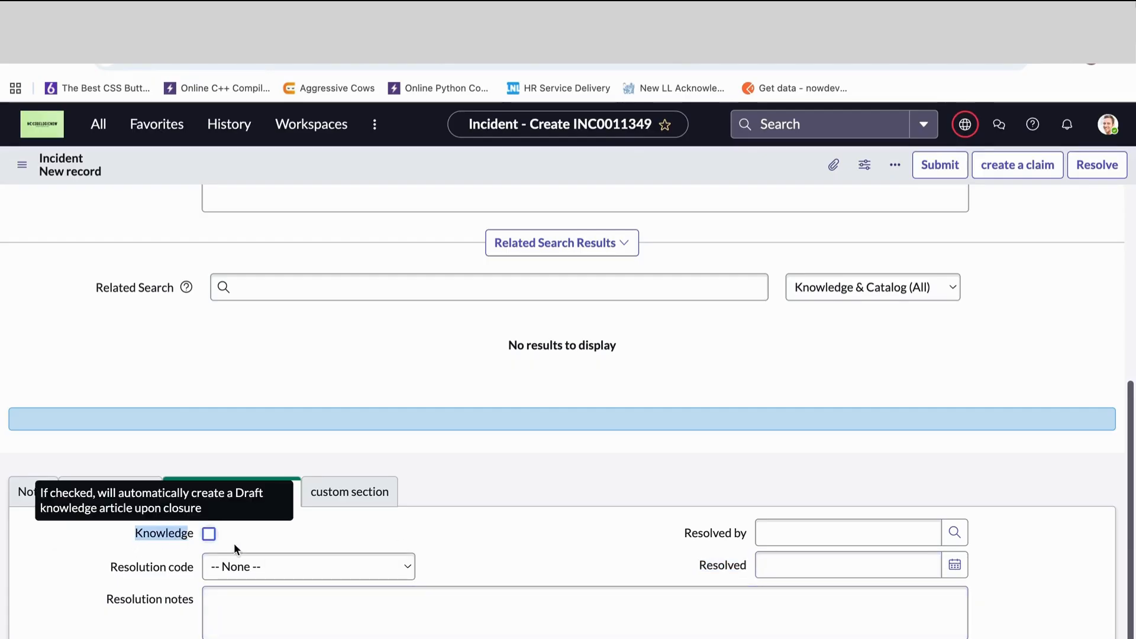
click(247, 537)
click(207, 535)
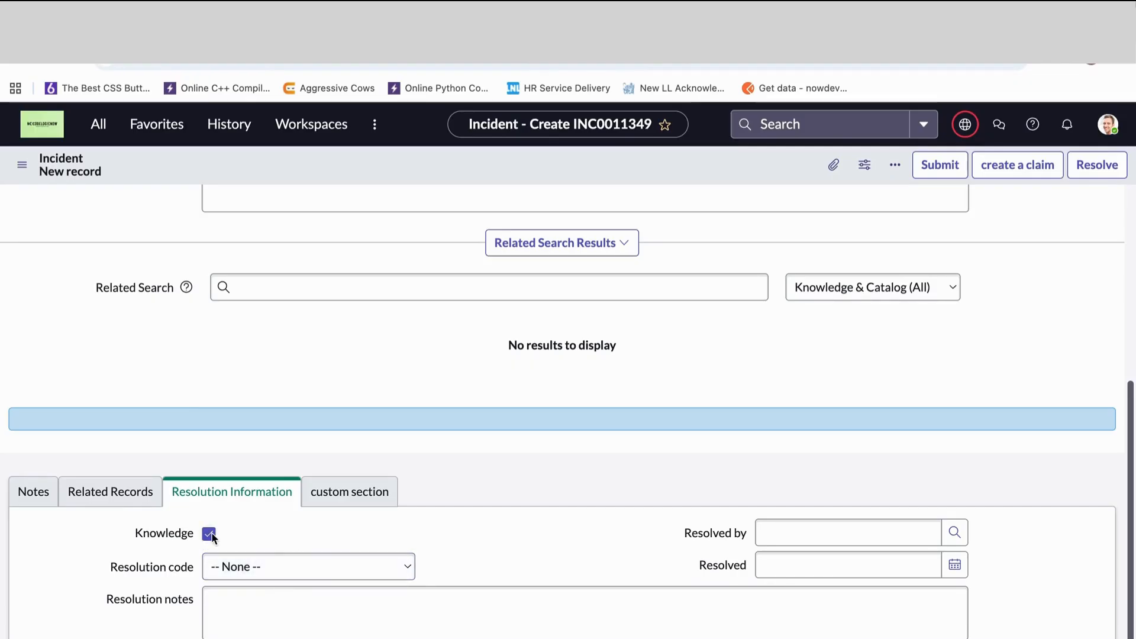
click(209, 534)
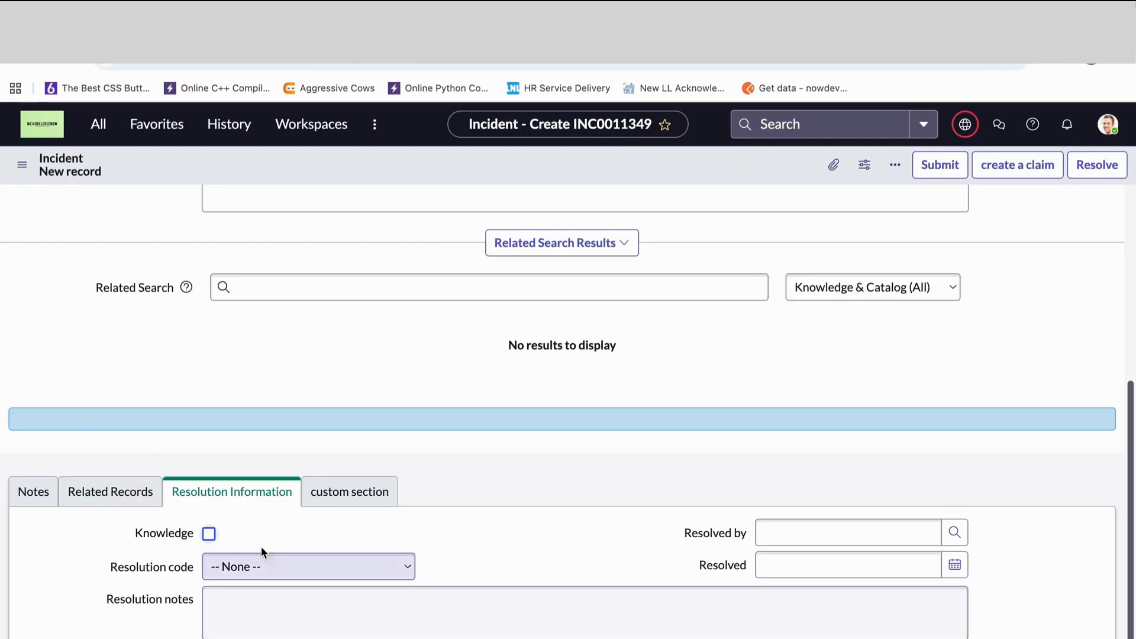
click(210, 534)
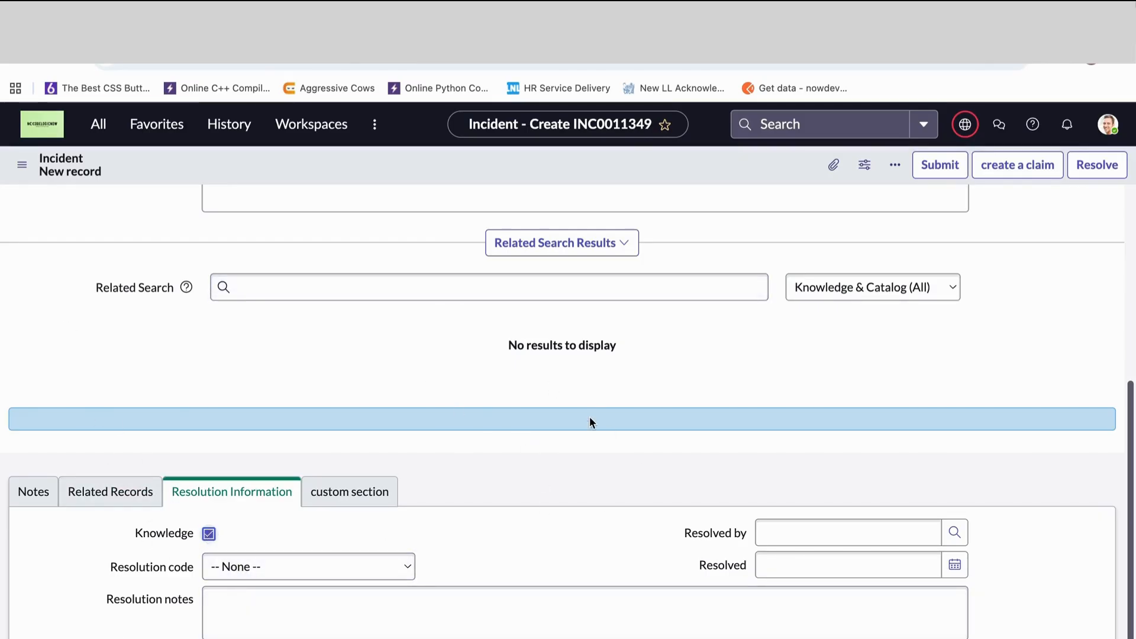
scroll(590, 418, up, 6)
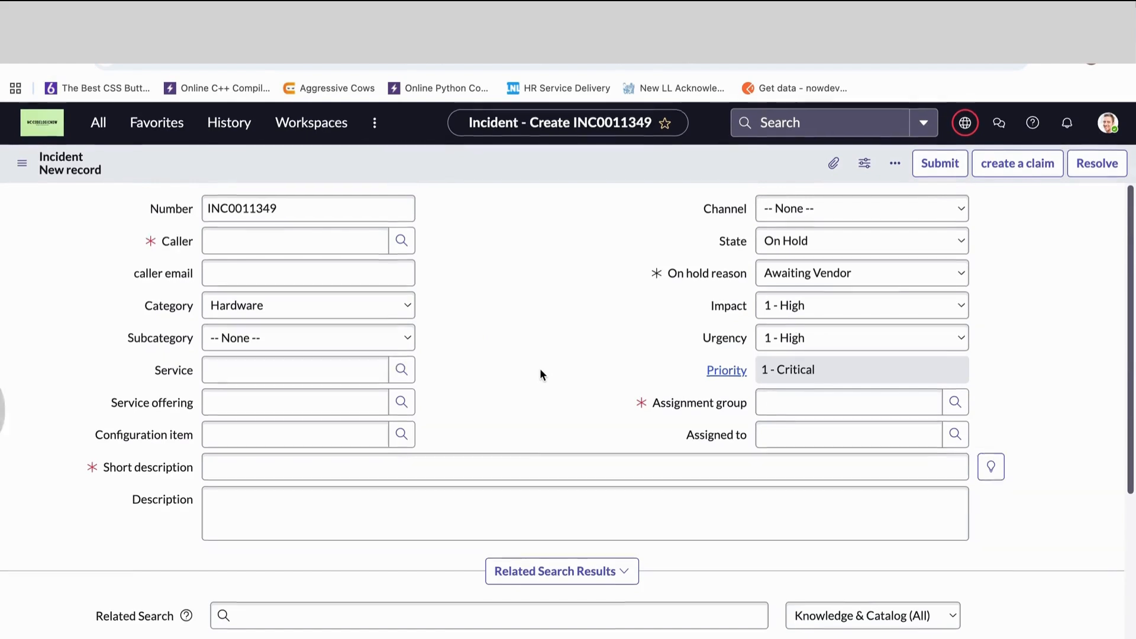
scroll(540, 368, down, 6)
scroll(432, 493, down, 1)
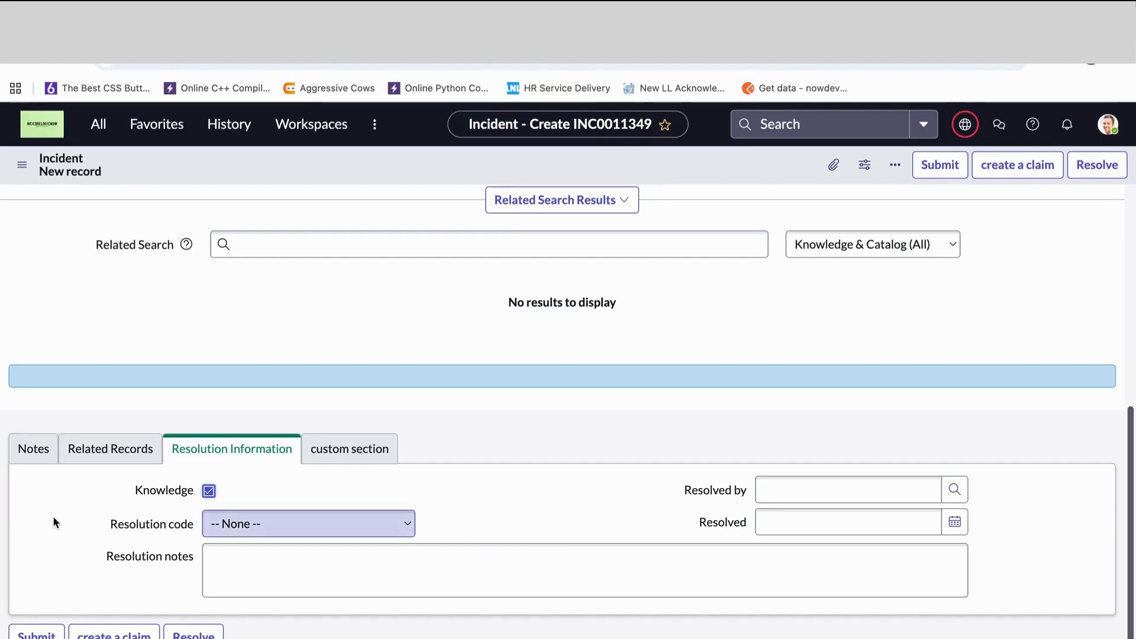
scroll(375, 443, up, 6)
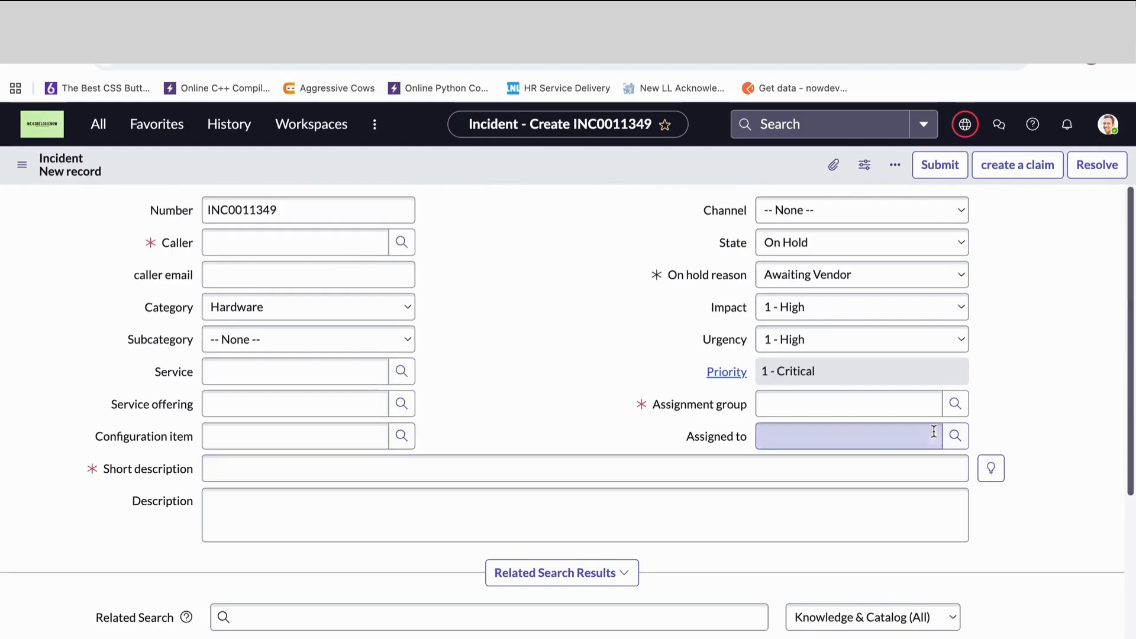
scroll(776, 449, down, 6)
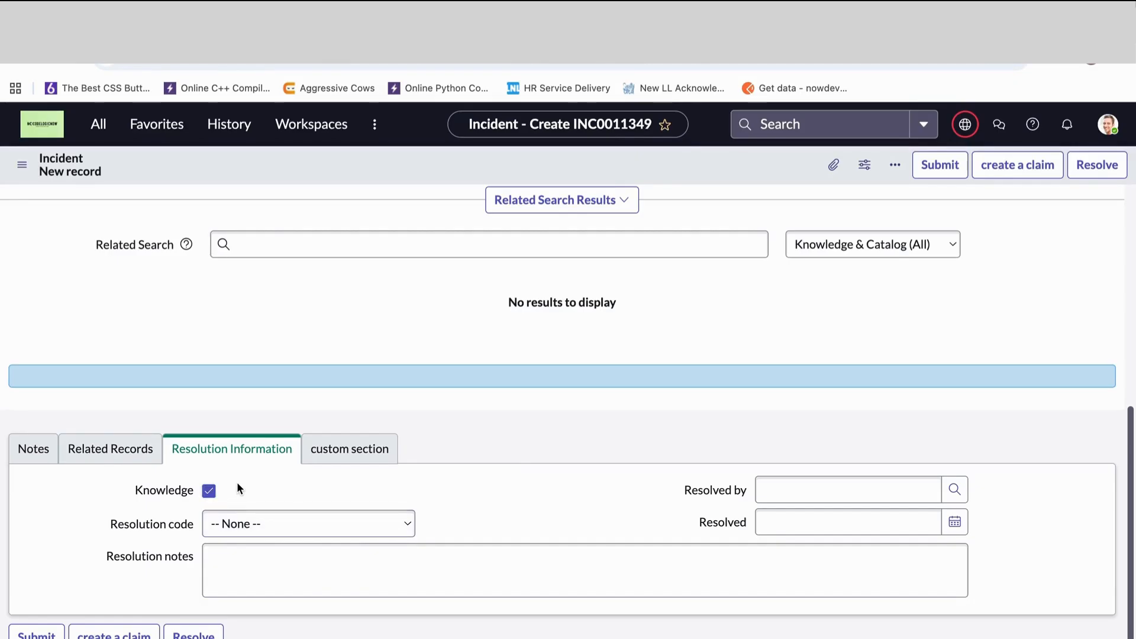
scroll(513, 455, up, 6)
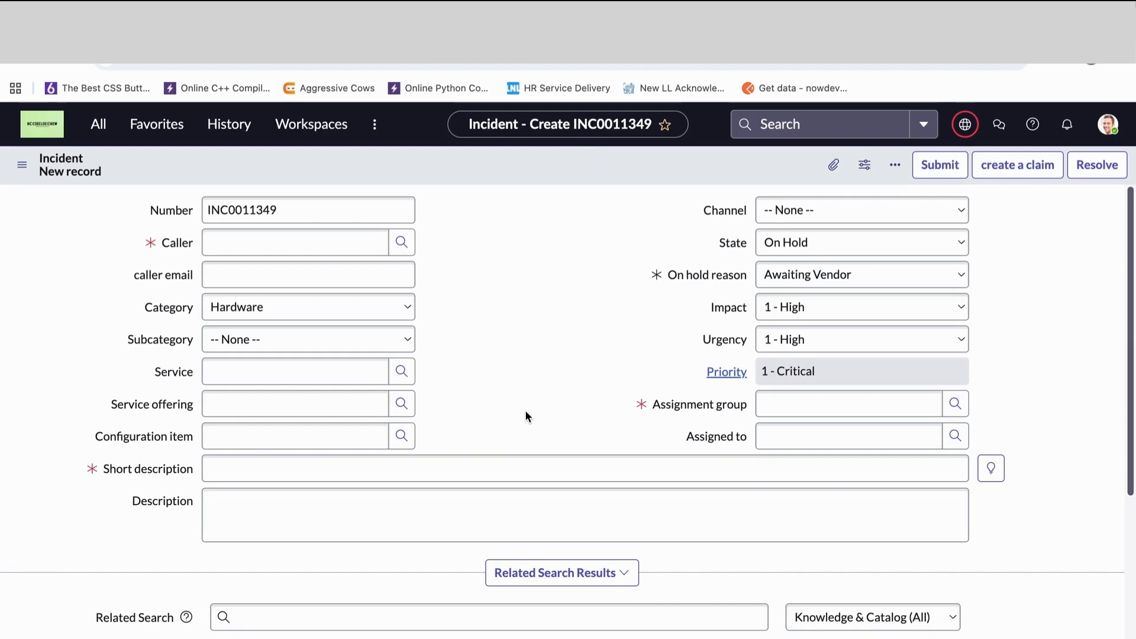
scroll(525, 416, down, 6)
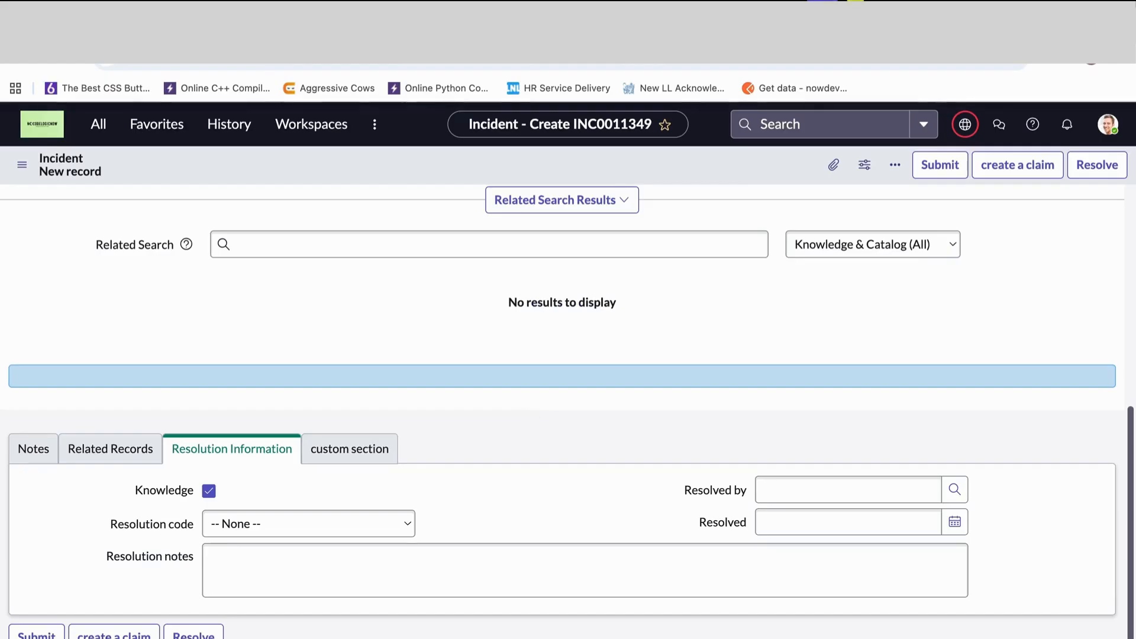
scroll(469, 275, up, 1)
scroll(469, 275, up, 5)
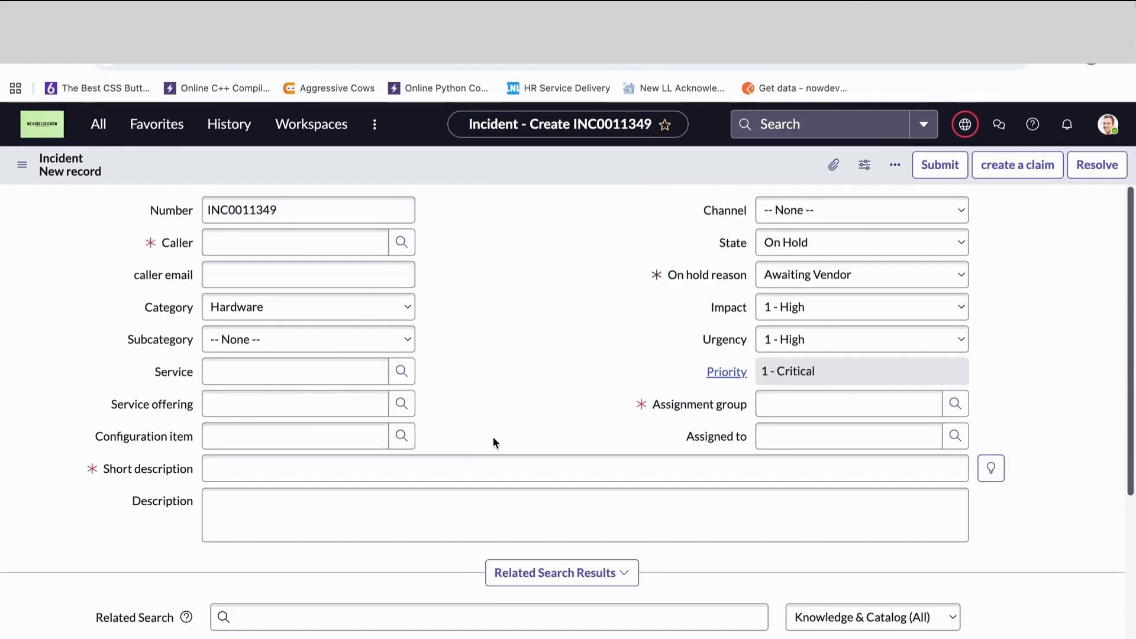
- Try a related search for "create" from the incident form's Related Search field and clear the search text
scroll(493, 437, down, 1)
click(290, 539)
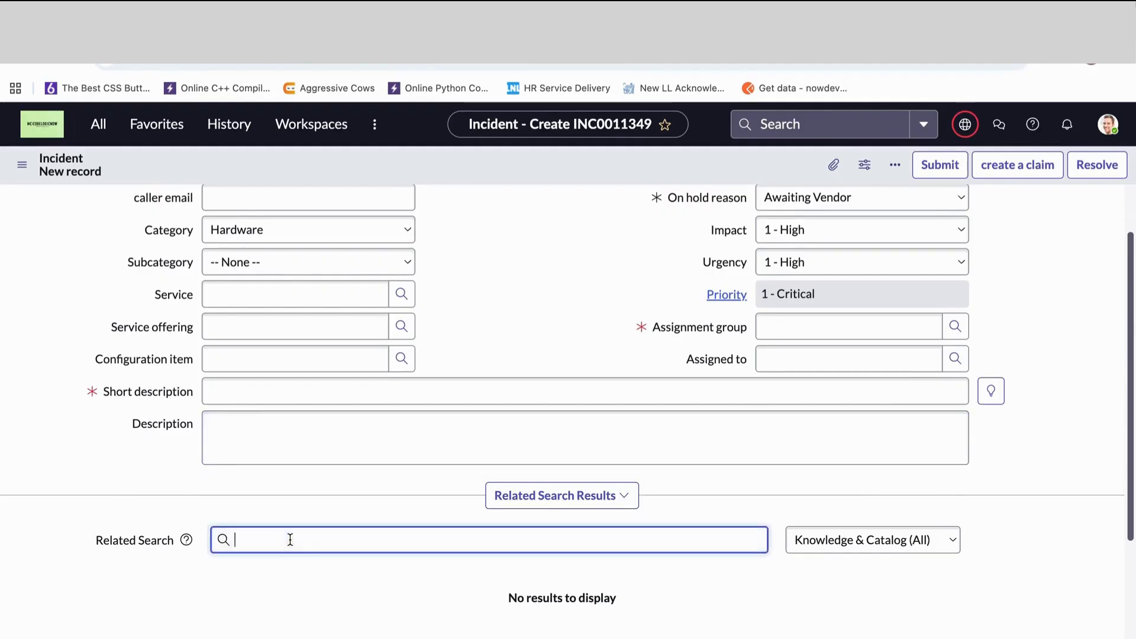
text(in)
key(BackSpace)
key(BackSpace)
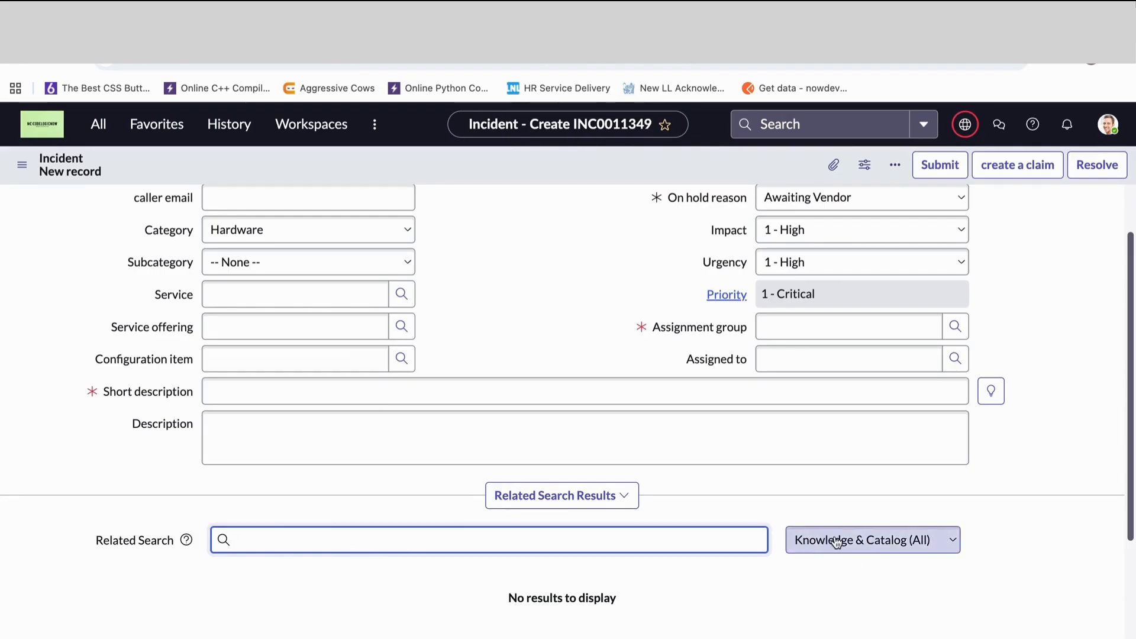
text(cr)
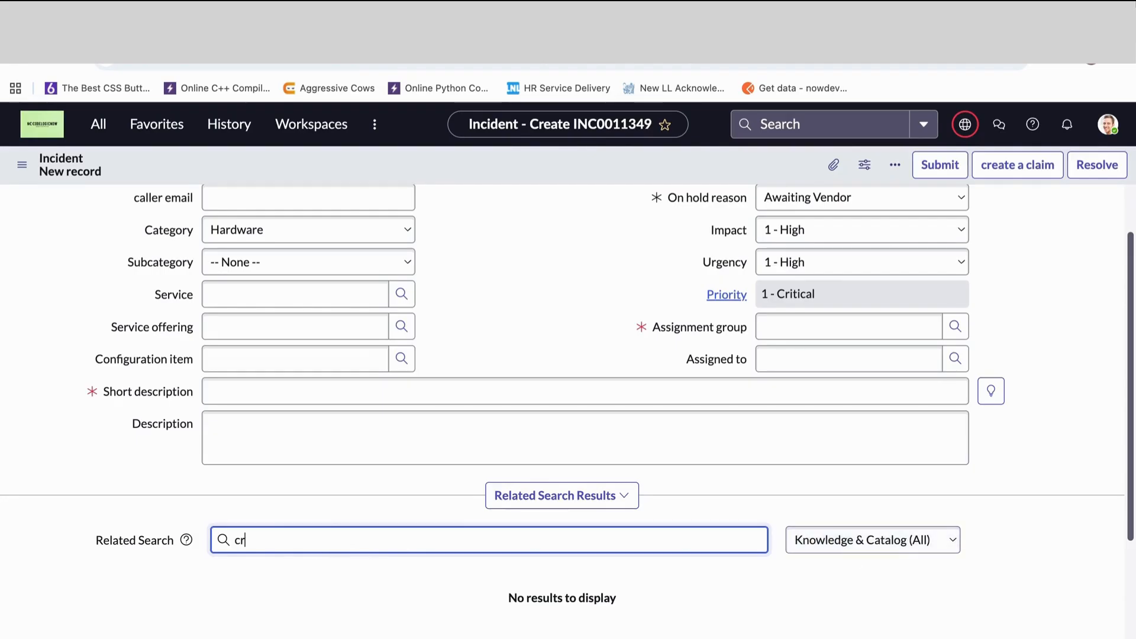
text(eate)
drag(234, 538, 293, 539)
key(BackSpace)
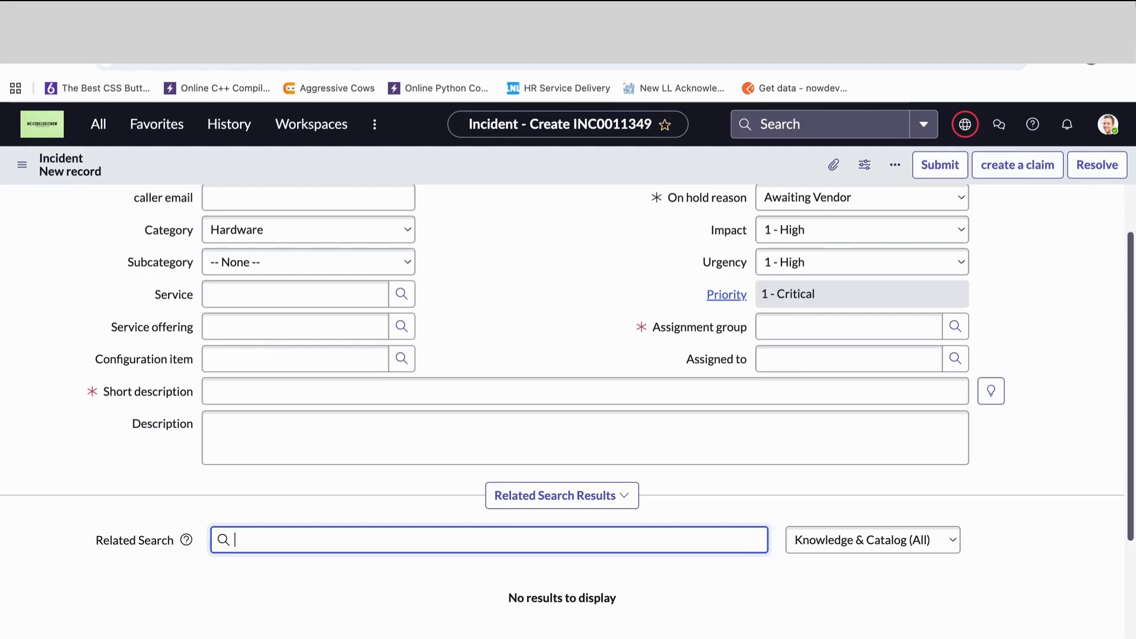
scroll(310, 509, down, 2)
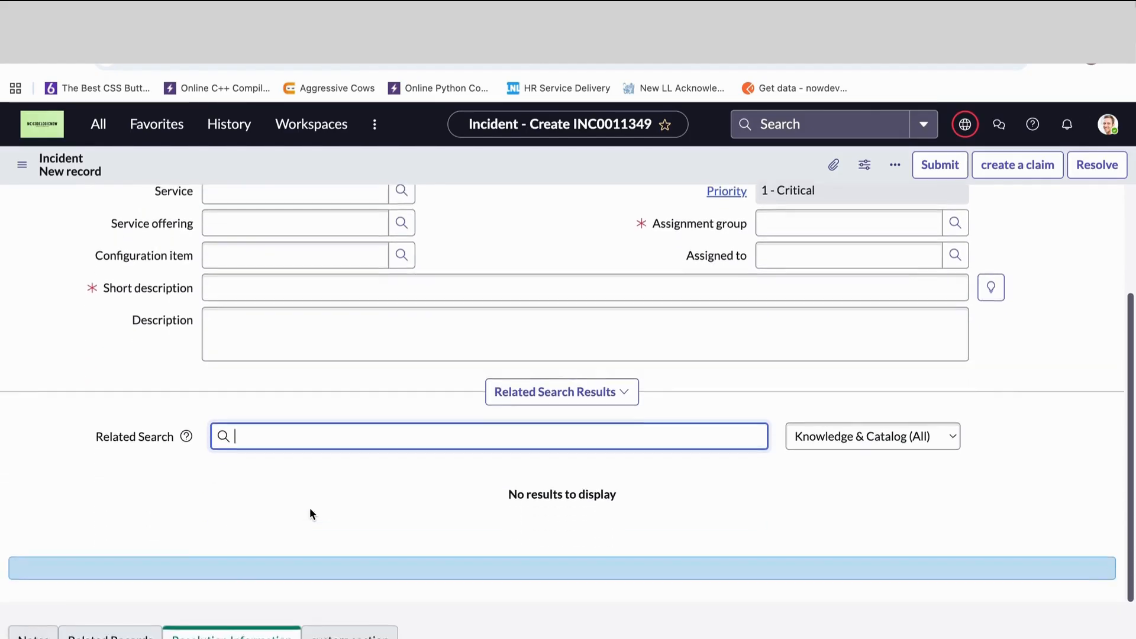
scroll(310, 508, down, 1)
scroll(310, 508, up, 5)
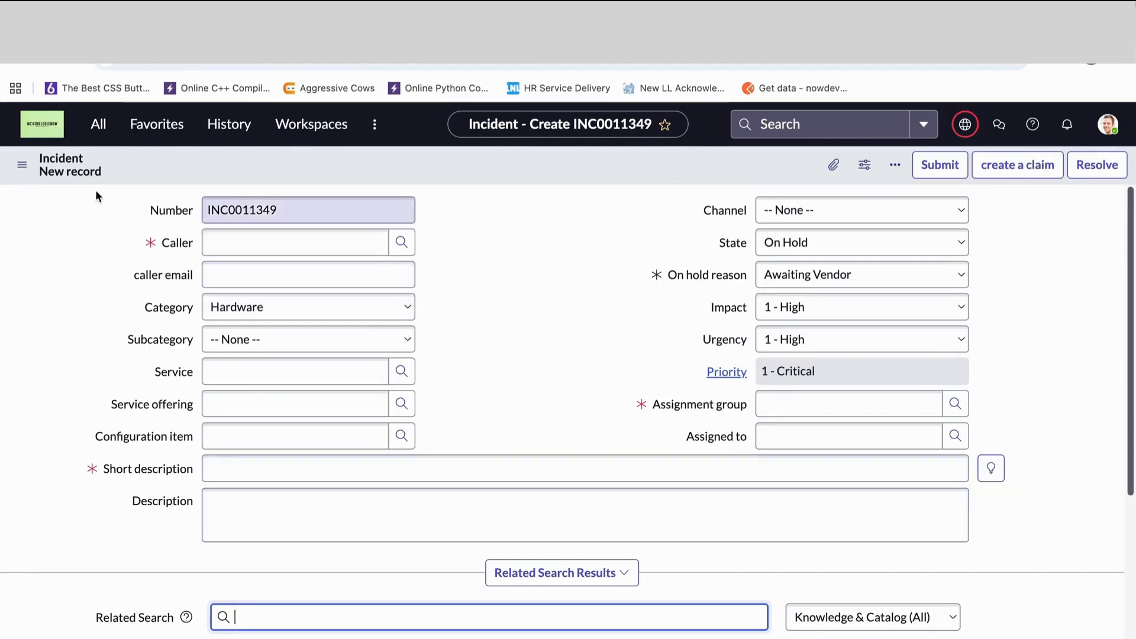
- Open a new problem form with the navigator shortcut problem.form, leaving the incident without saving its changes
click(98, 124)
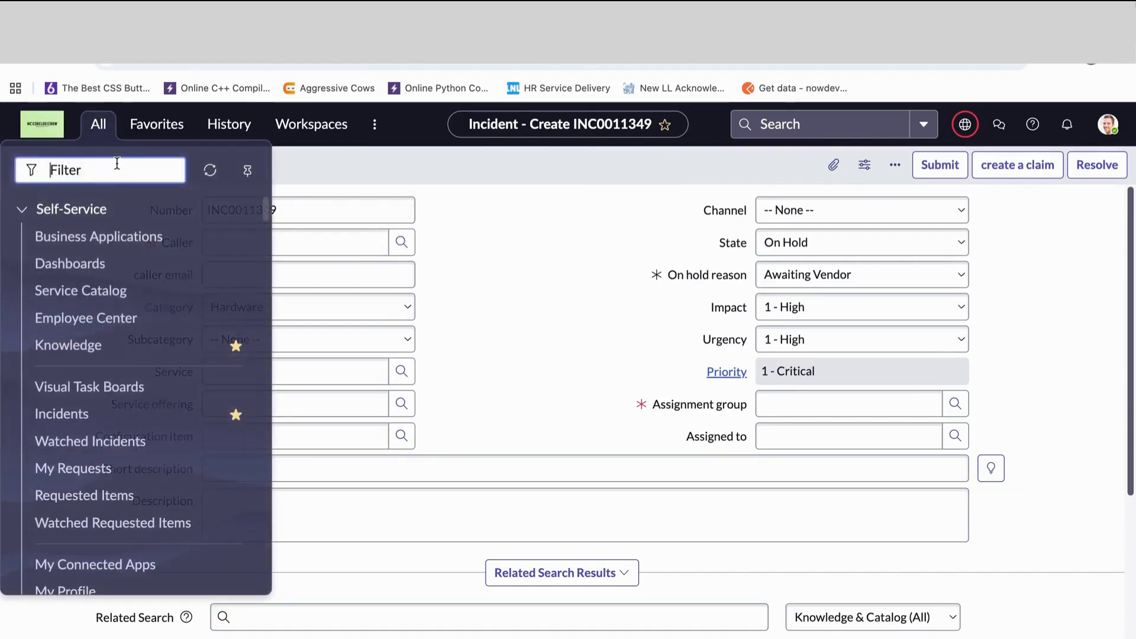
text(p)
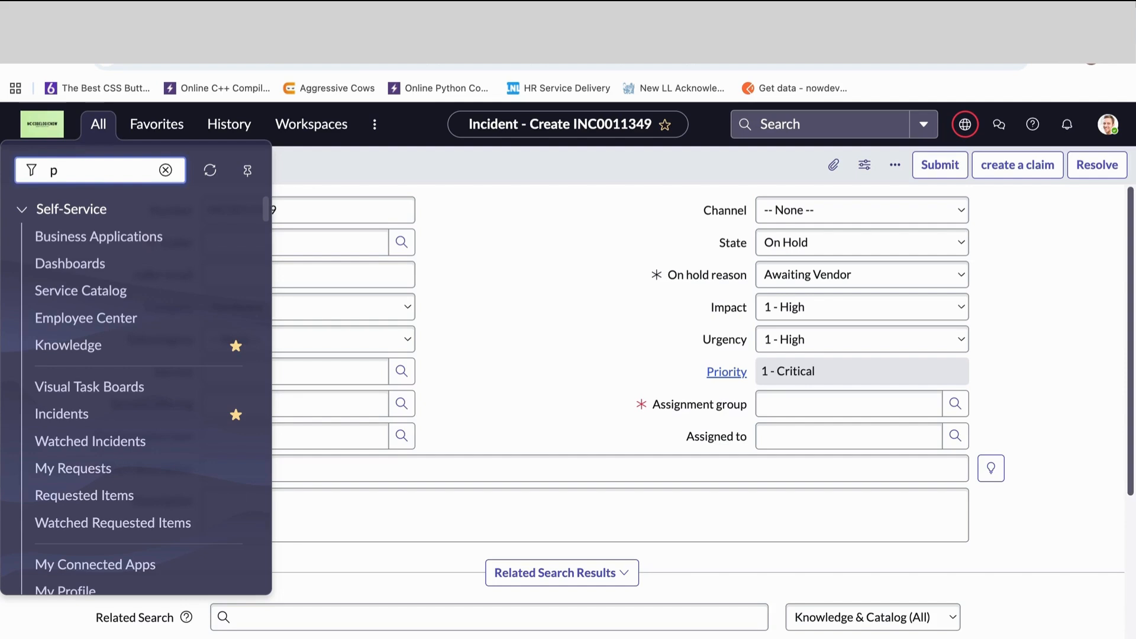
text(robv)
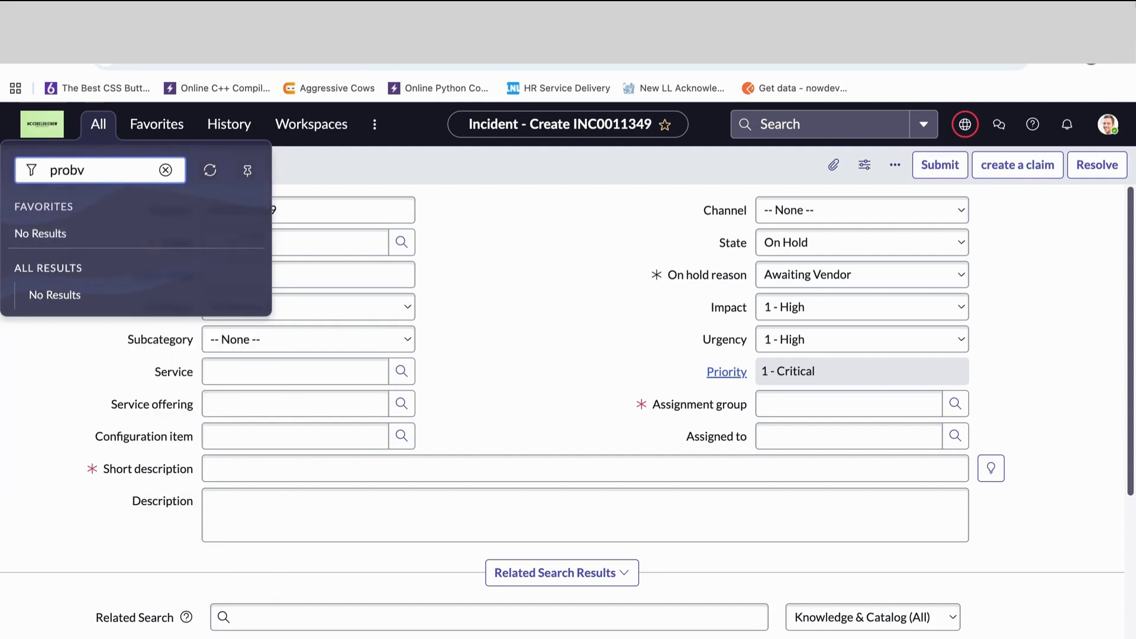
key(BackSpace)
text(l)
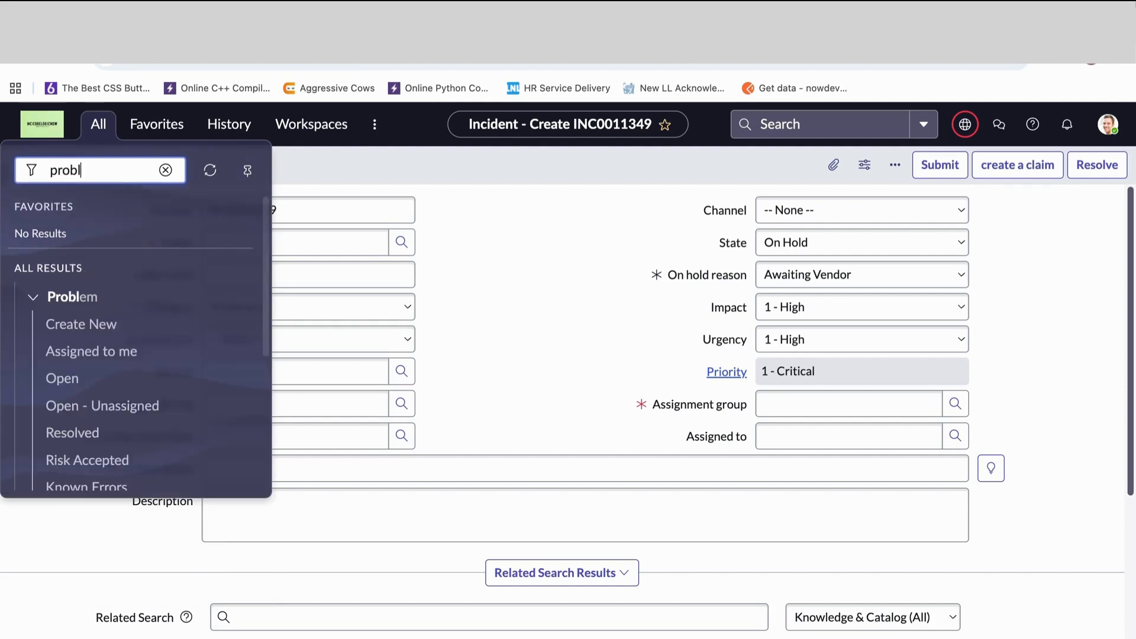
text(em.l)
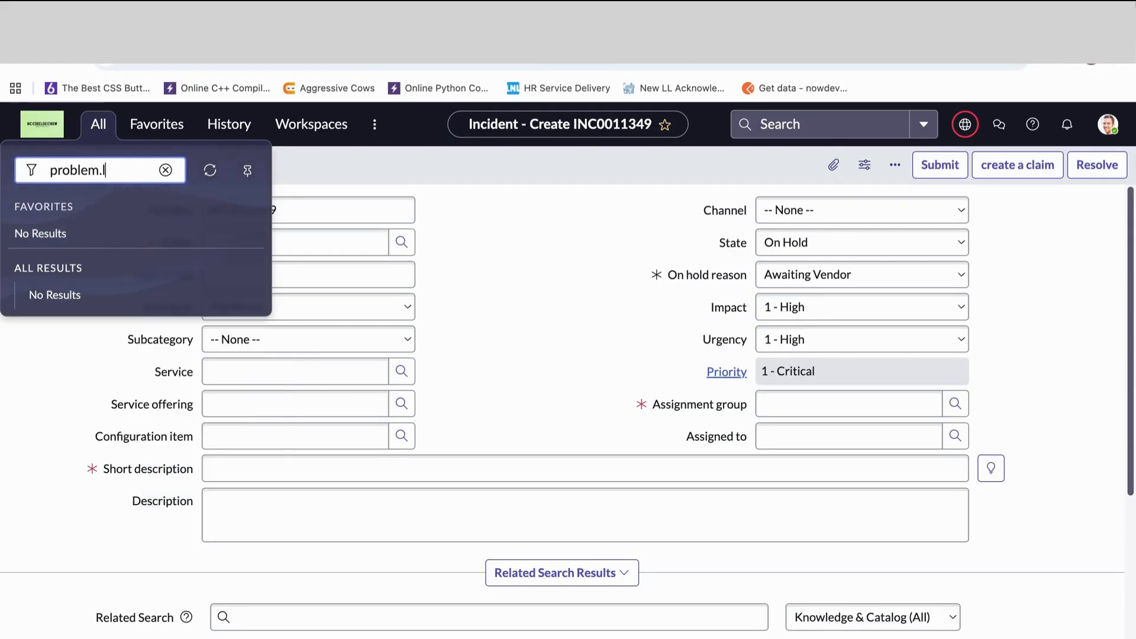
key(BackSpace)
text(f)
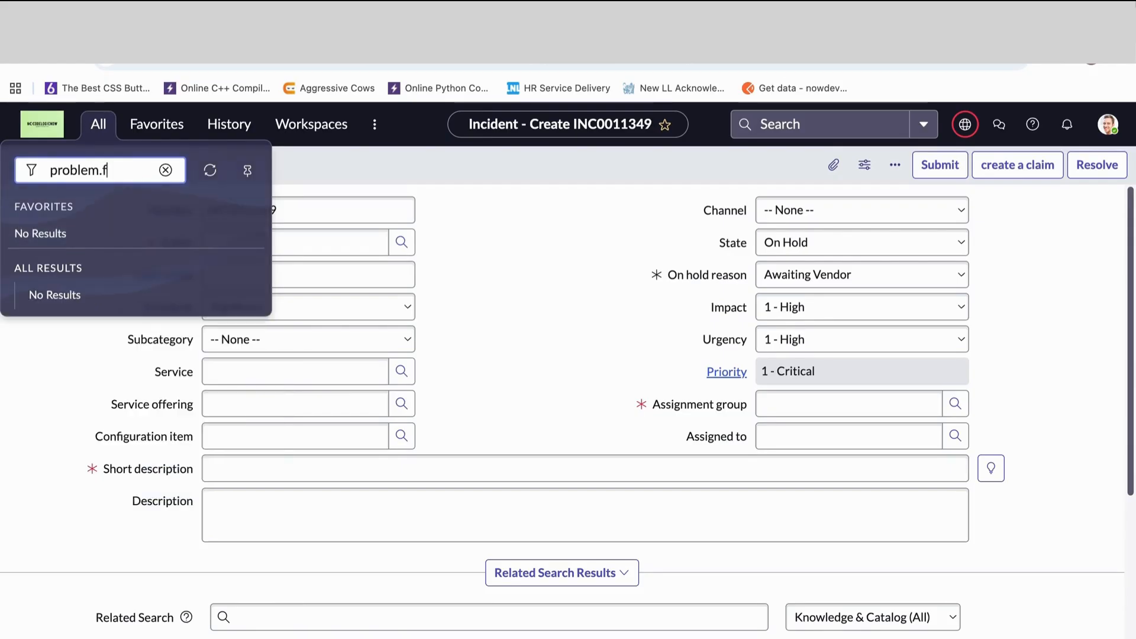
text(orm)
key(Return)
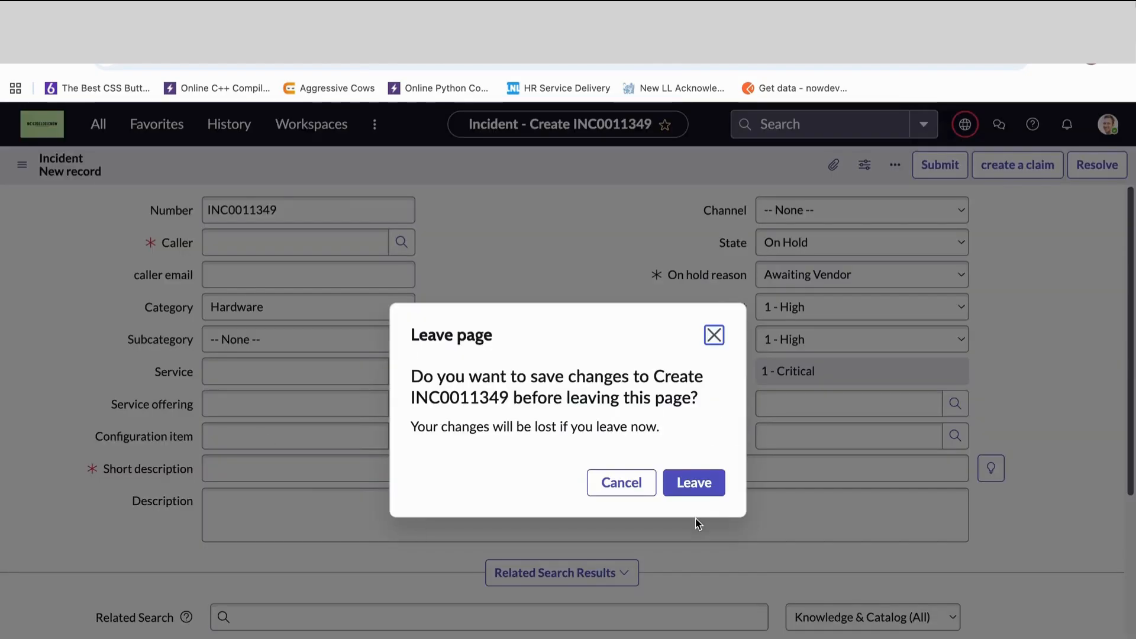
click(704, 482)
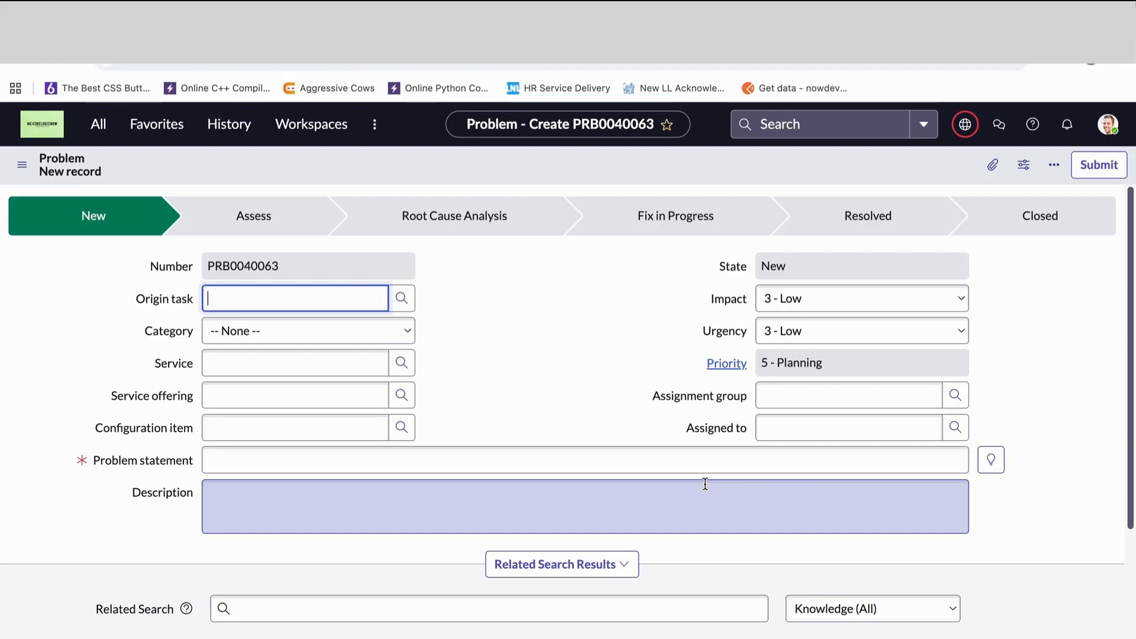
- Review the problem form's Category choices without selecting one, and show its Resolution Information and Analysis Information sections
click(259, 330)
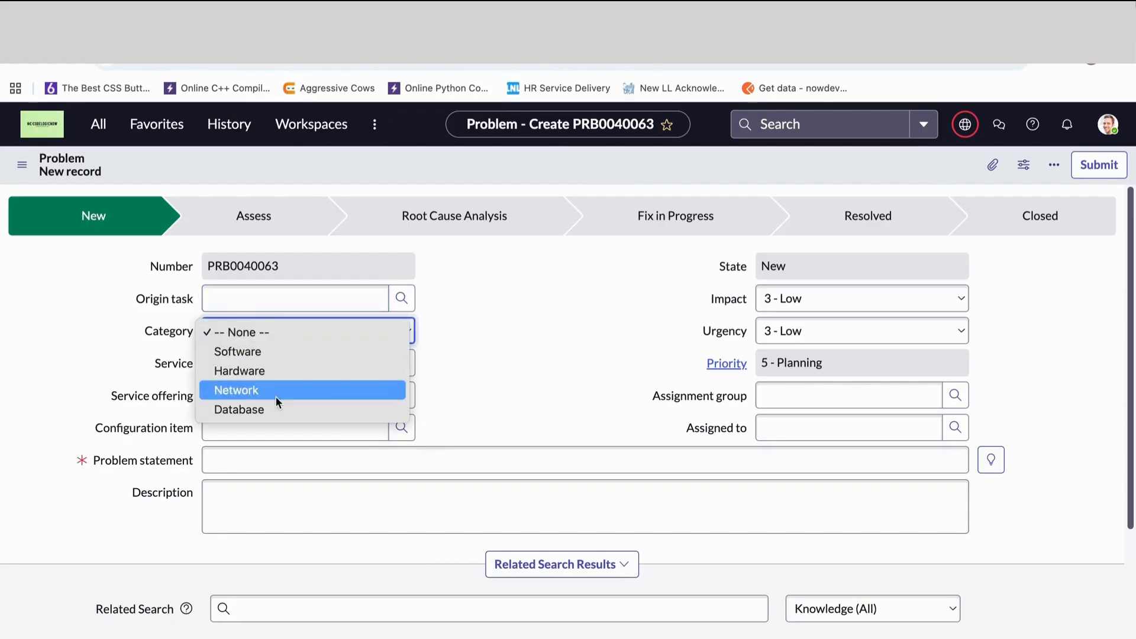
click(464, 369)
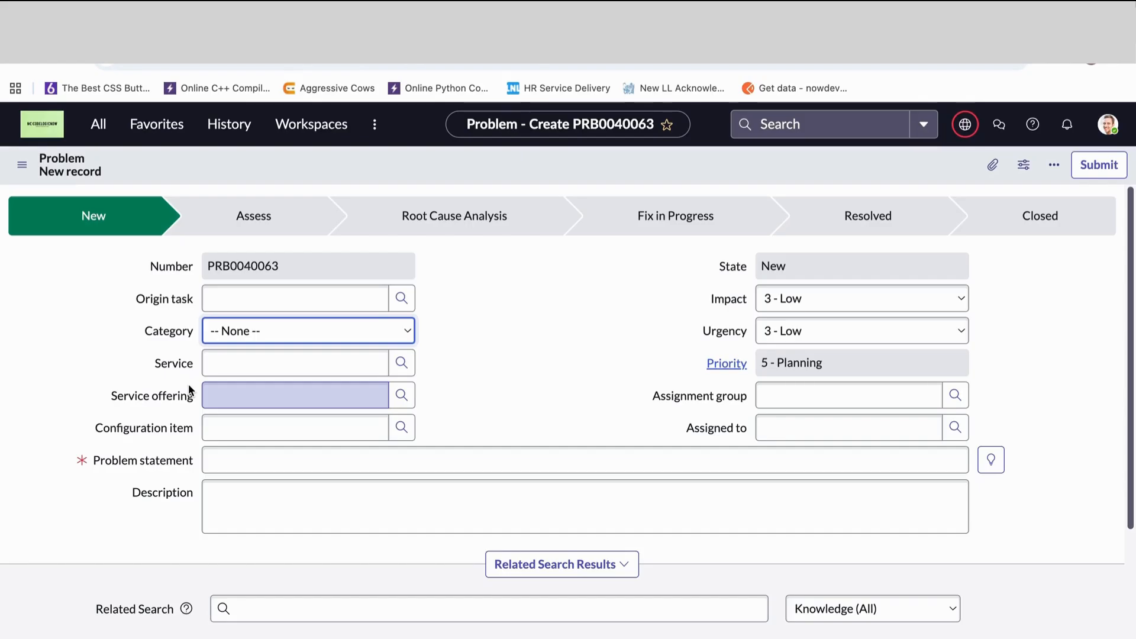
scroll(234, 538, down, 5)
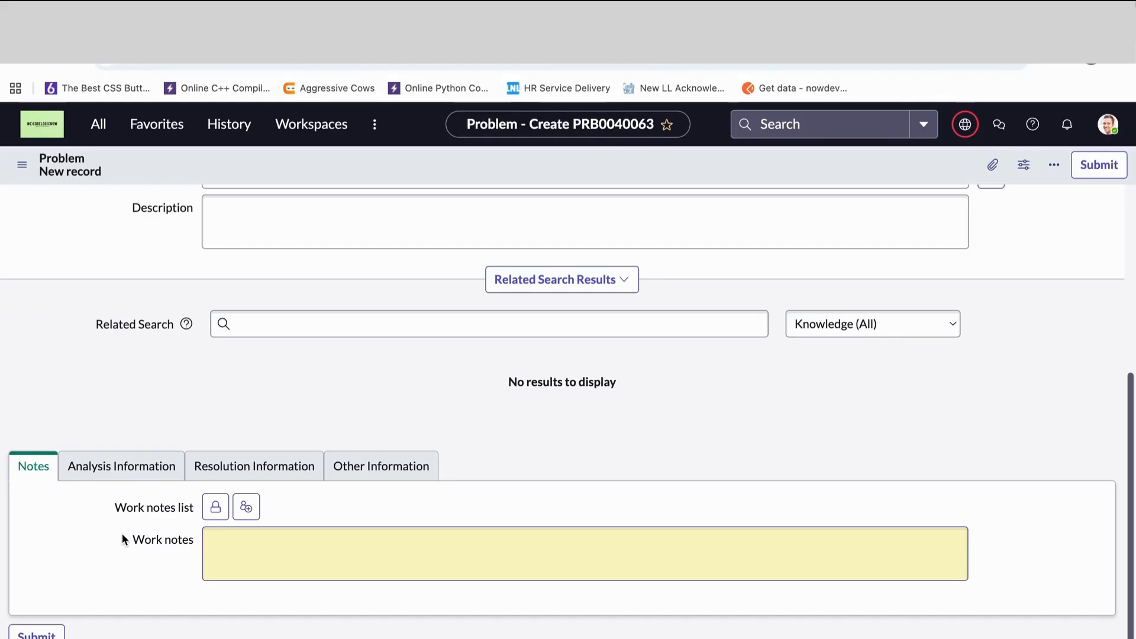
click(237, 467)
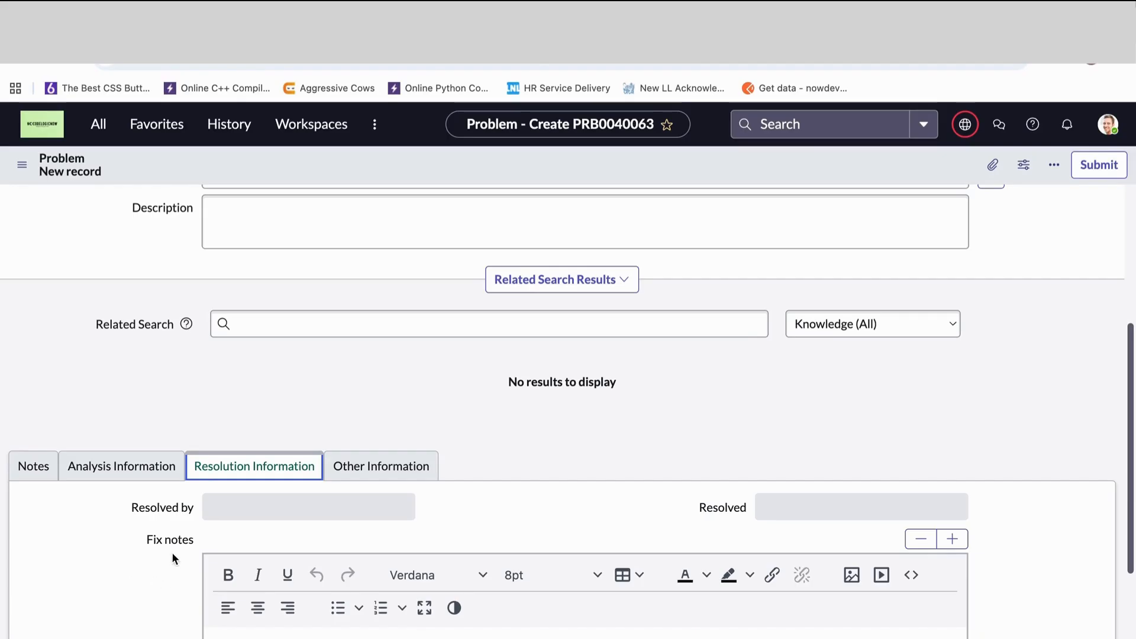
scroll(153, 575, down, 3)
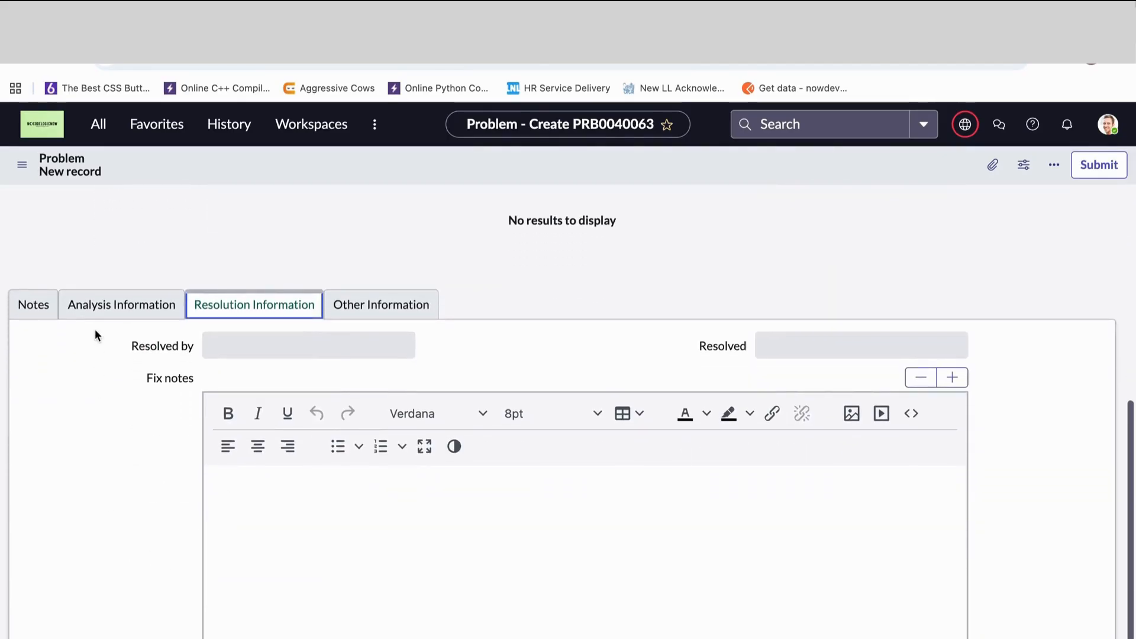
click(98, 306)
- Return to the main fields of the problem form and highlight the Origin task label
scroll(130, 320, up, 5)
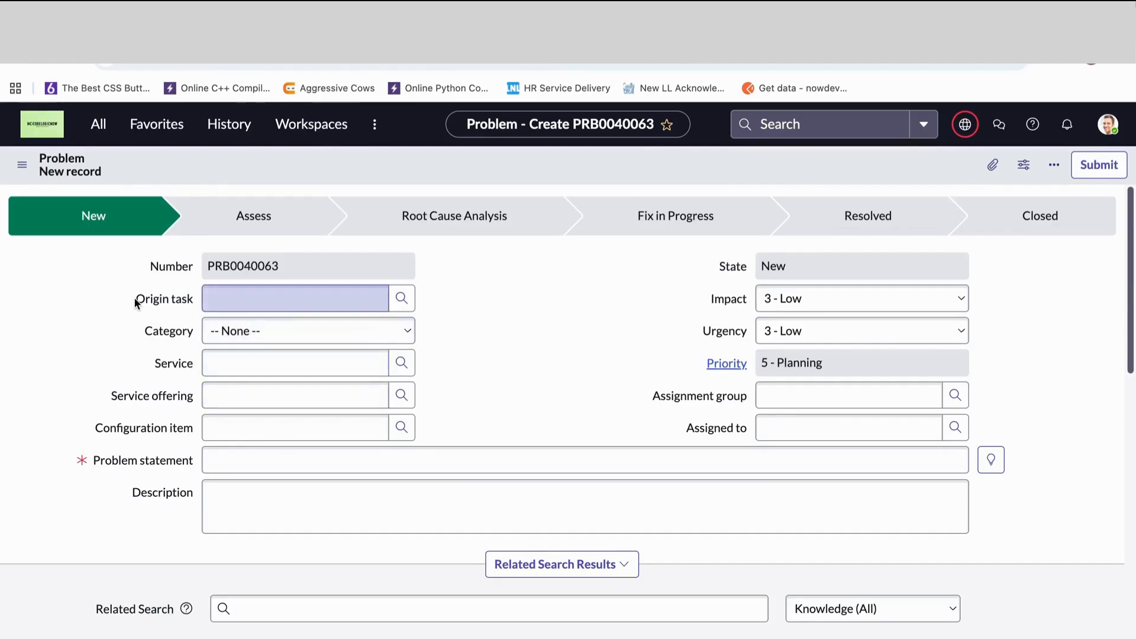
drag(135, 301, 202, 299)
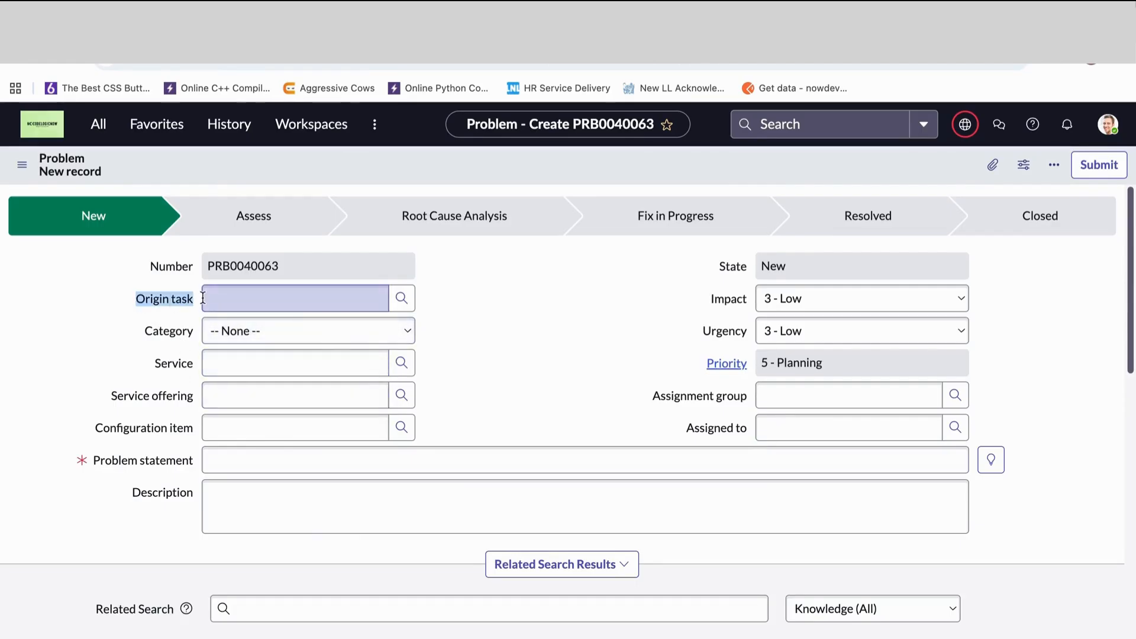
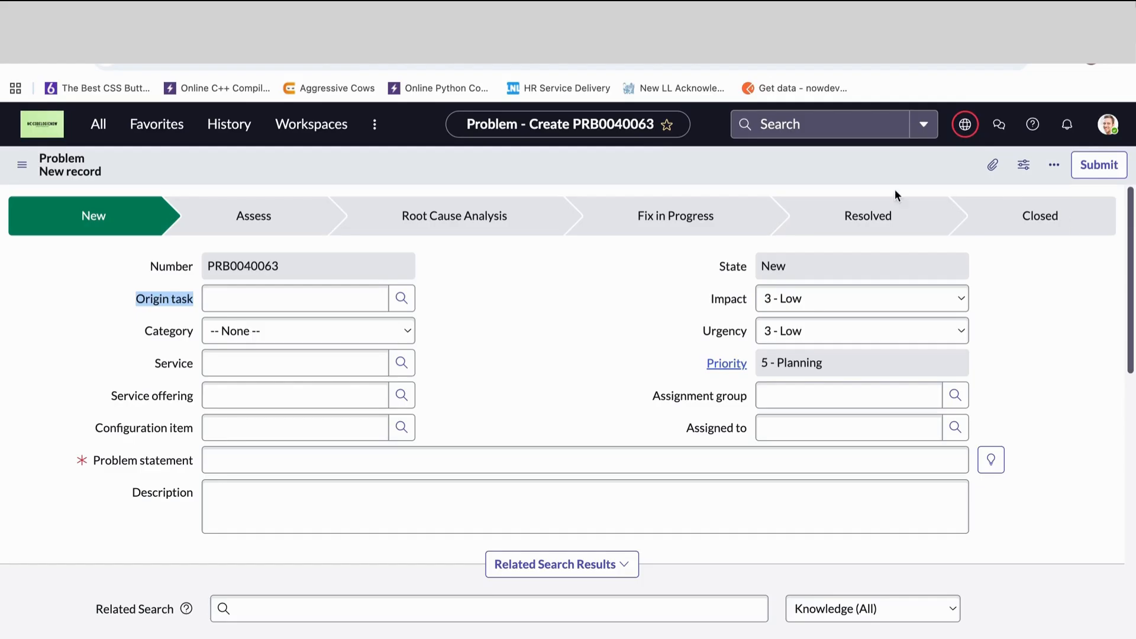
- Examine the problem form's Analysis Information section, highlighting the Workaround and Cause notes labels
scroll(581, 466, down, 7)
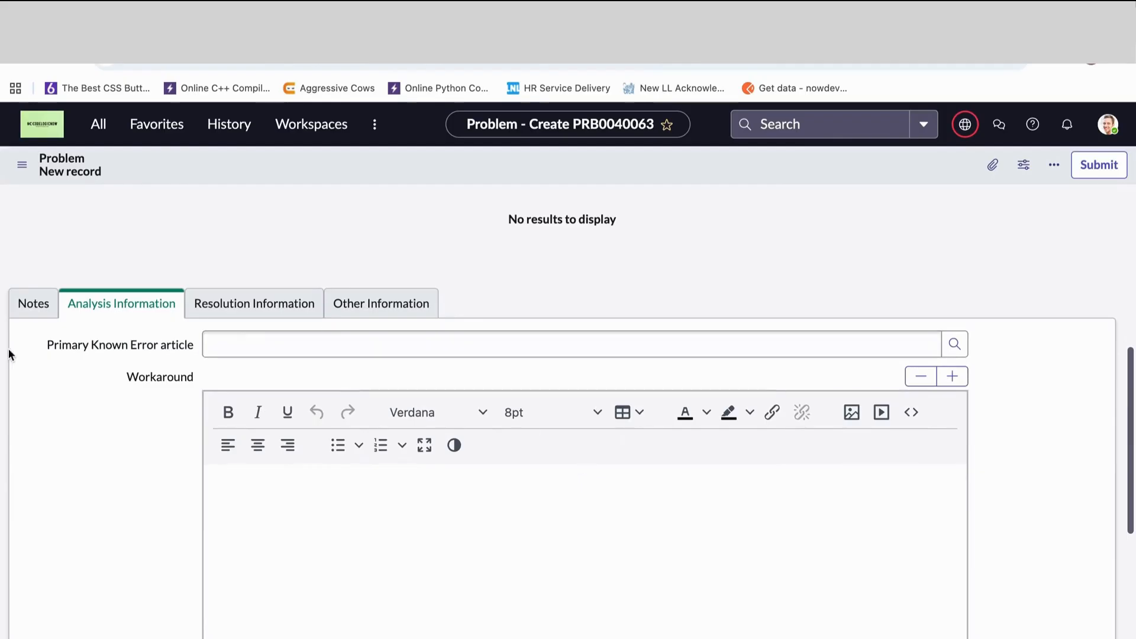
scroll(203, 397, up, 1)
scroll(203, 398, up, 8)
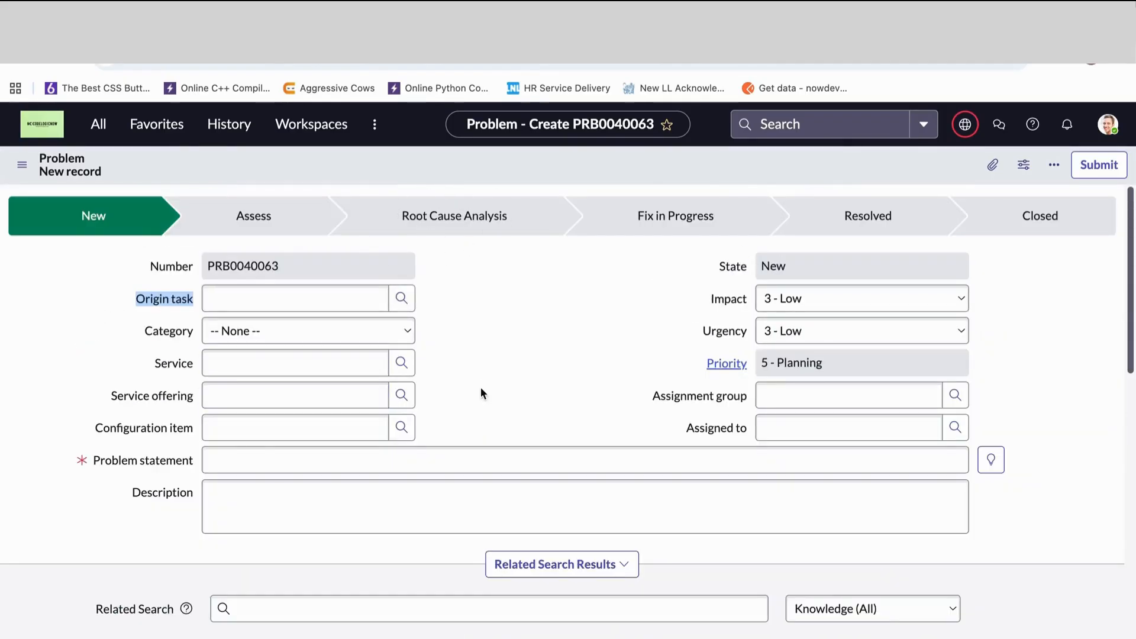
scroll(480, 387, down, 6)
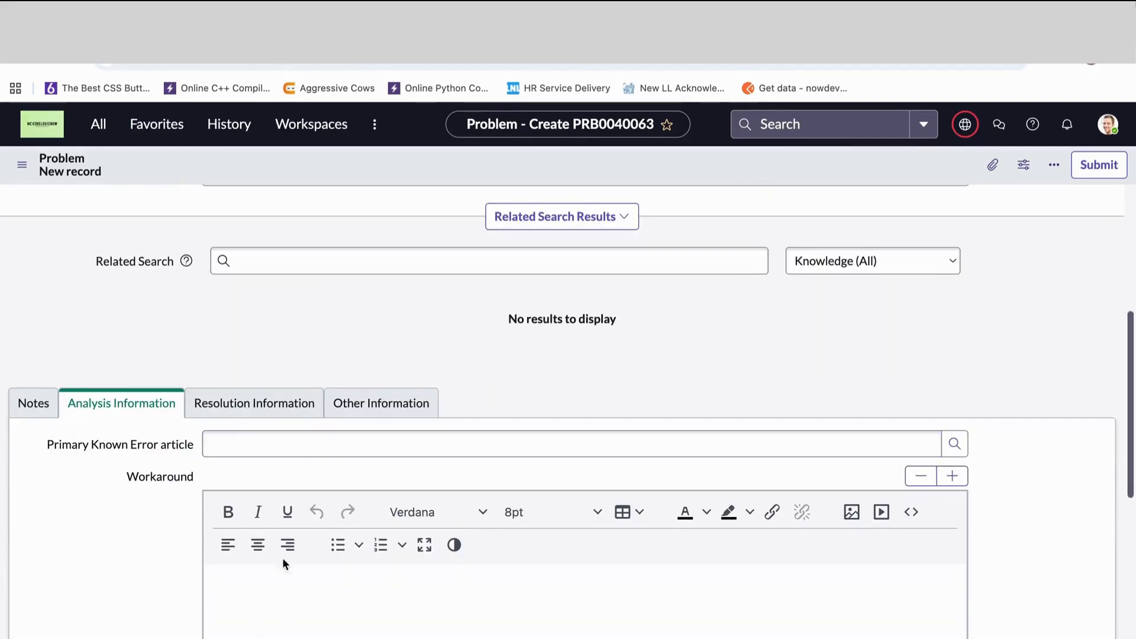
scroll(130, 573, down, 2)
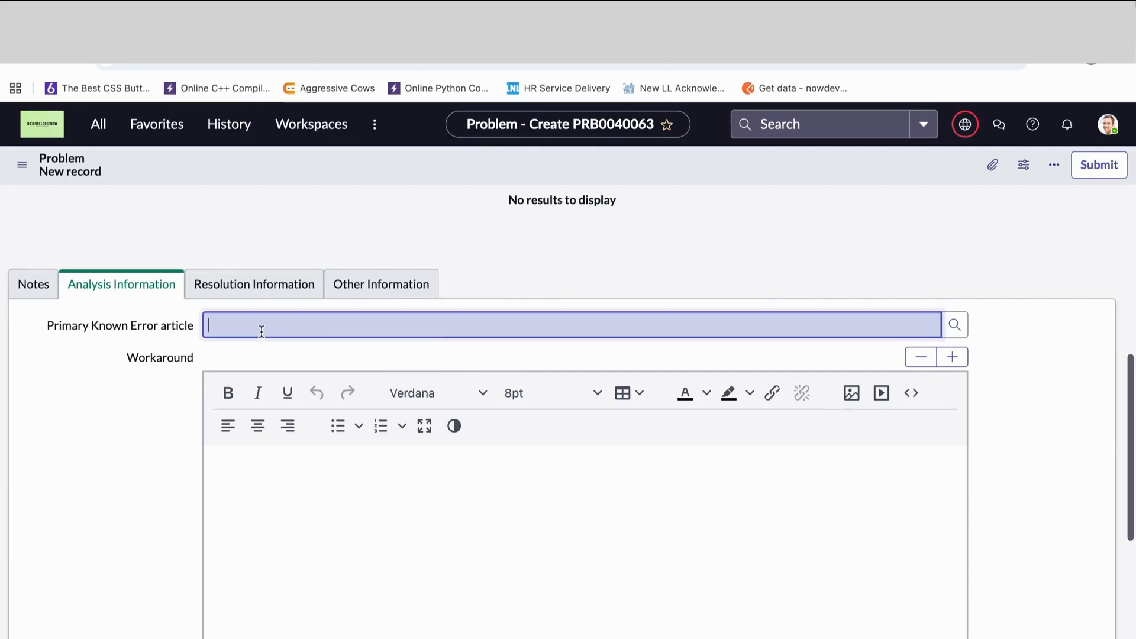
click(495, 334)
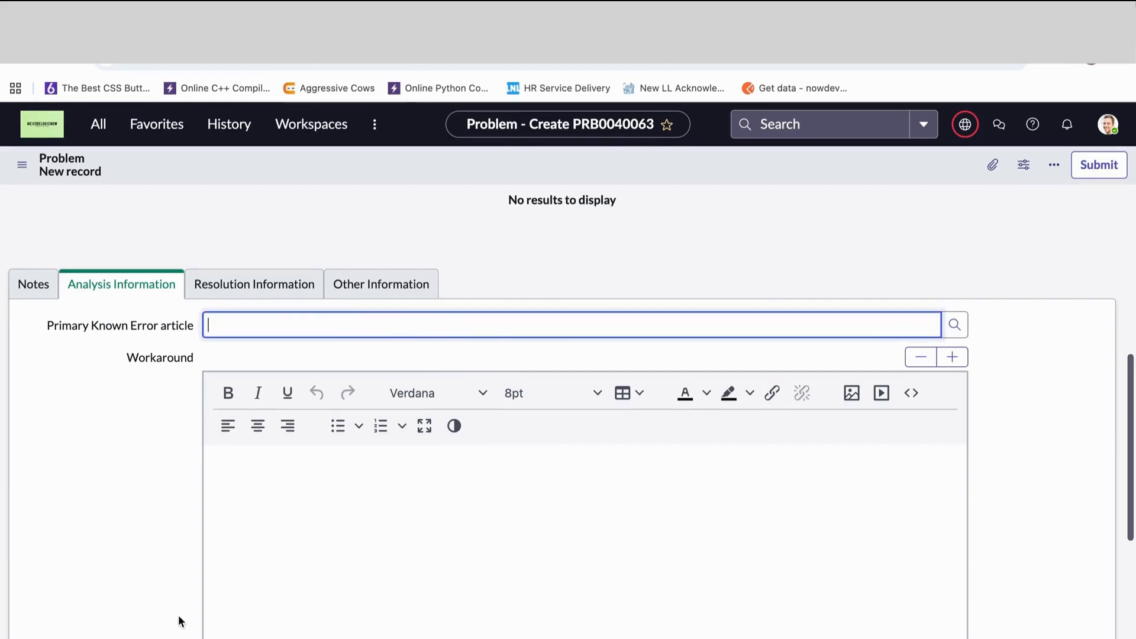
drag(112, 350, 242, 351)
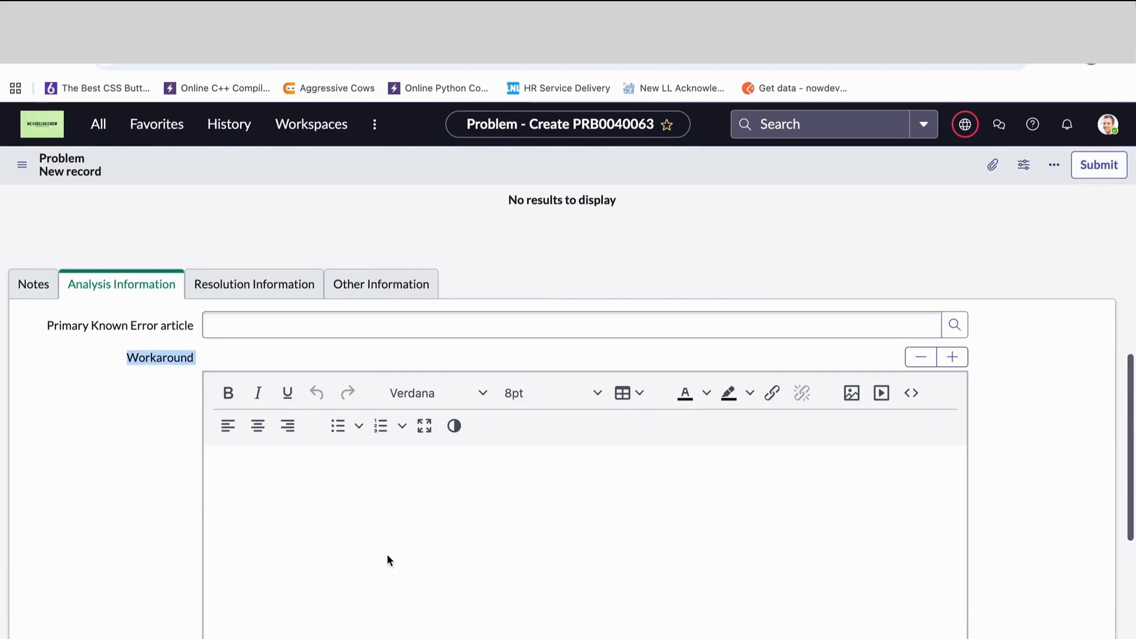
scroll(443, 373, down, 3)
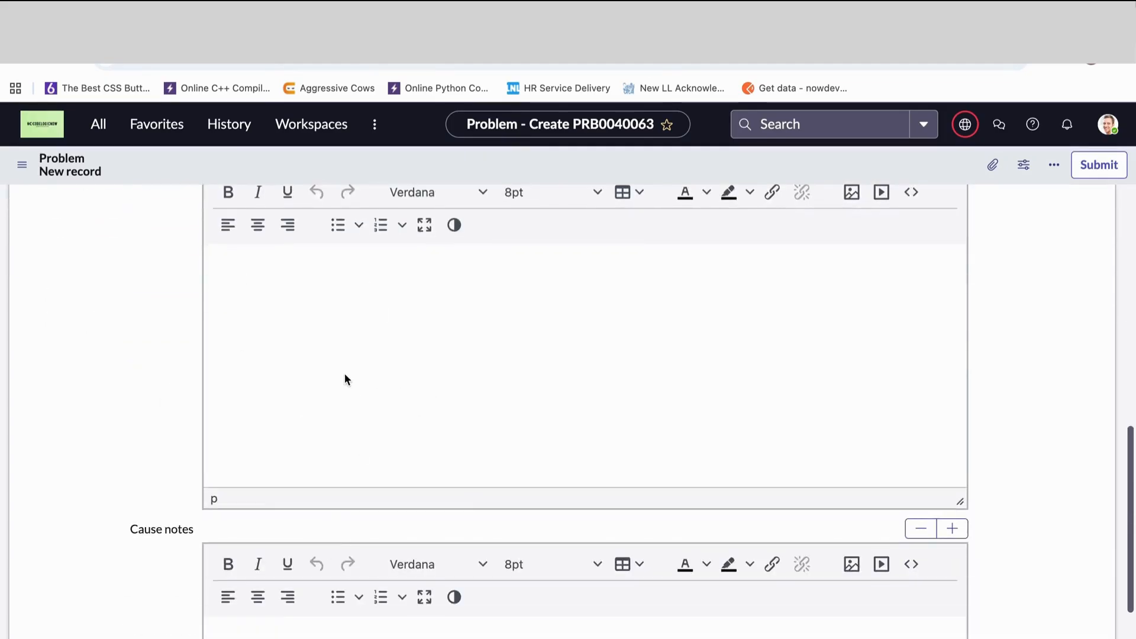
drag(125, 528, 257, 545)
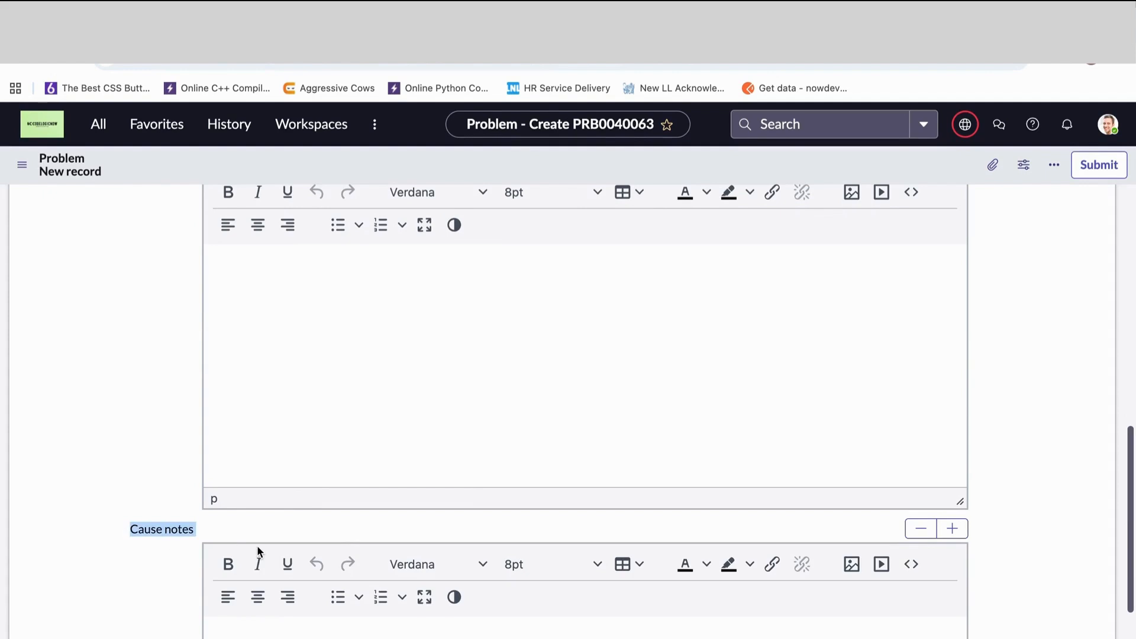
scroll(211, 553, down, 1)
scroll(317, 379, down, 2)
- Show the problem form's Other Information section and return to the main fields
scroll(308, 627, up, 5)
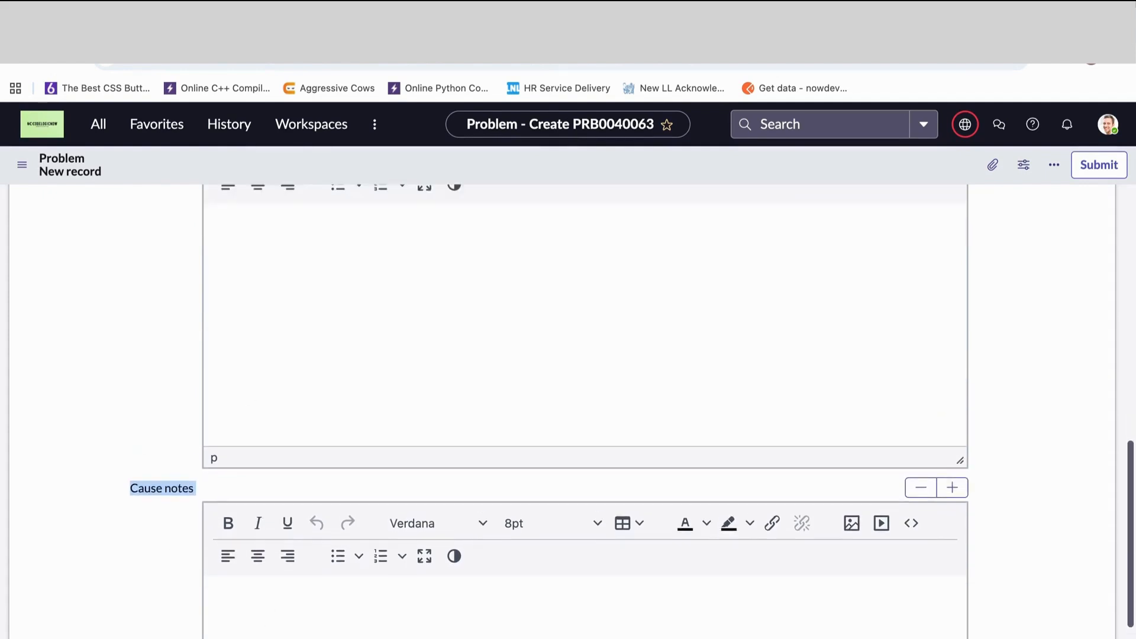
scroll(568, 415, up, 1)
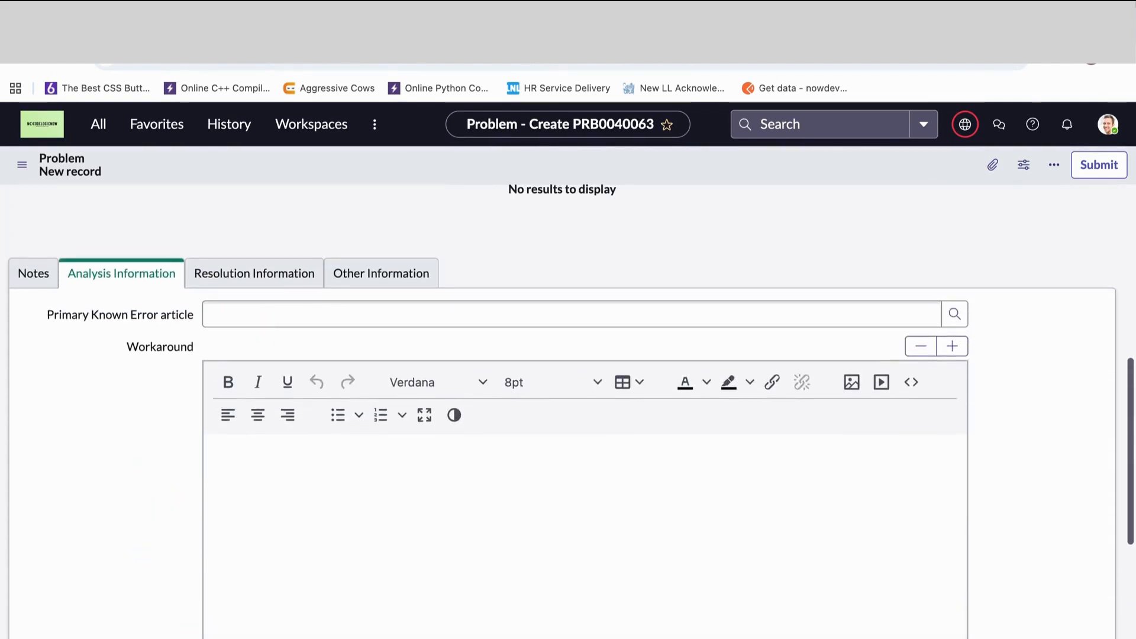
click(339, 273)
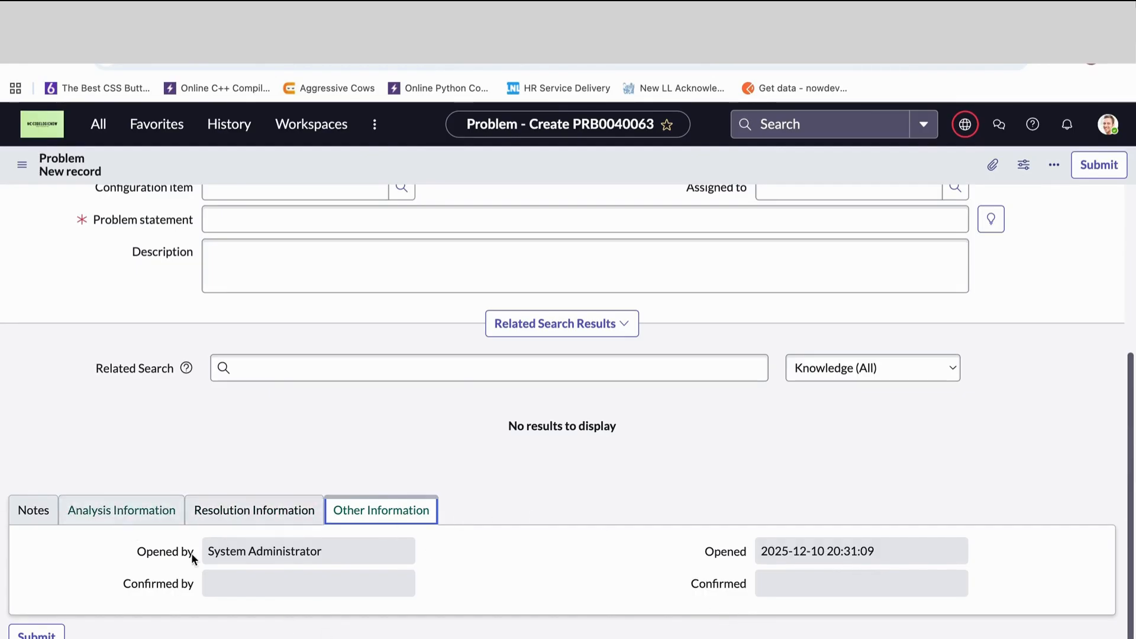
scroll(320, 562, up, 5)
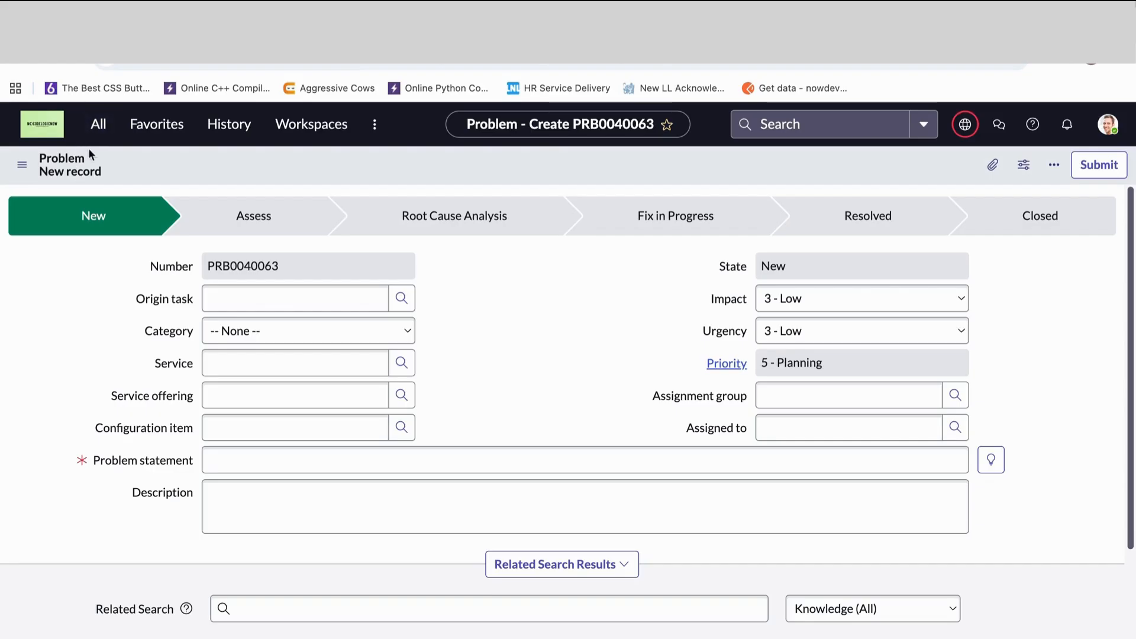
- Open the incident list with the navigator shortcut incident.list
click(99, 128)
text(incid)
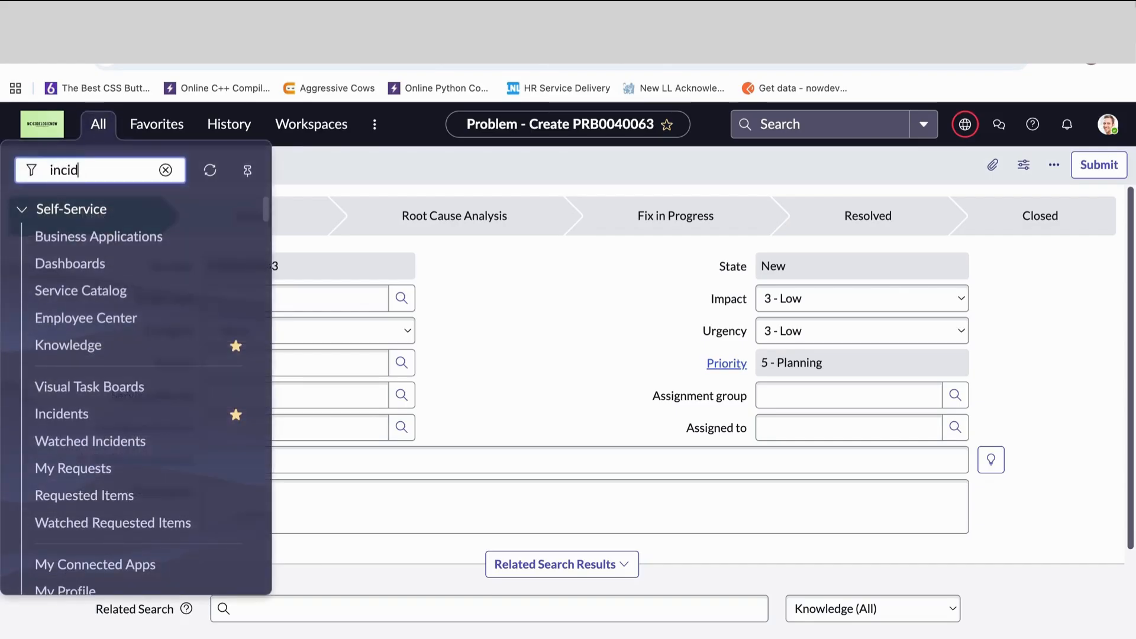
text(ent.list)
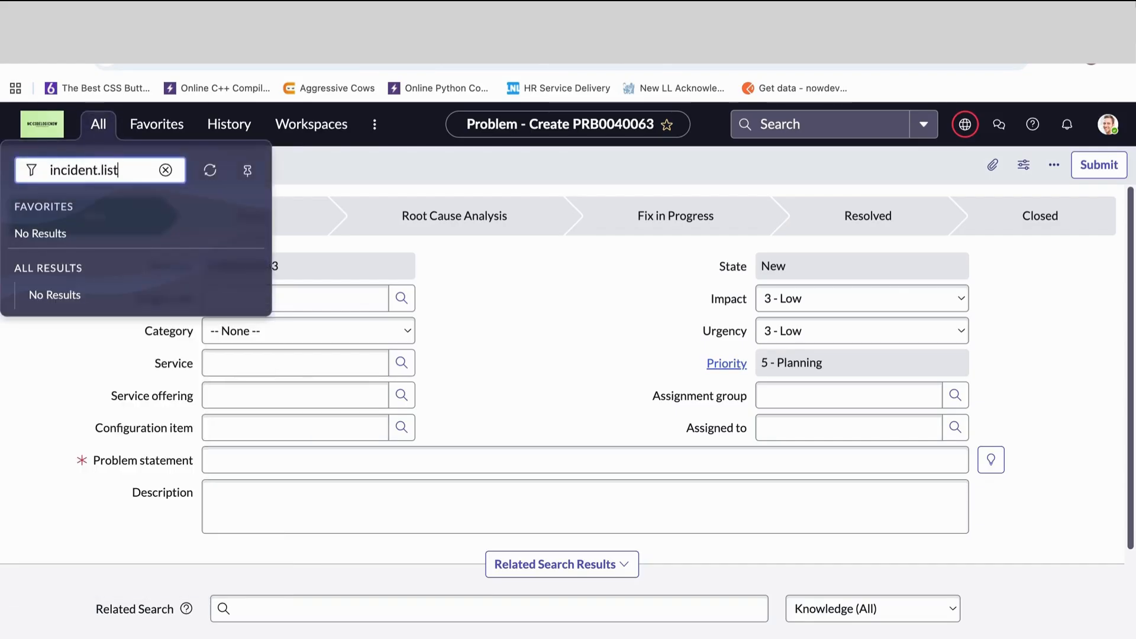
key(Return)
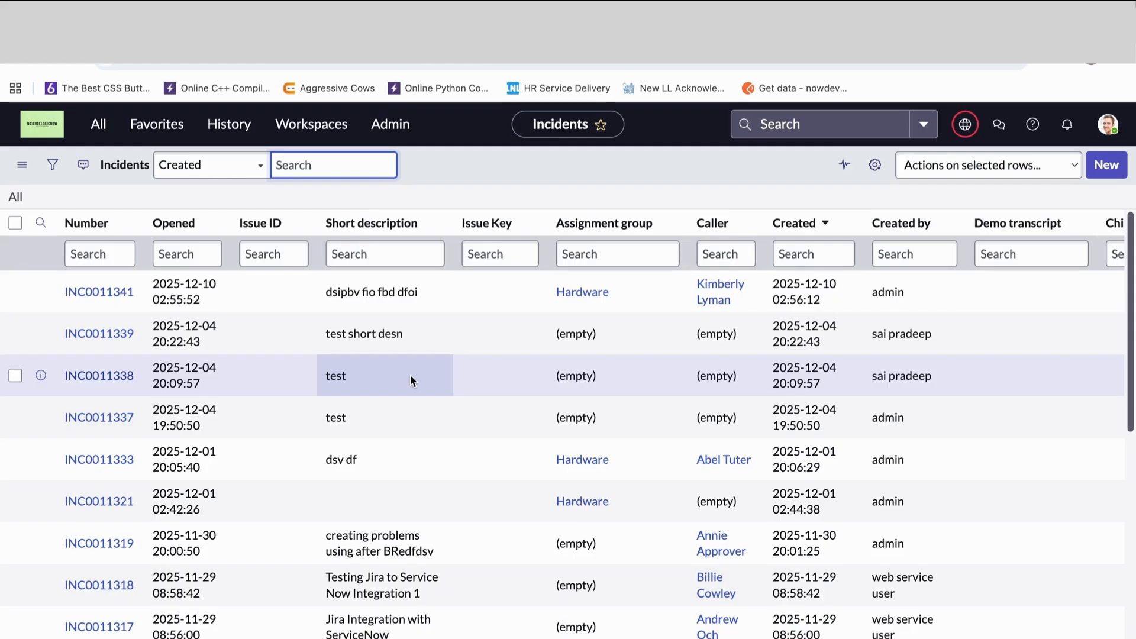
key(ctrl+v)
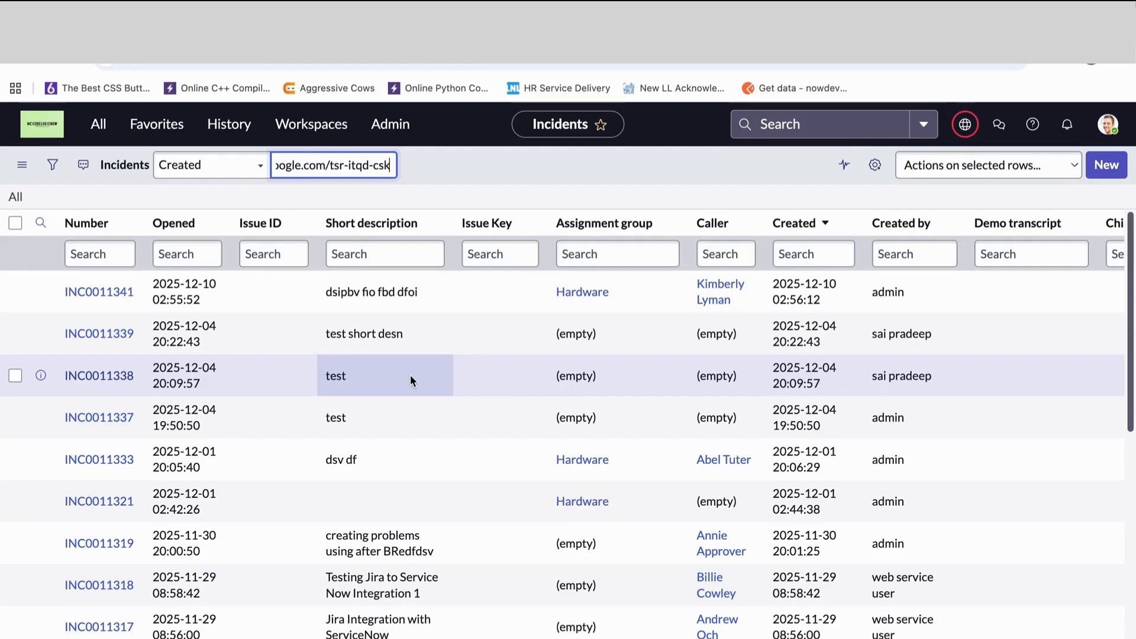
- Personalize the incident list's columns, reviewing the available and selected fields and adding Resolved to the selected ones
click(875, 166)
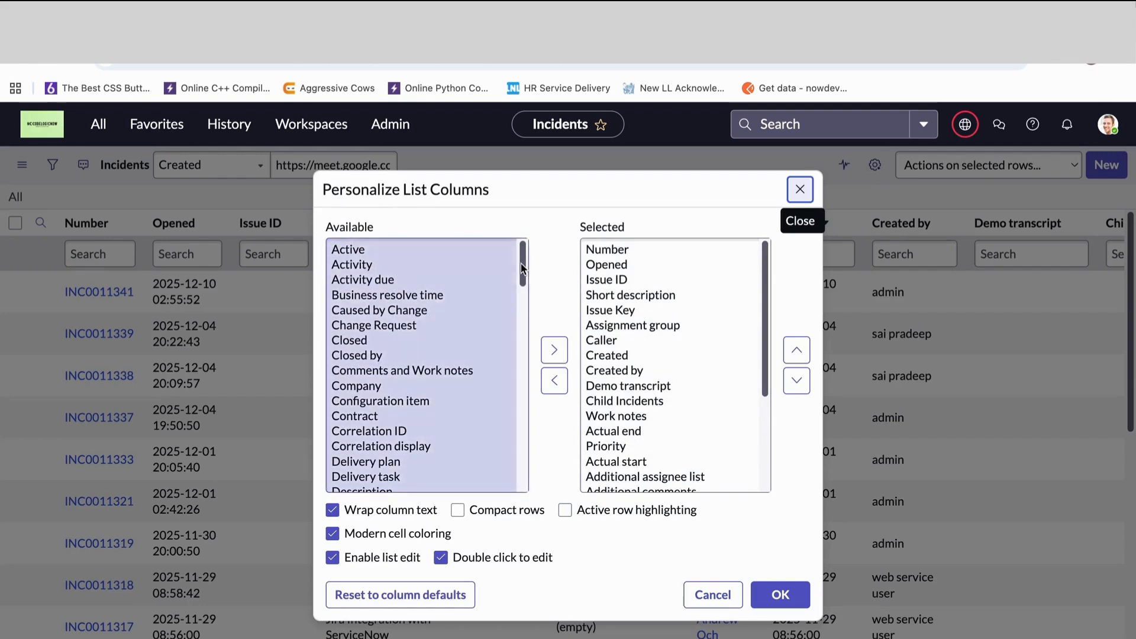
mouse_move(523, 263)
mouse_down()
mouse_move(514, 446)
mouse_move(520, 373)
mouse_move(518, 400)
mouse_up()
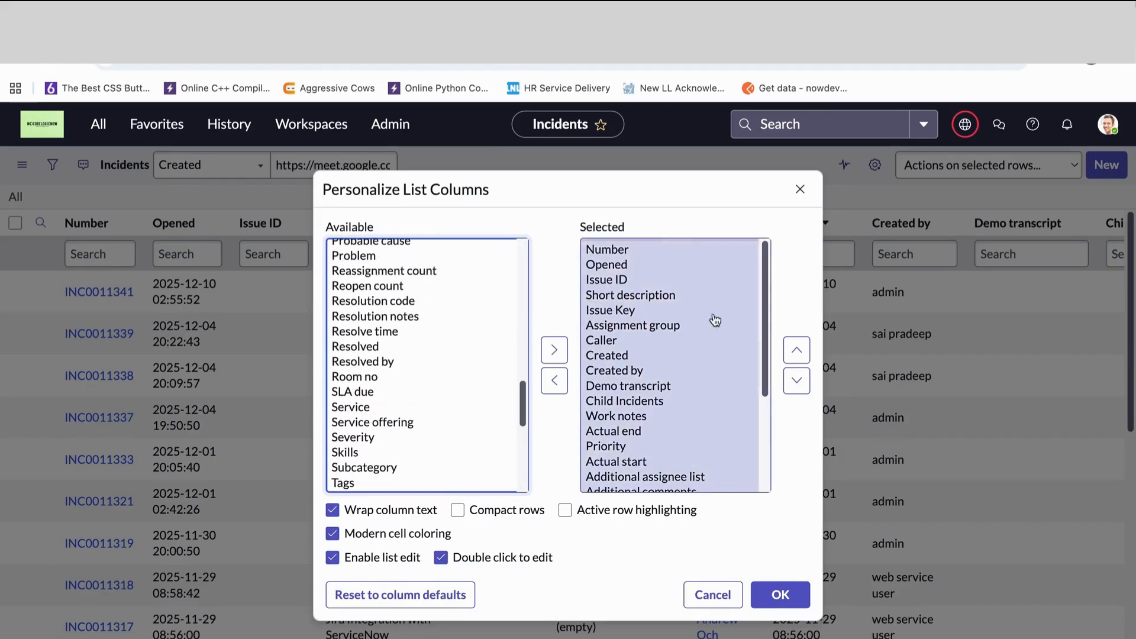
drag(766, 344, 771, 434)
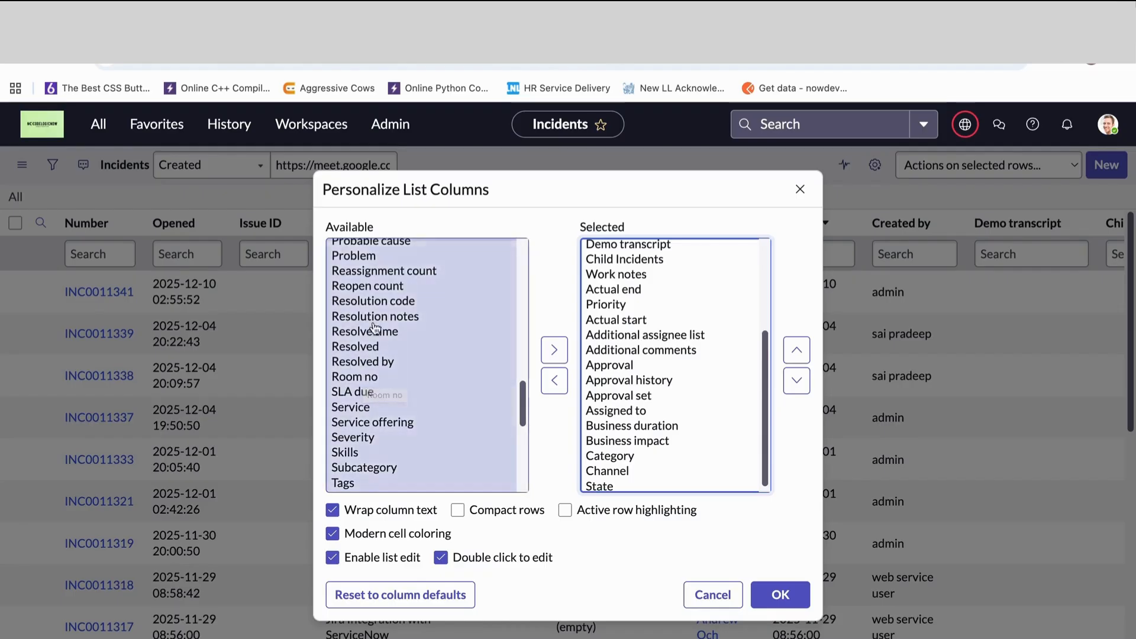
click(354, 349)
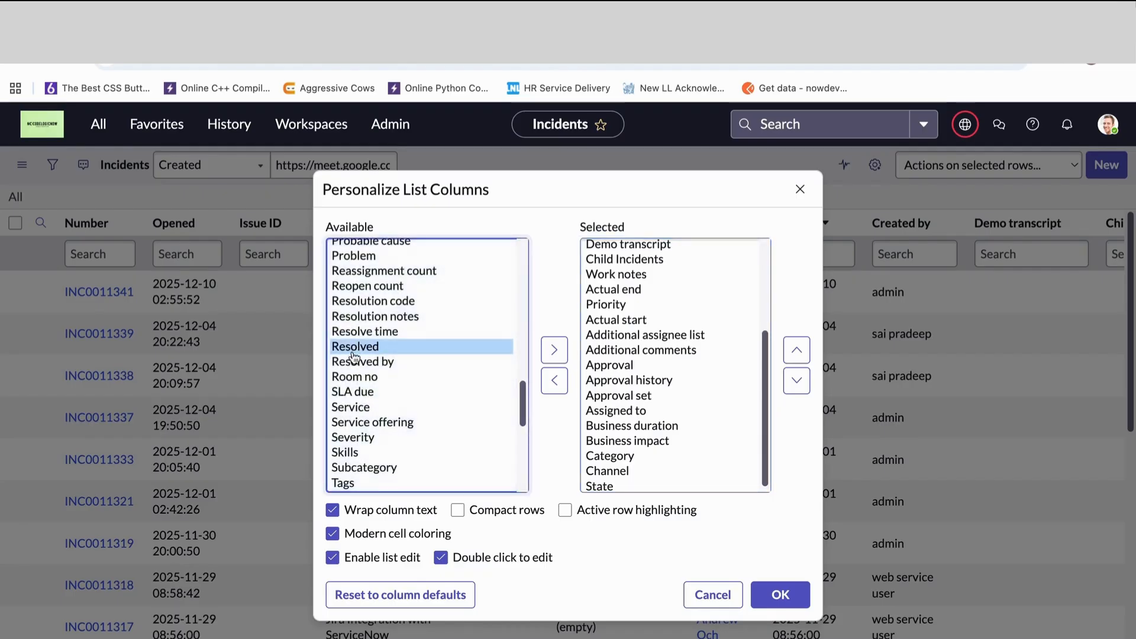
click(554, 354)
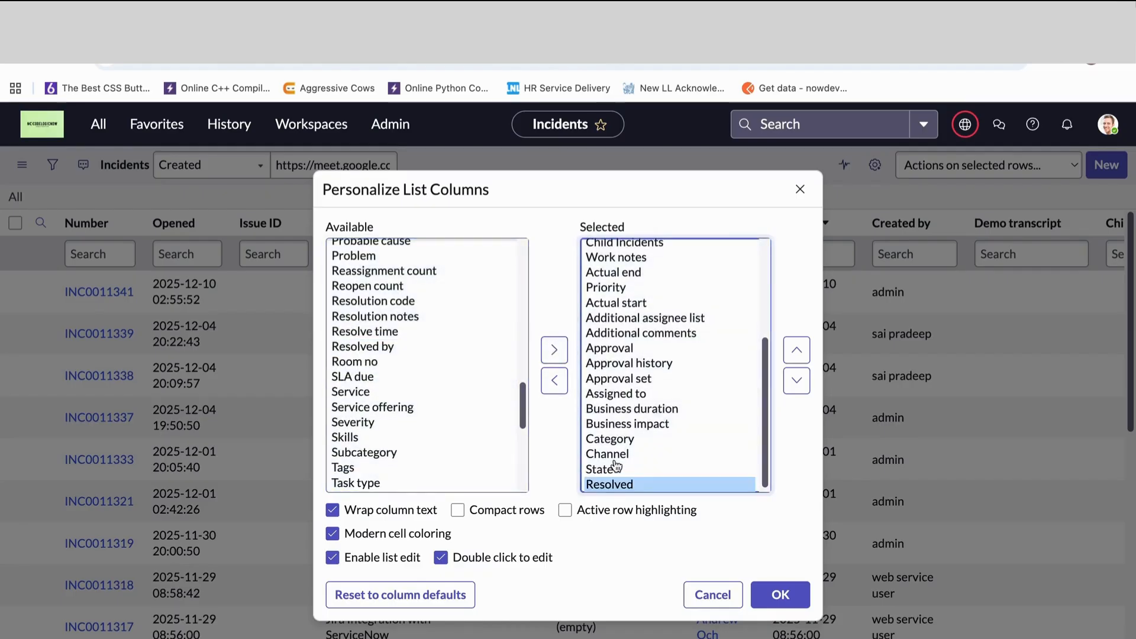
- Move the Resolved column up to directly after Issue Key, apply the column layout and leave the column settings closed
click(799, 356)
triple_click(799, 354)
triple_click(799, 354)
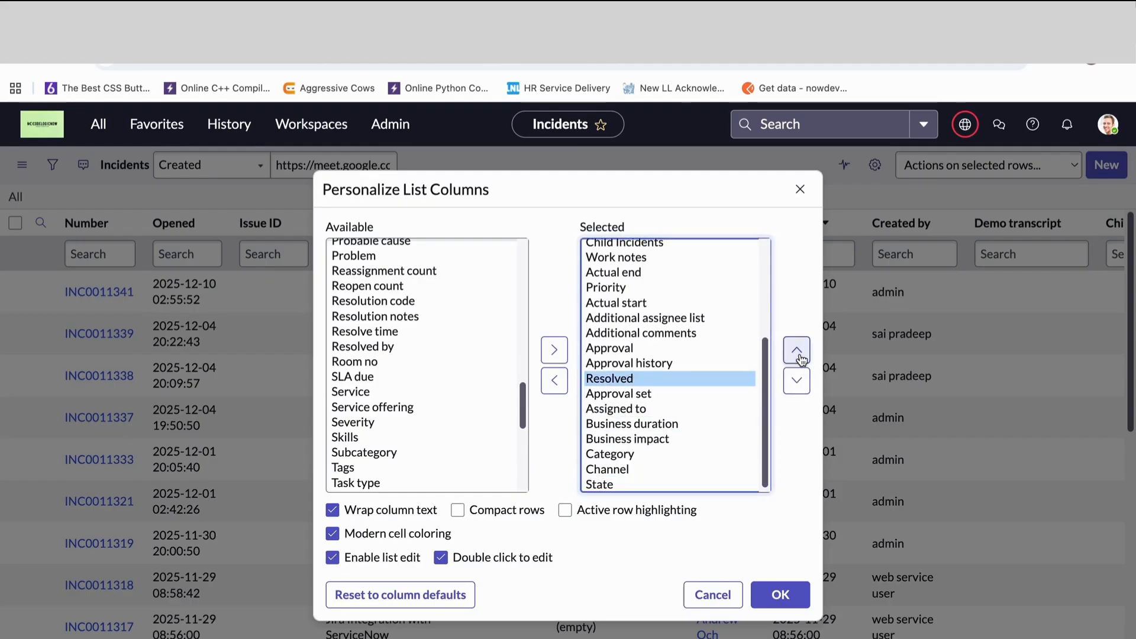
triple_click(799, 381)
double_click(797, 353)
double_click(797, 354)
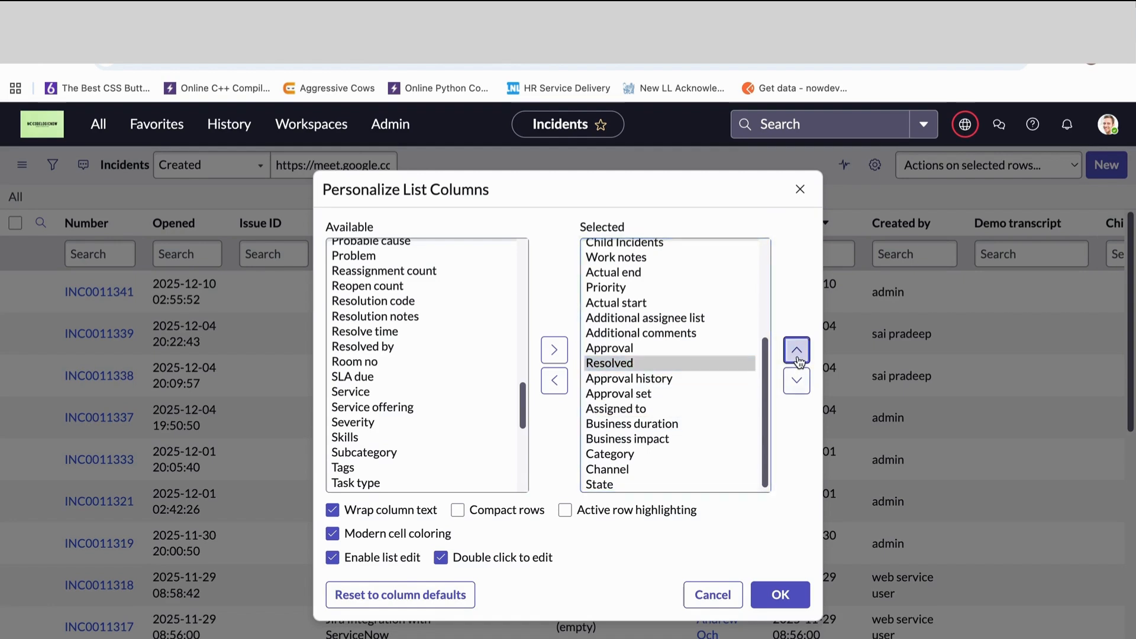
triple_click(798, 355)
double_click(798, 356)
triple_click(798, 354)
click(797, 353)
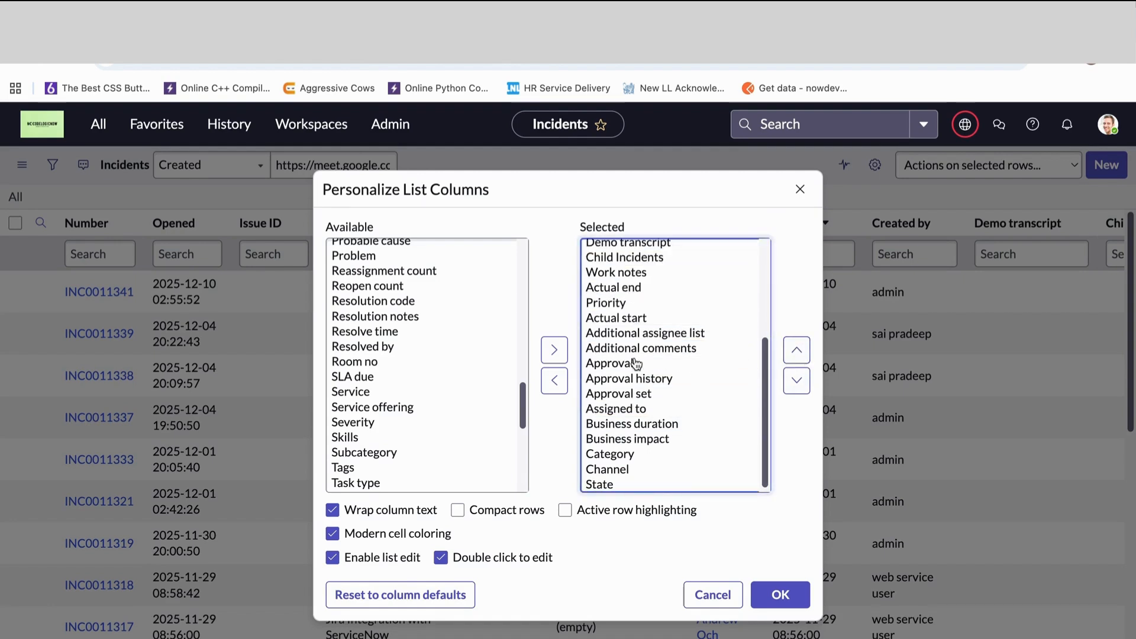
scroll(637, 364, up, 5)
double_click(797, 350)
double_click(796, 349)
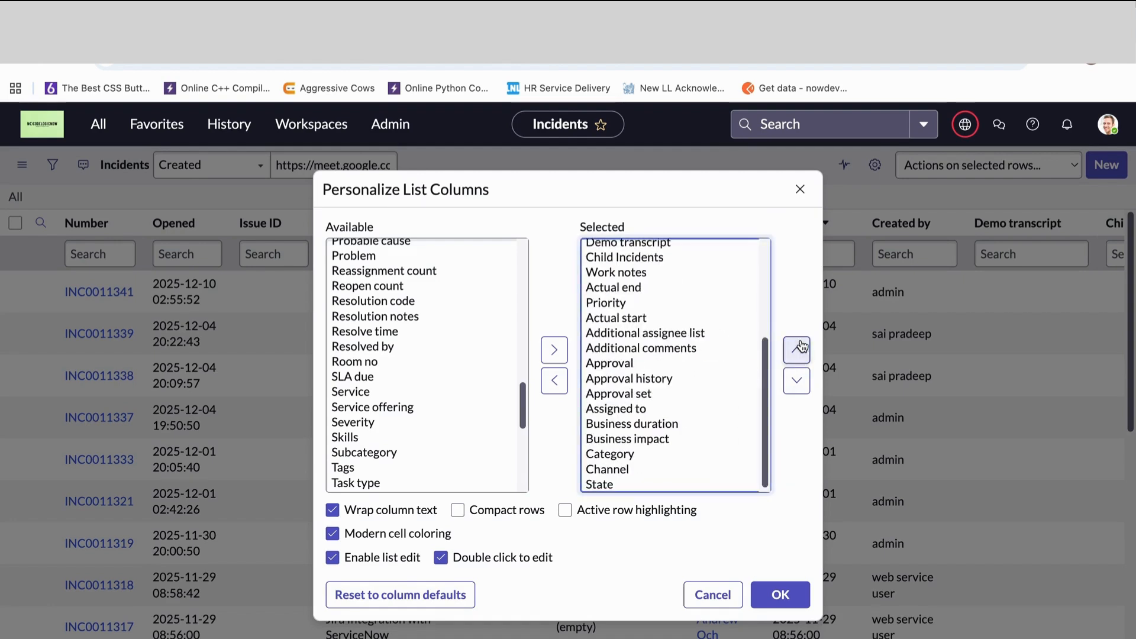
scroll(620, 281, up, 5)
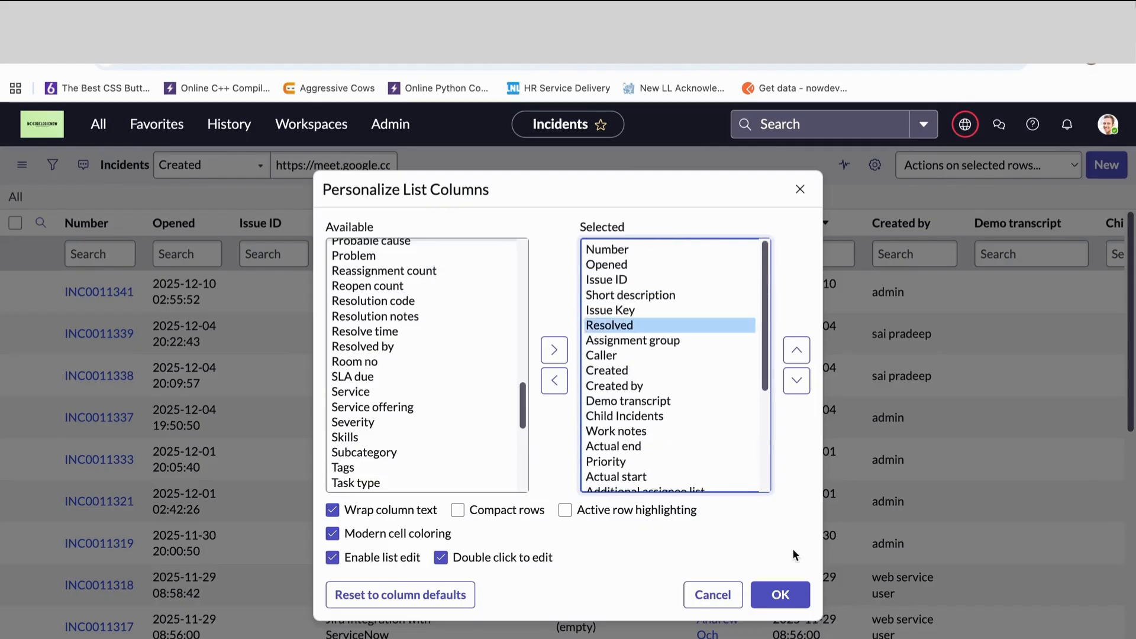
click(781, 595)
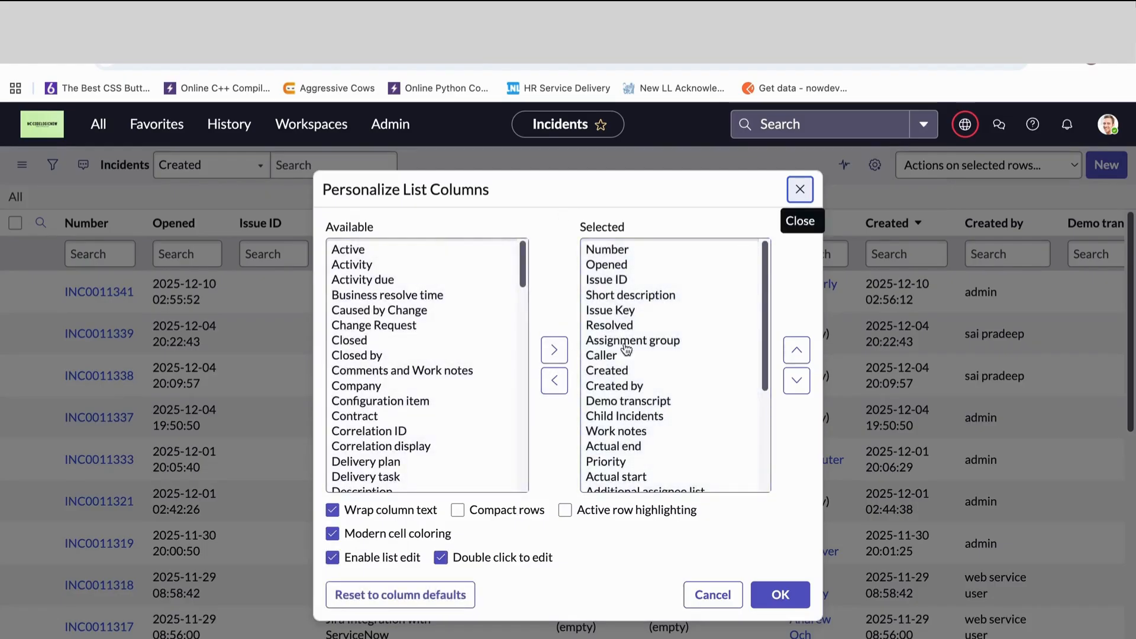
click(799, 189)
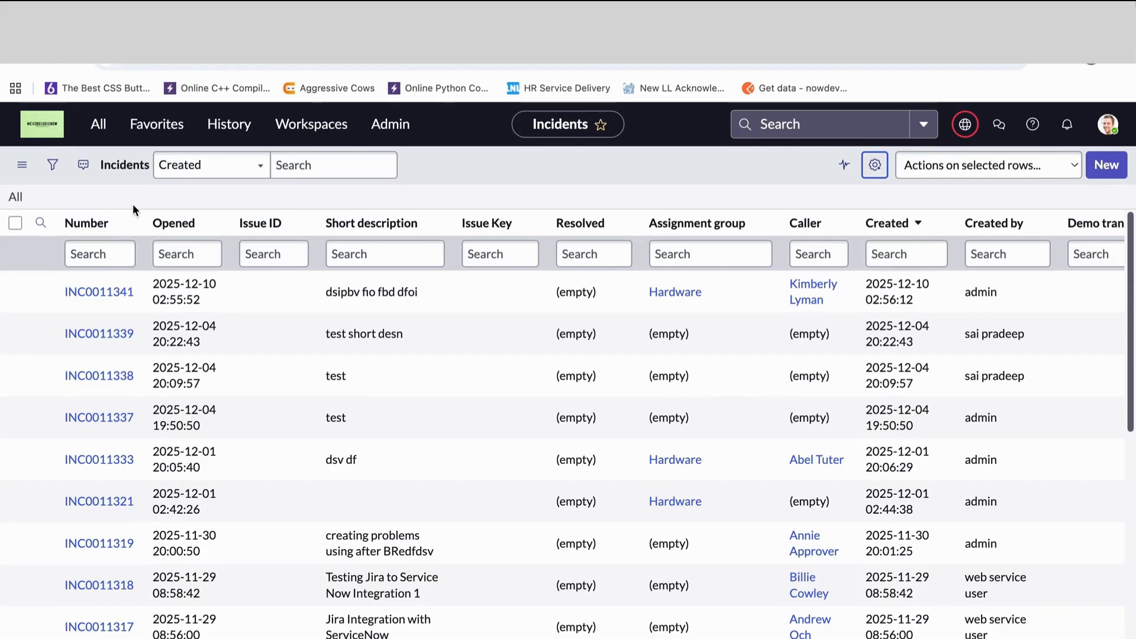
- Filter the incident list by Short description with *test and look through the matching records
click(334, 252)
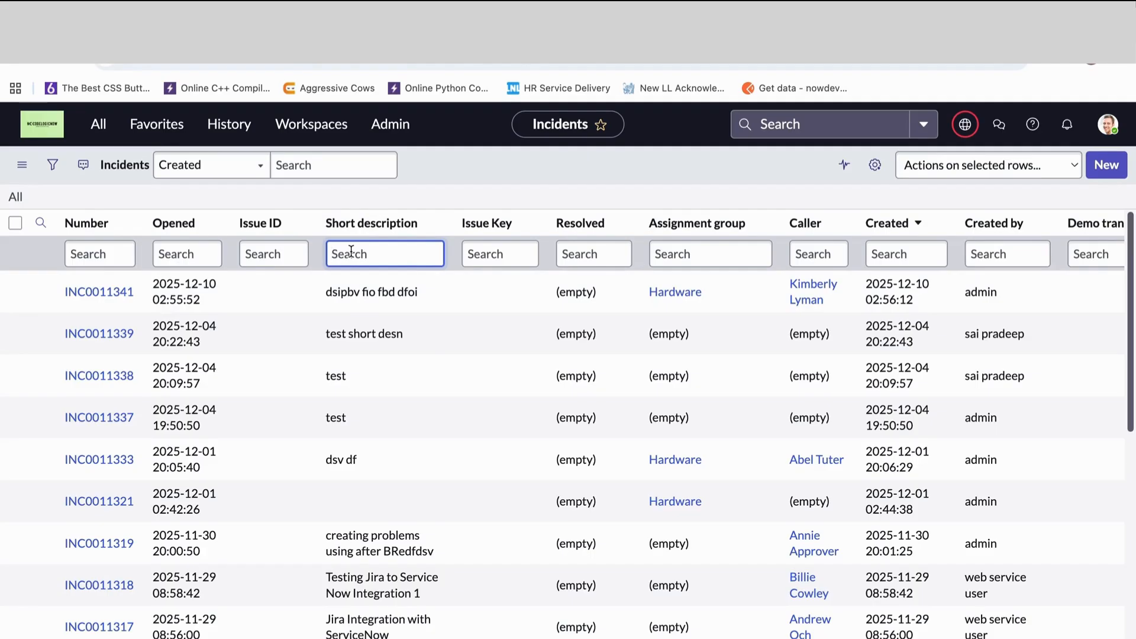
text(*test)
key(Return)
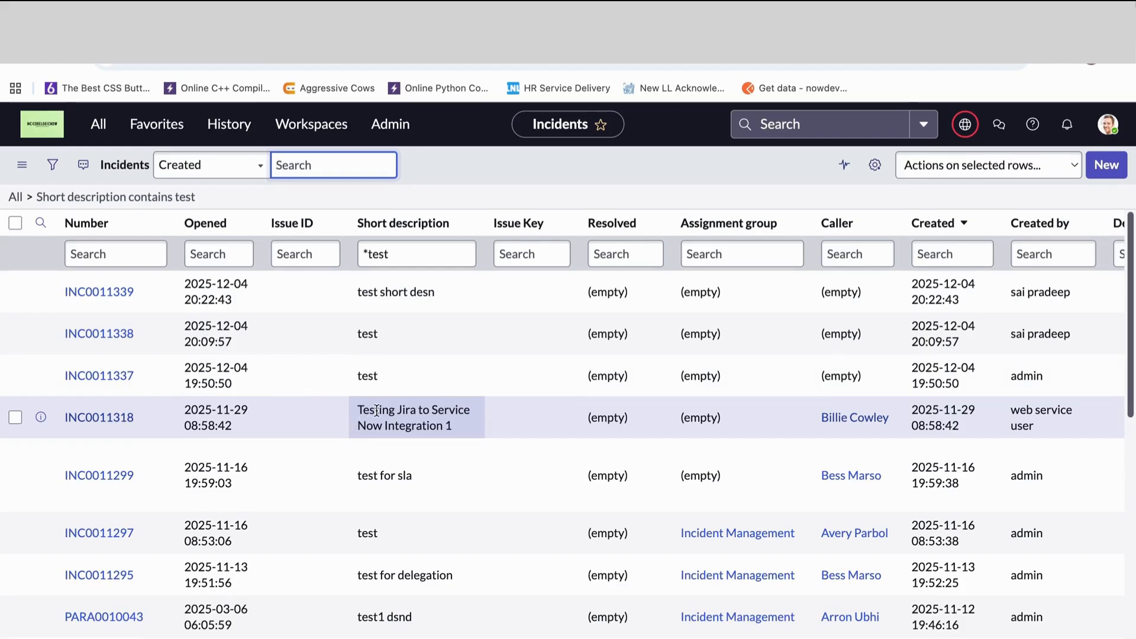
scroll(399, 535, down, 1)
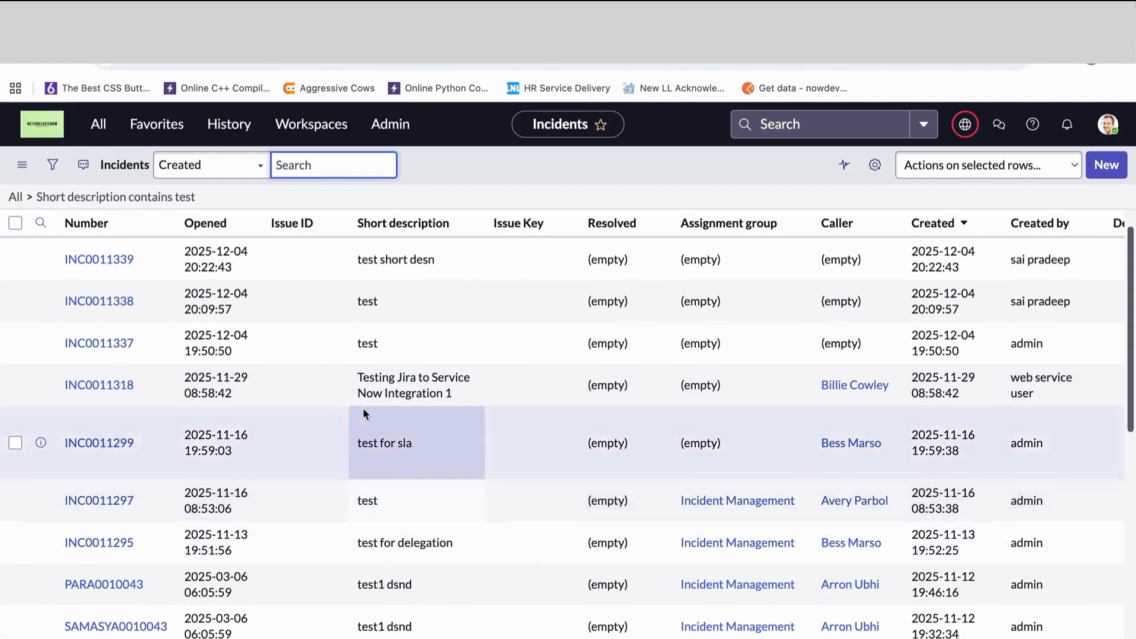
scroll(372, 385, up, 1)
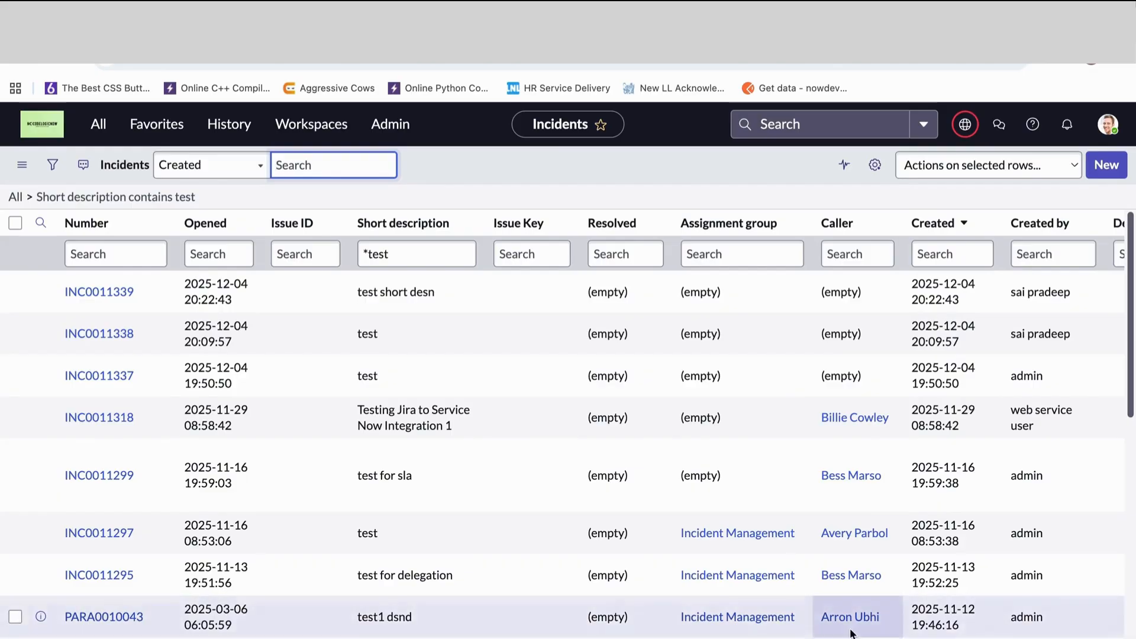
- Narrow the filtered incidents by Caller with *arr, and clear all filters to return to the full list
click(840, 253)
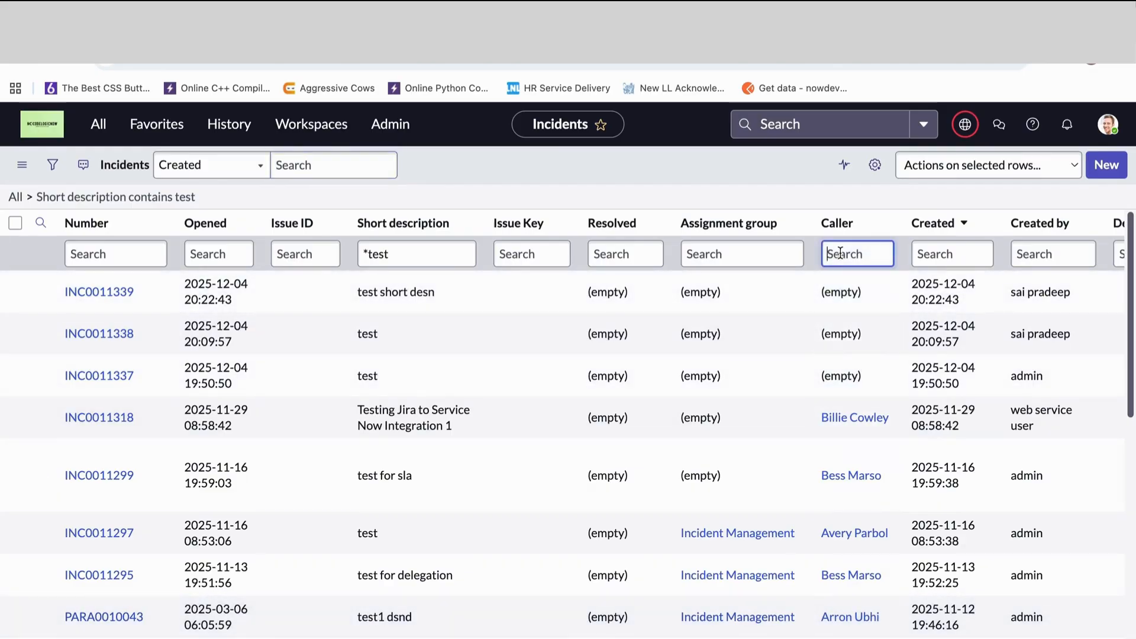
text(*arr)
key(Return)
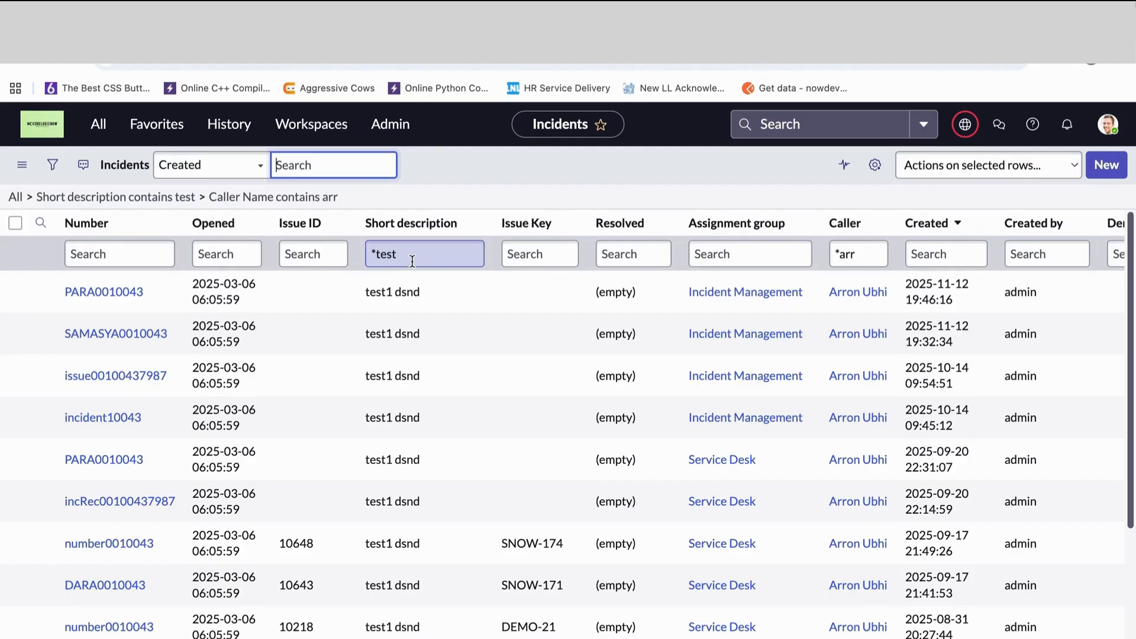
click(15, 197)
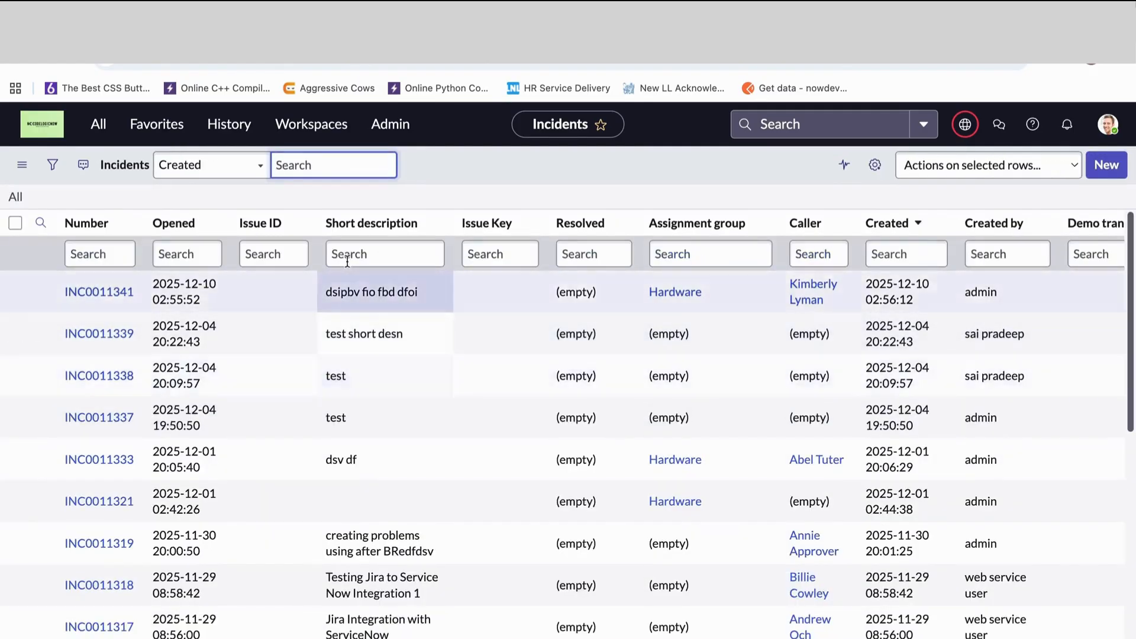
- Filter the incident list to short descriptions starting with test and look through the matching records
click(348, 255)
text(testy)
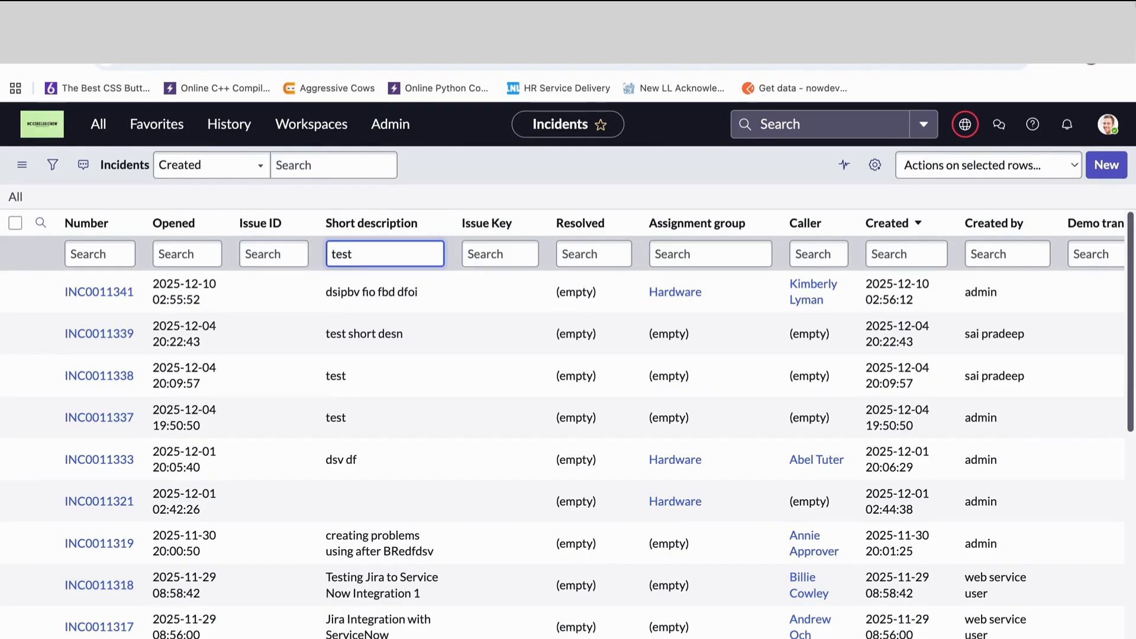
key(Return)
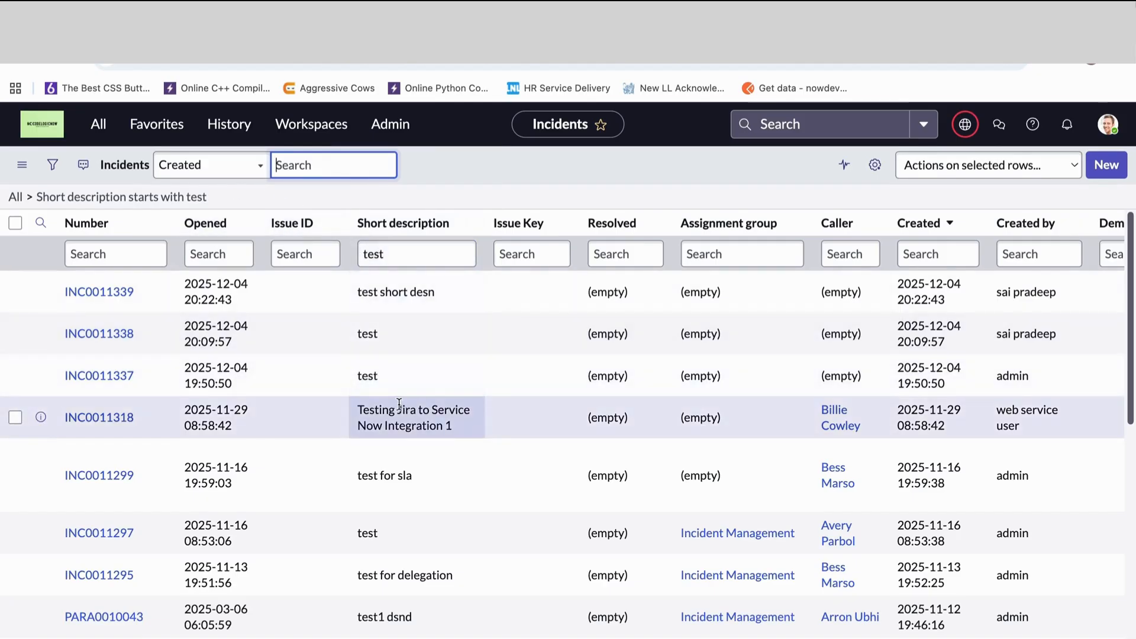
scroll(399, 404, down, 1)
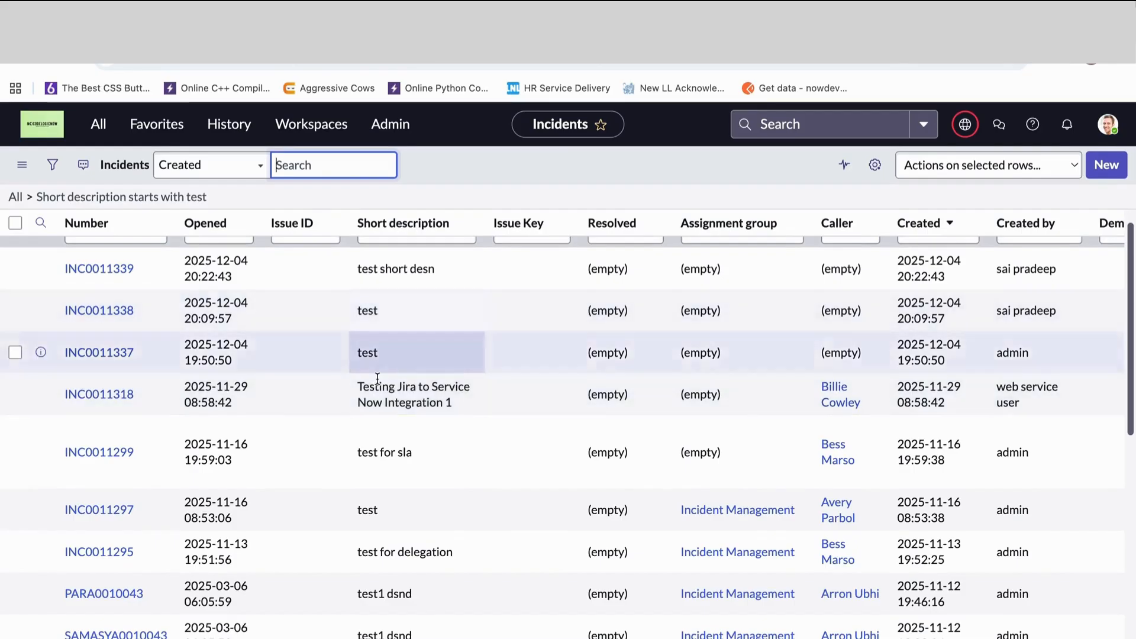
scroll(423, 430, up, 1)
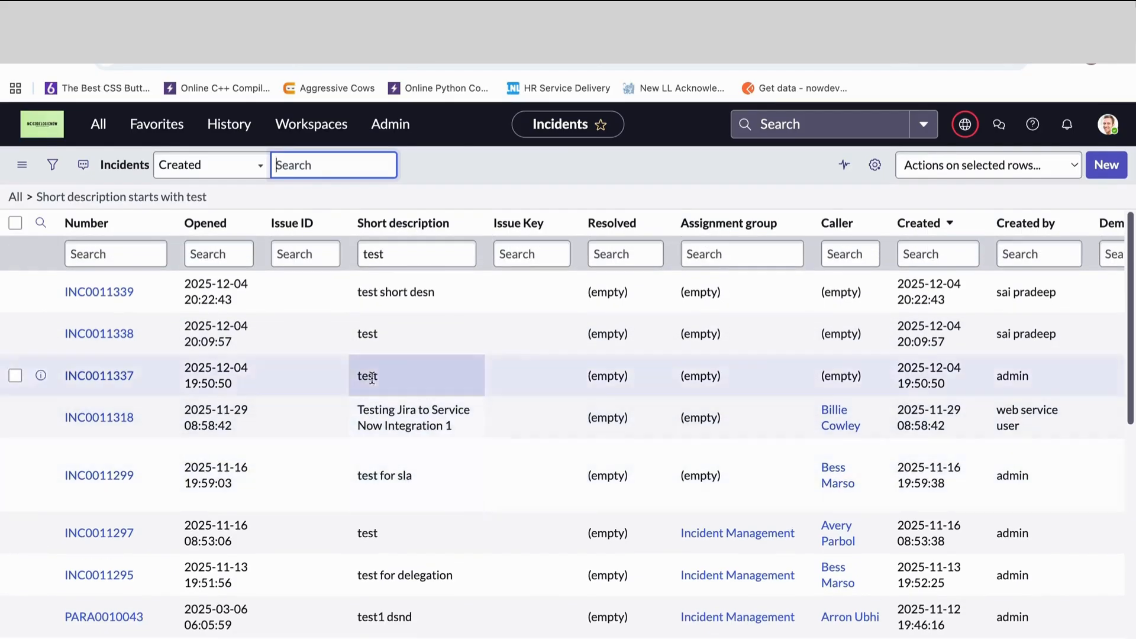
- Restrict the Short description filter to the exact match =test, and clear it to return to the full incident list
click(363, 255)
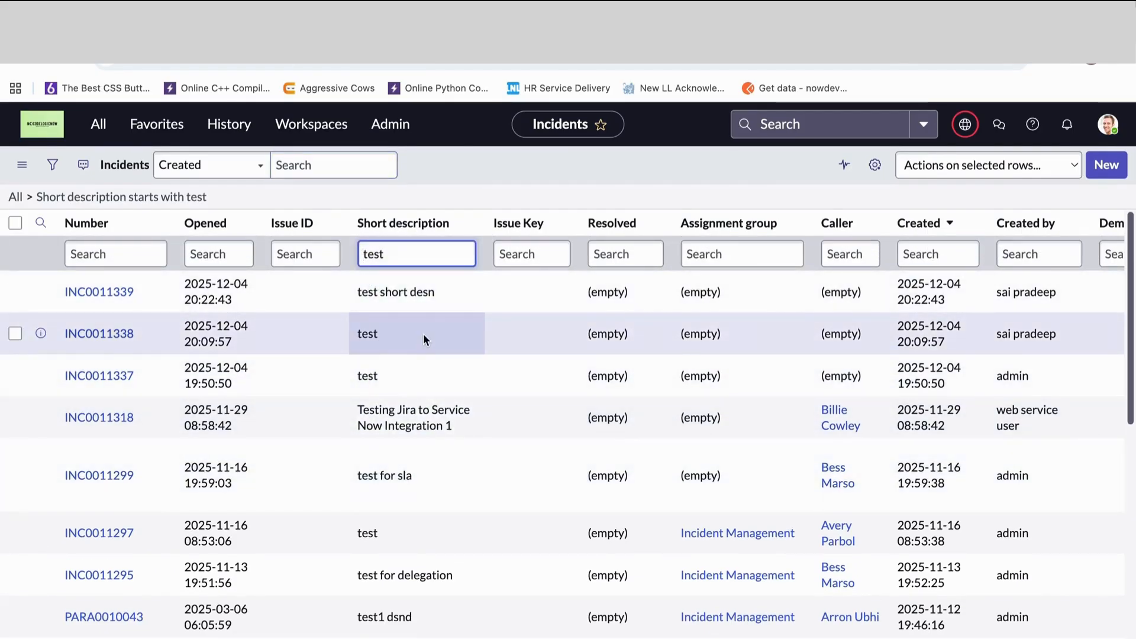
text(=)
key(Return)
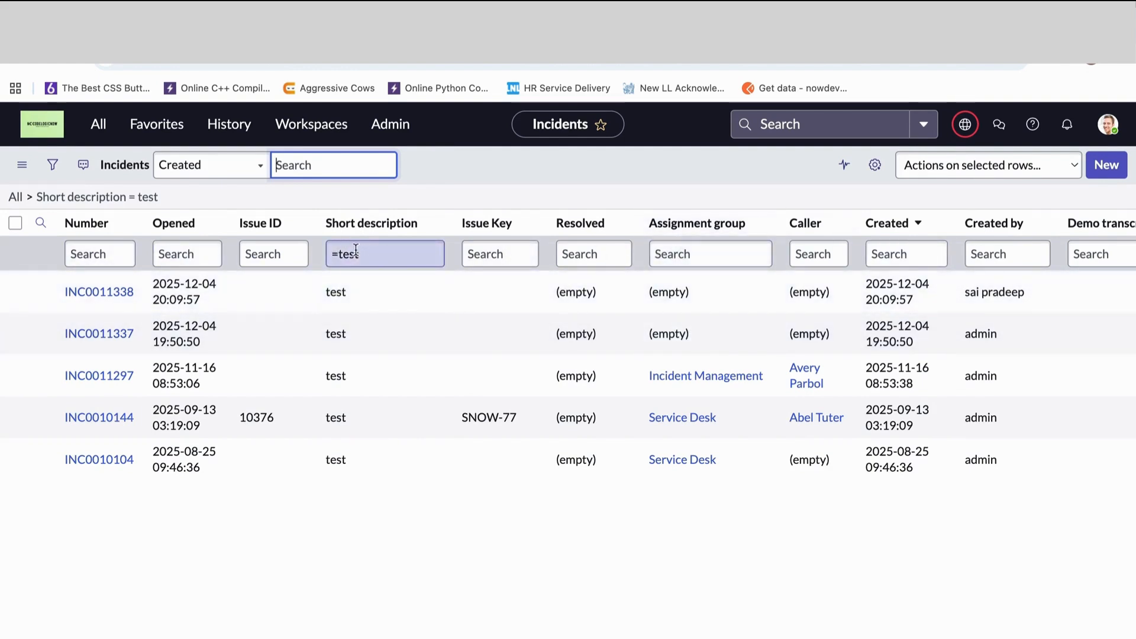
drag(331, 255, 434, 255)
key(BackSpace)
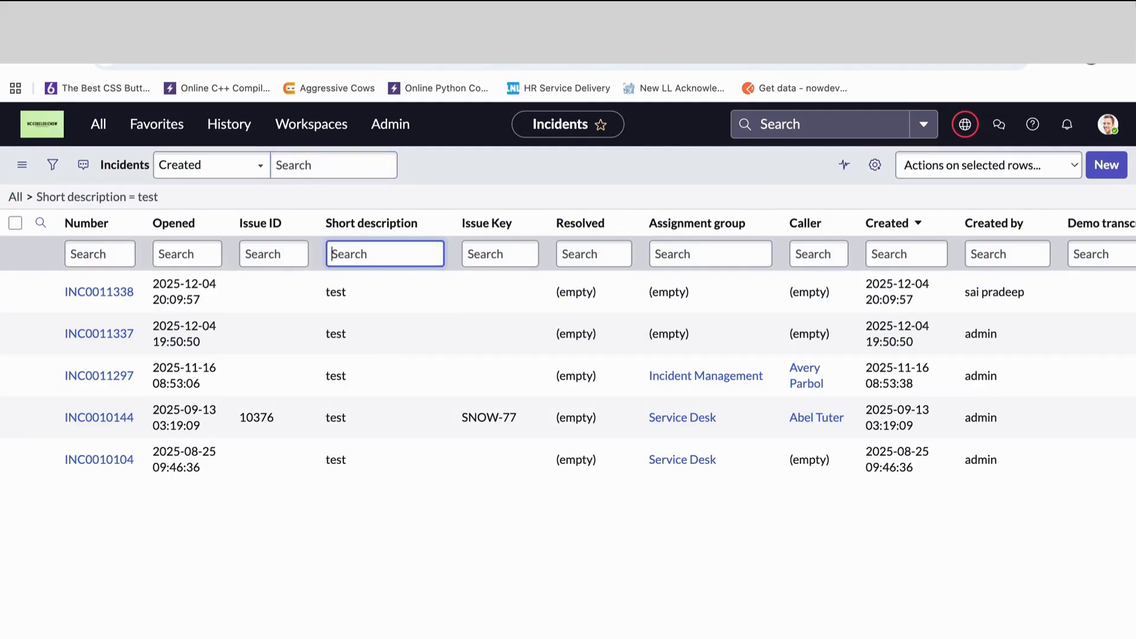
click(15, 197)
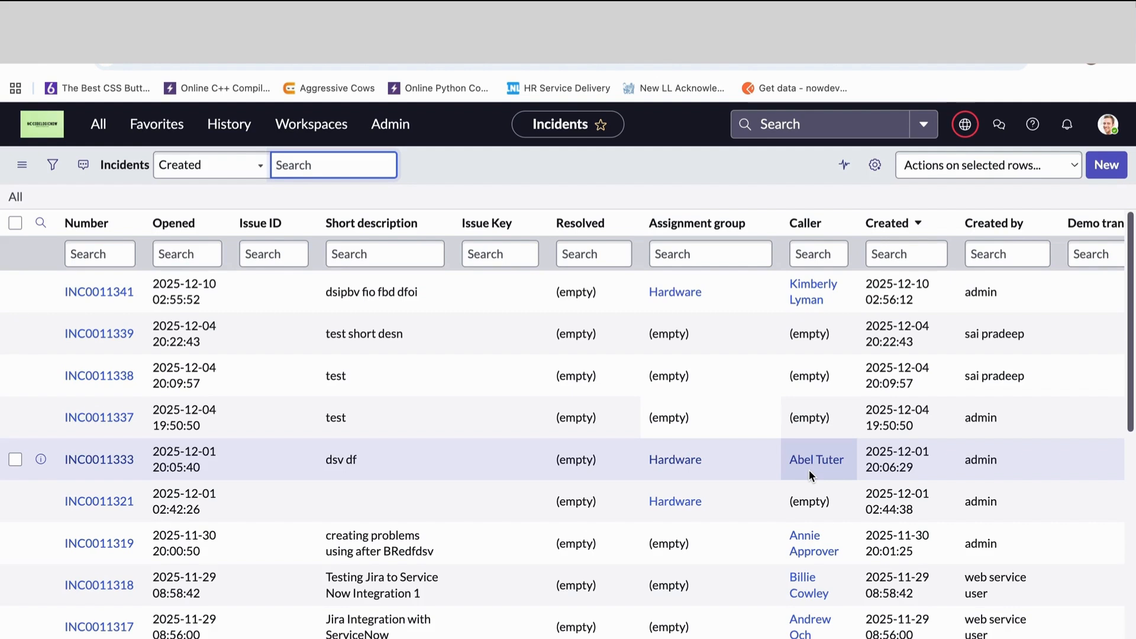
click(819, 254)
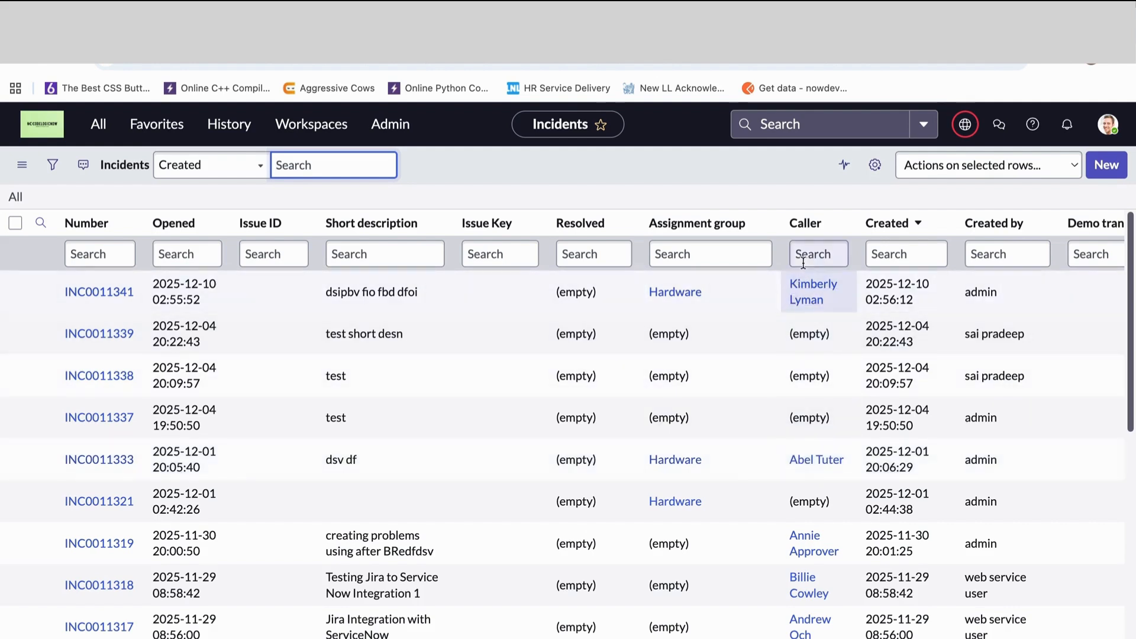
text(abel)
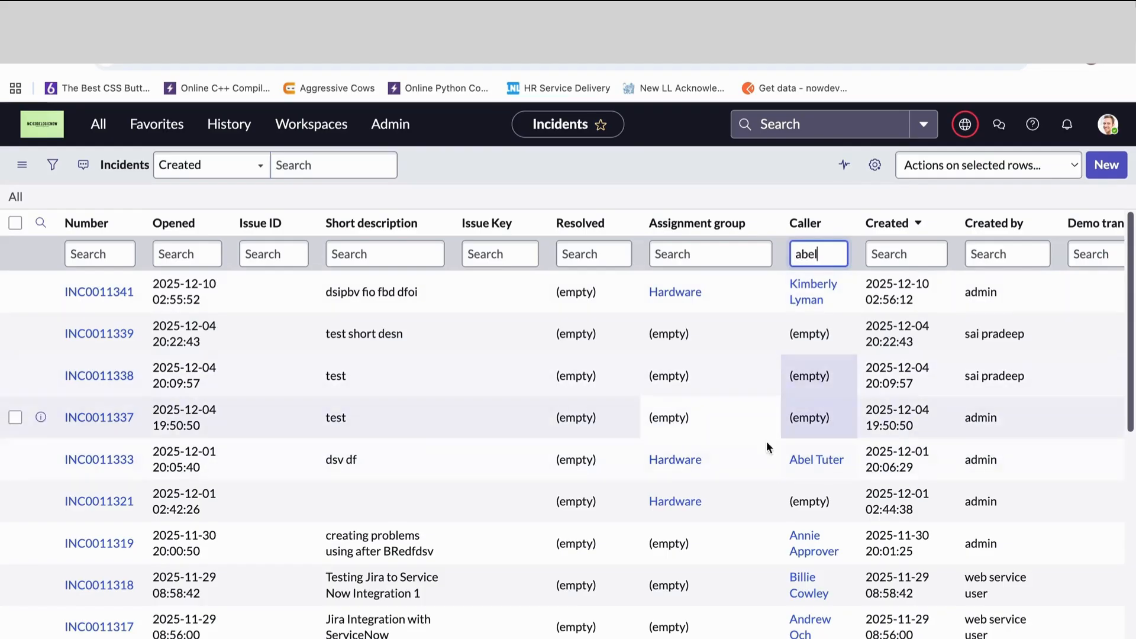
key(BackSpace)
key(BackSpace)
key(BackSpace)
key(BackSpace)
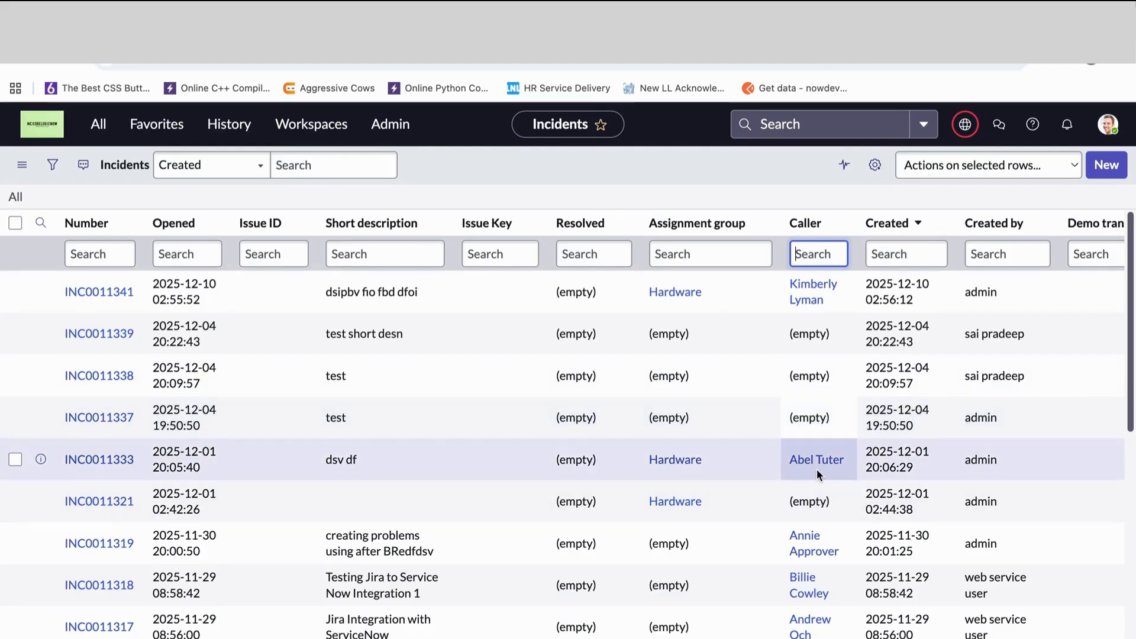
- Show only incidents matching the caller of the "dsv df" incident and look through them
right_click(826, 471)
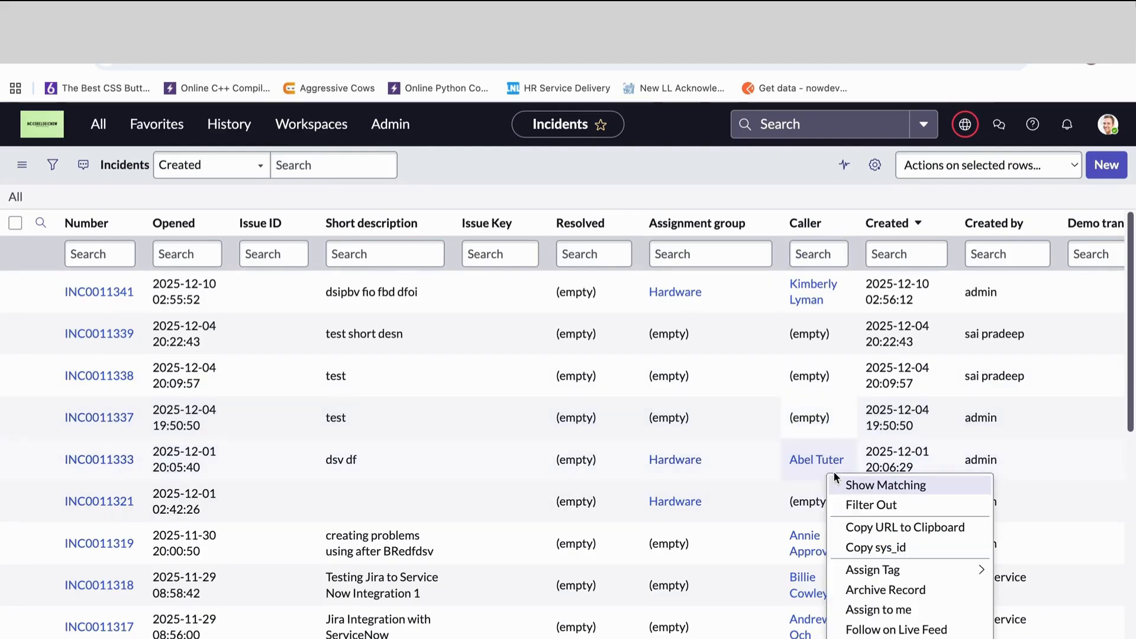
click(875, 486)
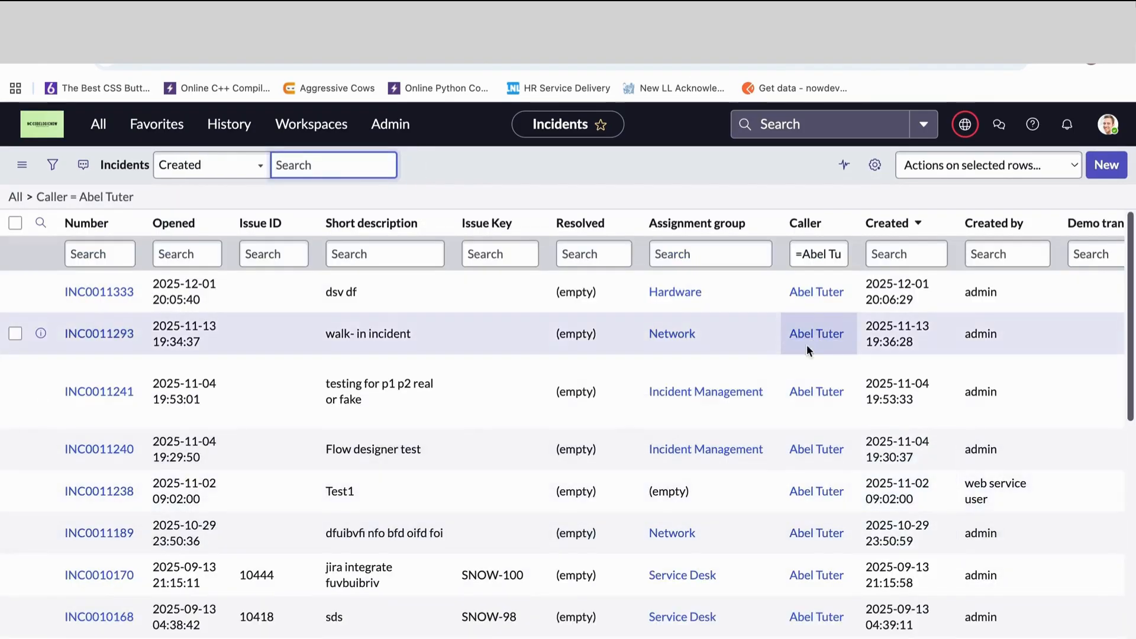
scroll(806, 580, down, 10)
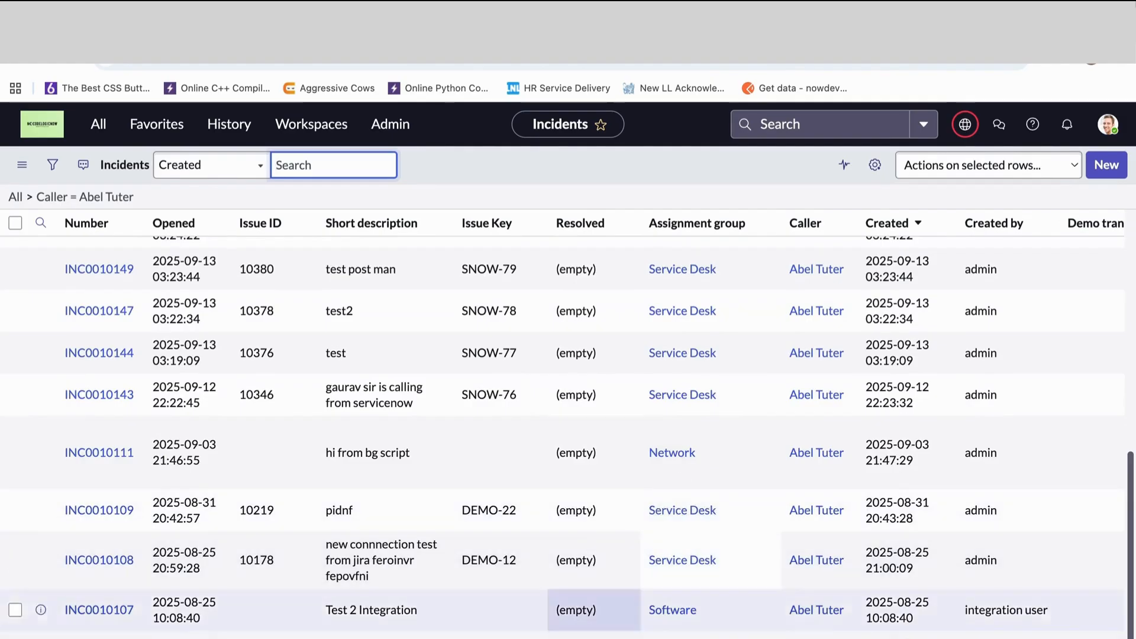
scroll(787, 466, up, 10)
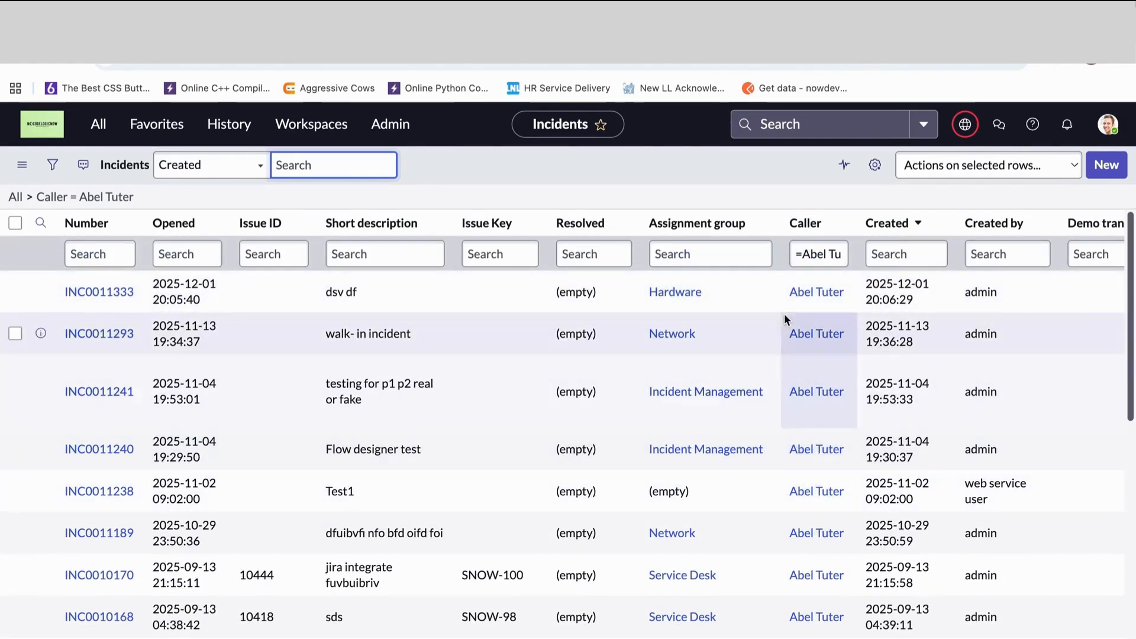
- Empty the Caller column filter and return to the unfiltered list of all incidents
drag(802, 255, 861, 251)
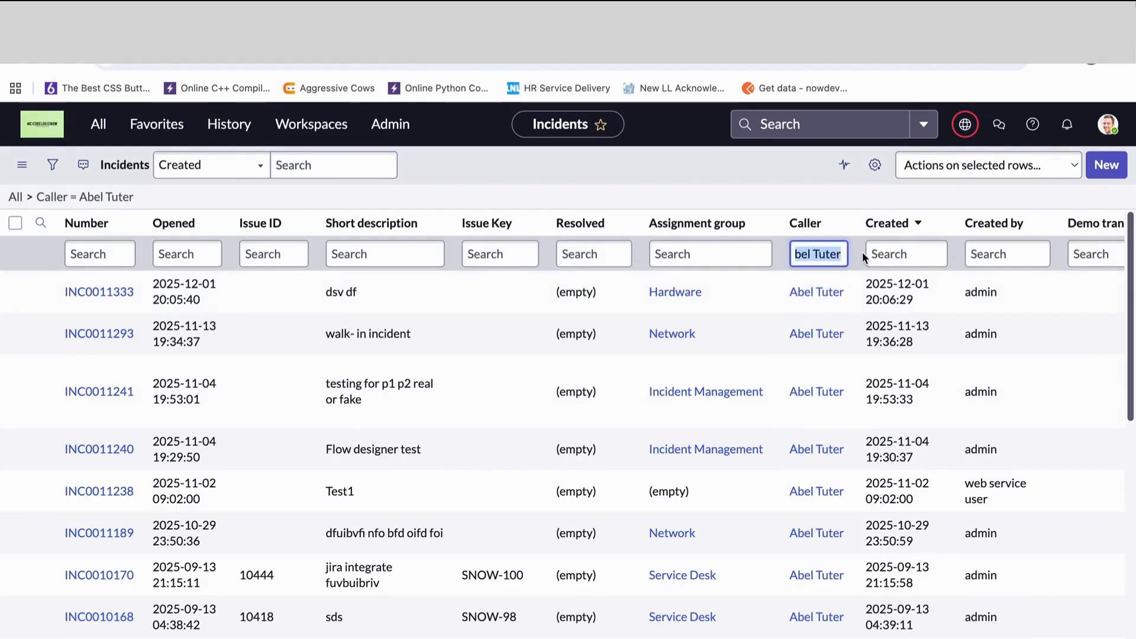
click(795, 259)
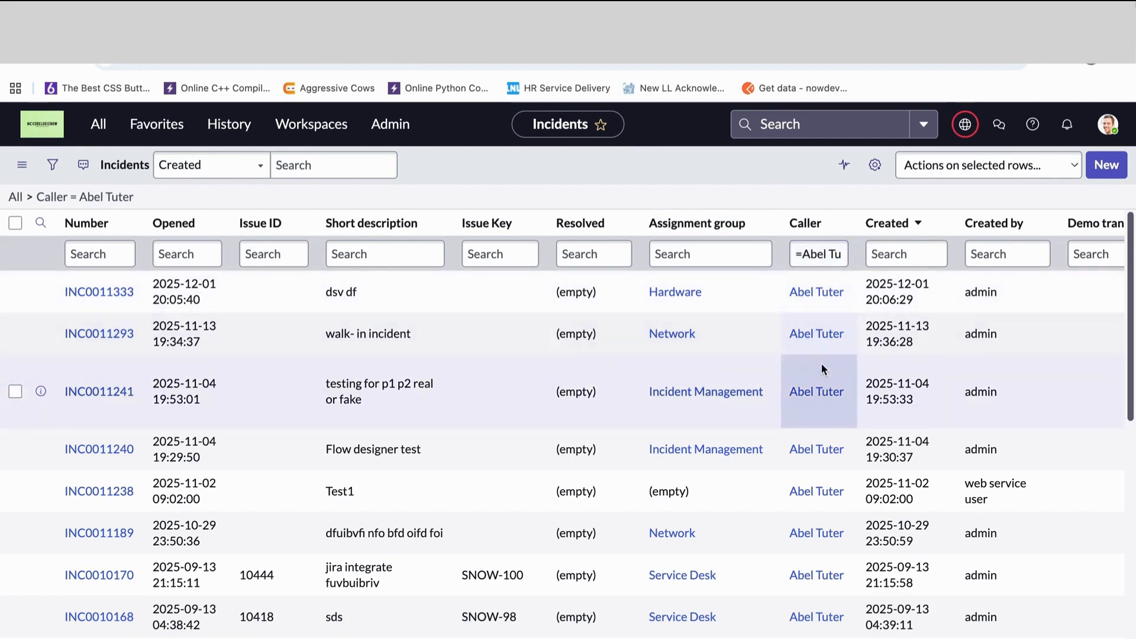
key(ctrl+a)
key(BackSpace)
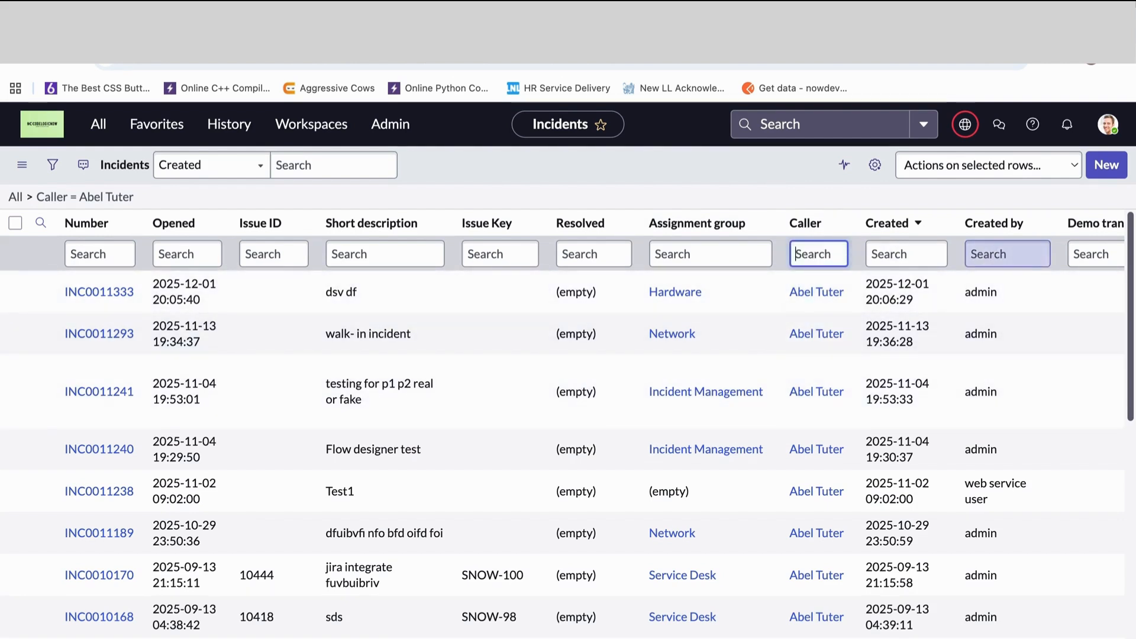
click(15, 196)
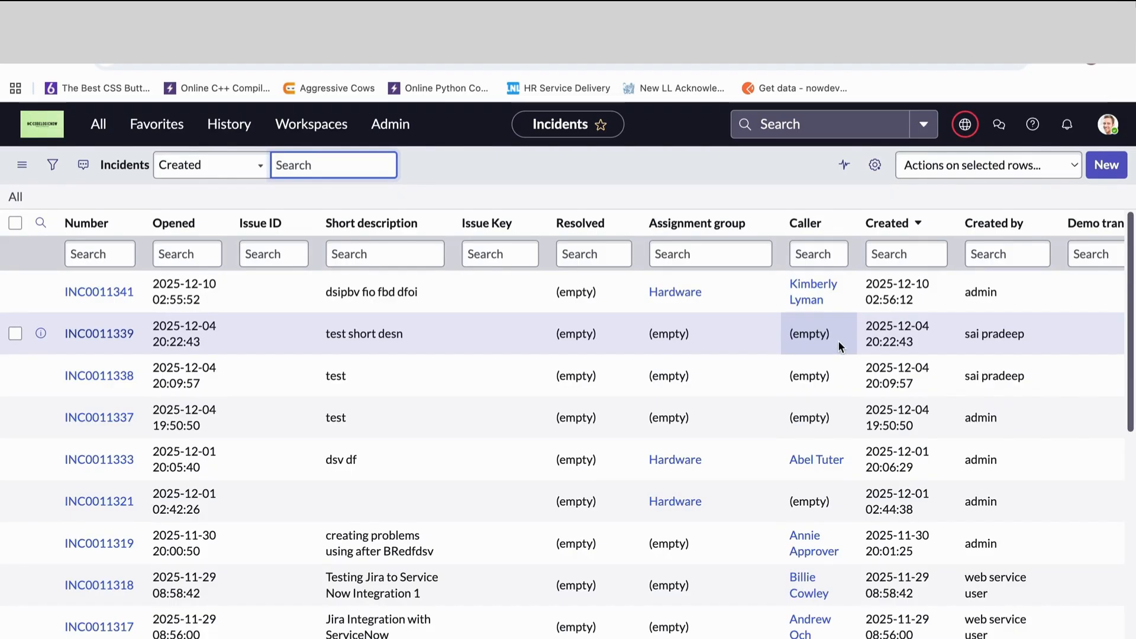
- Filter out the empty Caller value from incident INC0011339, and filter it out again from INC0011302
right_click(838, 340)
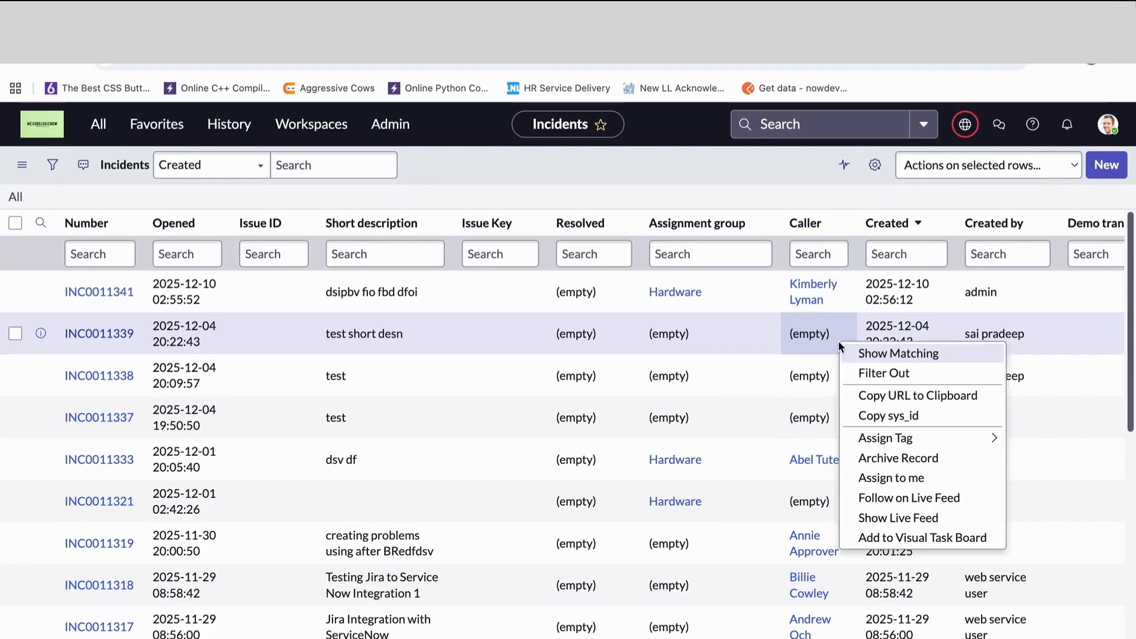
click(865, 375)
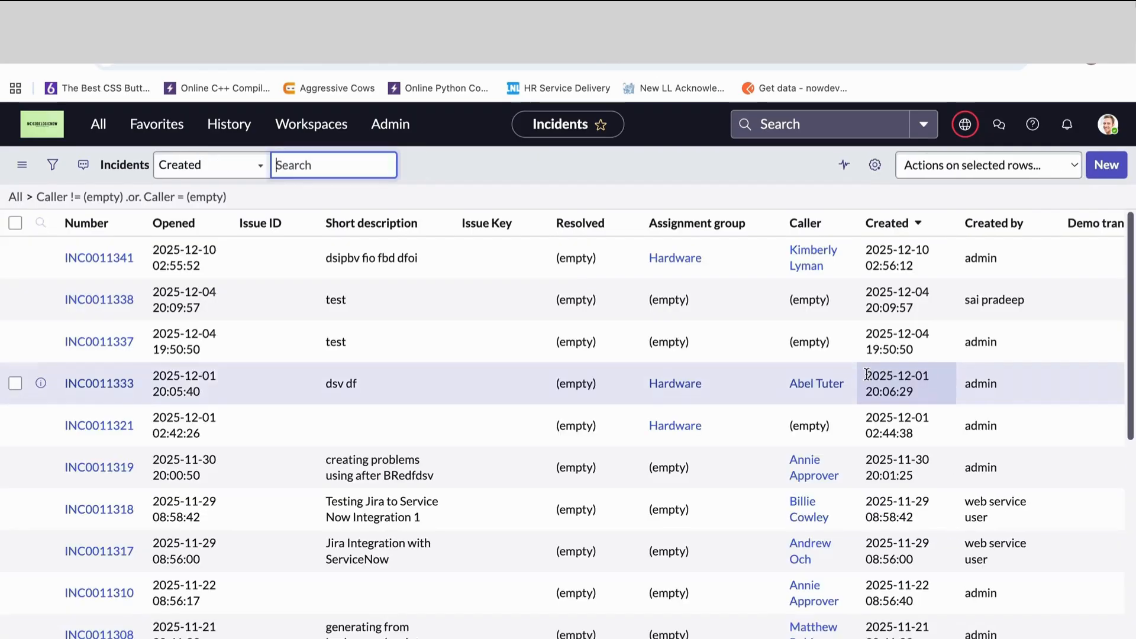
scroll(537, 409, down, 8)
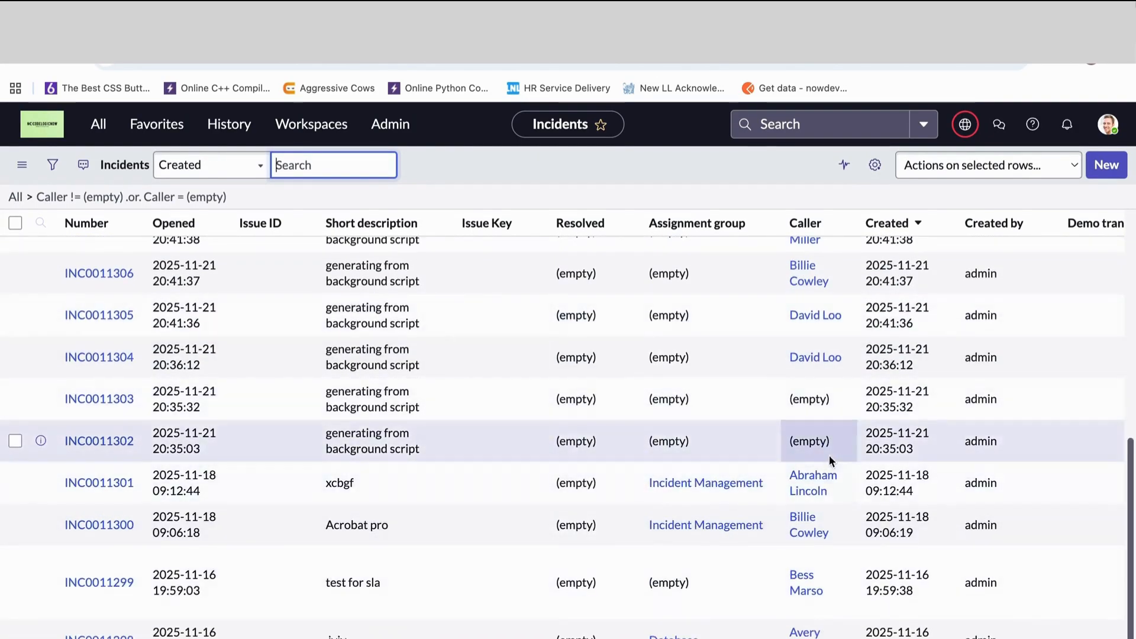
right_click(843, 445)
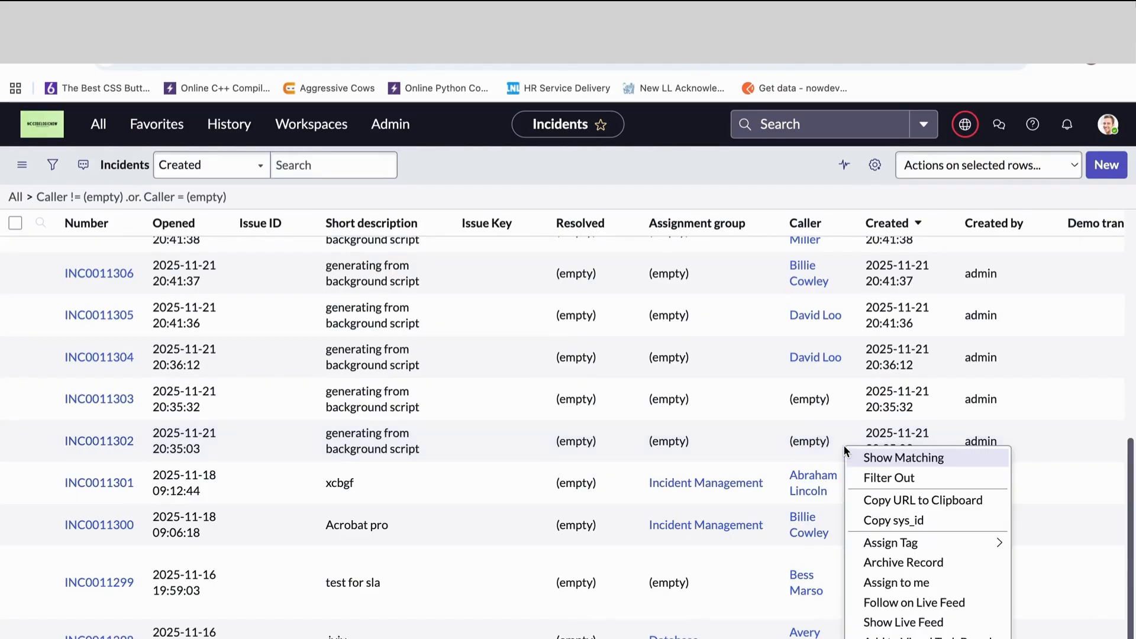
click(866, 477)
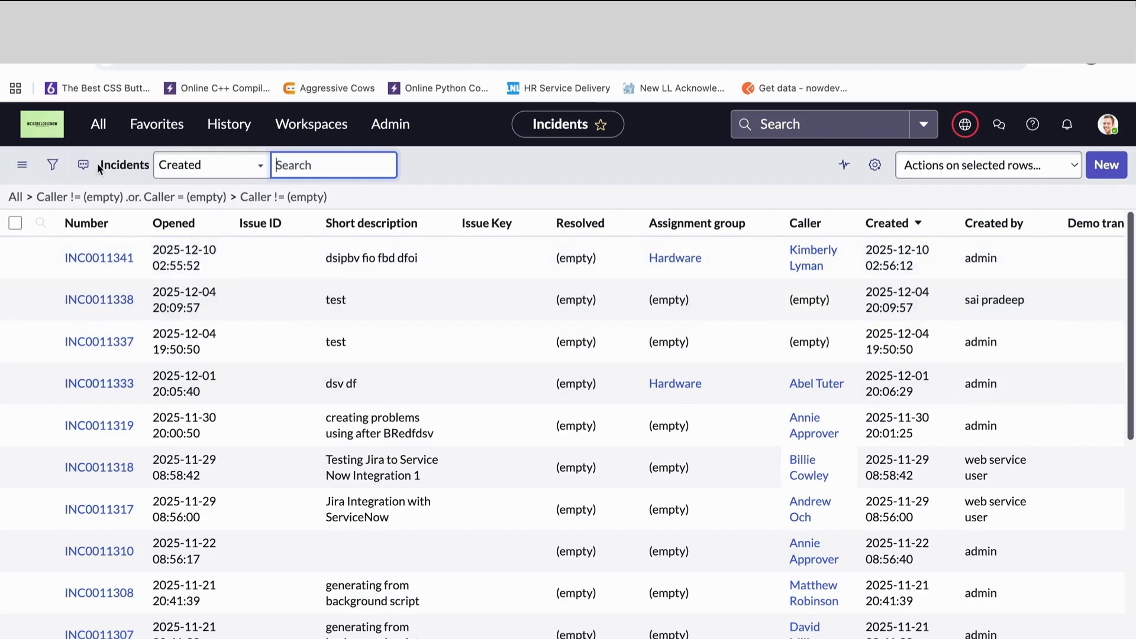
- Open the Users table with the navigator shortcut sys_user.LIST and start a new user record
click(102, 136)
text(s)
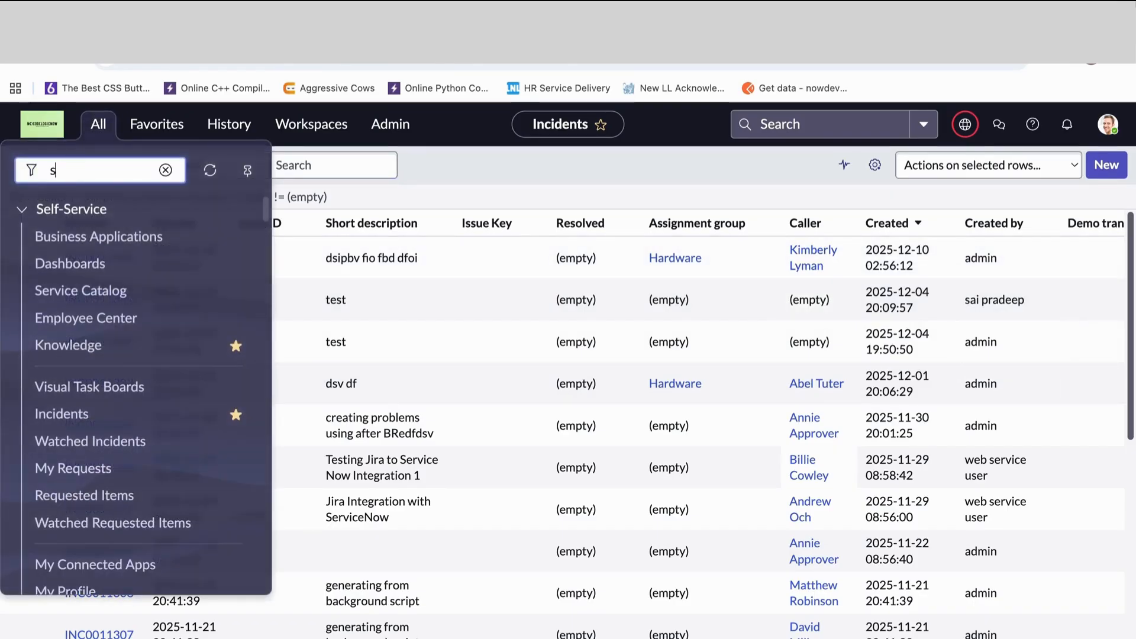
text(ys_)
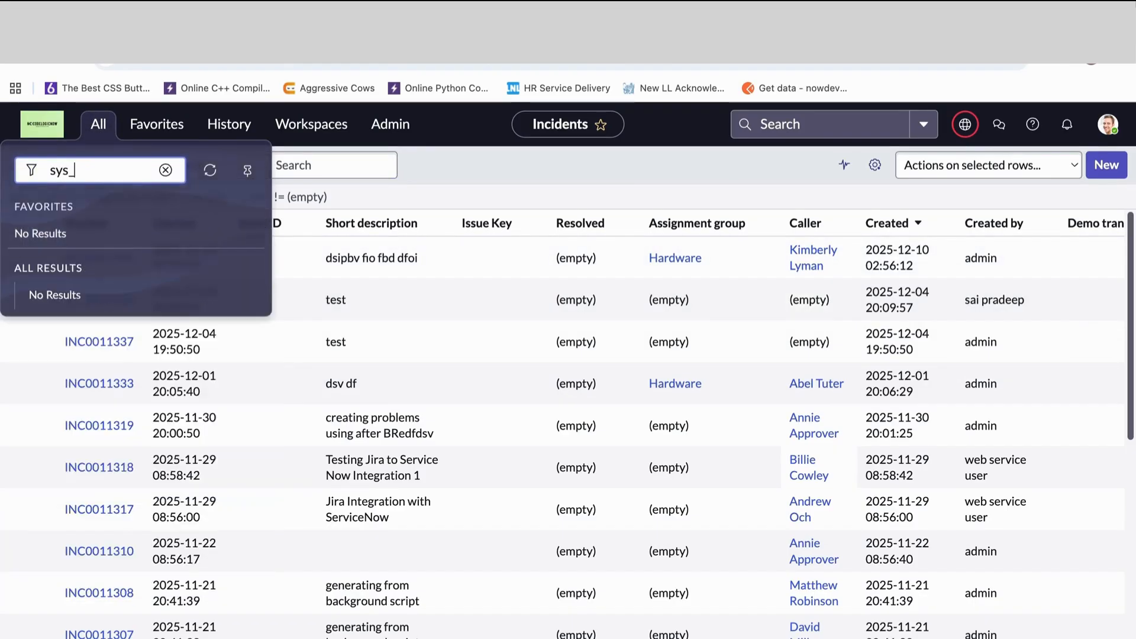
text(user.)
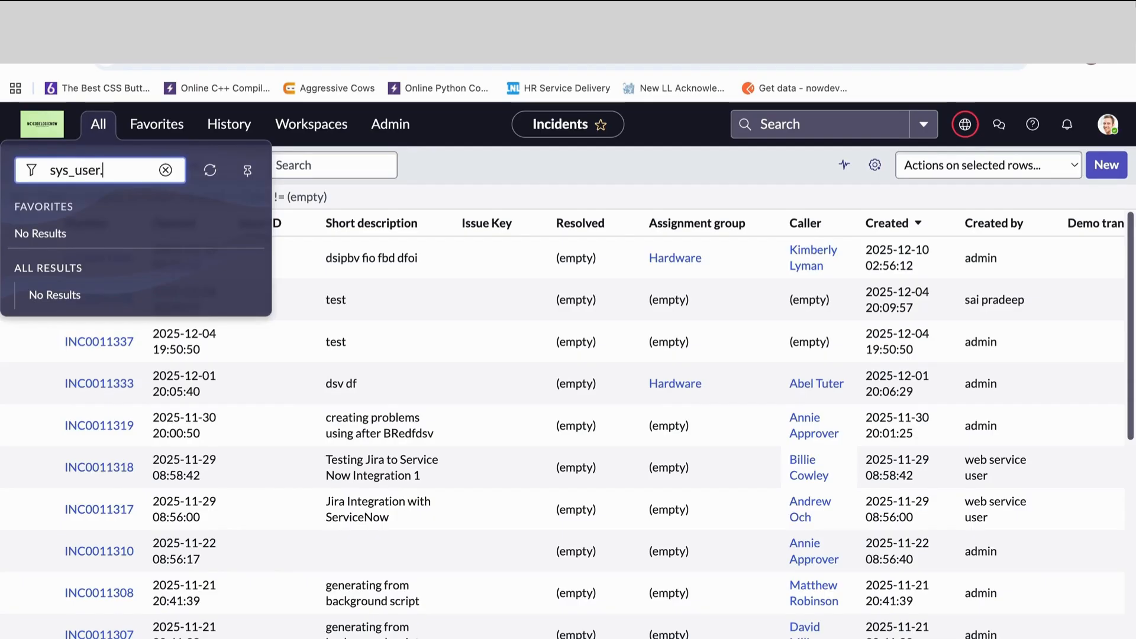
text(LIST)
key(Return)
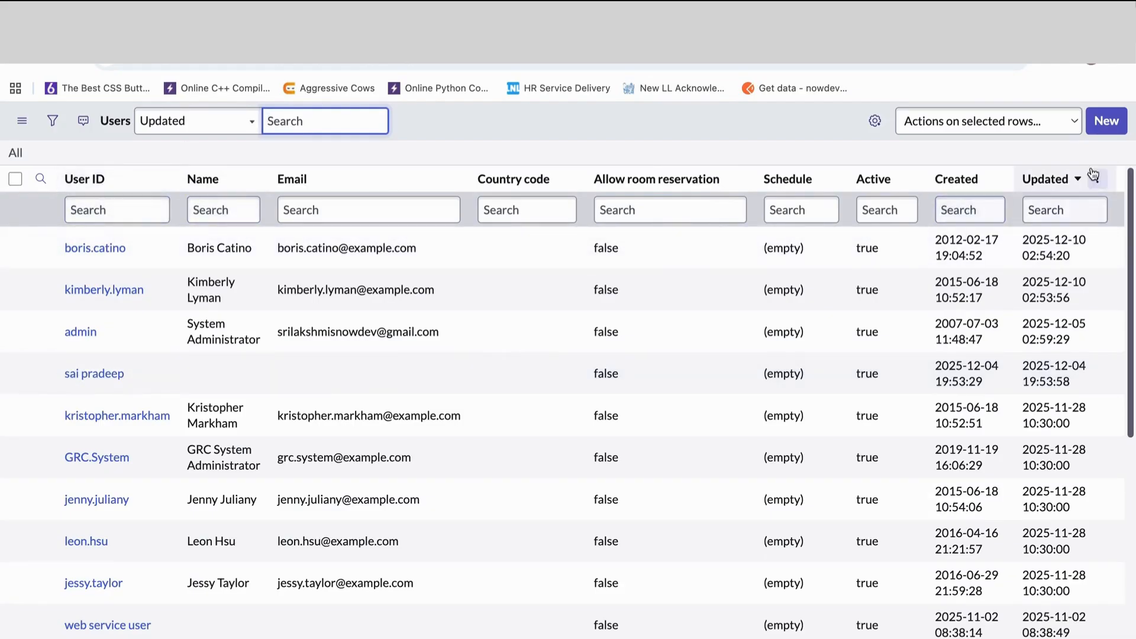
click(1106, 120)
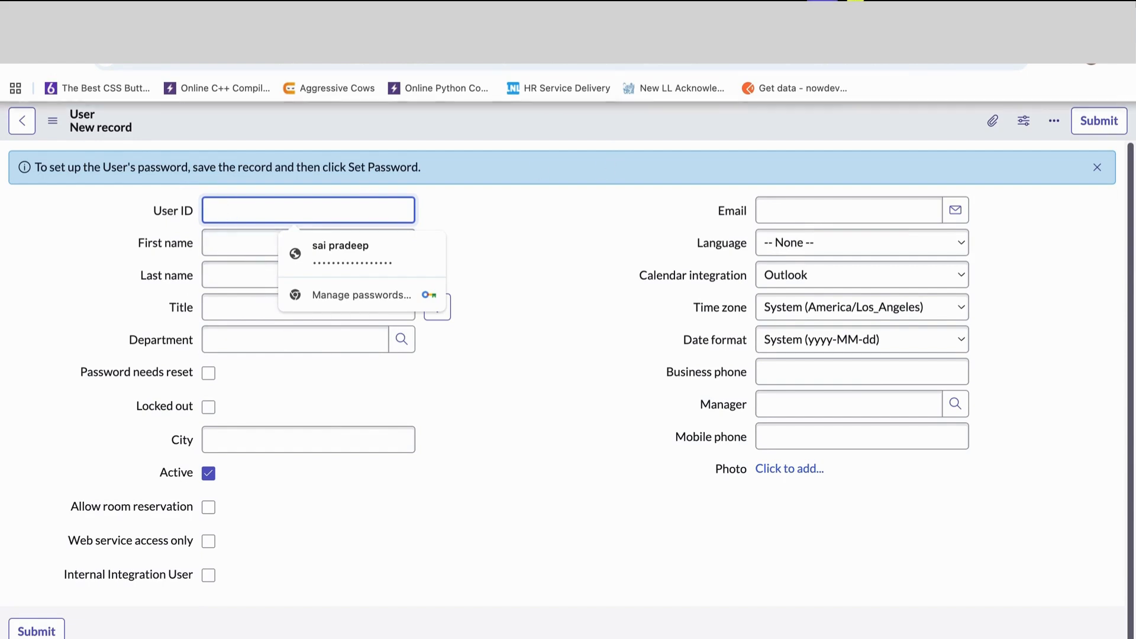
- Return to the Incidents list and look through the callers of the filtered records
key(ctrl+Tab)
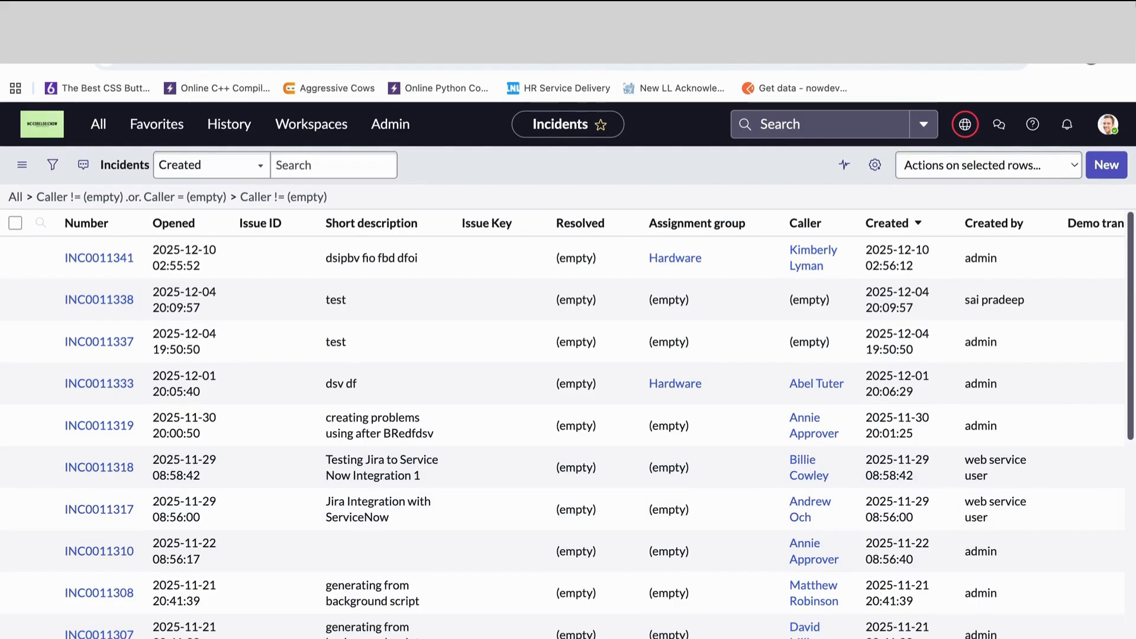
scroll(805, 572, down, 1)
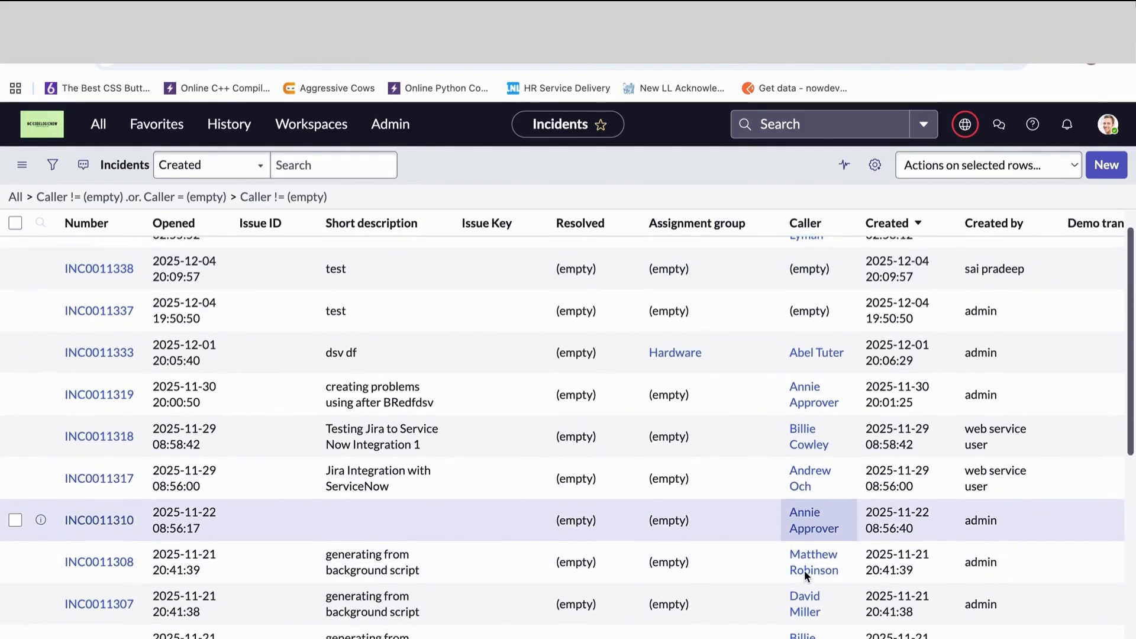
scroll(804, 570, down, 1)
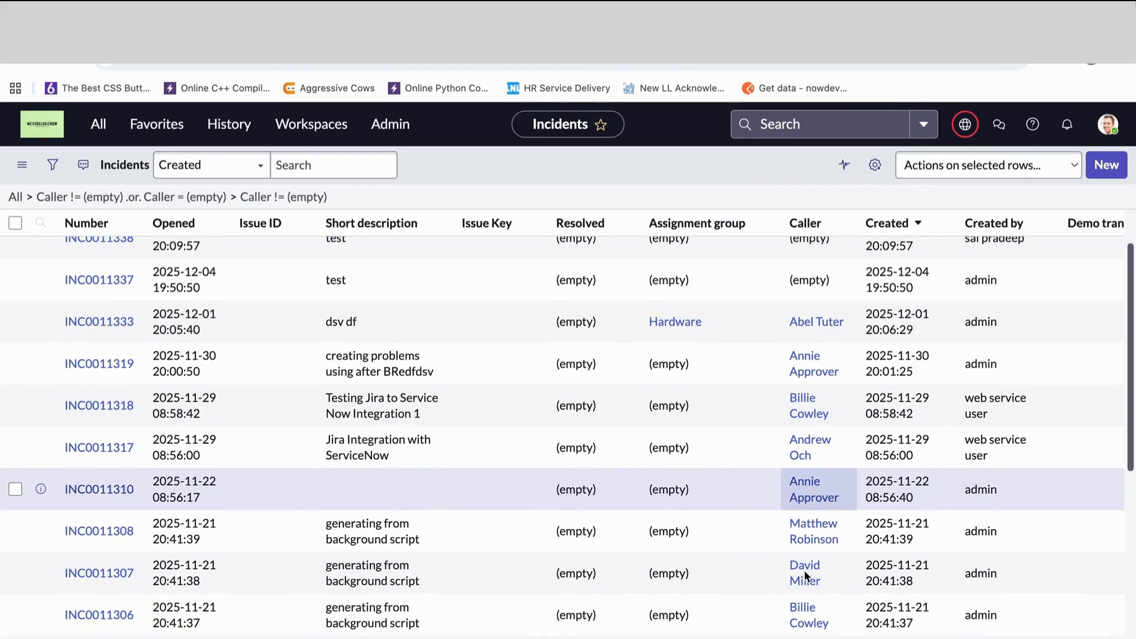
scroll(805, 570, down, 2)
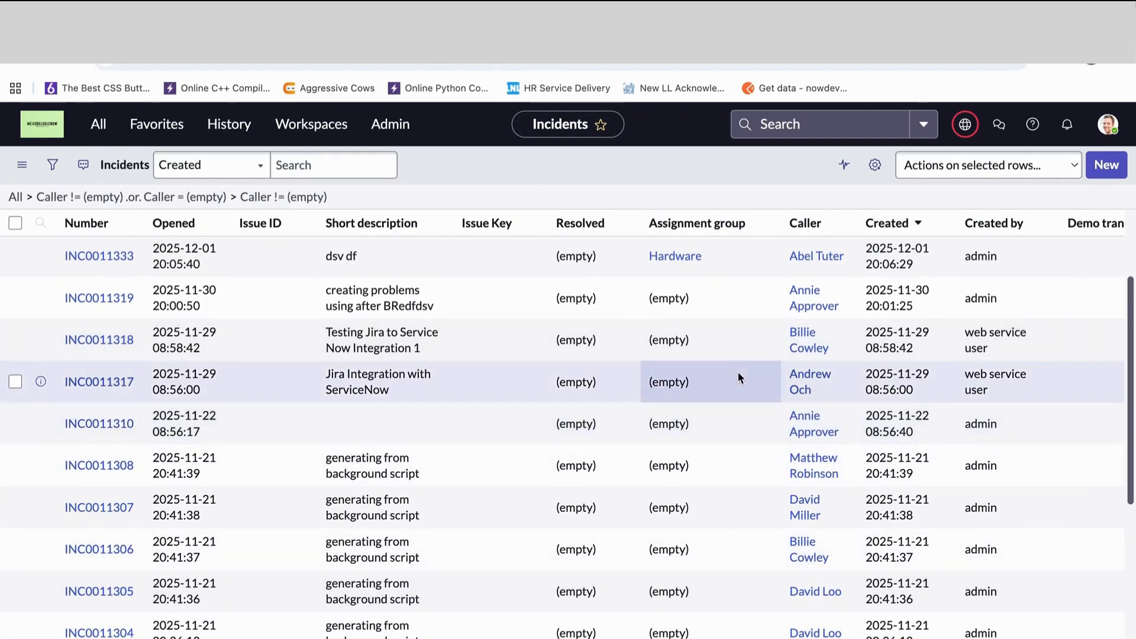
scroll(759, 421, up, 4)
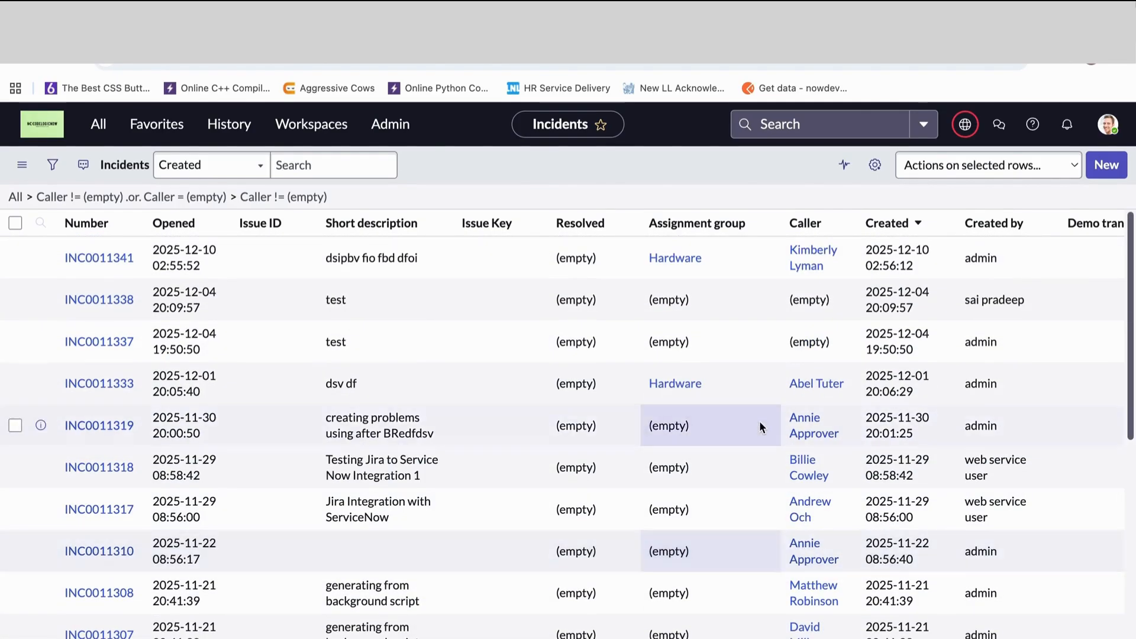
click(759, 421)
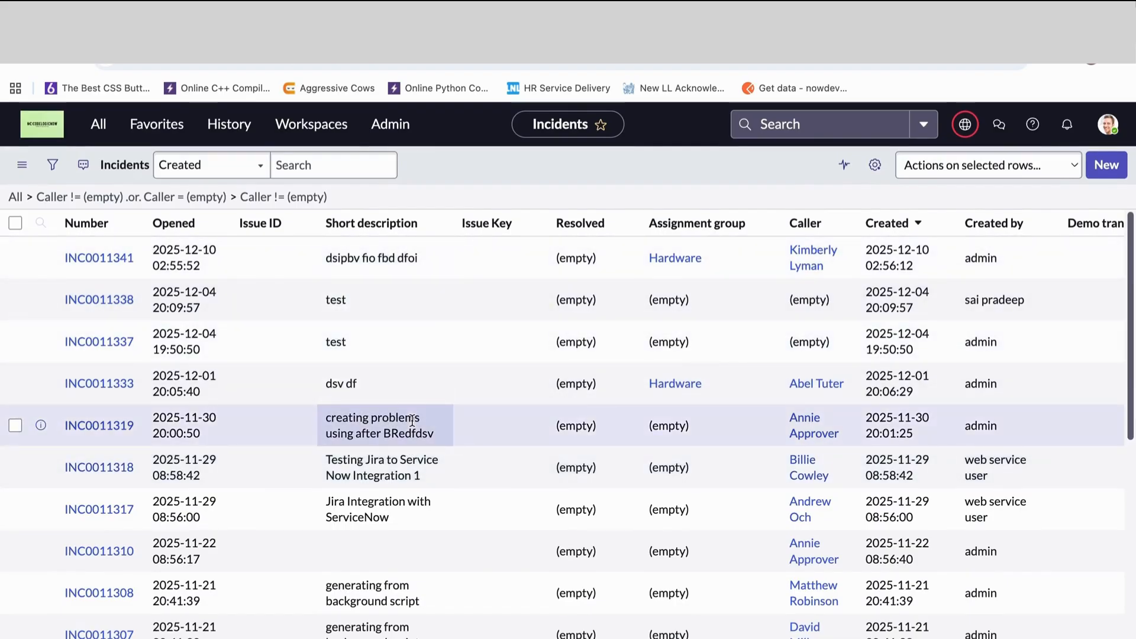
- Return to the list of all incidents and set a filter condition for Caller is the person listed as caller on INC0011333
click(15, 197)
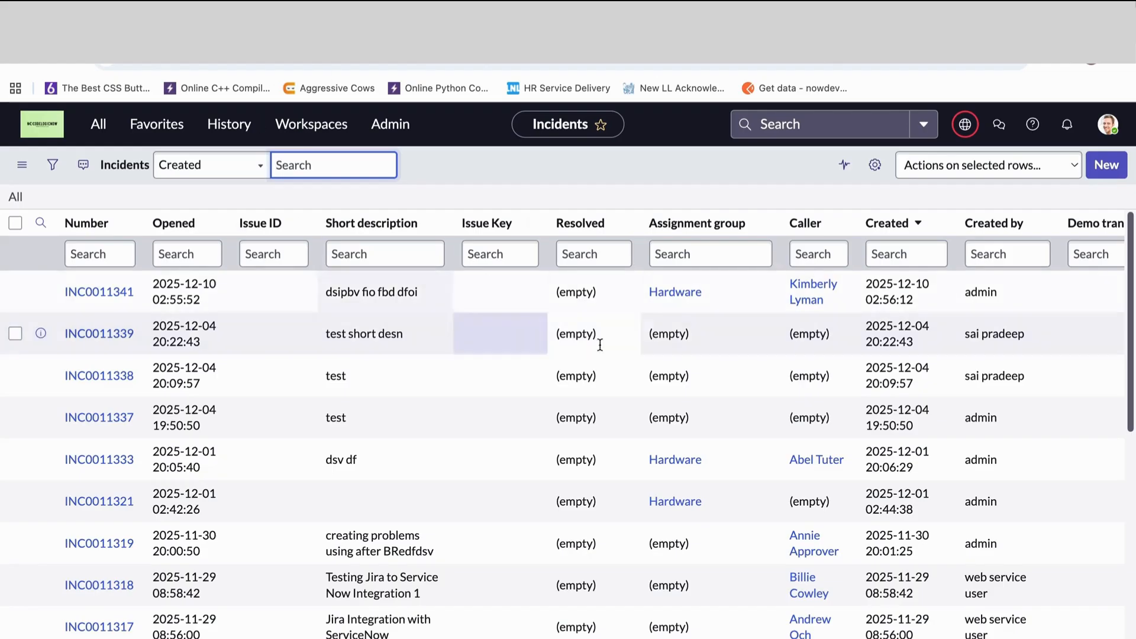
click(52, 165)
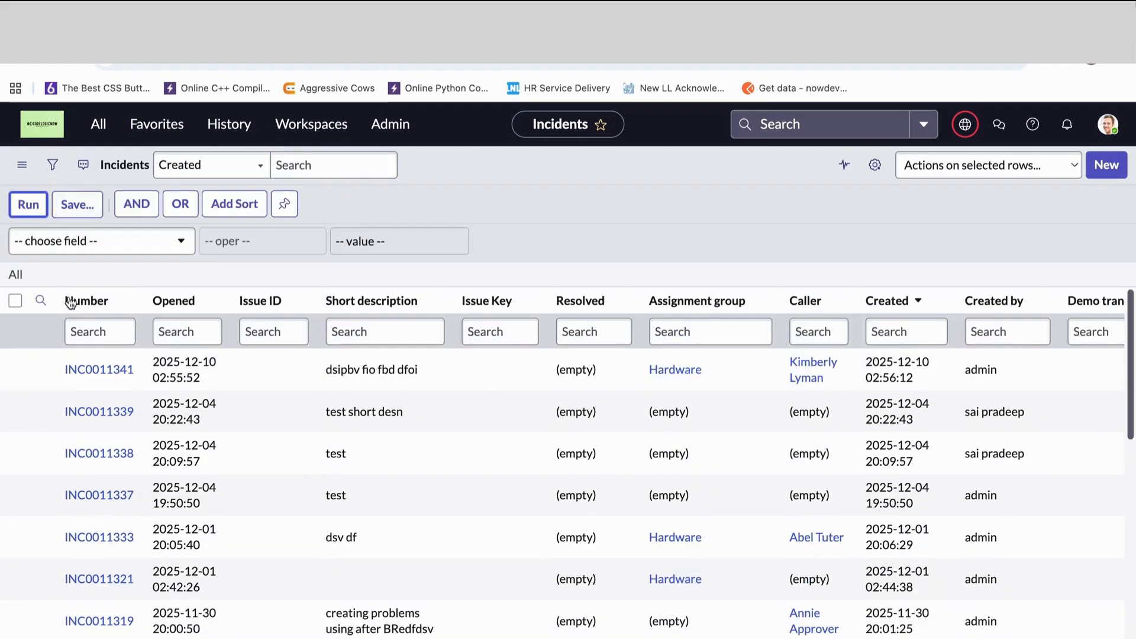
click(66, 240)
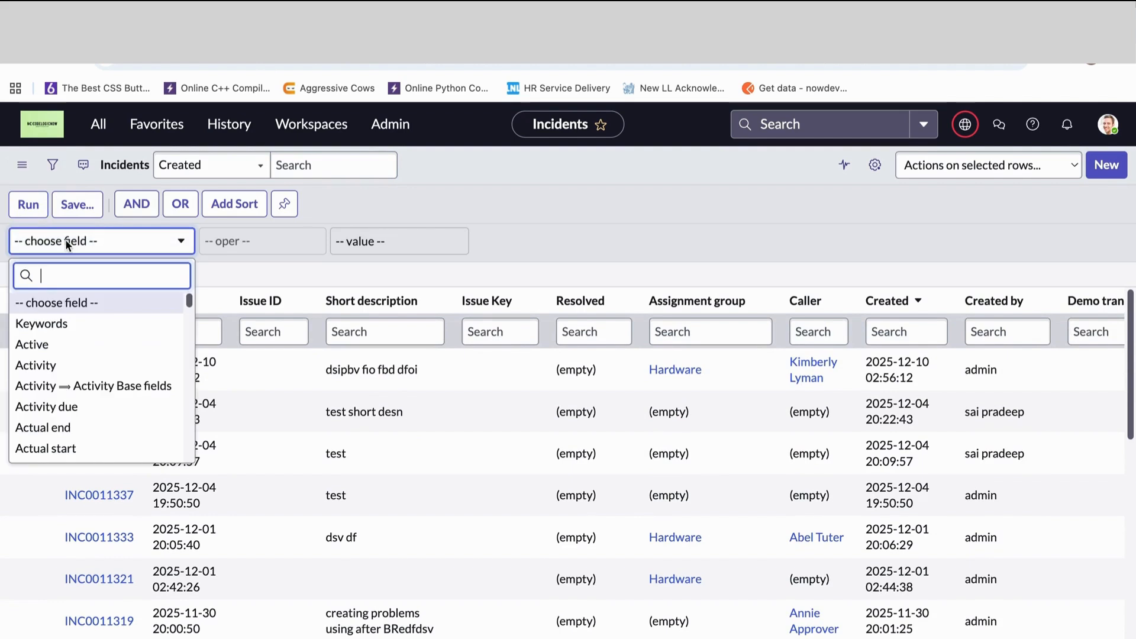
text(caller)
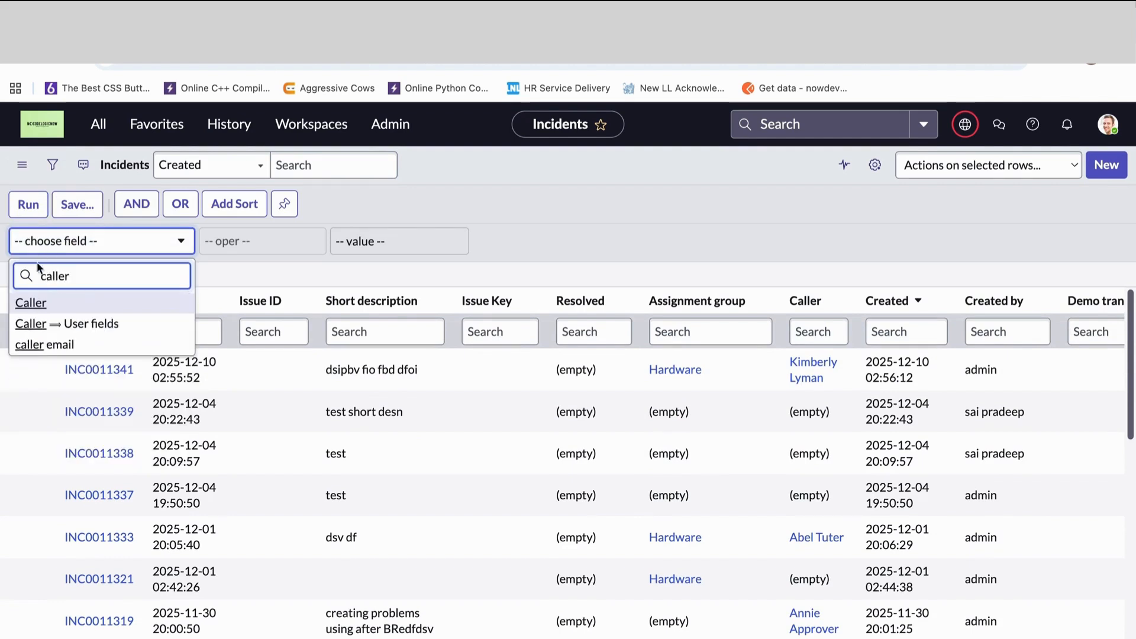
click(41, 304)
click(384, 243)
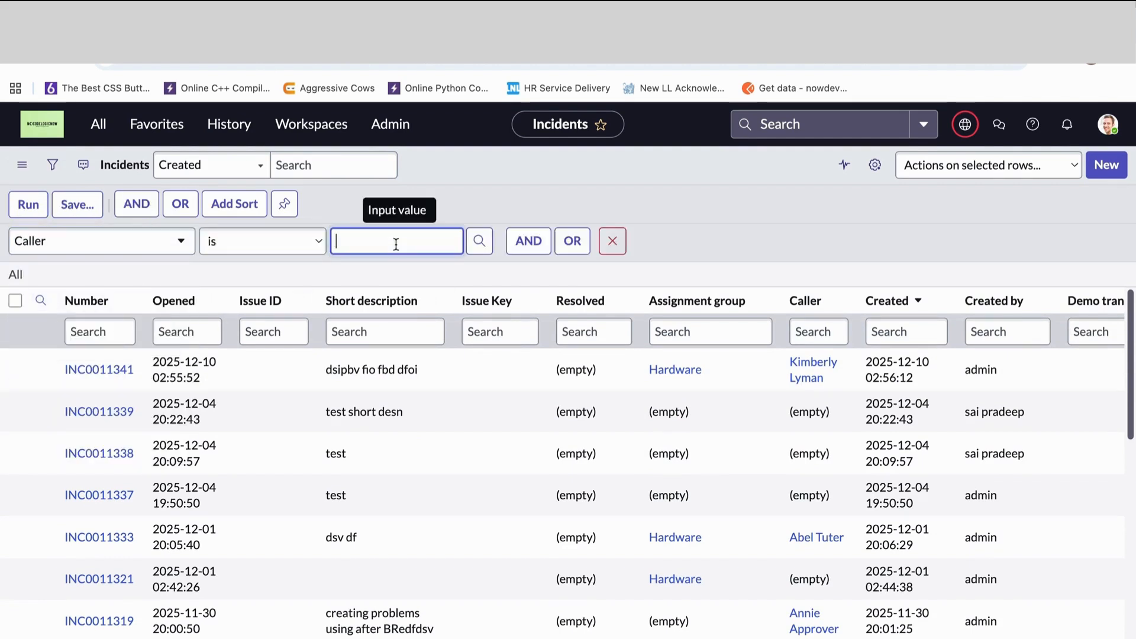
text(abel)
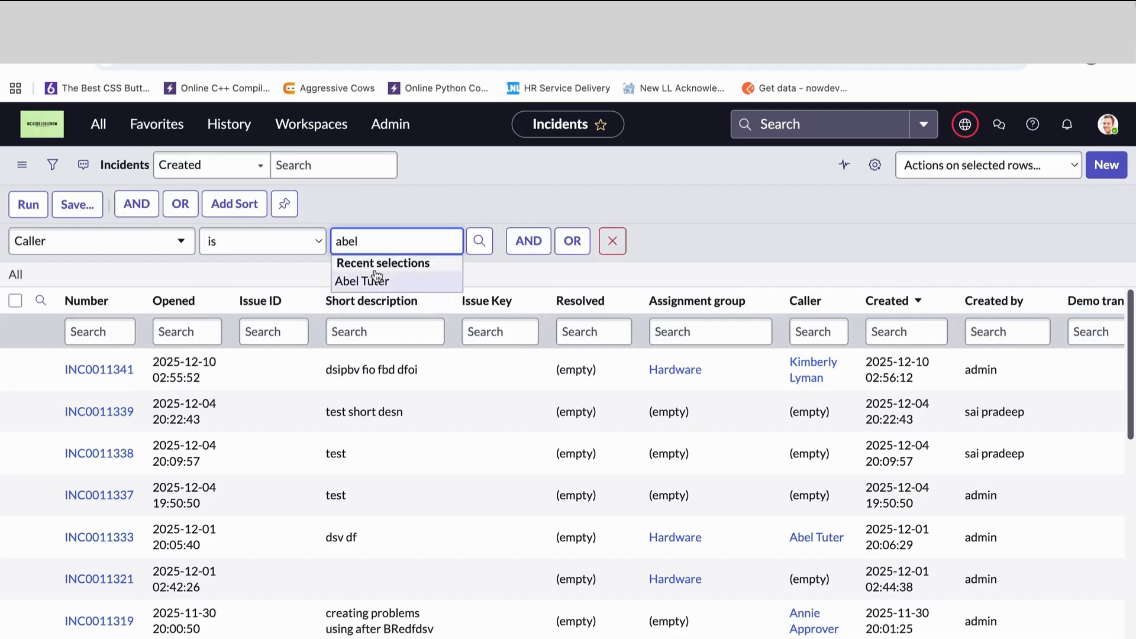
click(396, 282)
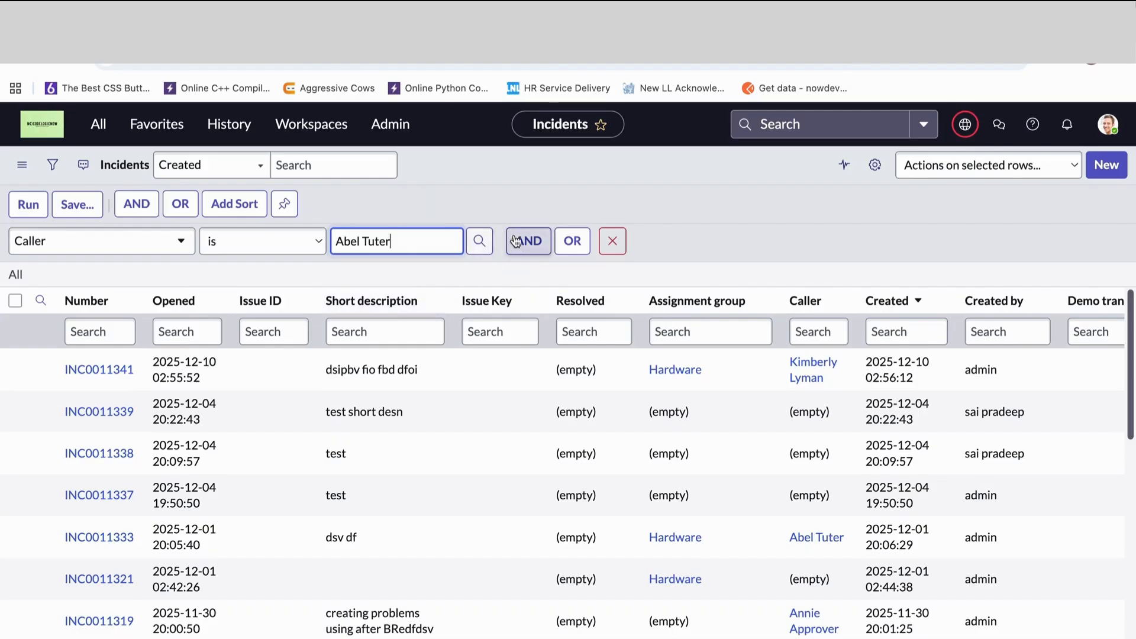
- Add an AND condition to the incident filter for Priority is 1 - Critical
click(528, 241)
click(62, 302)
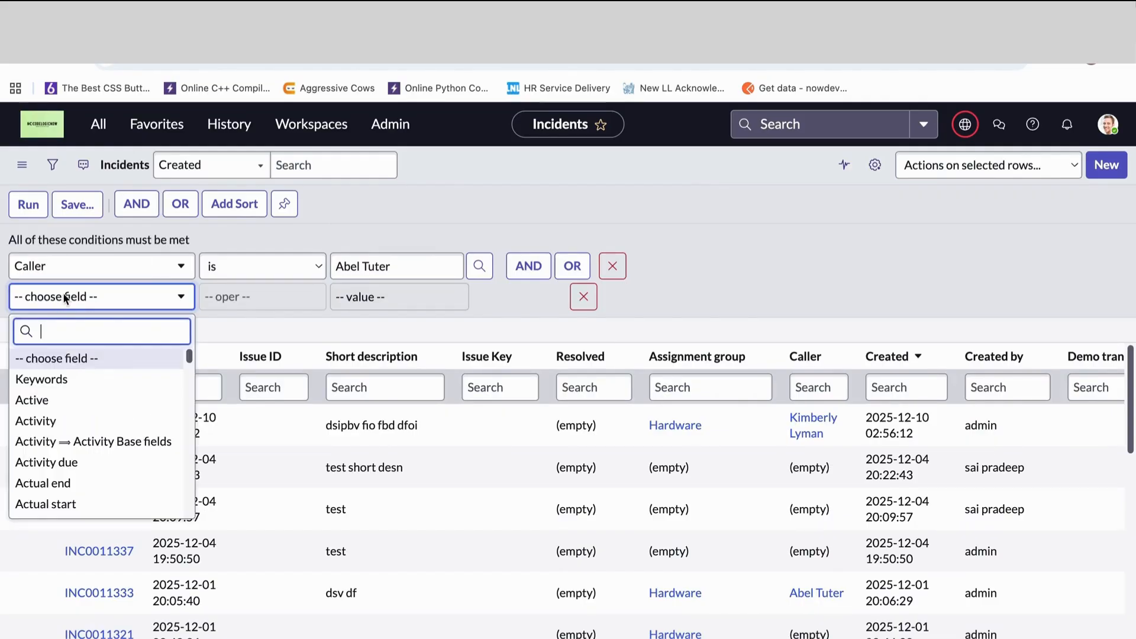
text(pri)
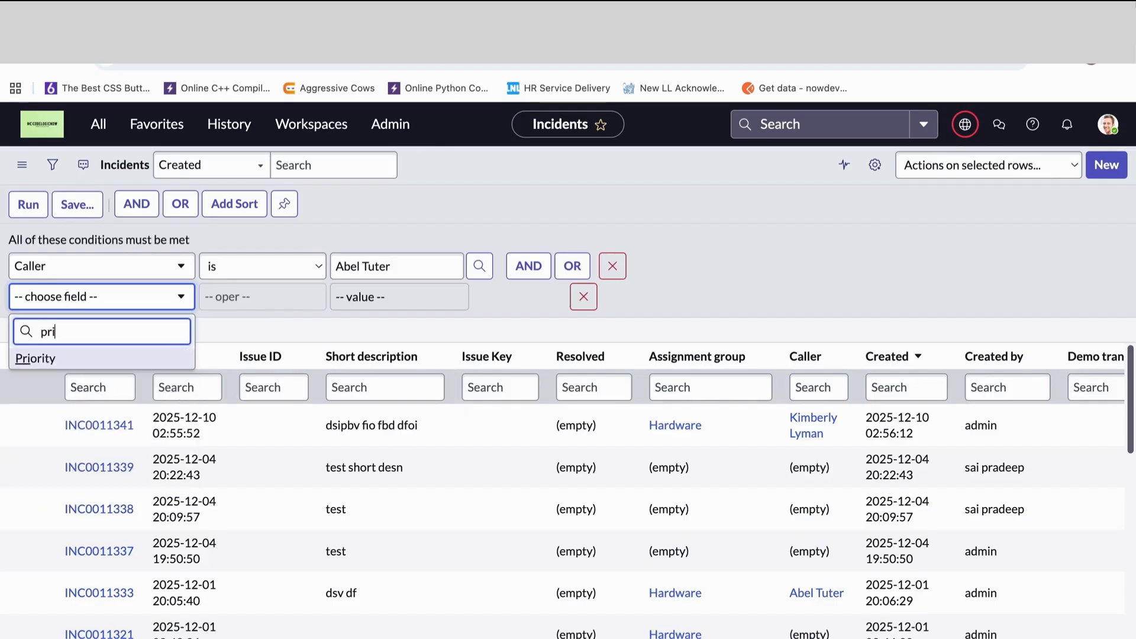
key(Return)
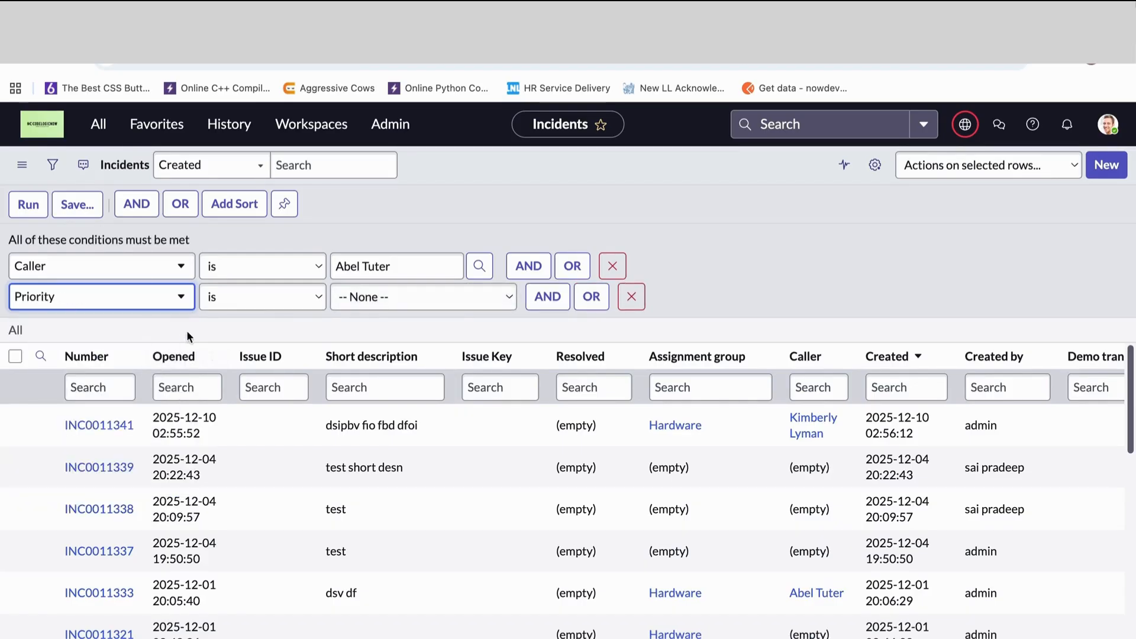
click(381, 297)
click(367, 337)
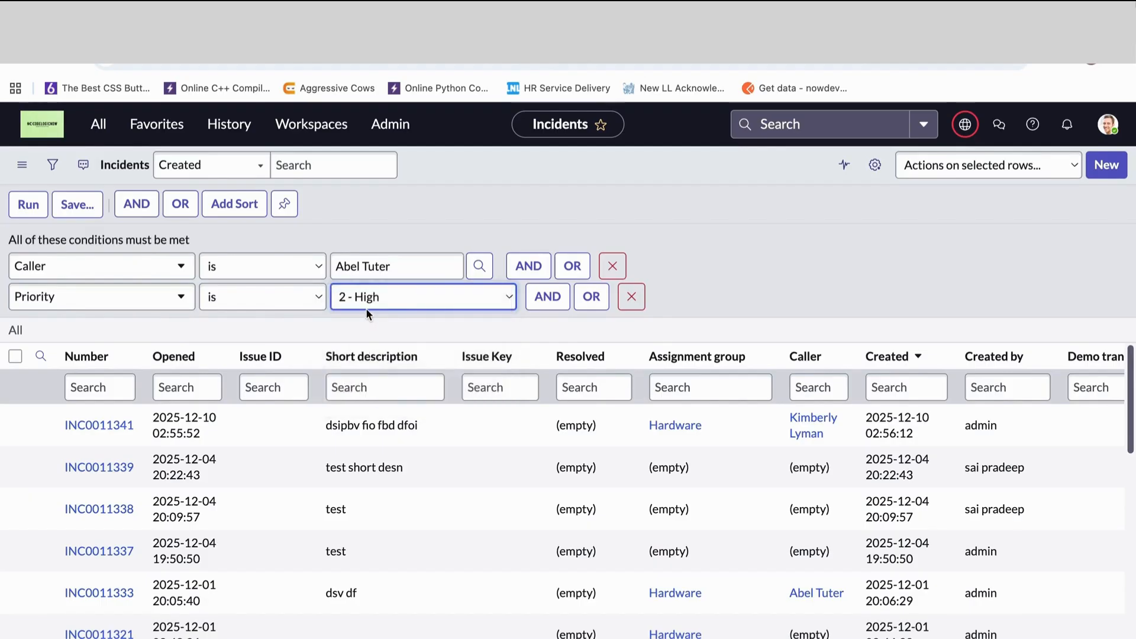
click(365, 307)
click(368, 279)
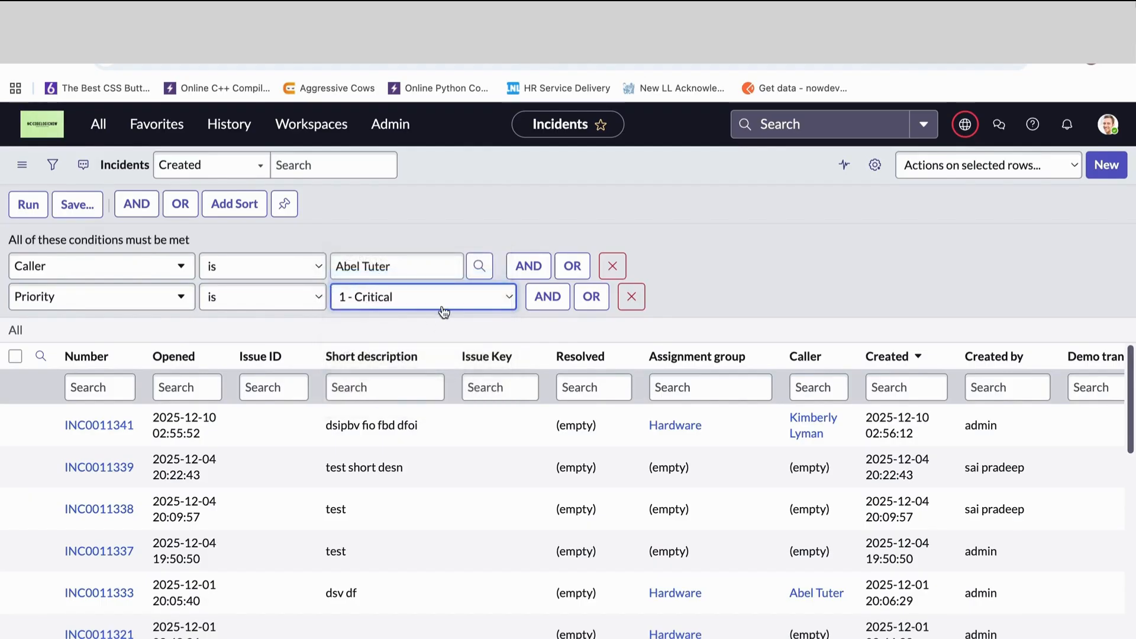
- Add a third AND condition for State is In Progress and run the incident filter
click(539, 298)
click(119, 325)
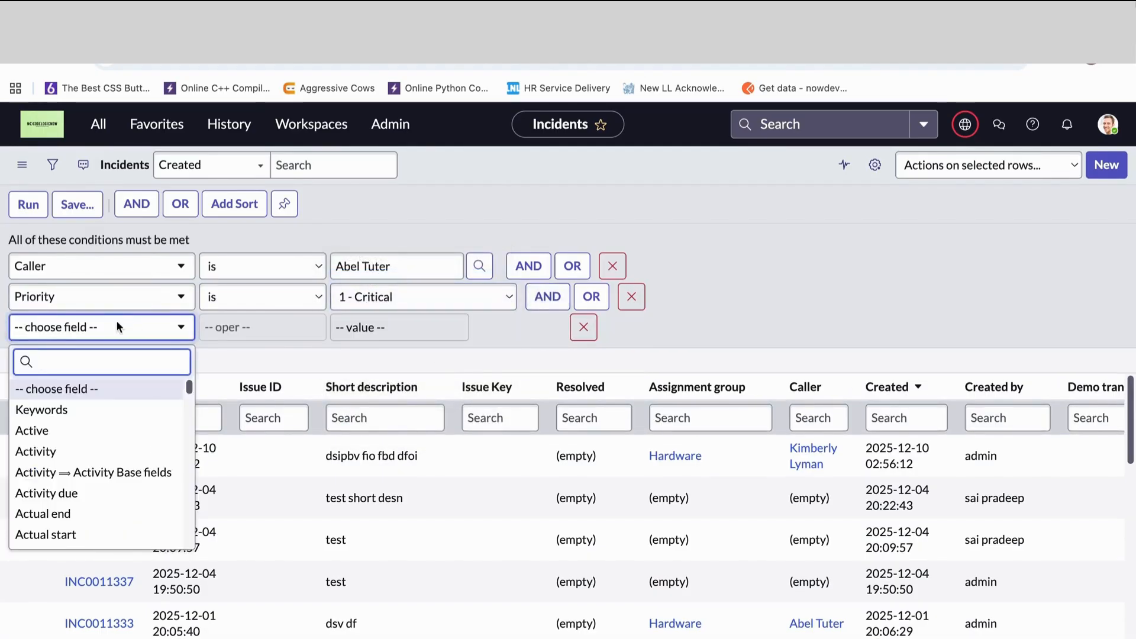
text(state)
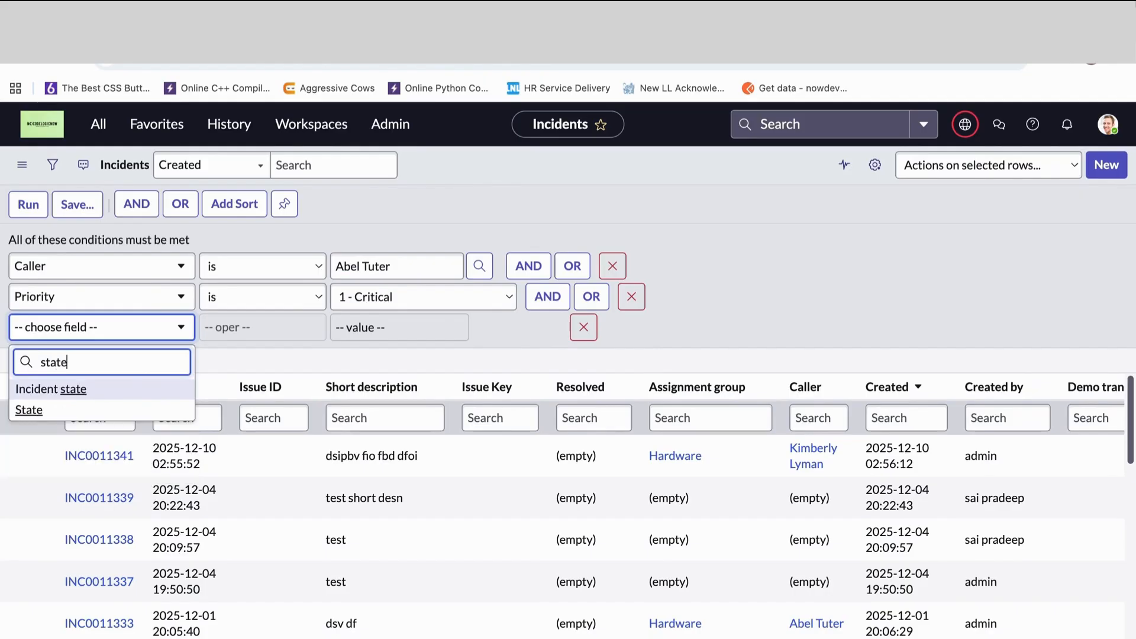
click(30, 410)
click(422, 325)
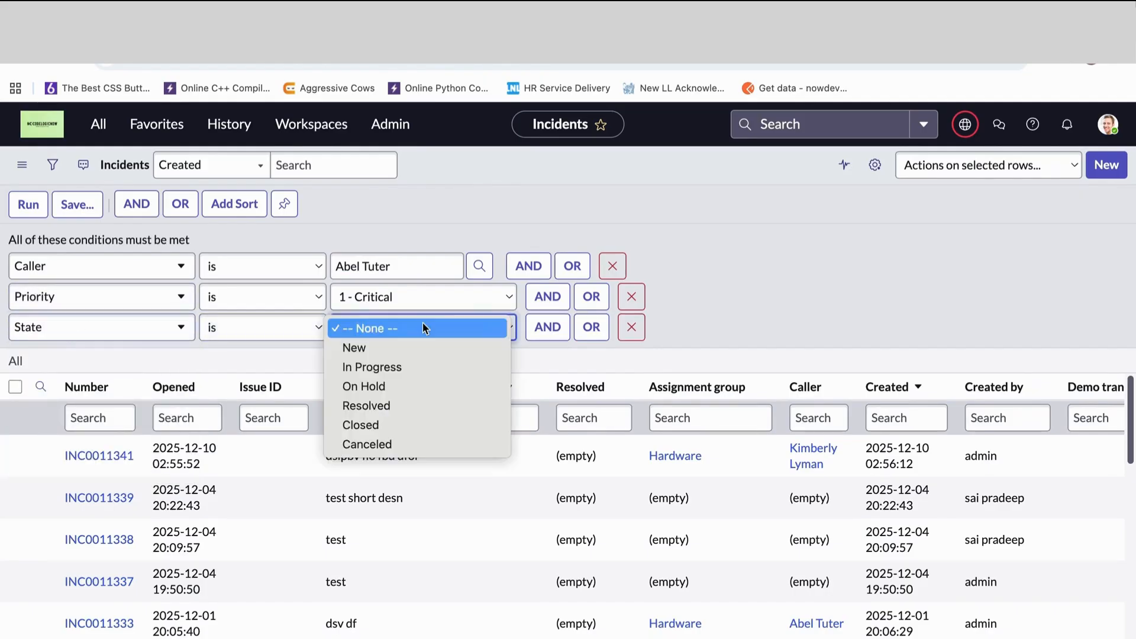
click(370, 372)
click(28, 204)
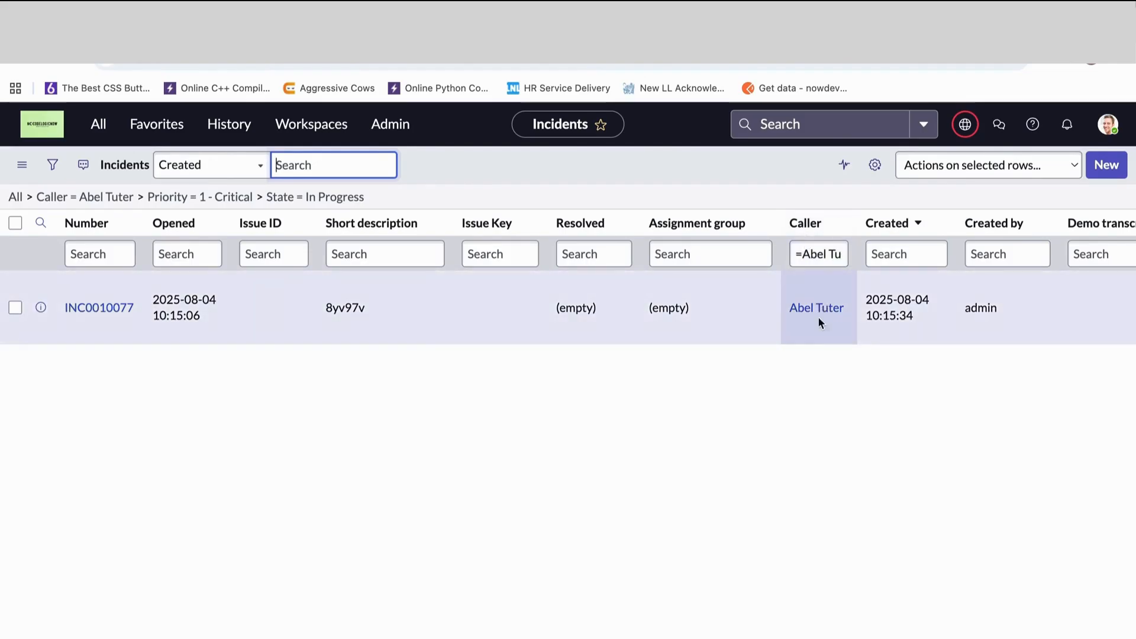
- Check the State and Priority columns of the filtered incident list and reopen the filter conditions
scroll(856, 367, right, 15)
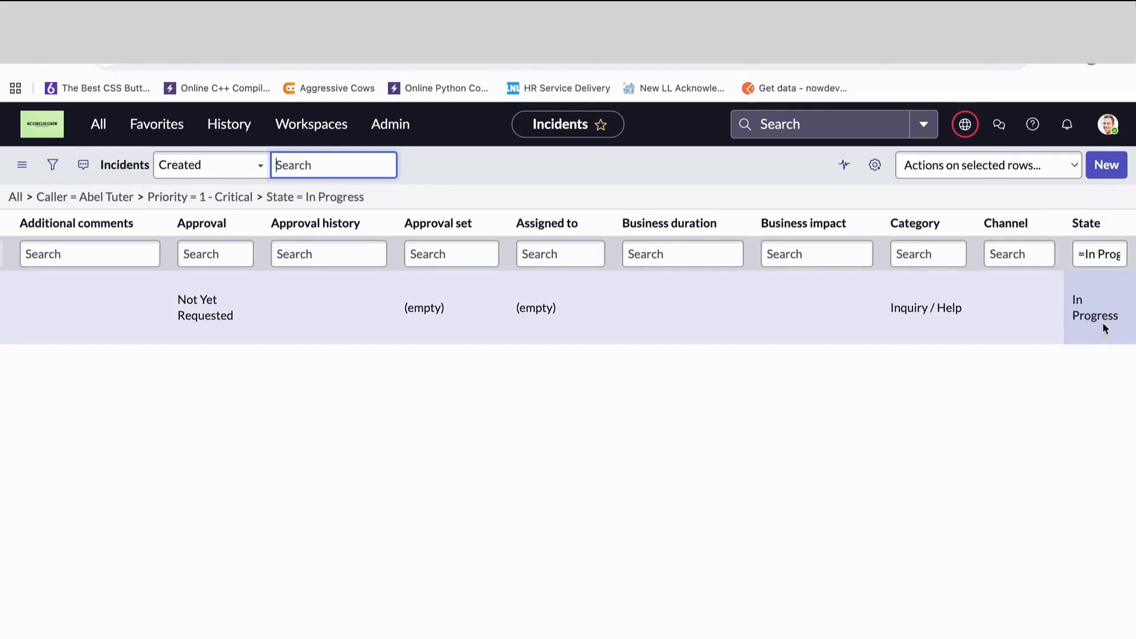
scroll(929, 336, left, 15)
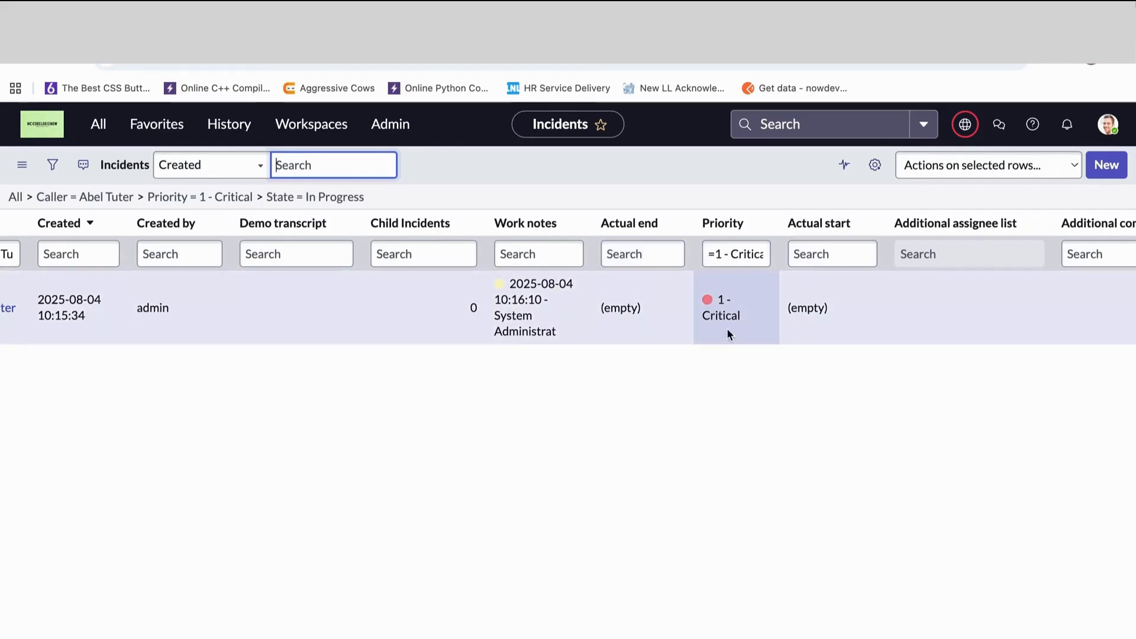
scroll(640, 456, left, 15)
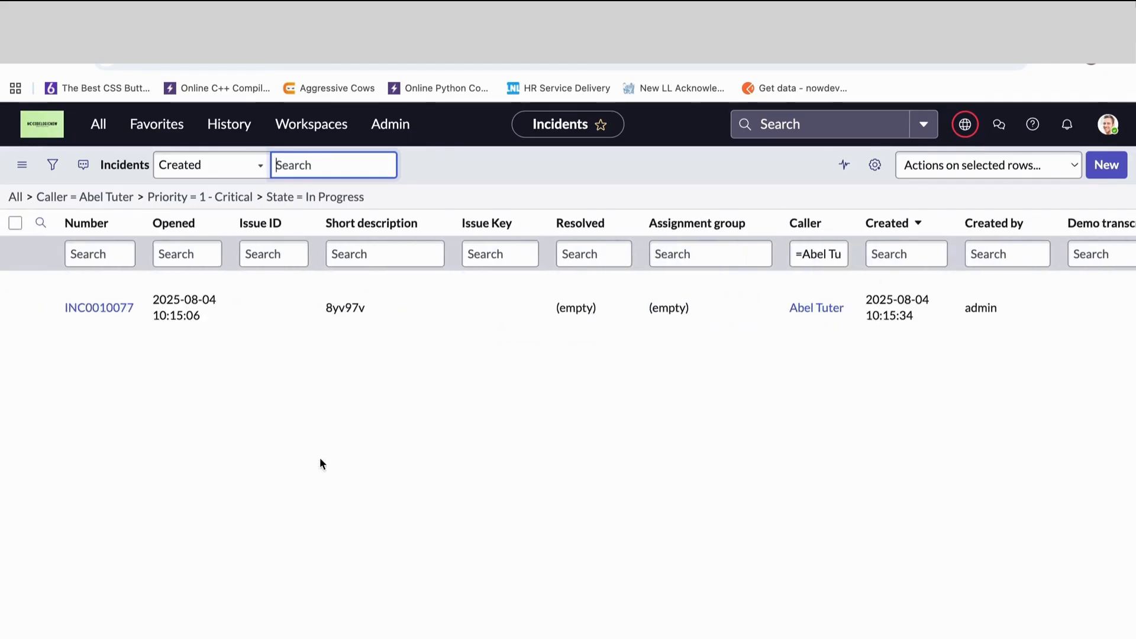
click(51, 177)
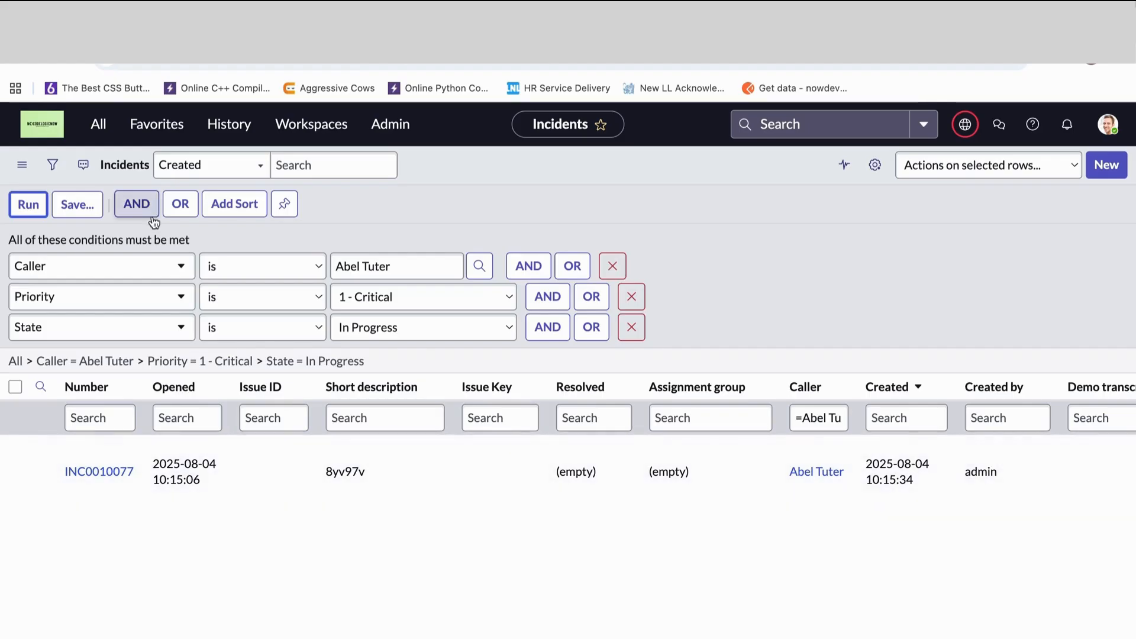
- Switch to WhatsApp, search the chats for "sum", and open the matching business contact's conversation
key(ctrl+Tab)
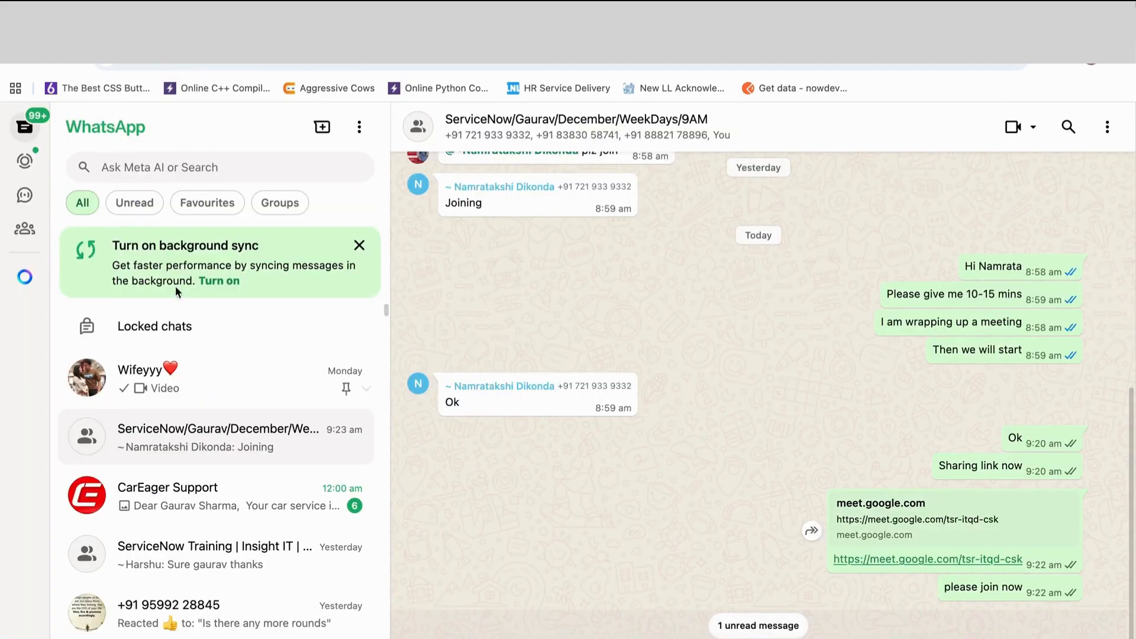
click(108, 167)
text(sum)
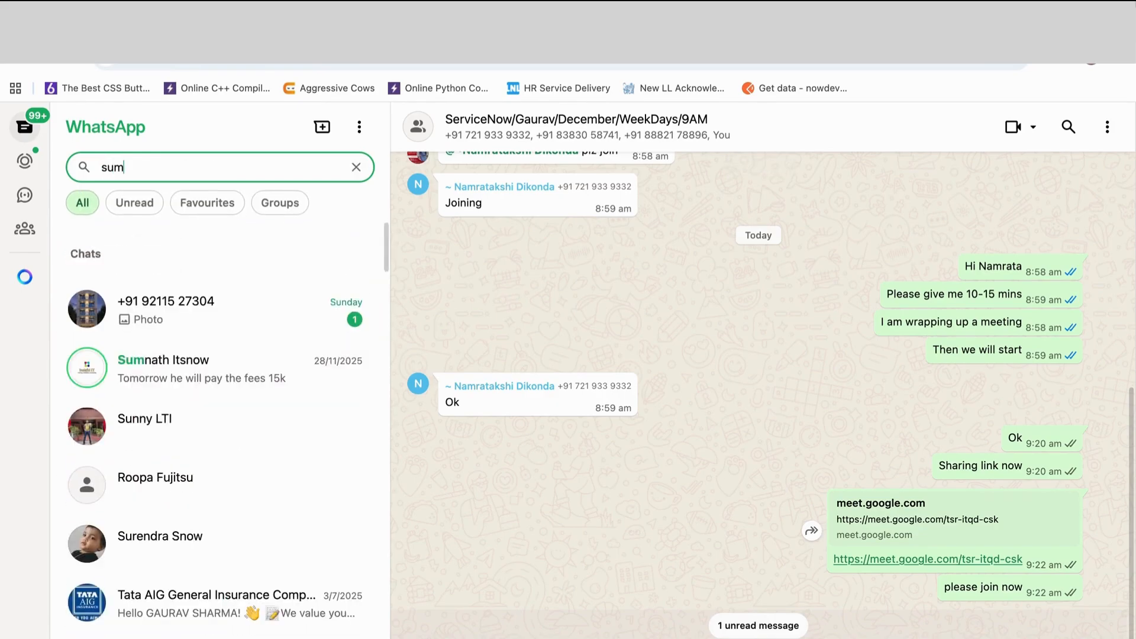
click(331, 330)
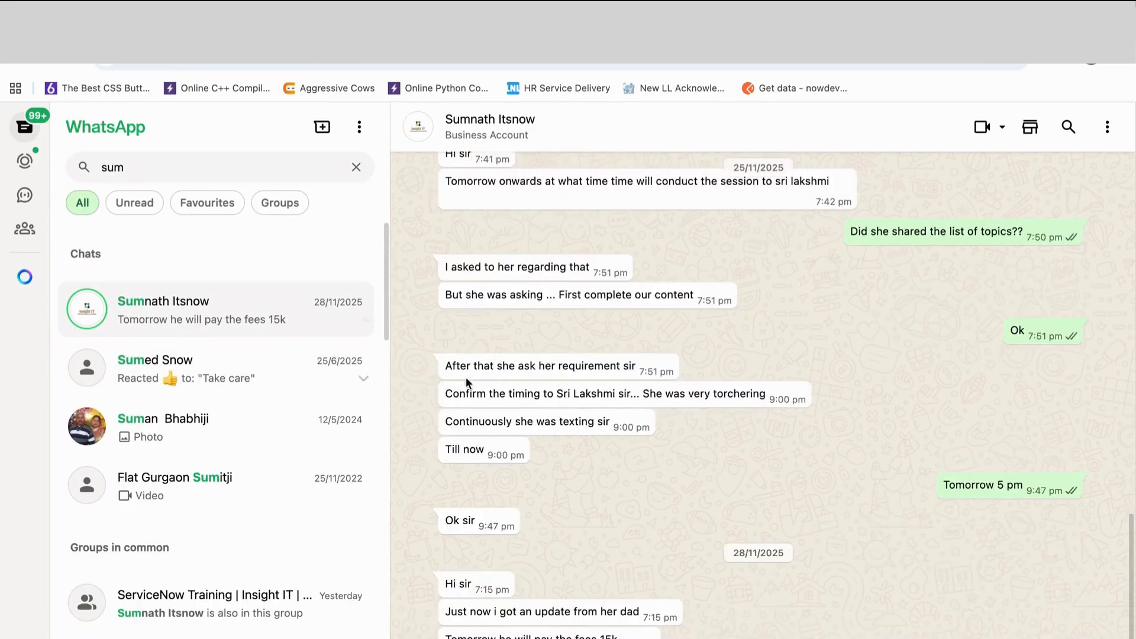
- Go back through the conversation past 3/9/2025 to the messages before 1/9/2025, loading older messages from the phone twice
scroll(619, 349, up, 20)
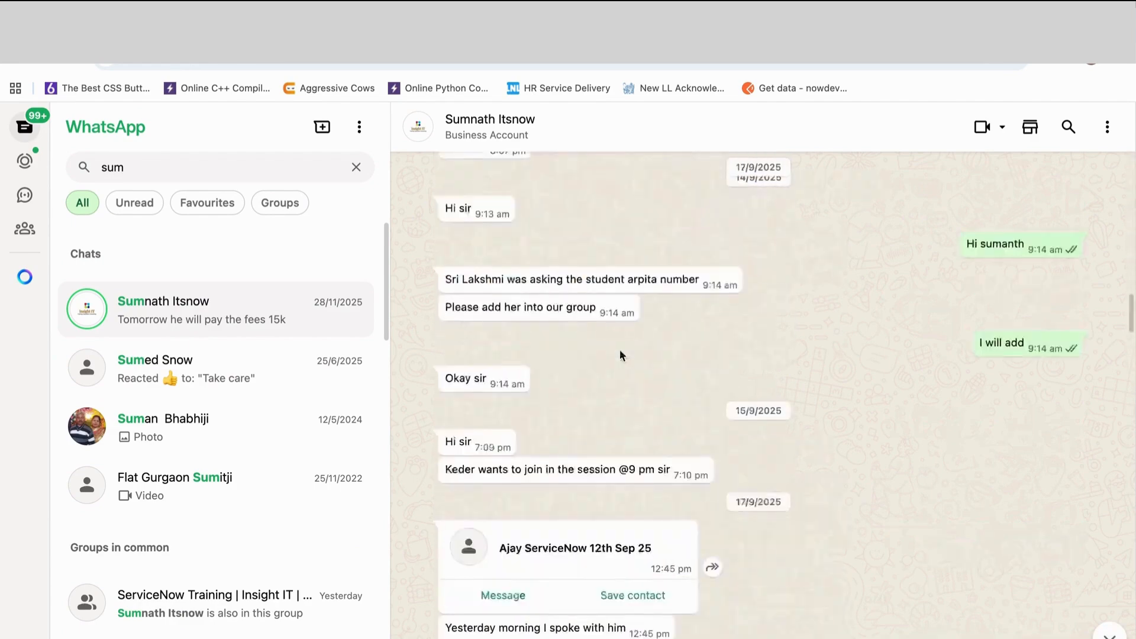
scroll(619, 349, up, 10)
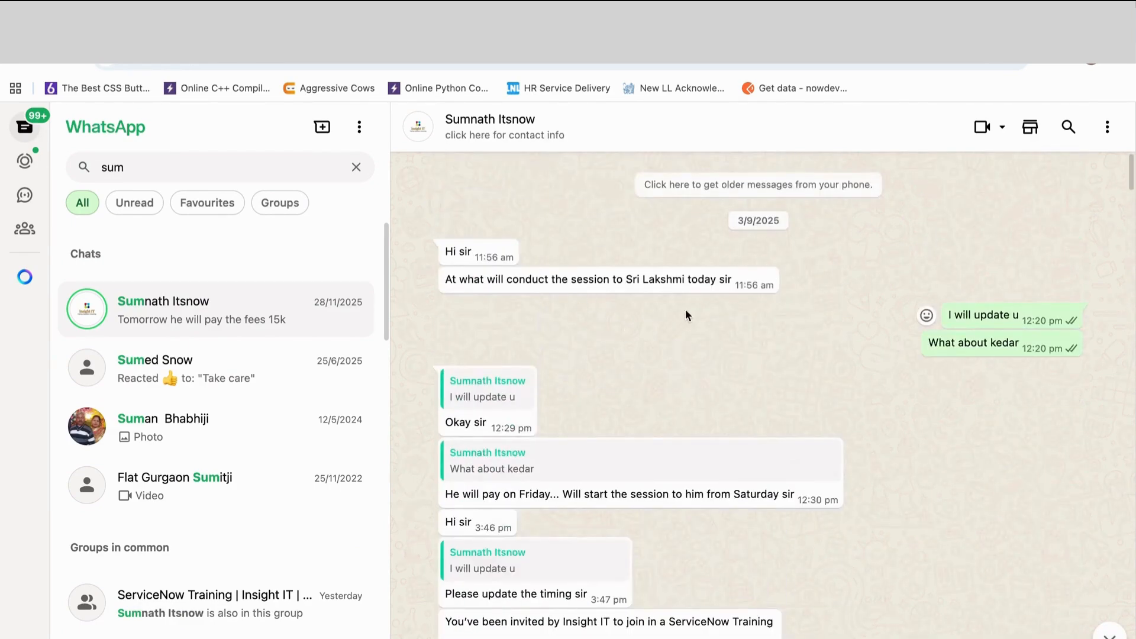
click(675, 184)
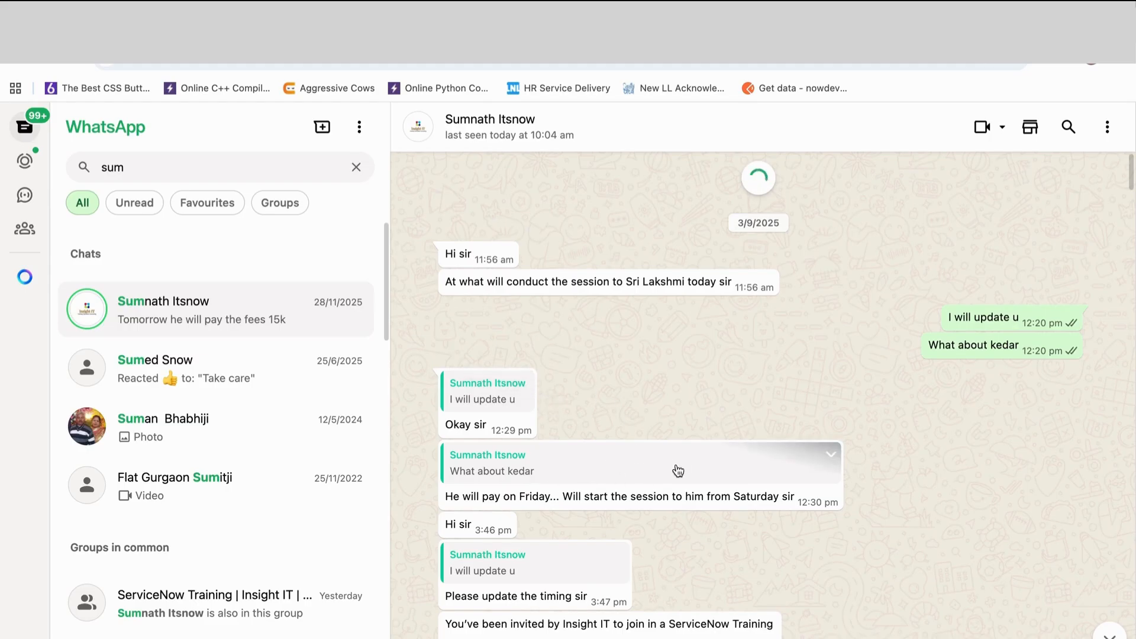
scroll(622, 395, up, 20)
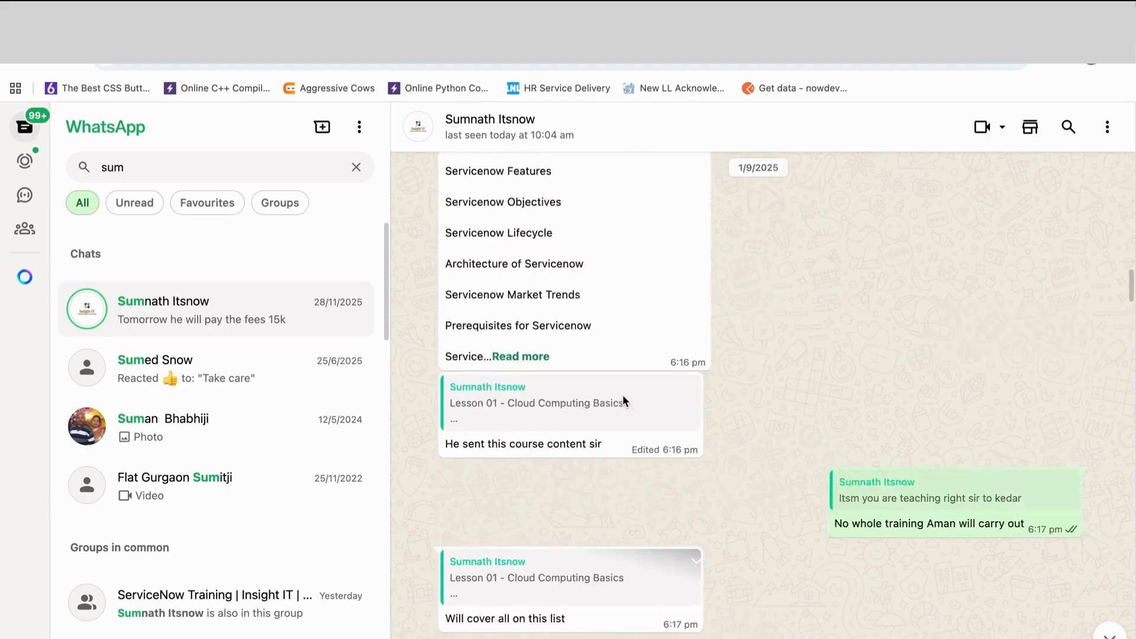
scroll(623, 395, up, 10)
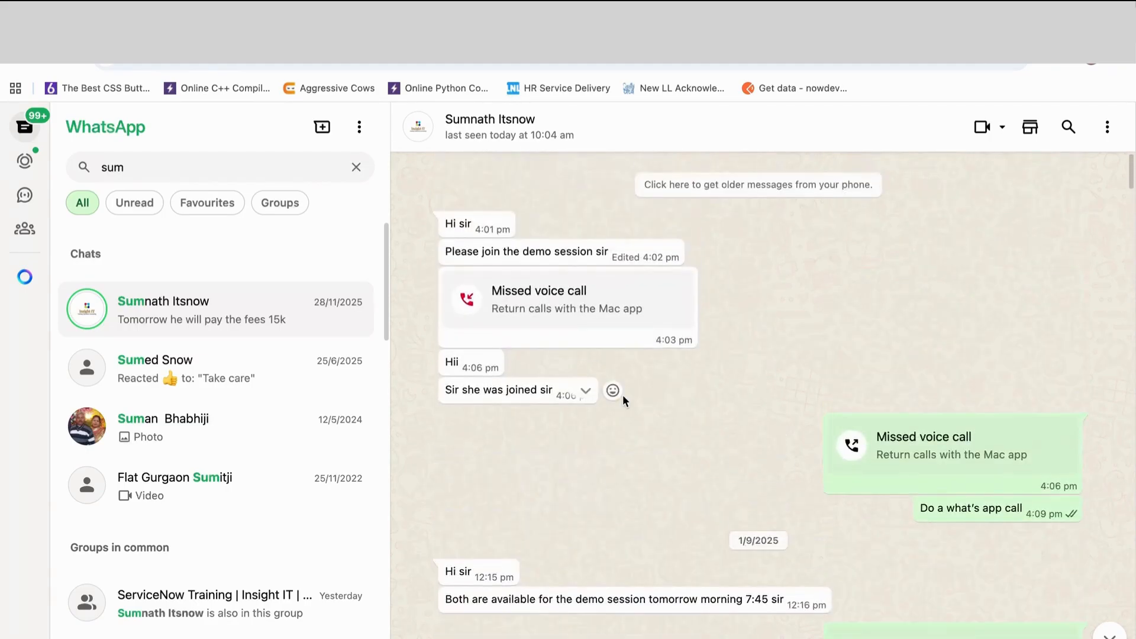
click(710, 194)
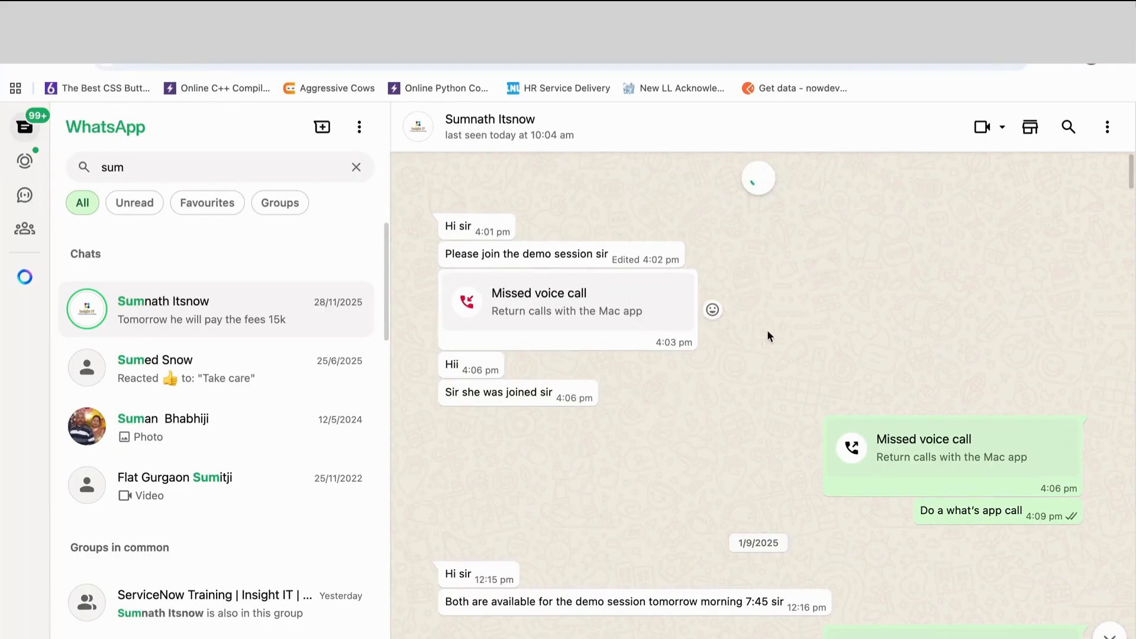
- Look through the July 2025 messages for shared course content, then load the messages older than 6/7/2025 from the phone
scroll(767, 329, up, 15)
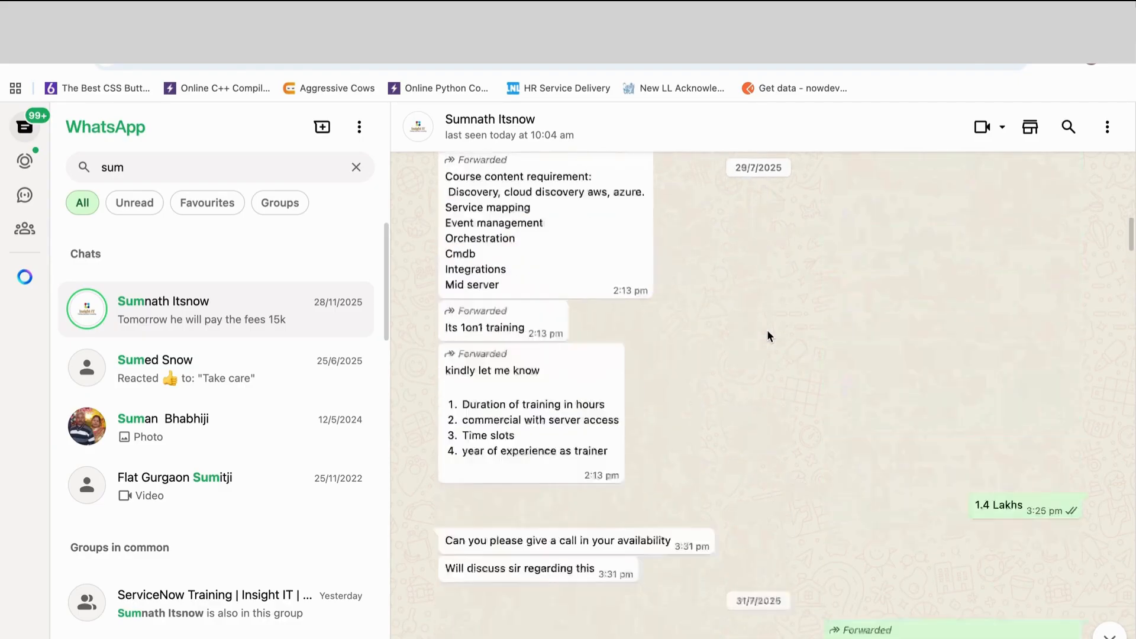
scroll(768, 336, down, 10)
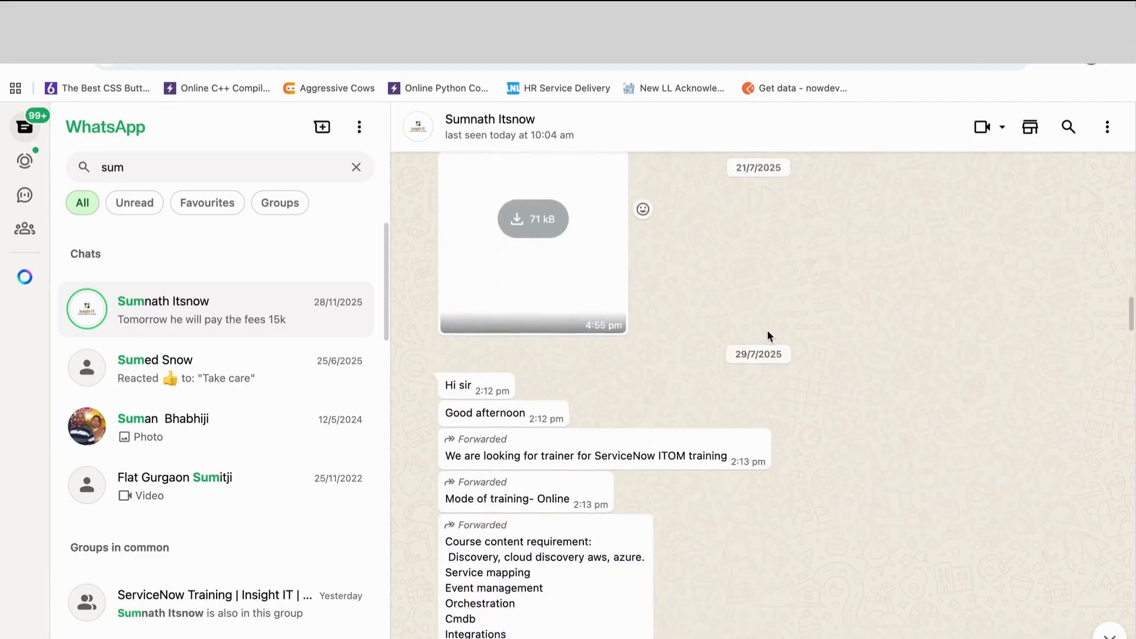
scroll(768, 335, down, 3)
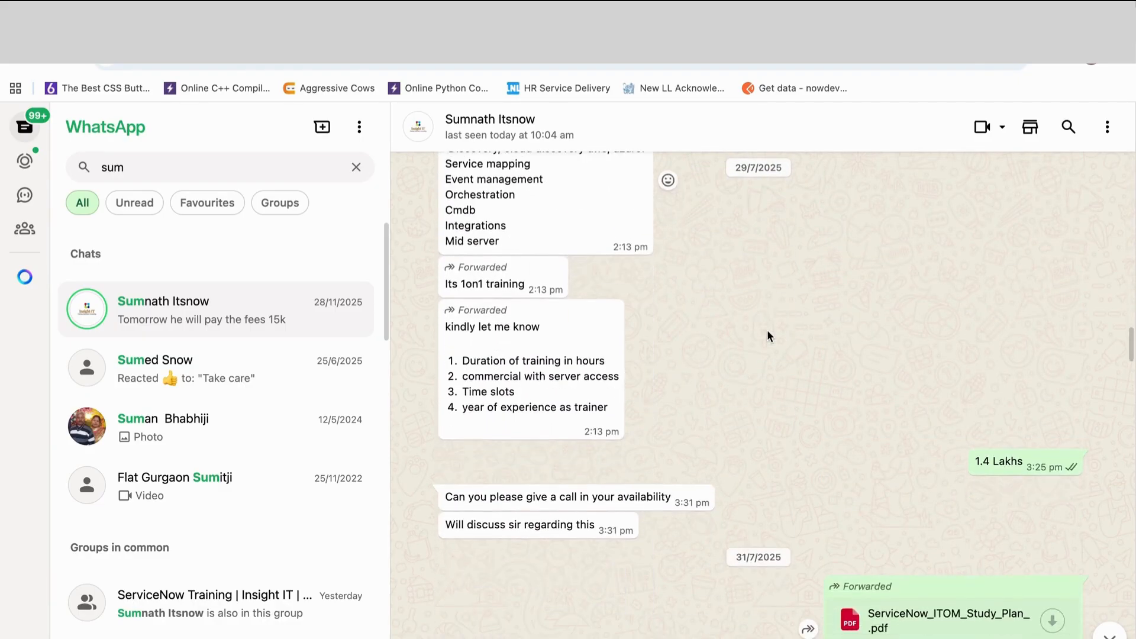
scroll(767, 336, up, 15)
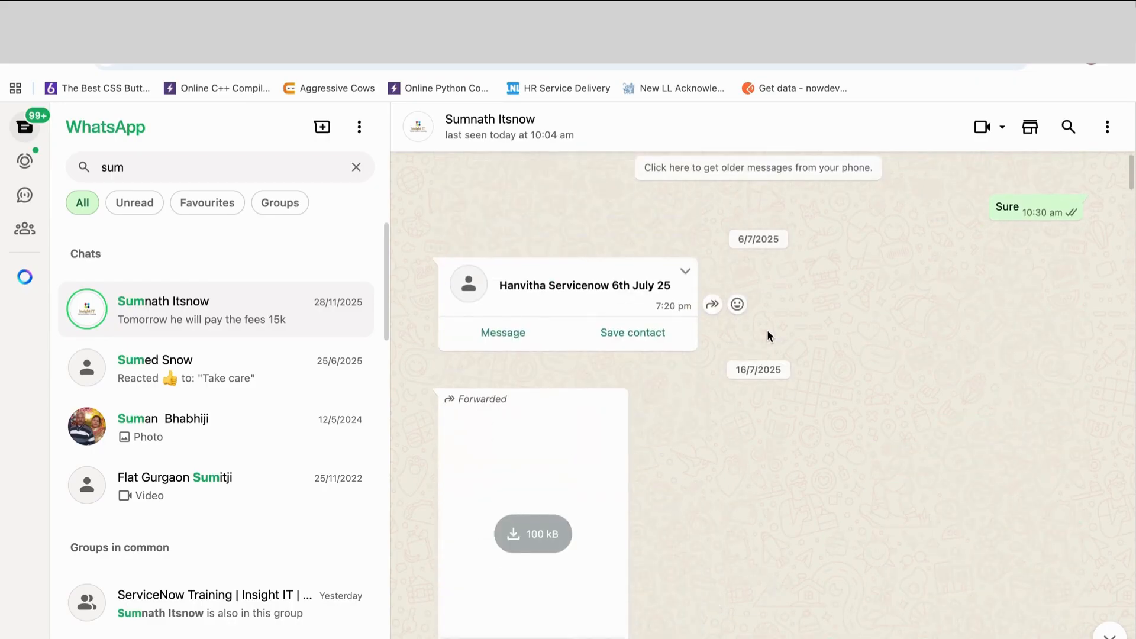
scroll(768, 336, up, 1)
click(739, 197)
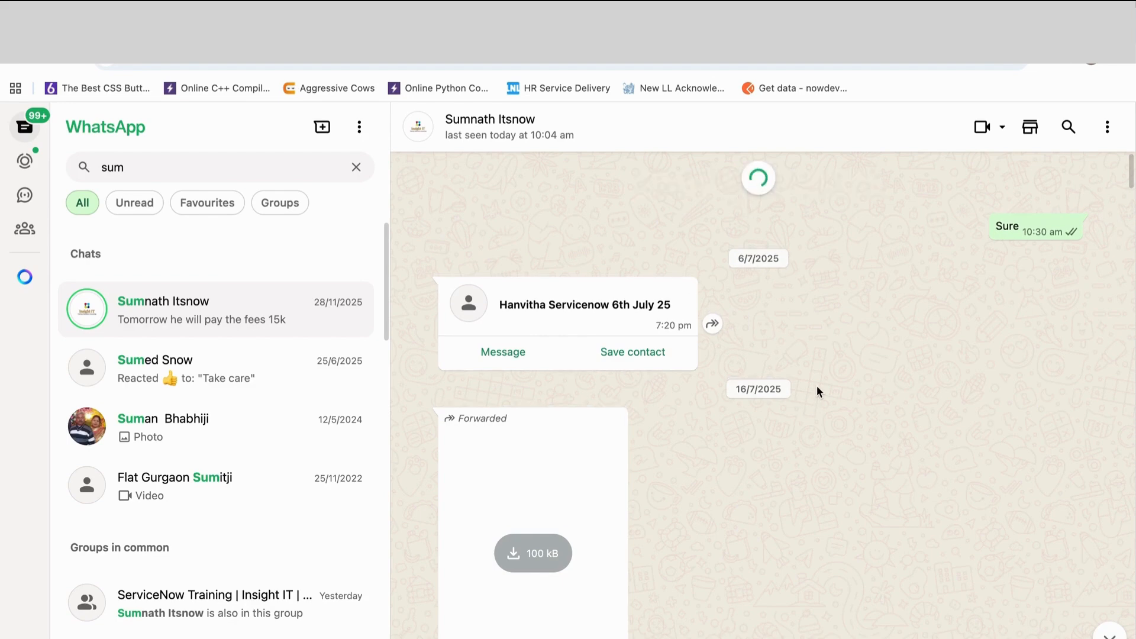
- Go back through the late June 2025 messages and load those from before 16/6/2025 from the phone
scroll(816, 392, up, 5)
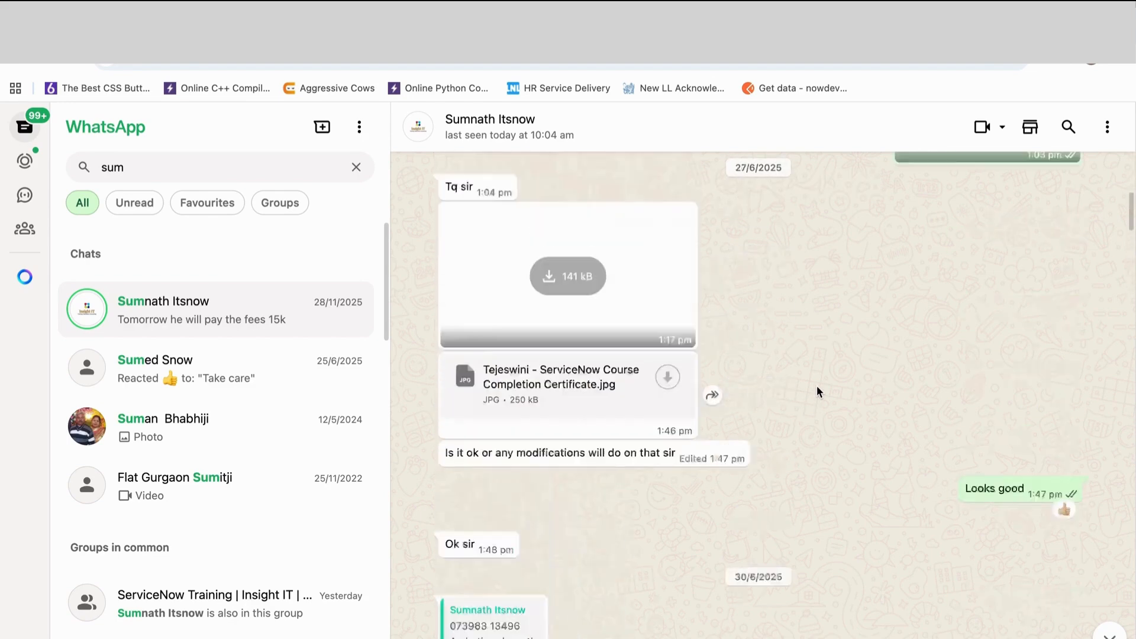
scroll(817, 391, up, 6)
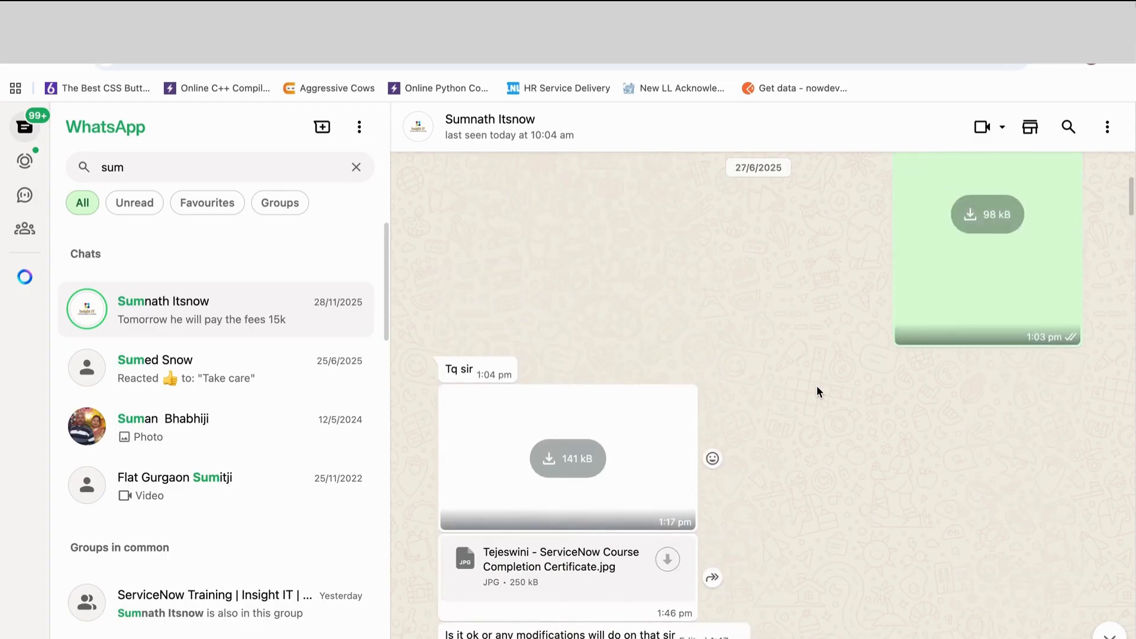
scroll(816, 392, up, 10)
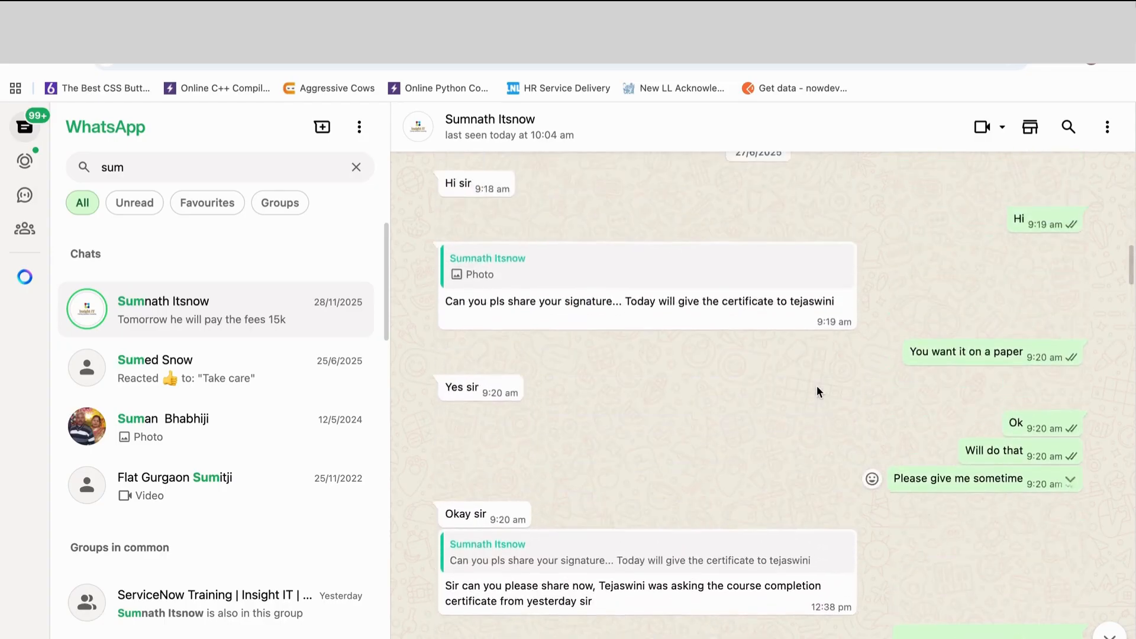
scroll(817, 390, up, 7)
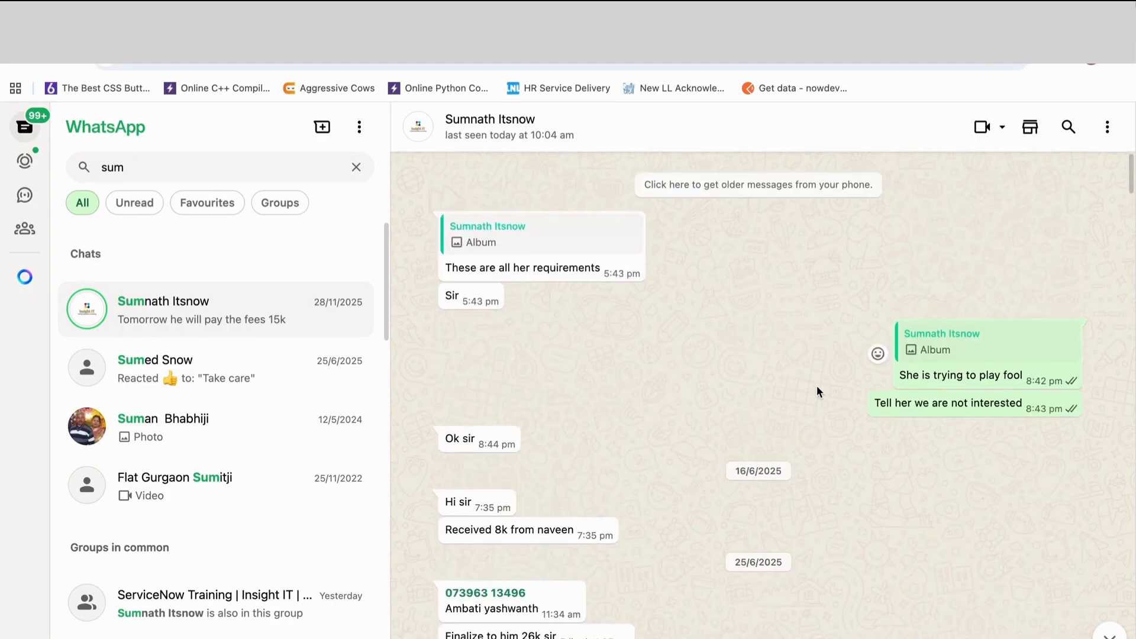
click(744, 186)
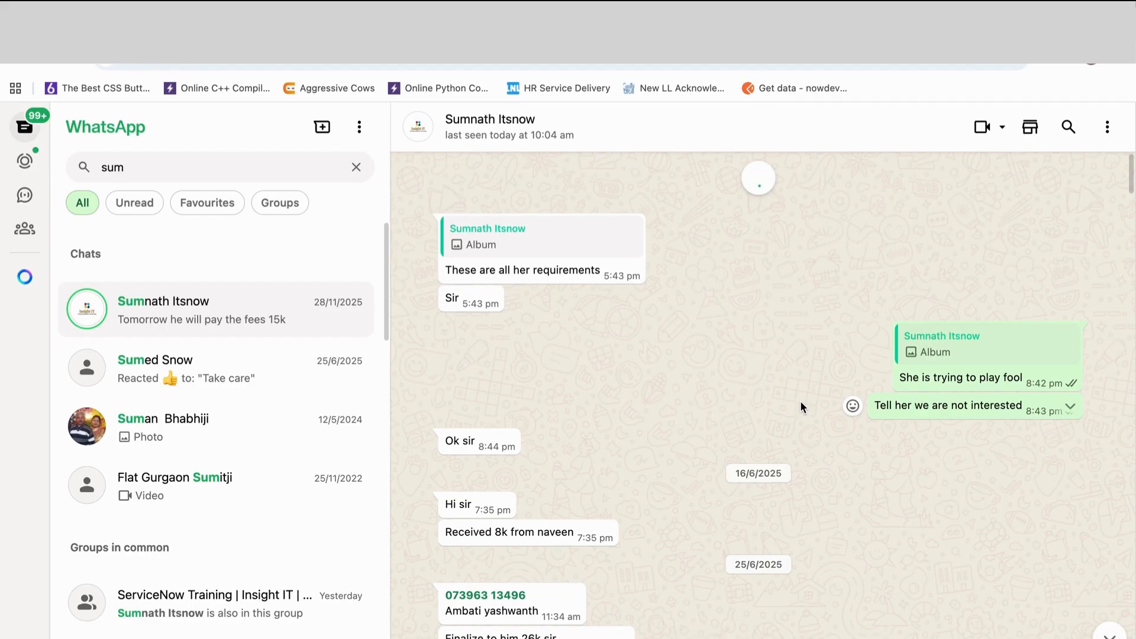
- Go back through the early June 2025 messages to 31/5/2025 and load older ones from the phone
scroll(812, 419, up, 5)
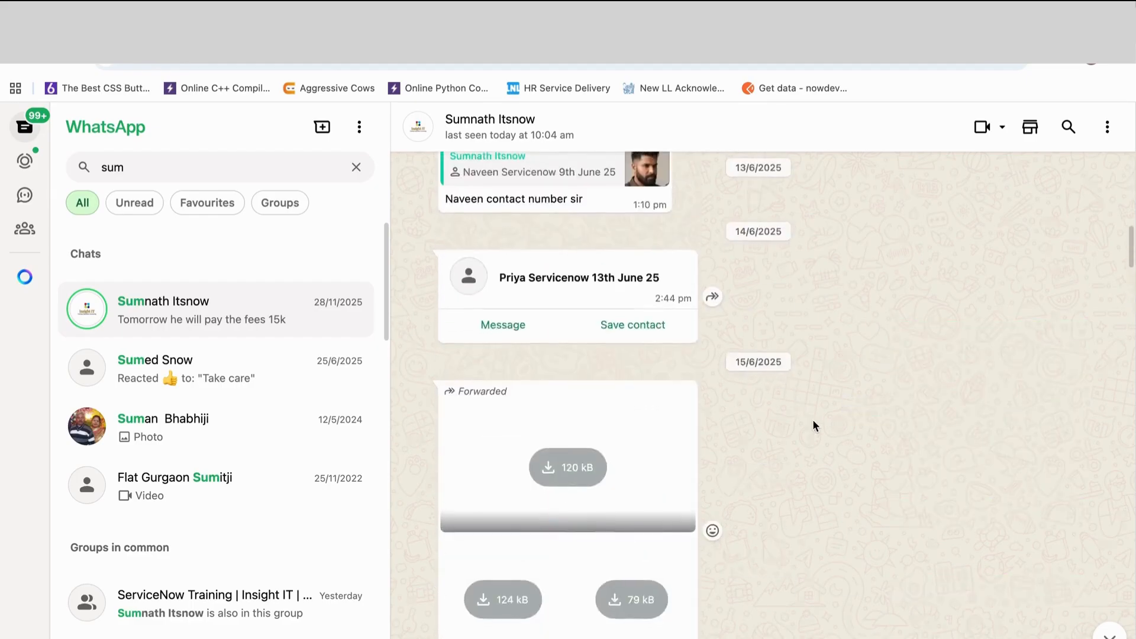
scroll(815, 426, up, 5)
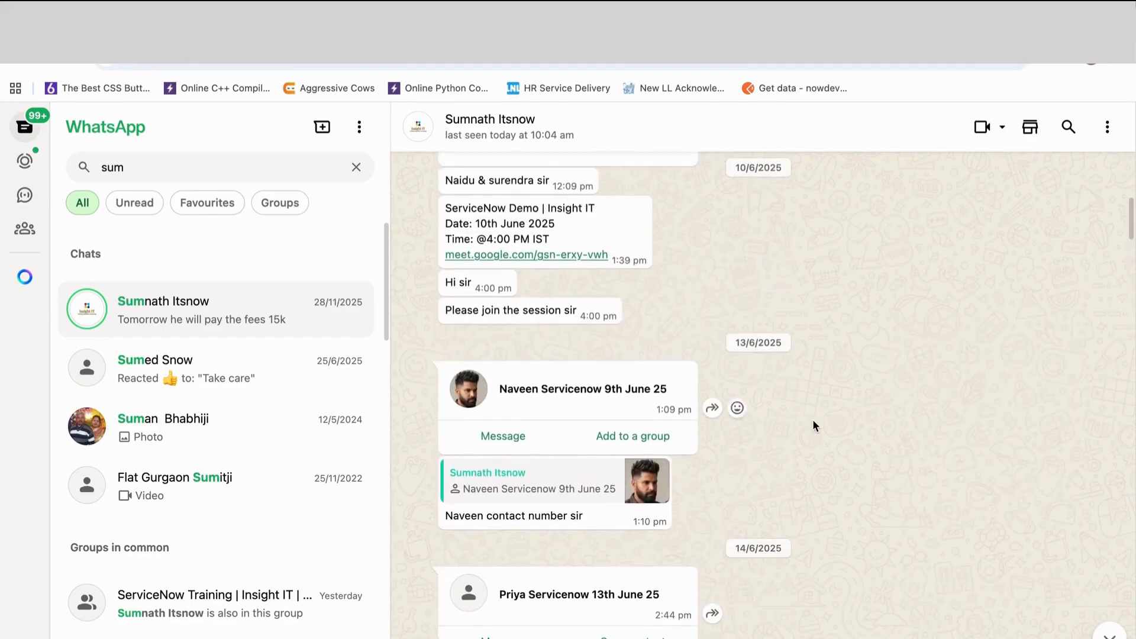
scroll(814, 425, up, 10)
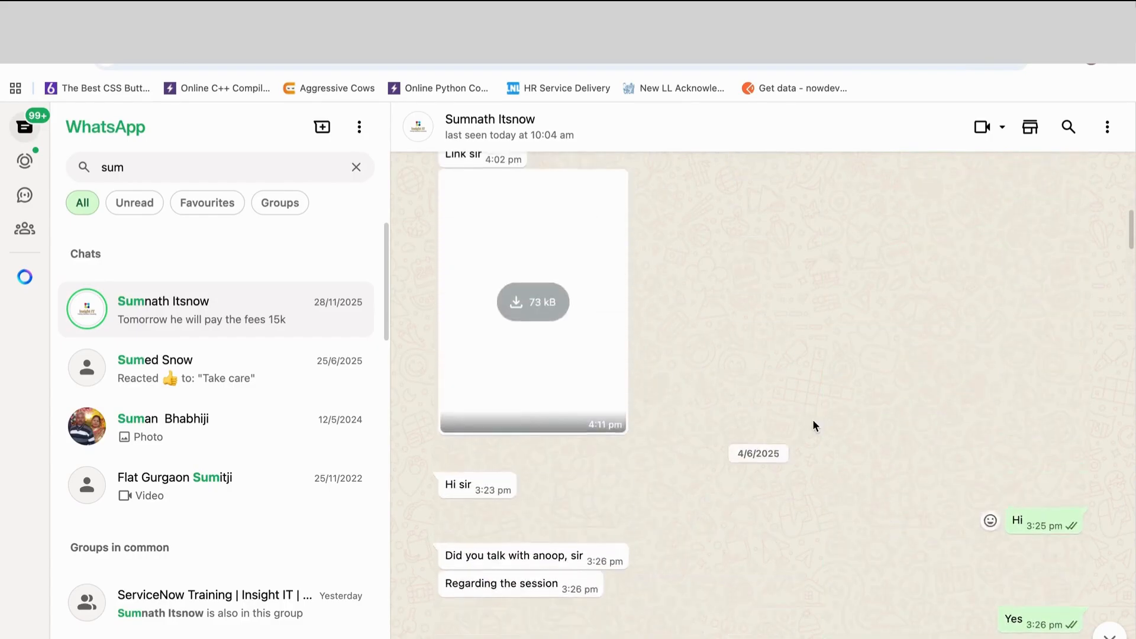
scroll(814, 421, up, 10)
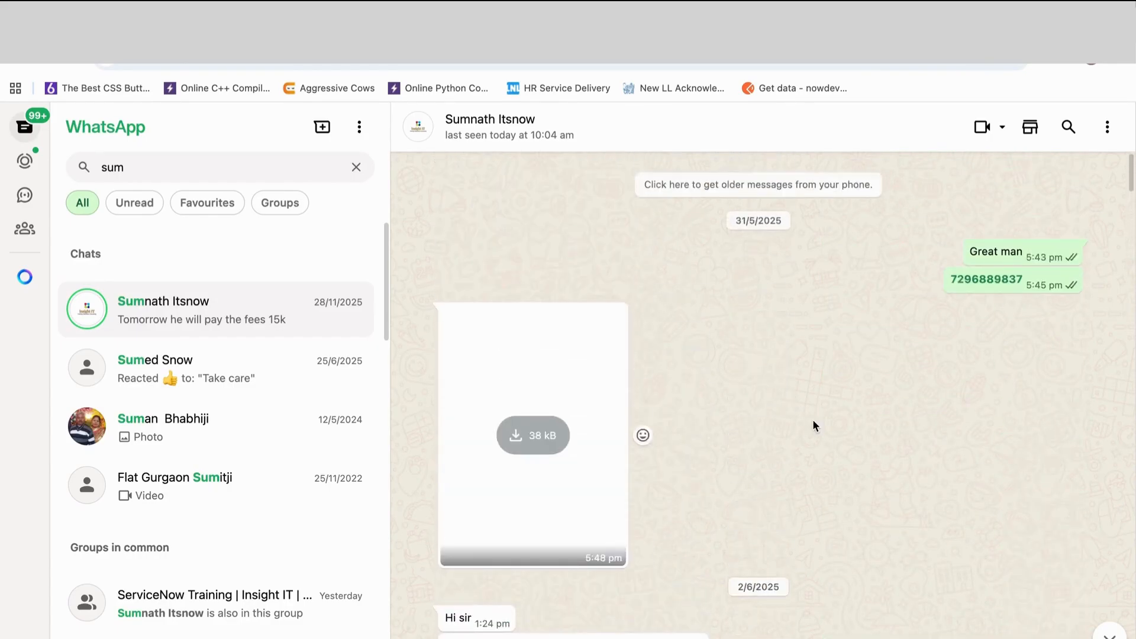
click(729, 184)
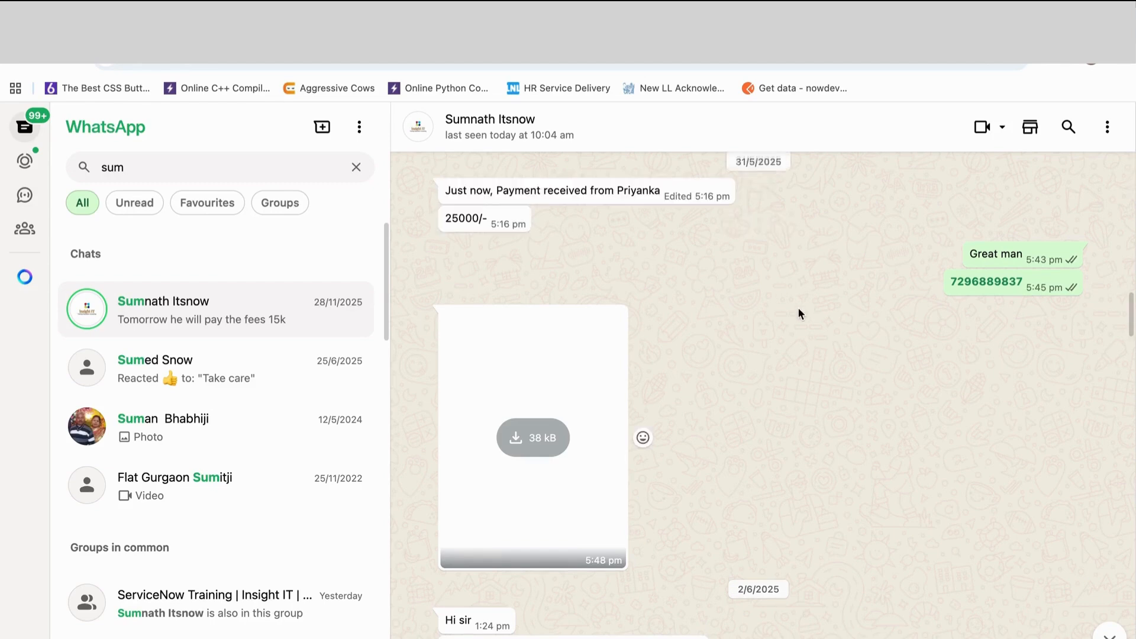
- Go back through the May 2025 messages to 13/5/2025, loading older history from the phone at each stopping point
scroll(799, 309, up, 8)
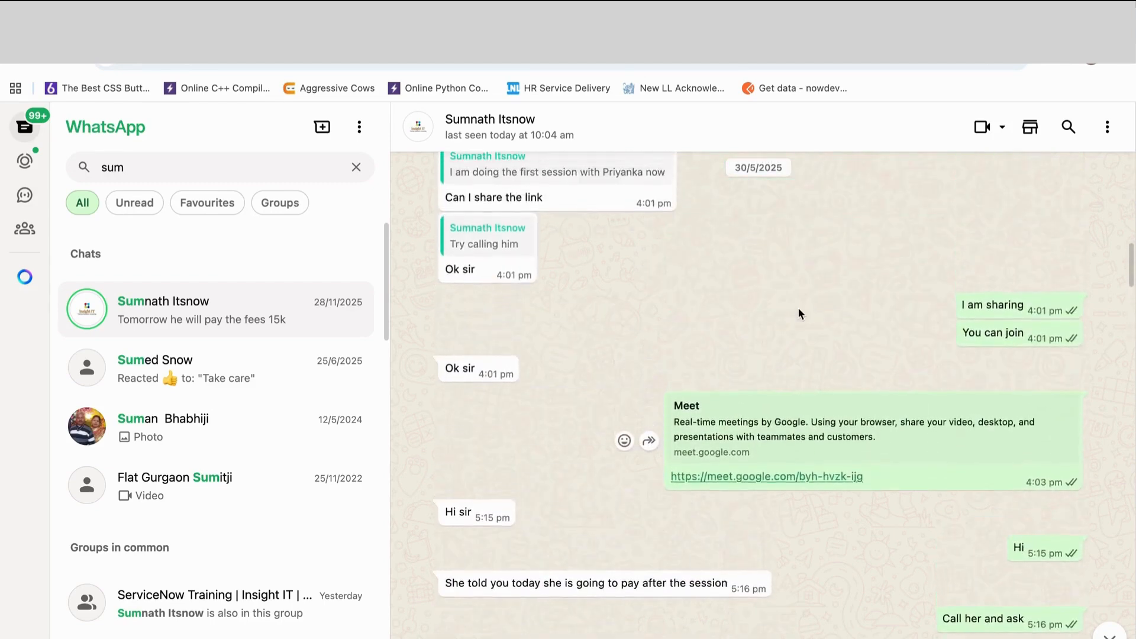
scroll(798, 308, up, 15)
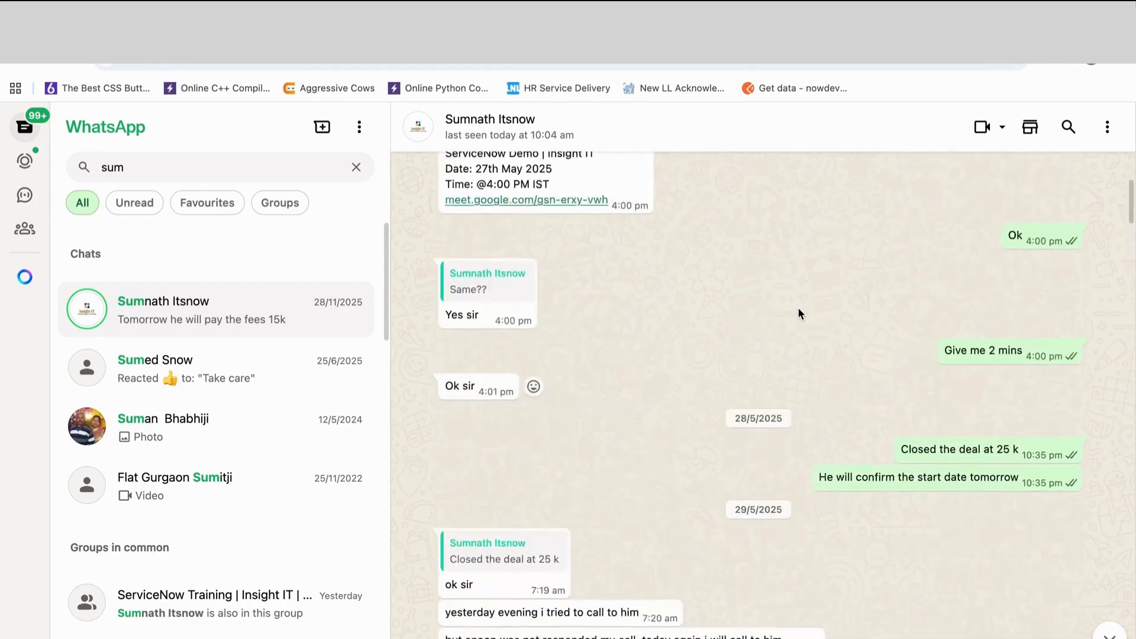
scroll(798, 309, up, 5)
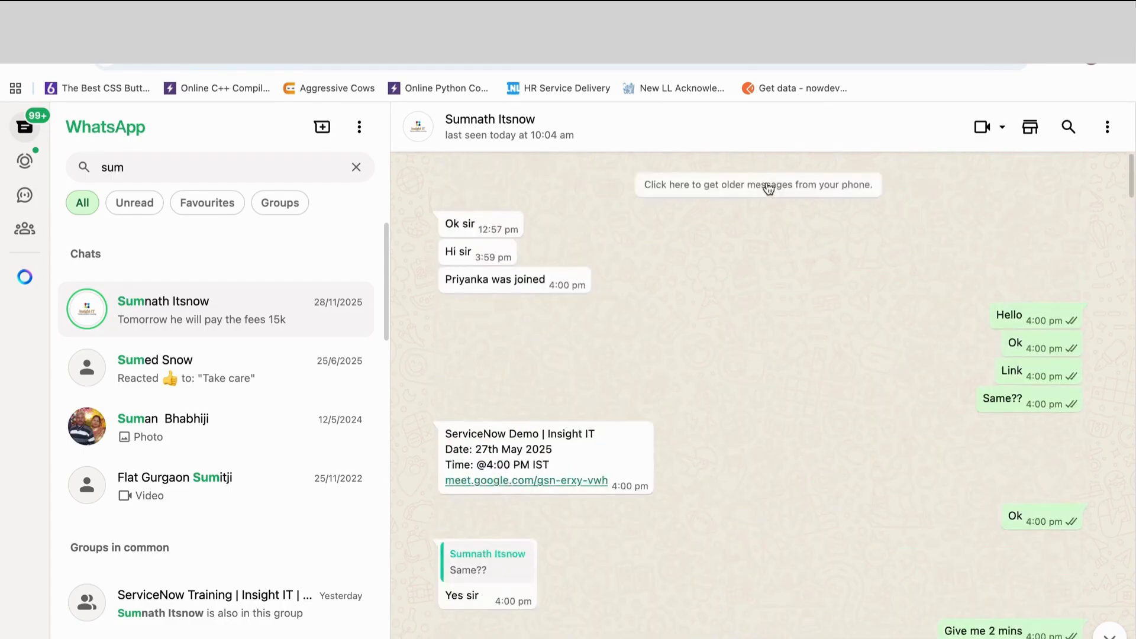
click(768, 188)
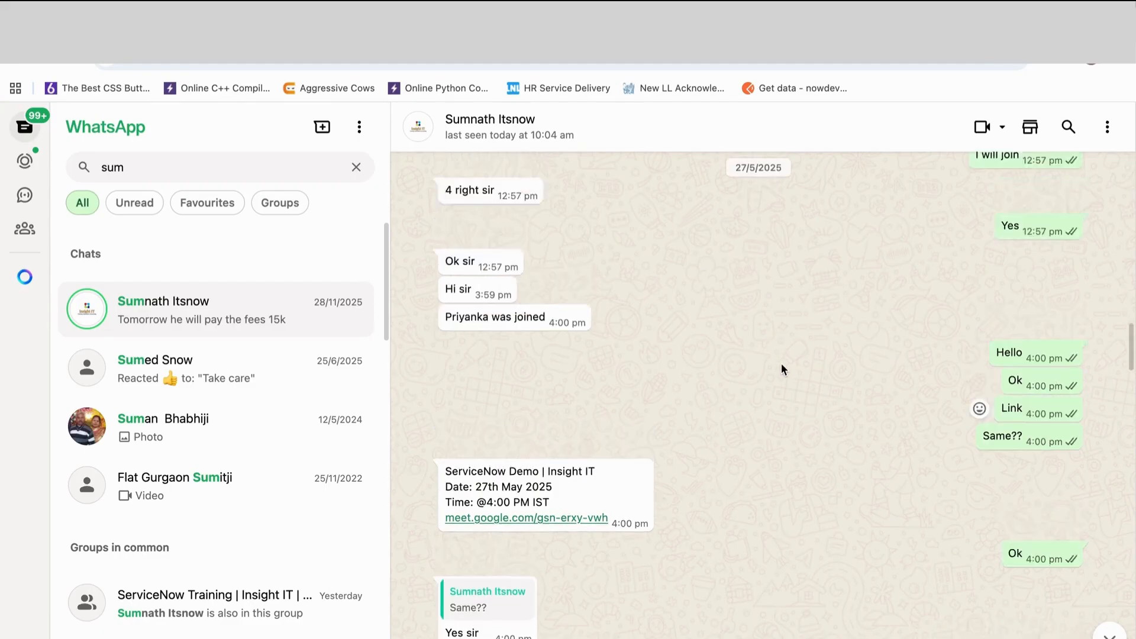
scroll(781, 363, up, 15)
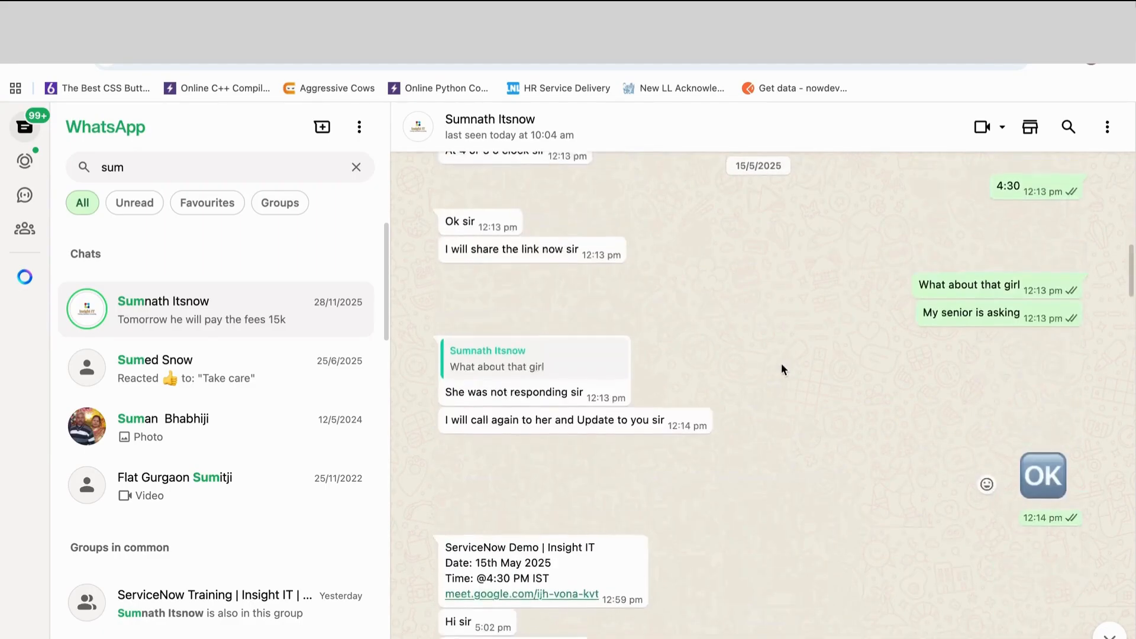
scroll(782, 363, up, 15)
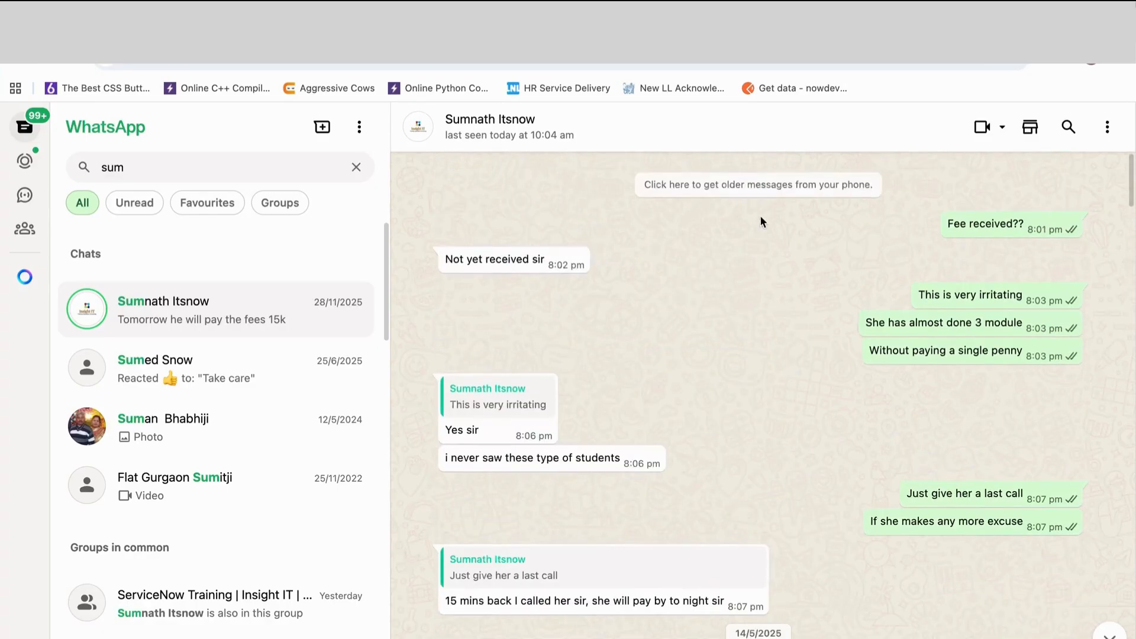
click(755, 189)
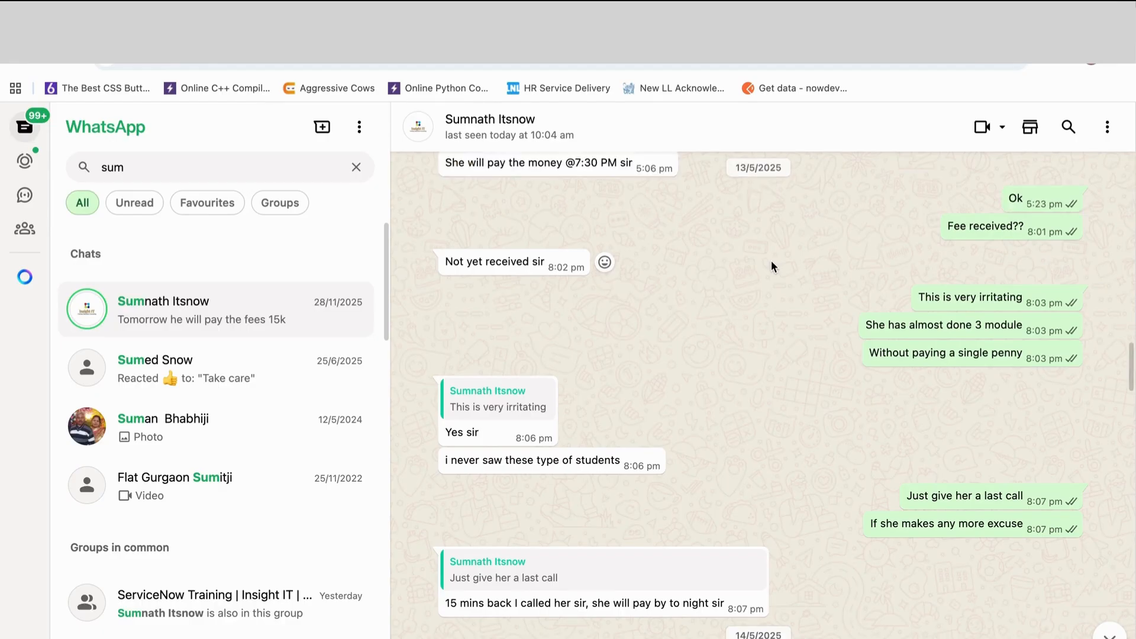
- Find the course content shared on 2/5/2025, then download and open servicenow-developer-certification-training.pdf
scroll(772, 266, up, 20)
scroll(772, 260, up, 6)
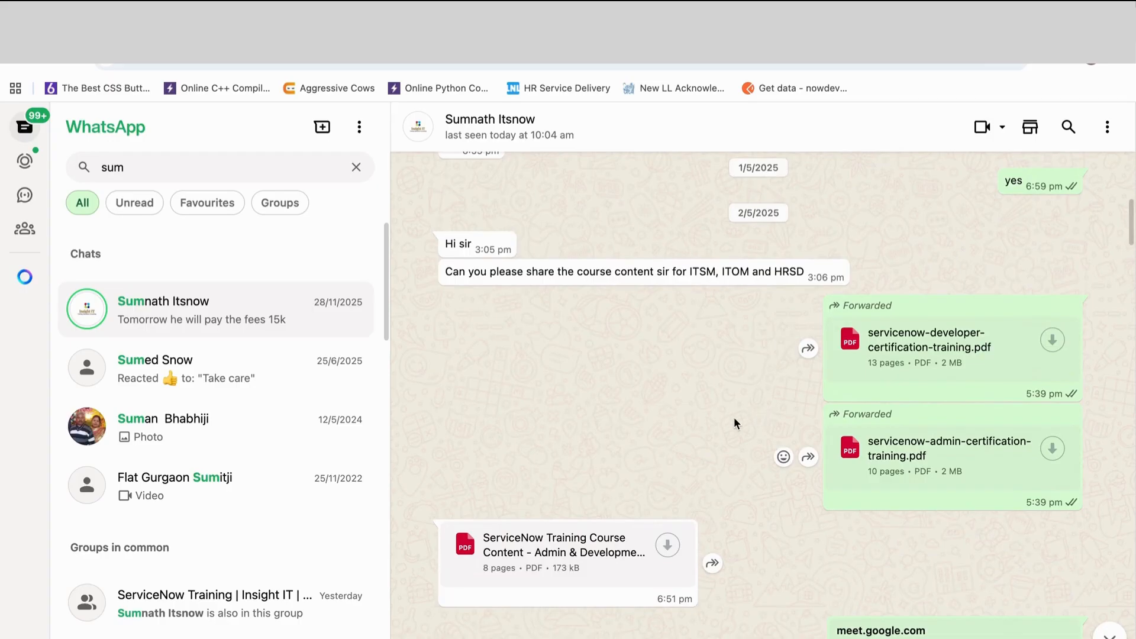
scroll(721, 424, down, 2)
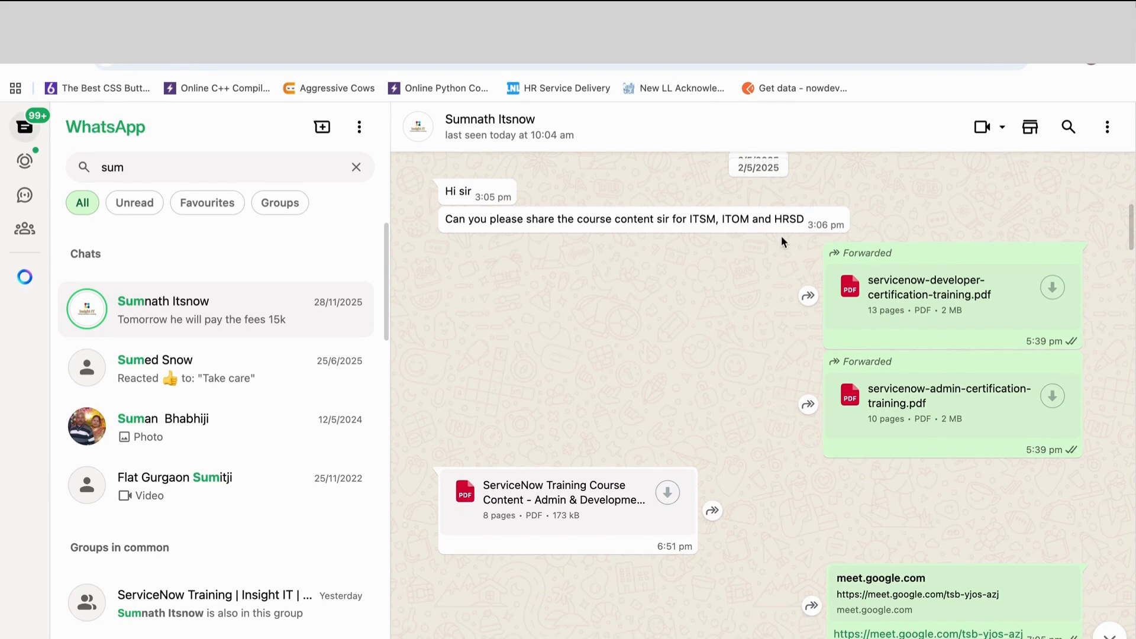
click(1053, 288)
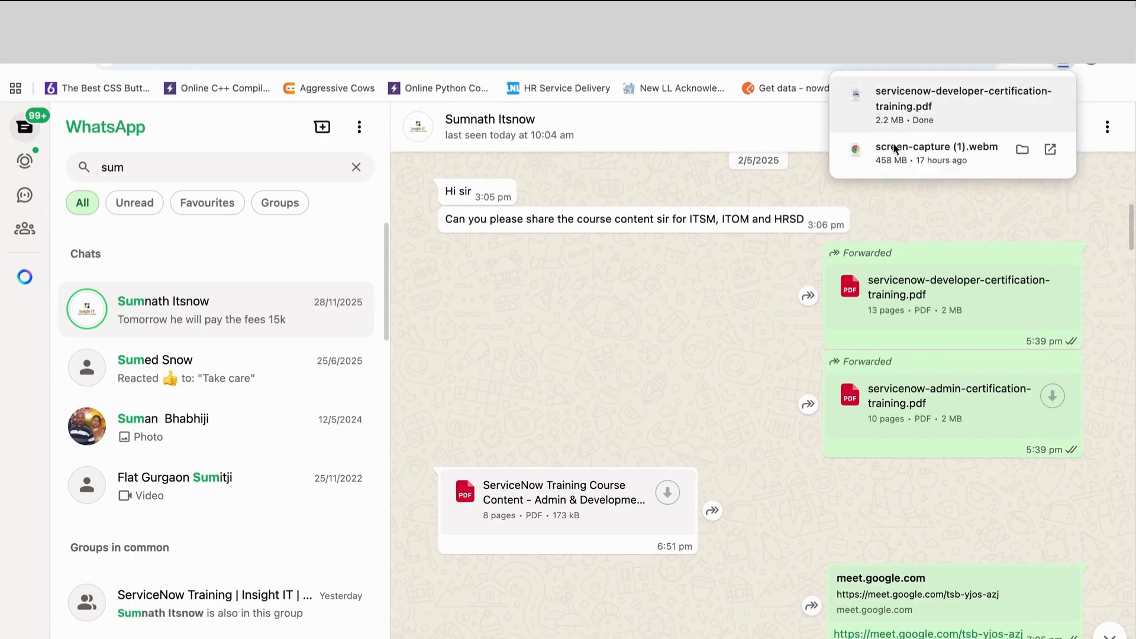
click(860, 92)
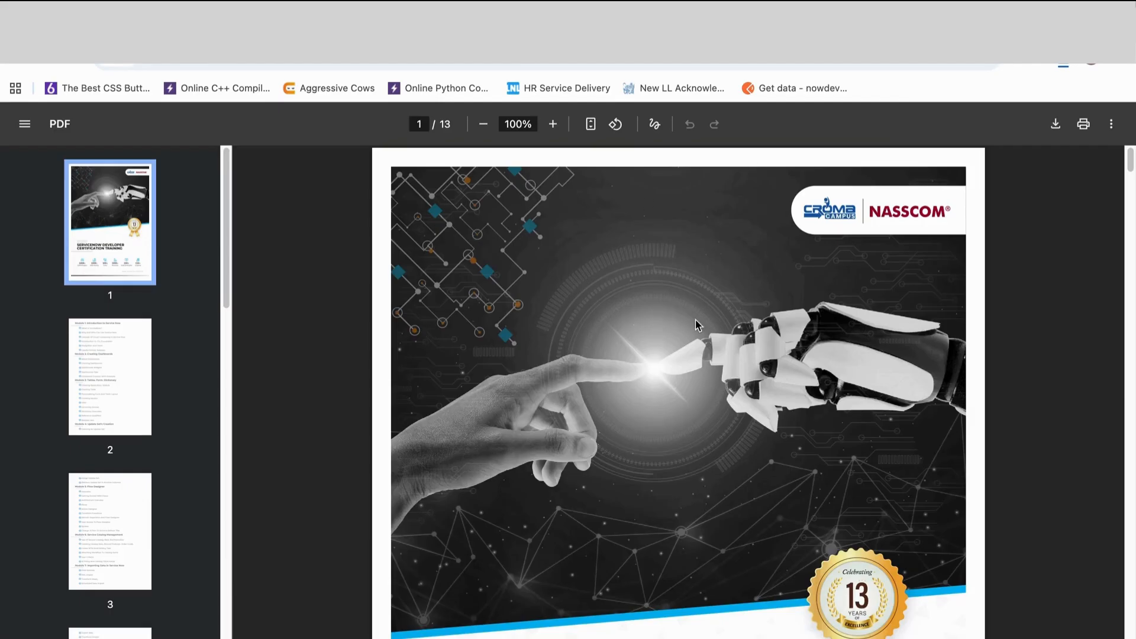
- Examine the module list on page 2 of the PDF and highlight the "What Is ServiceNow" topic under Module 1
scroll(695, 319, down, 20)
scroll(695, 319, up, 4)
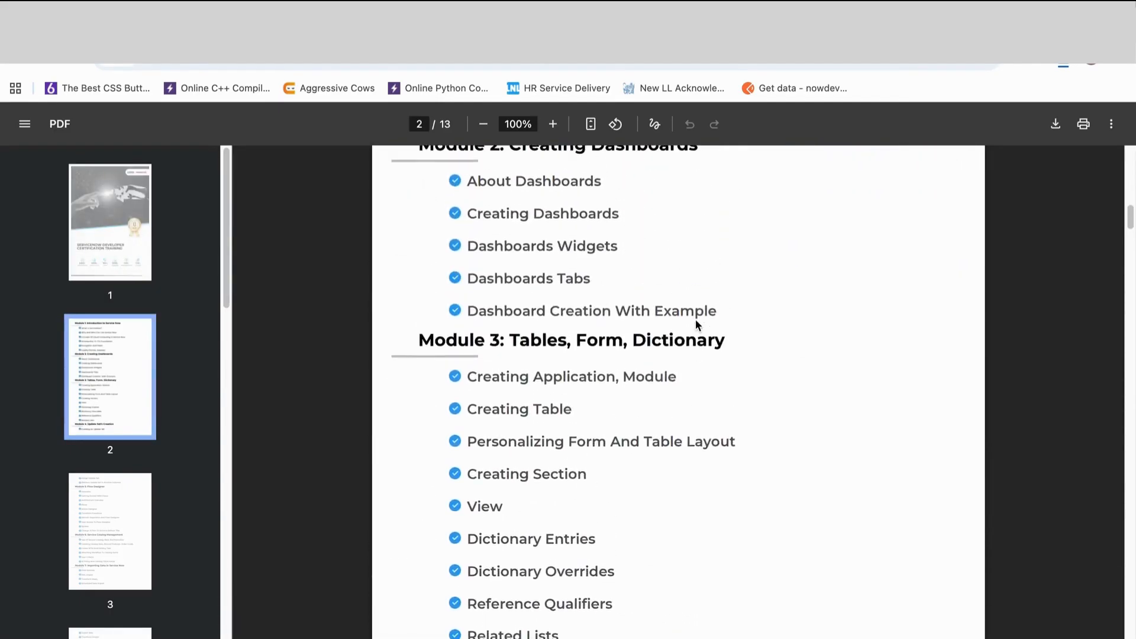
scroll(695, 318, up, 4)
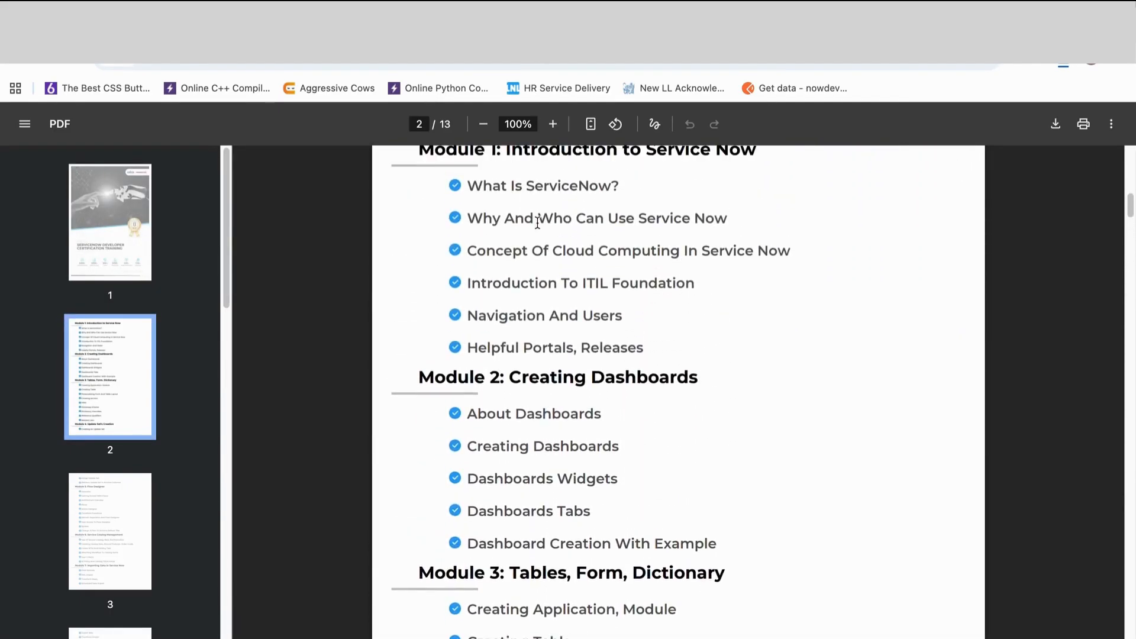
scroll(538, 224, up, 1)
drag(467, 221, 606, 220)
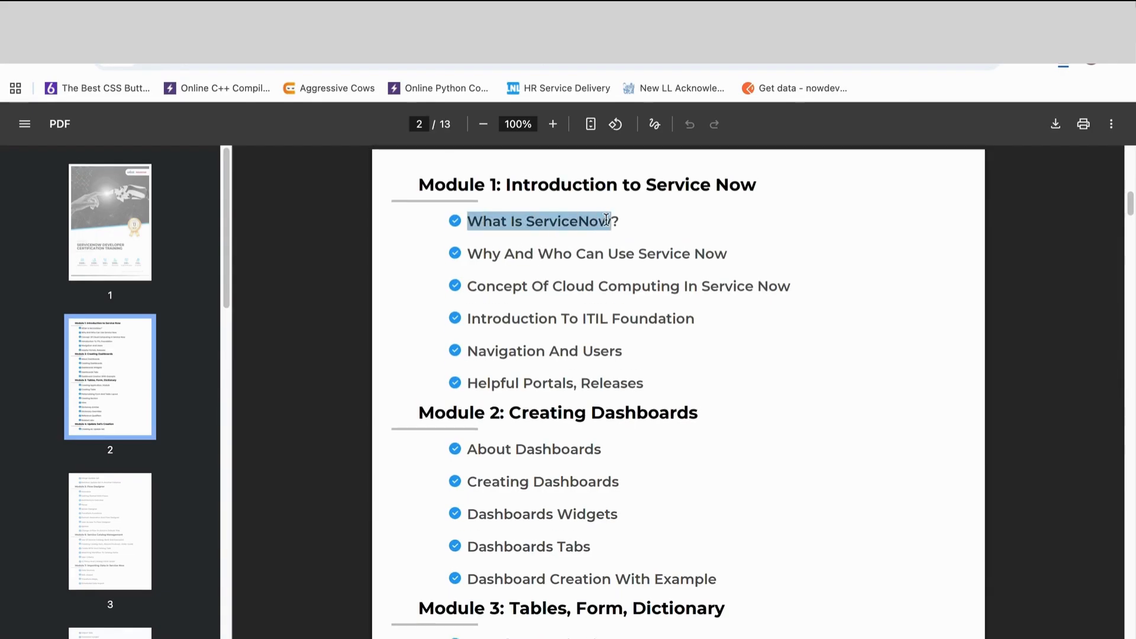
- Highlight the remaining Module 1 topics one after another, from "Why And Who Can Use Service Now" to "Helpful Portals, Releases"
drag(463, 253, 716, 253)
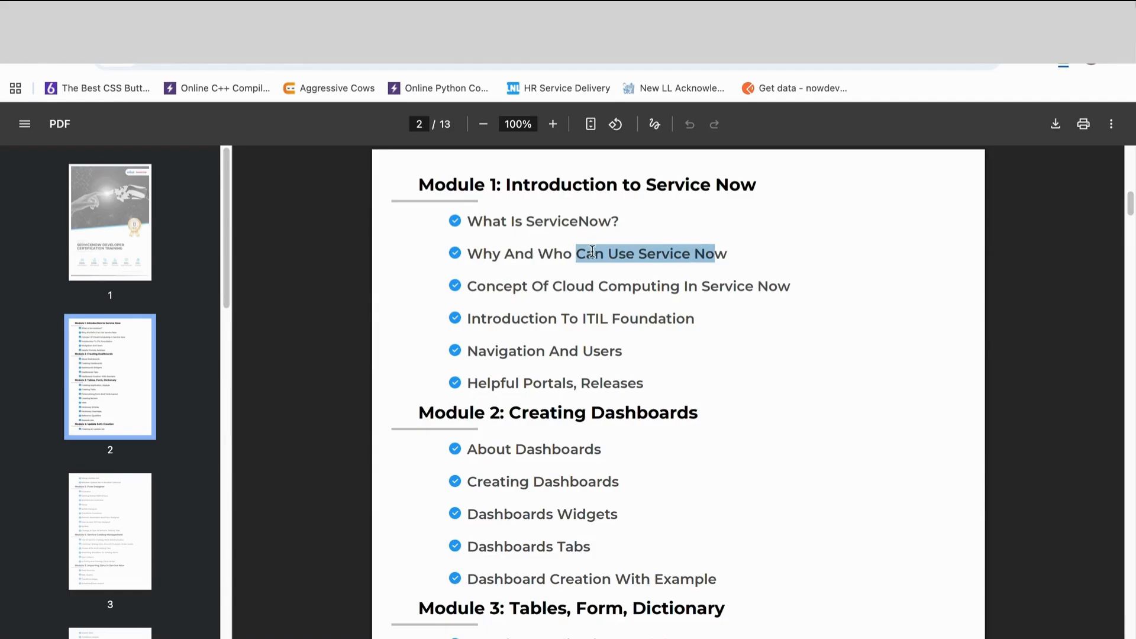
click(468, 287)
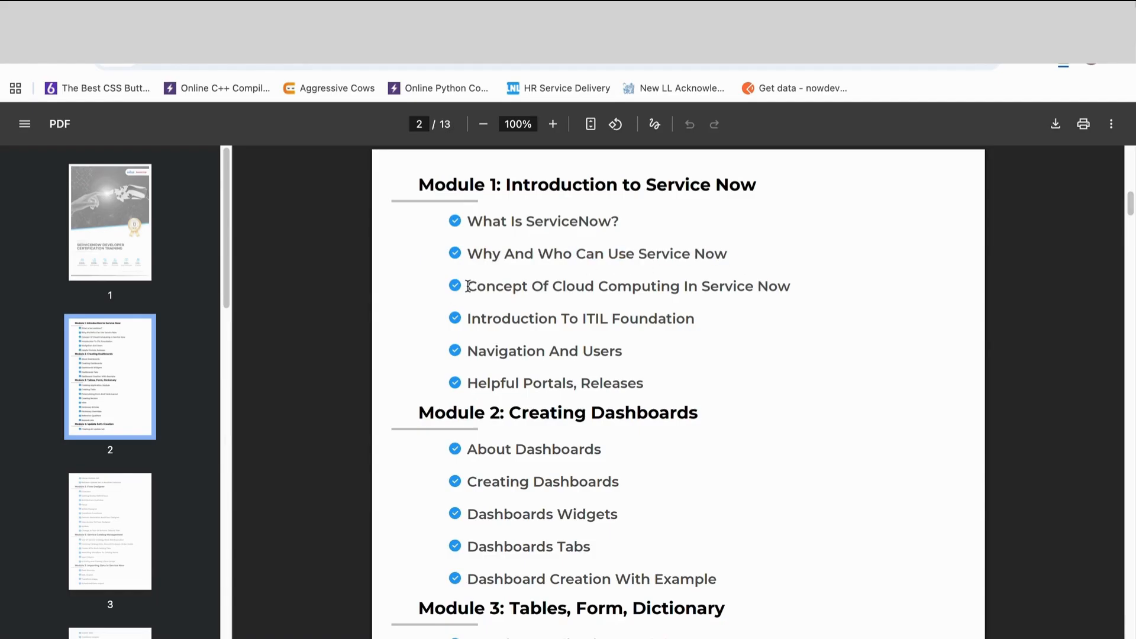
drag(468, 286, 791, 290)
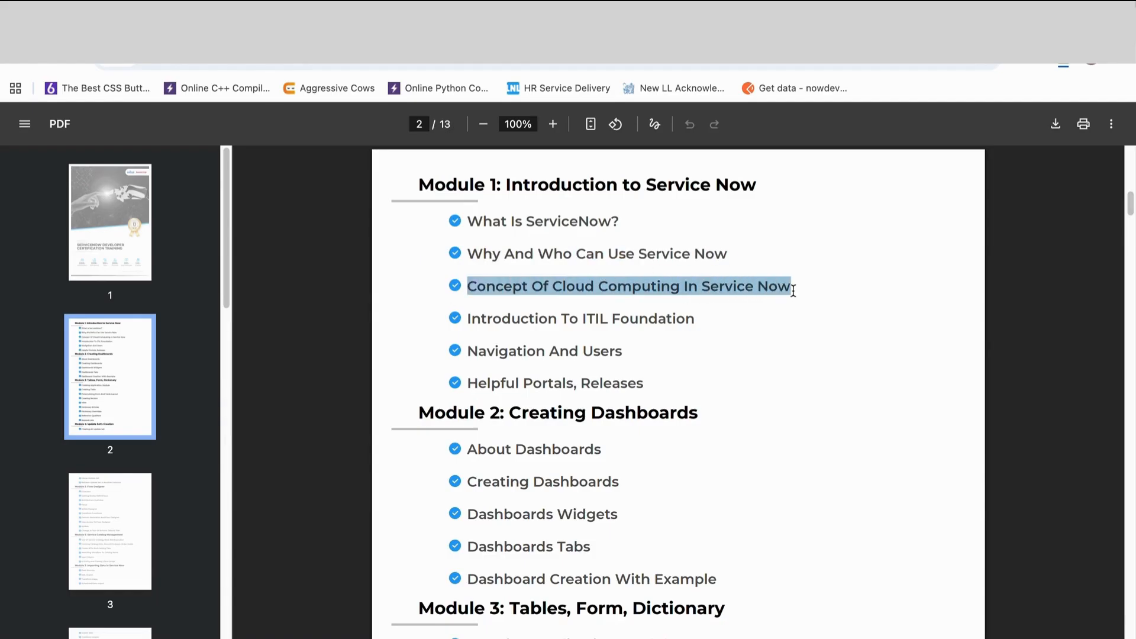
click(791, 313)
drag(470, 320, 704, 321)
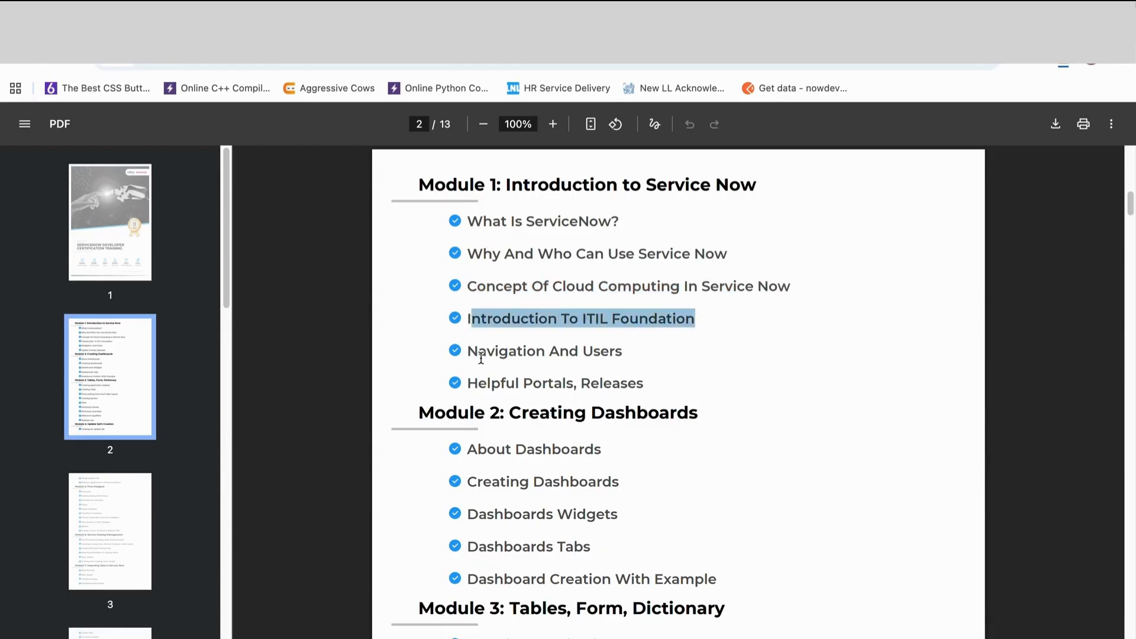
drag(465, 353, 654, 352)
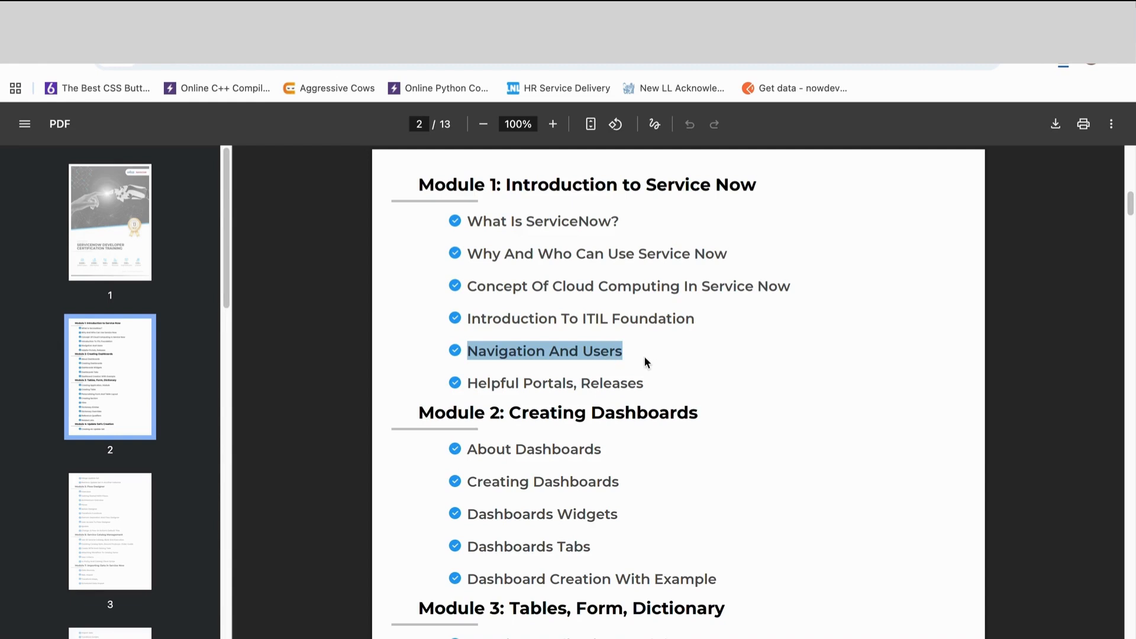
drag(580, 384, 667, 386)
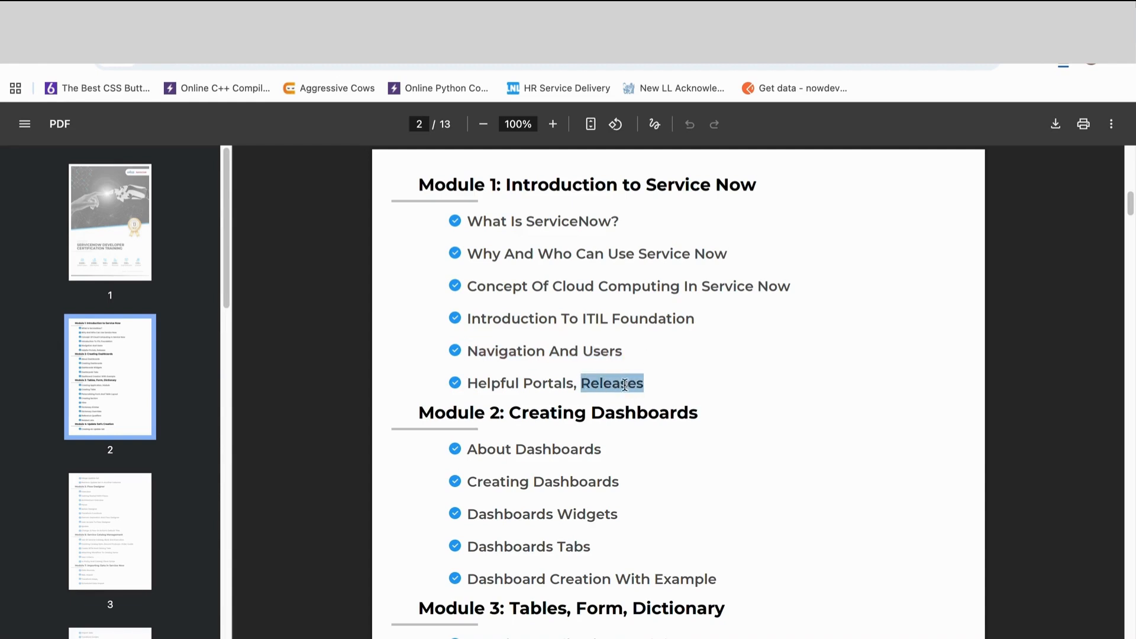
drag(465, 383, 600, 380)
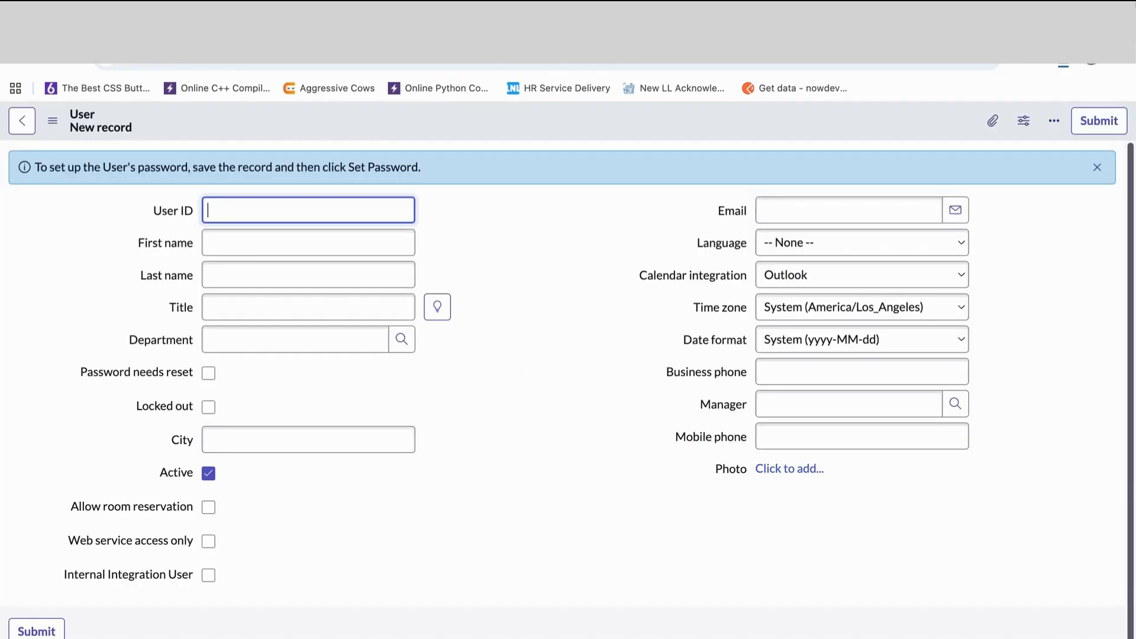
click(284, 66)
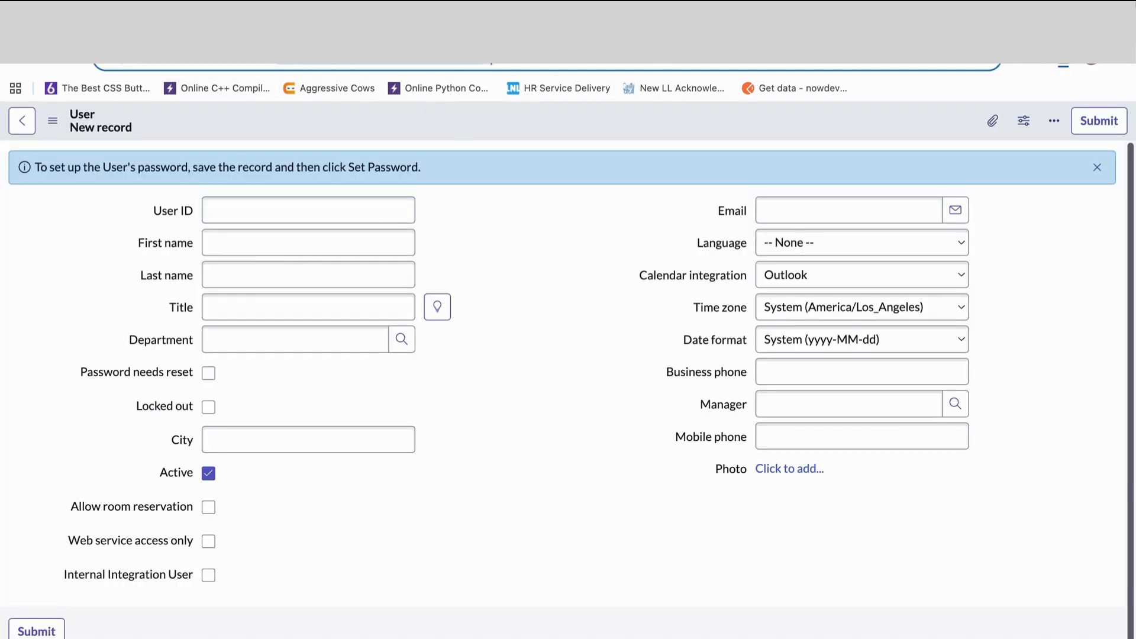
key(BackSpace)
key(BackSpace)
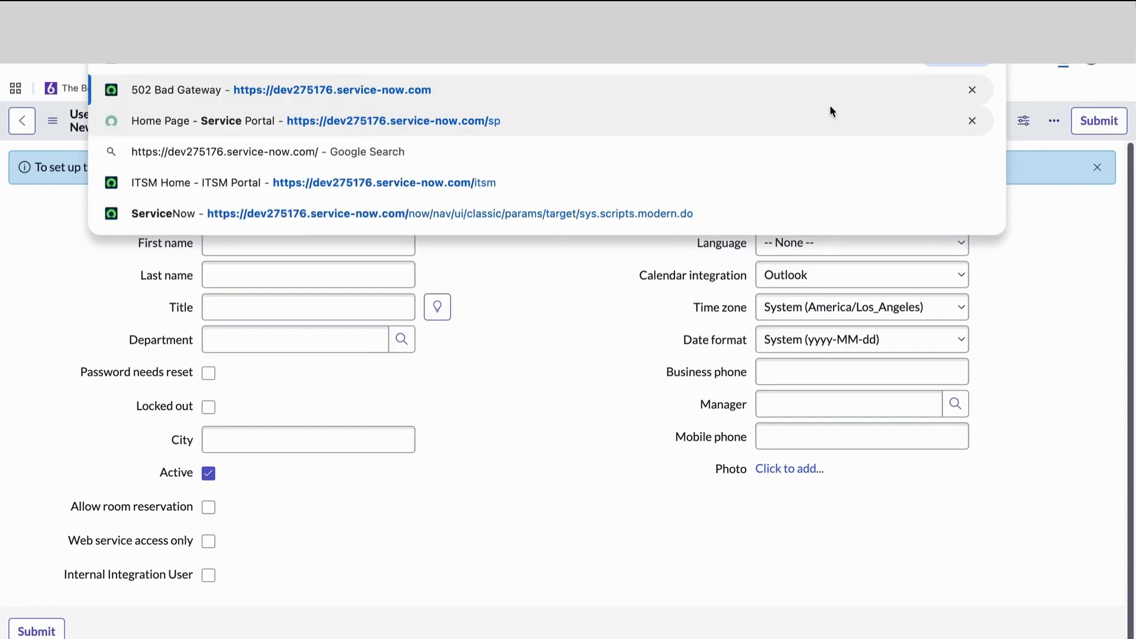
text(sp)
key(Return)
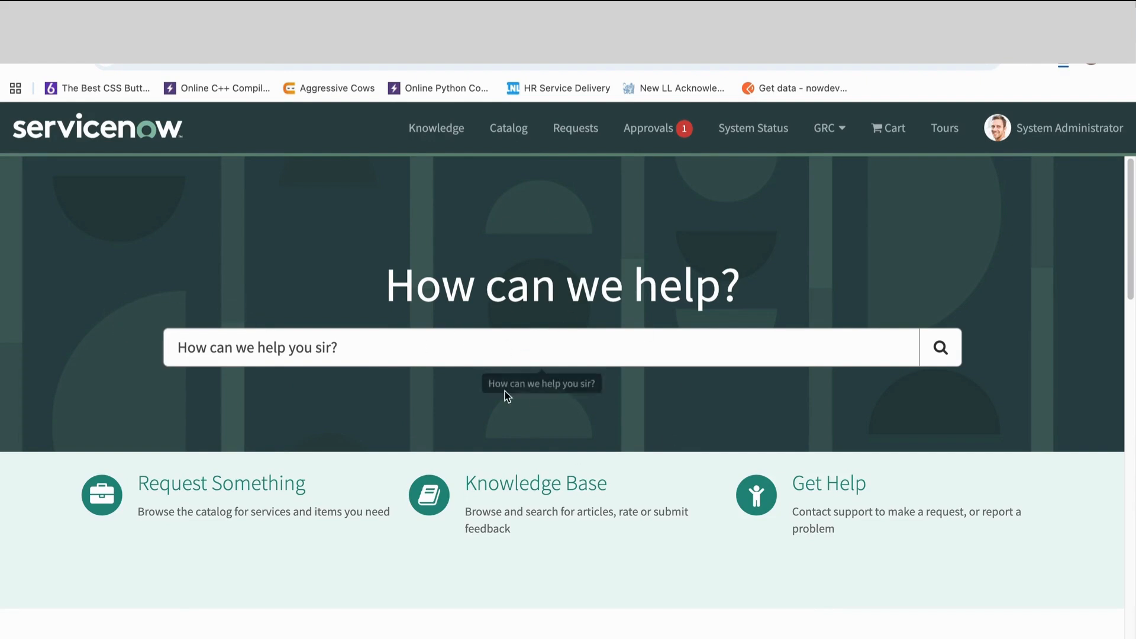
click(277, 64)
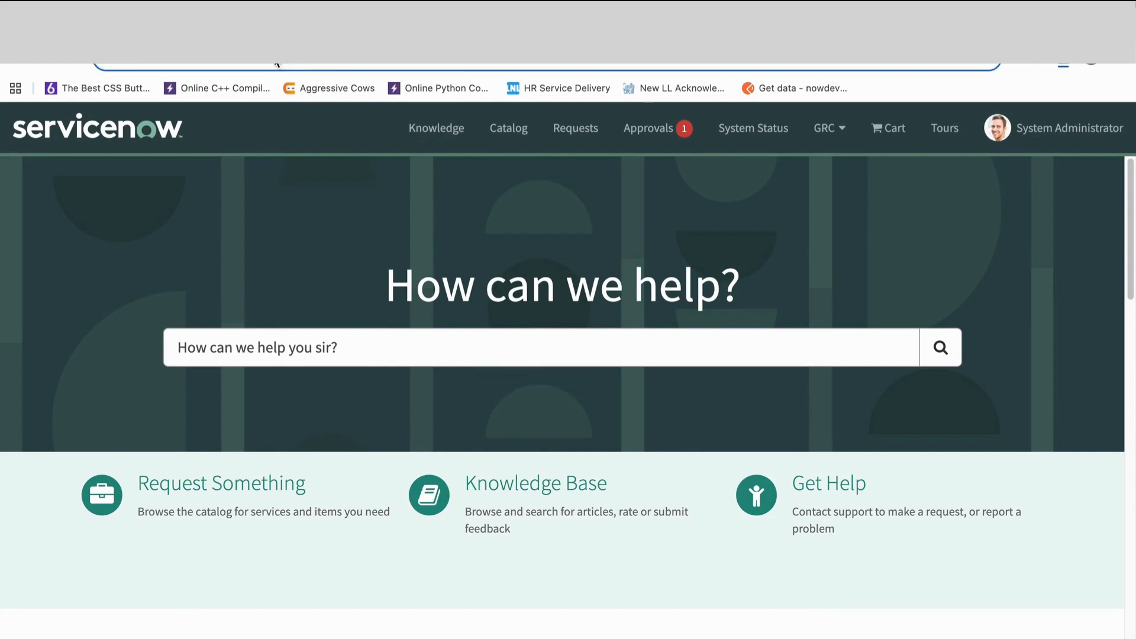
click(464, 64)
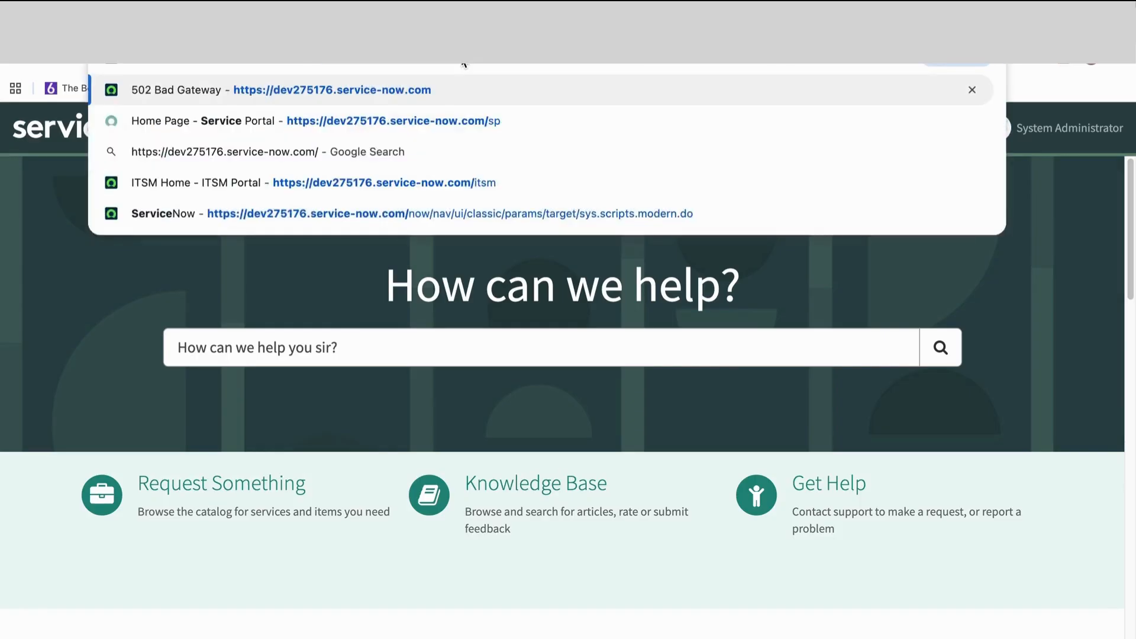
text(esc)
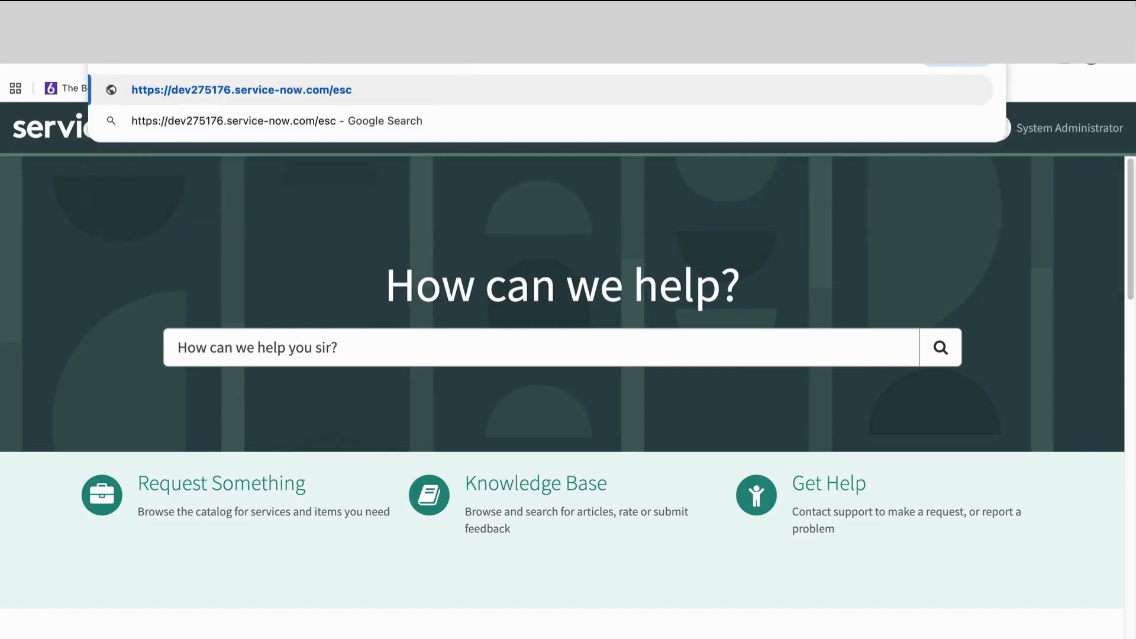
key(Return)
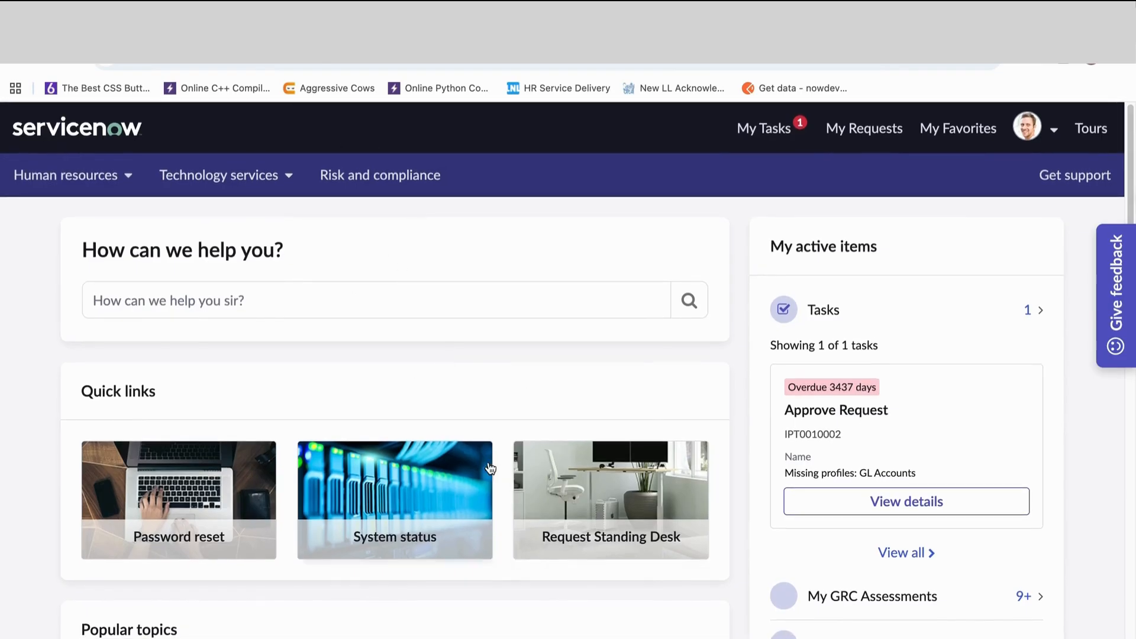
- Examine the portal home page from the quick links and active items through popular topics and recommendations to the footer
scroll(503, 469, down, 8)
scroll(515, 469, up, 8)
scroll(503, 440, down, 5)
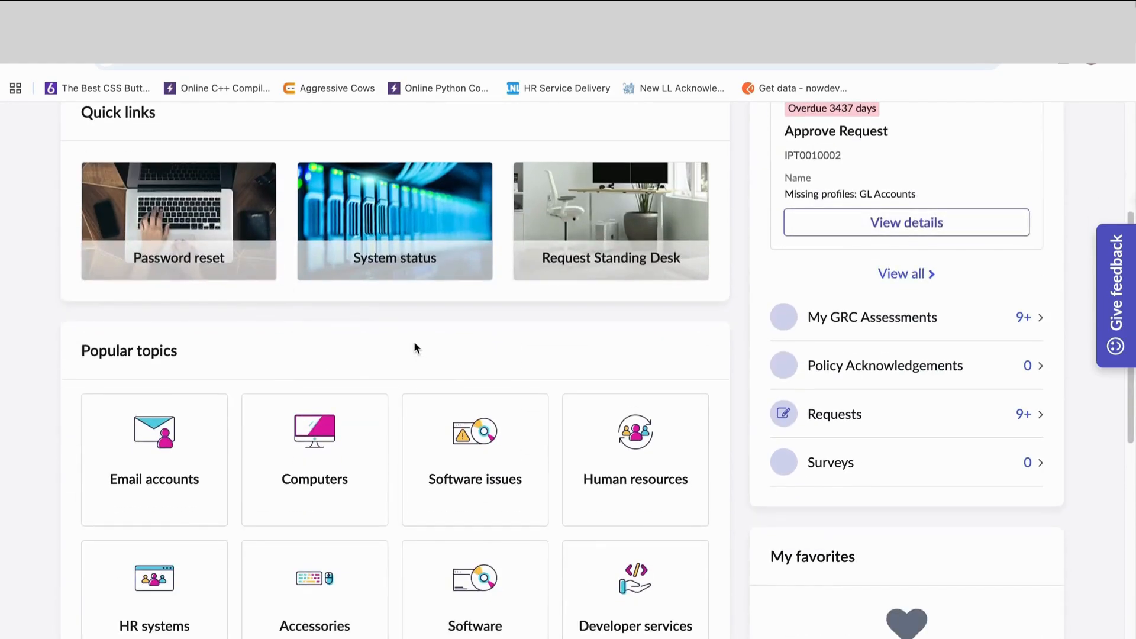
scroll(537, 514, up, 5)
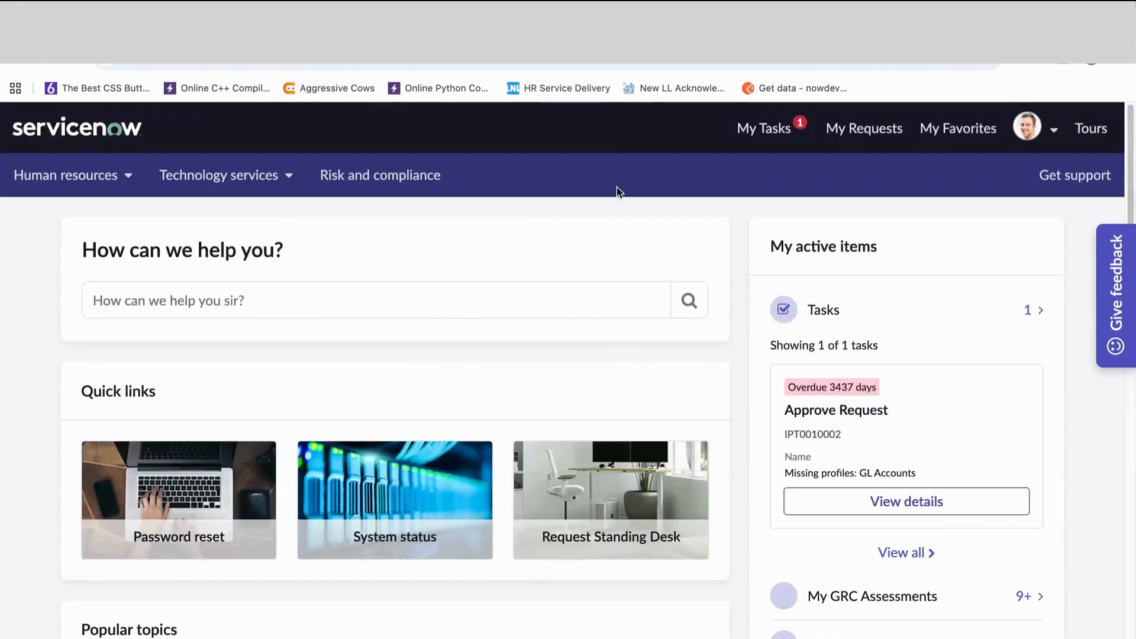
scroll(583, 436, down, 10)
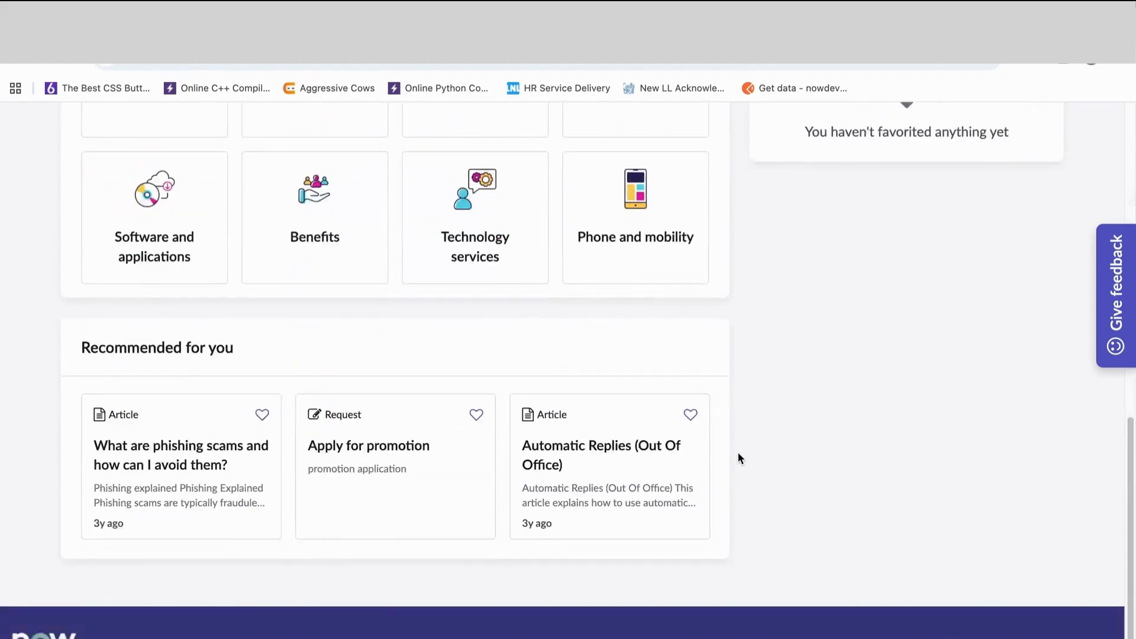
scroll(782, 401, up, 10)
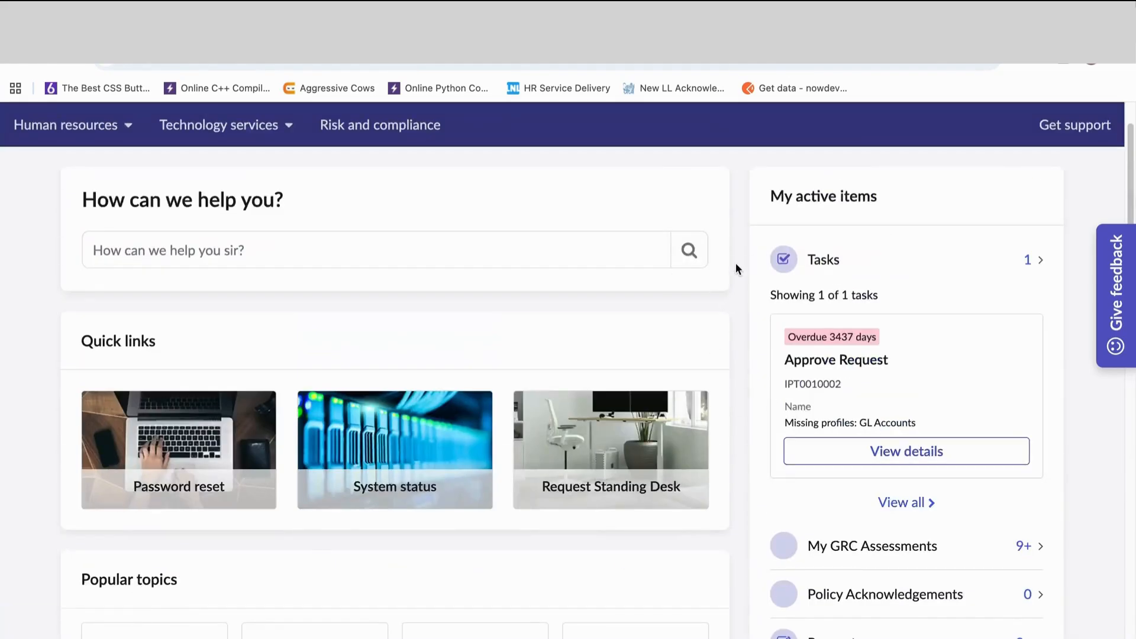
scroll(718, 299, up, 1)
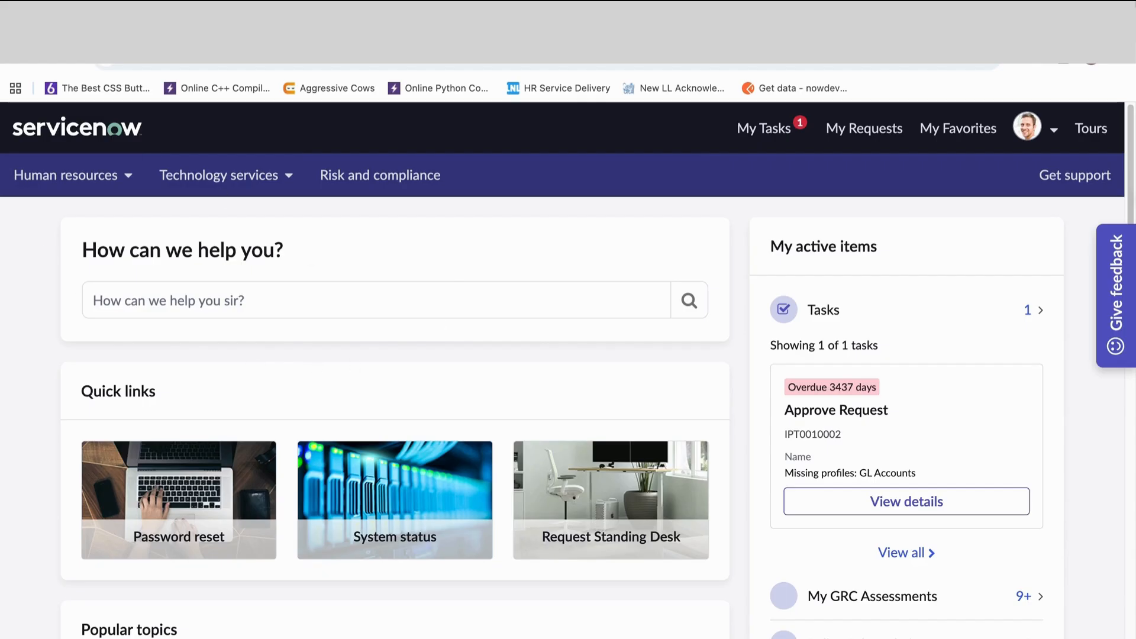
scroll(702, 602, down, 10)
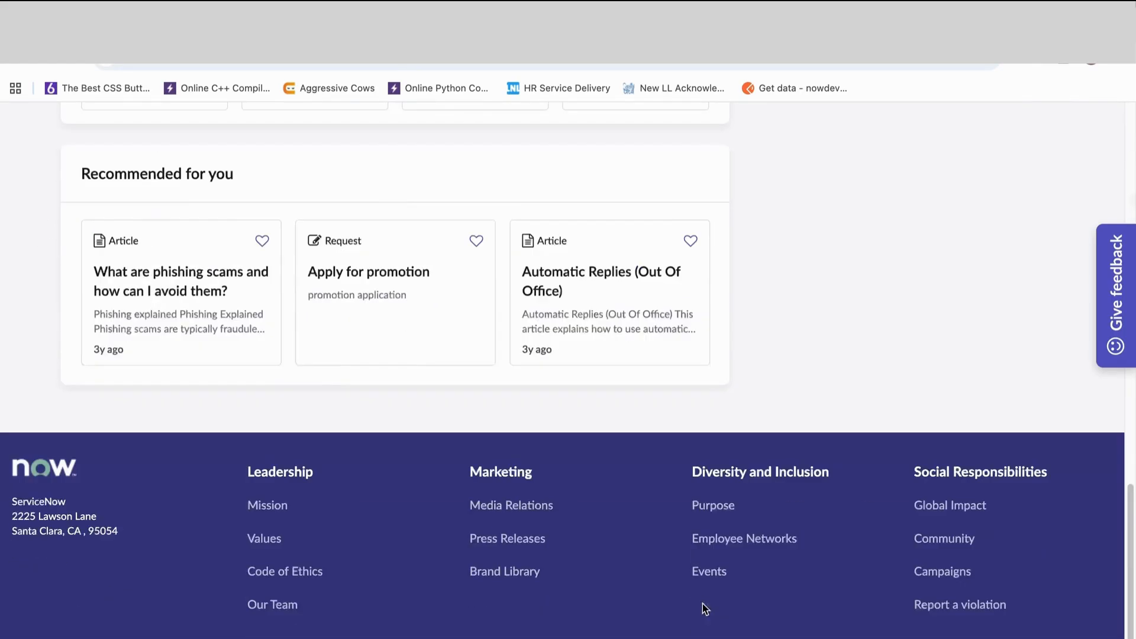
scroll(756, 359, up, 10)
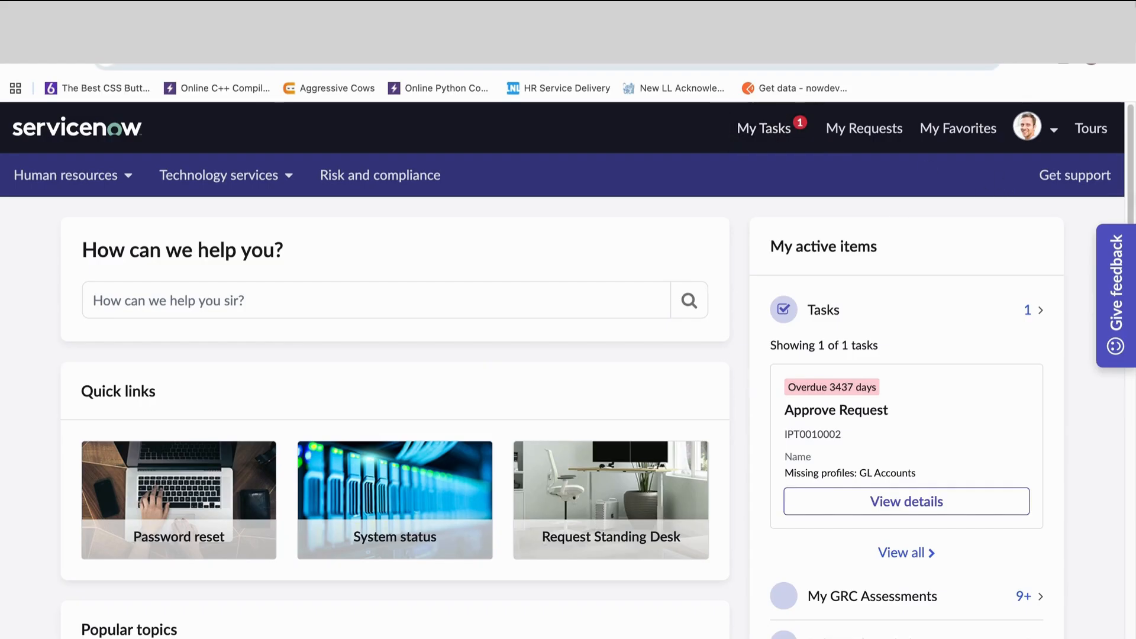
- Return to the training PDF, clear the text highlight on page 2 and view the Module 2: Creating Dashboards topics
key(ctrl+Tab)
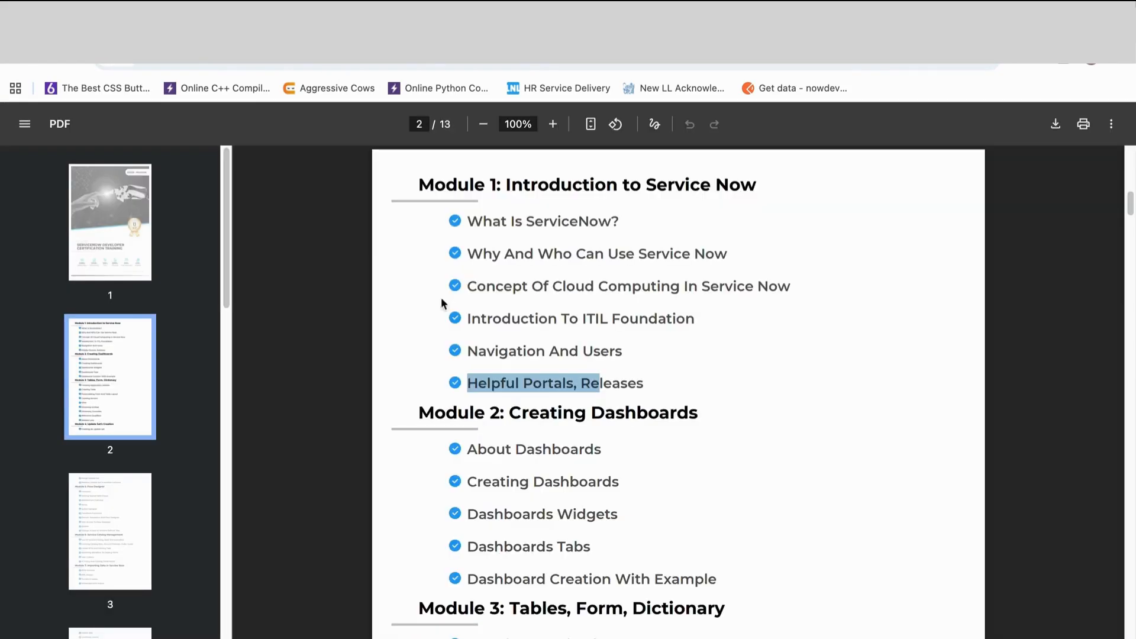
scroll(479, 543, down, 1)
scroll(476, 541, up, 1)
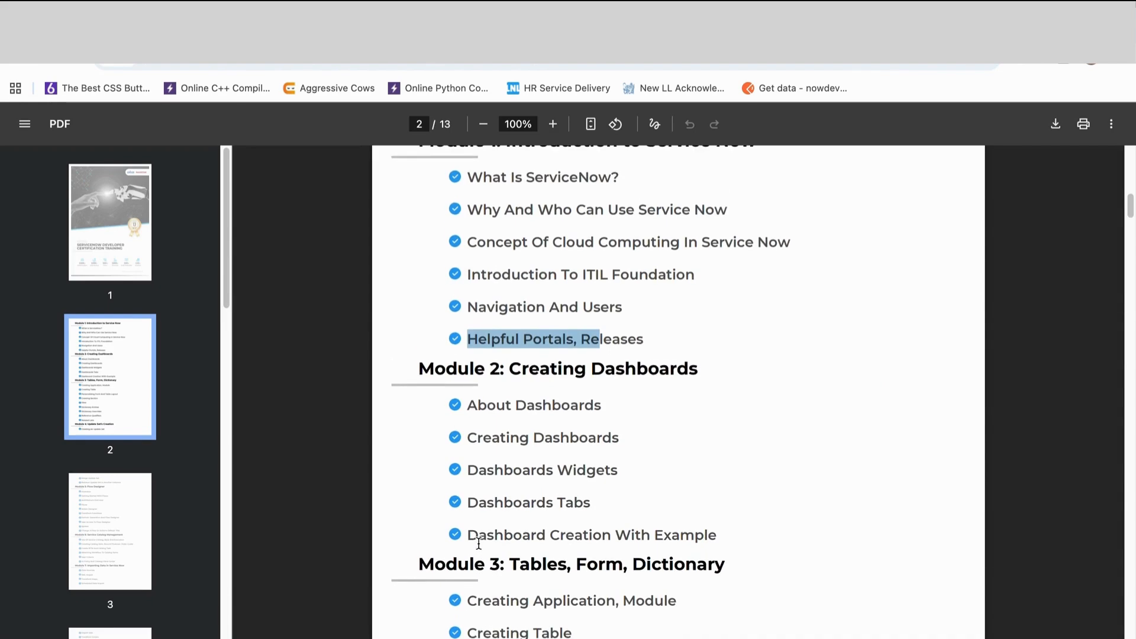
scroll(523, 337, up, 1)
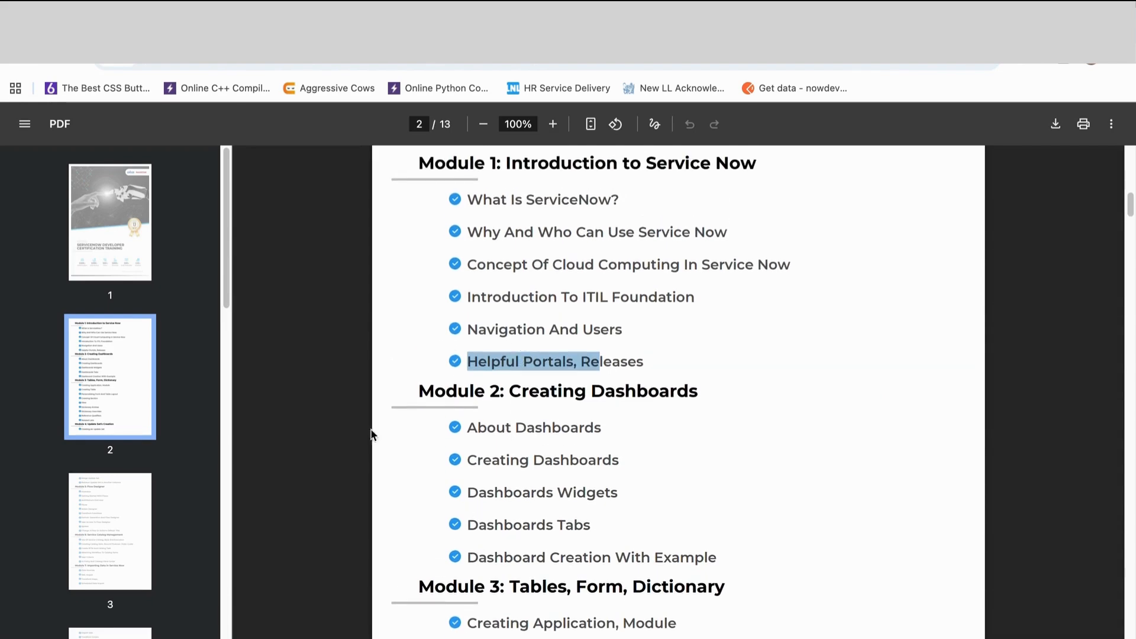
click(406, 398)
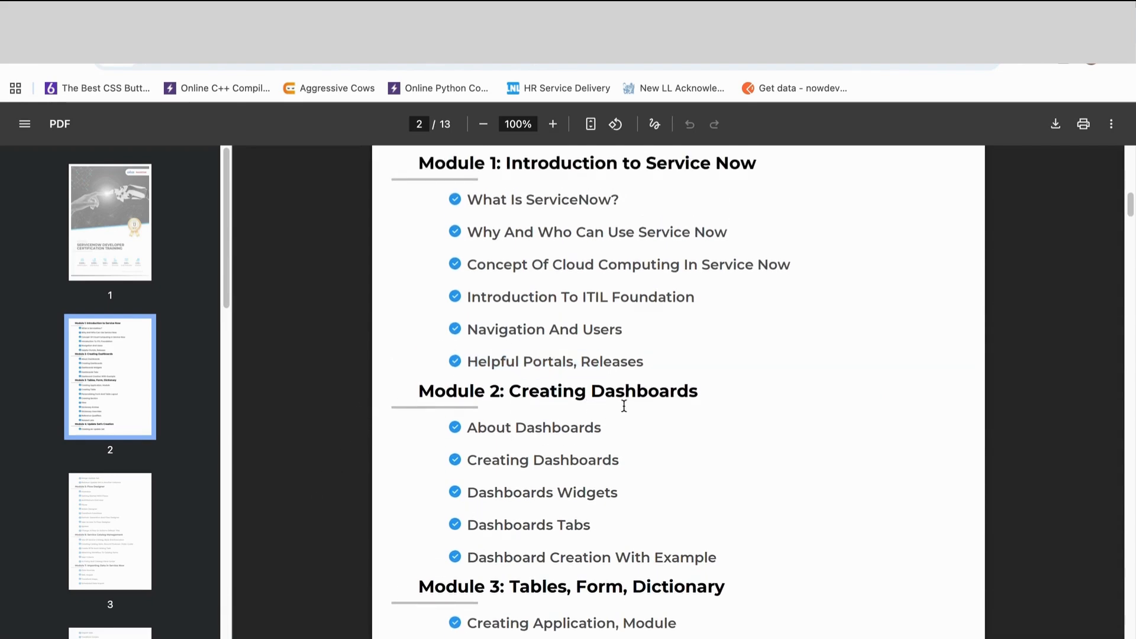